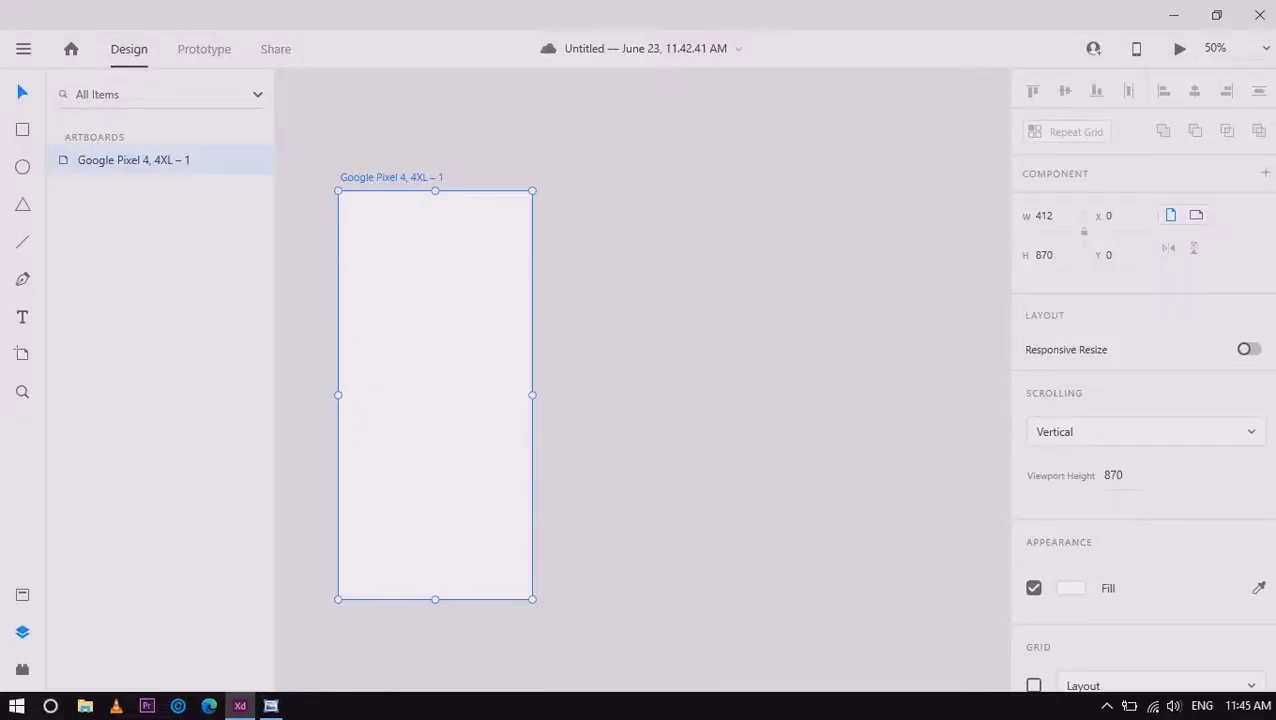
# Preview the reference signup design, then bring up the main hamburger menu
pyautogui.click(270, 625)
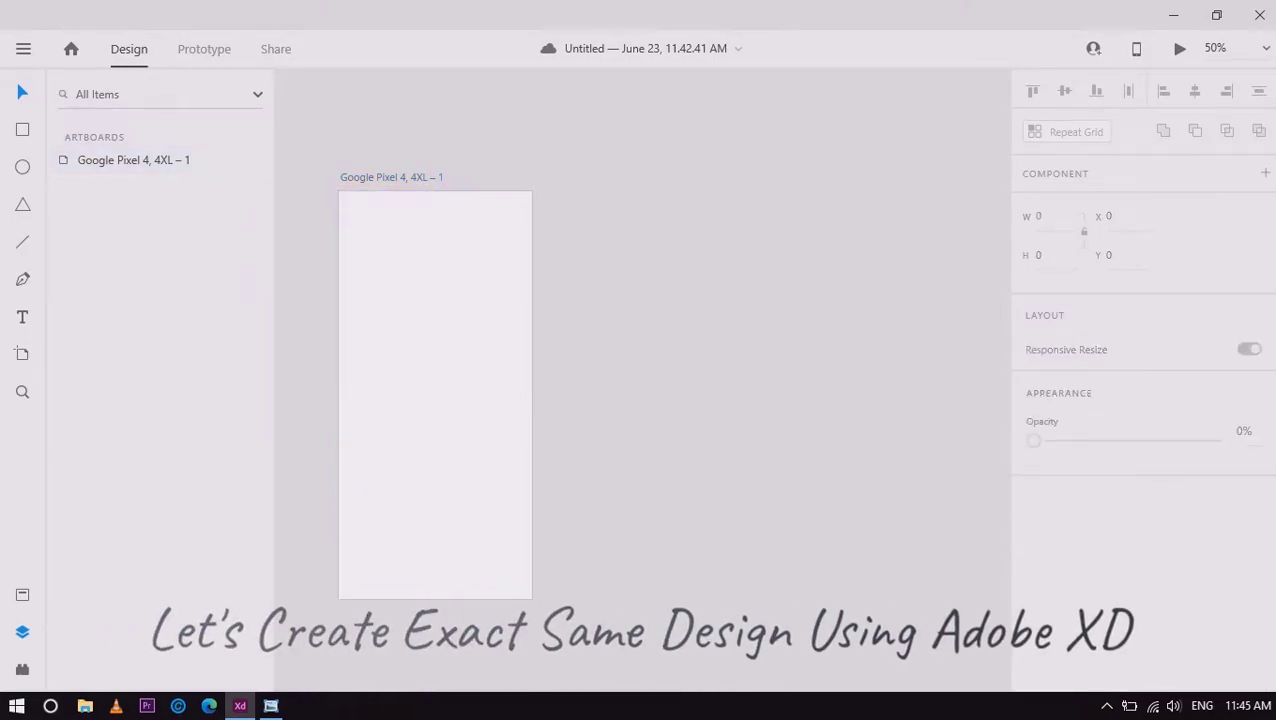
pyautogui.click(23, 48)
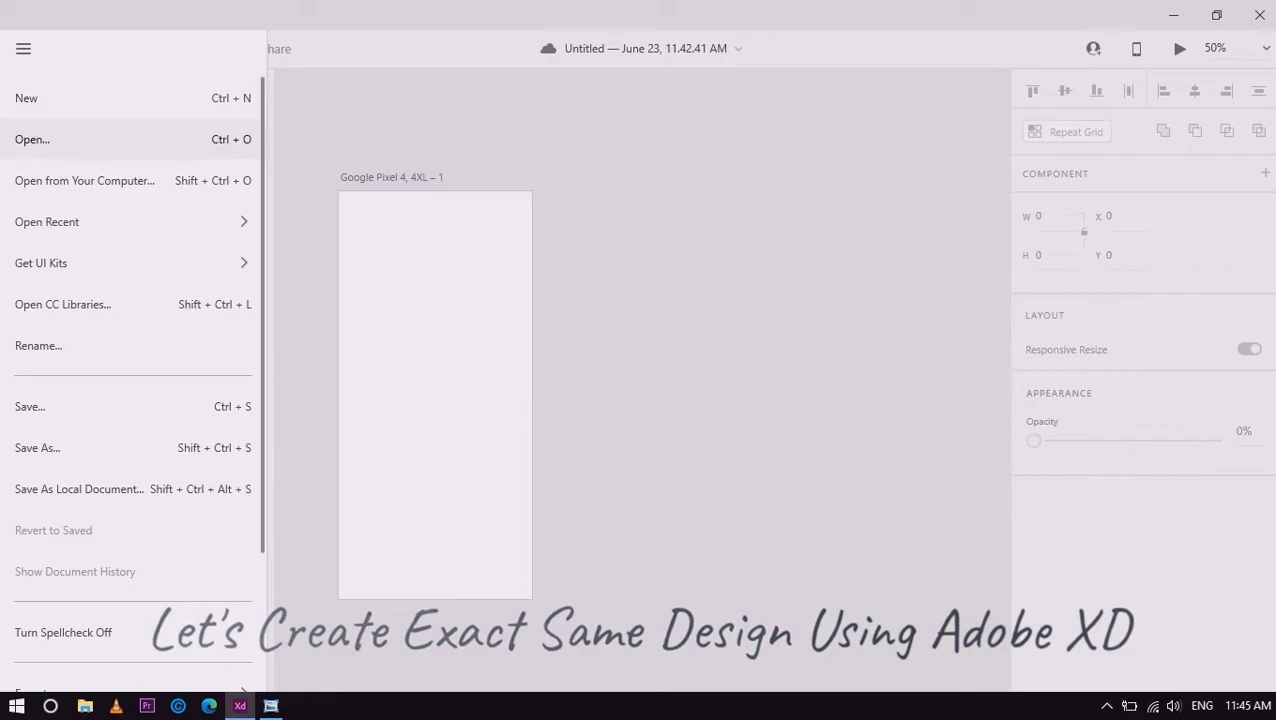
# Choose Import… from the main menu to browse the Ui Design Images folder
pyautogui.scroll(-1, 133, 380)
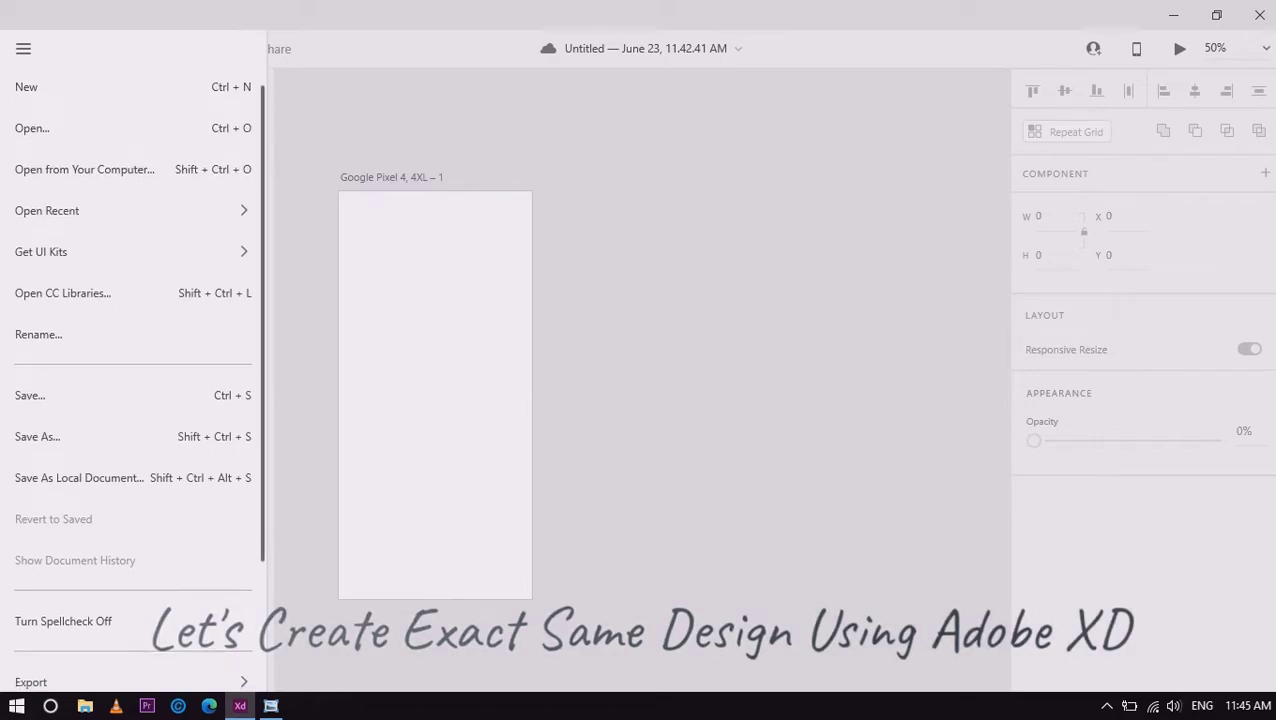
pyautogui.scroll(-3, 133, 380)
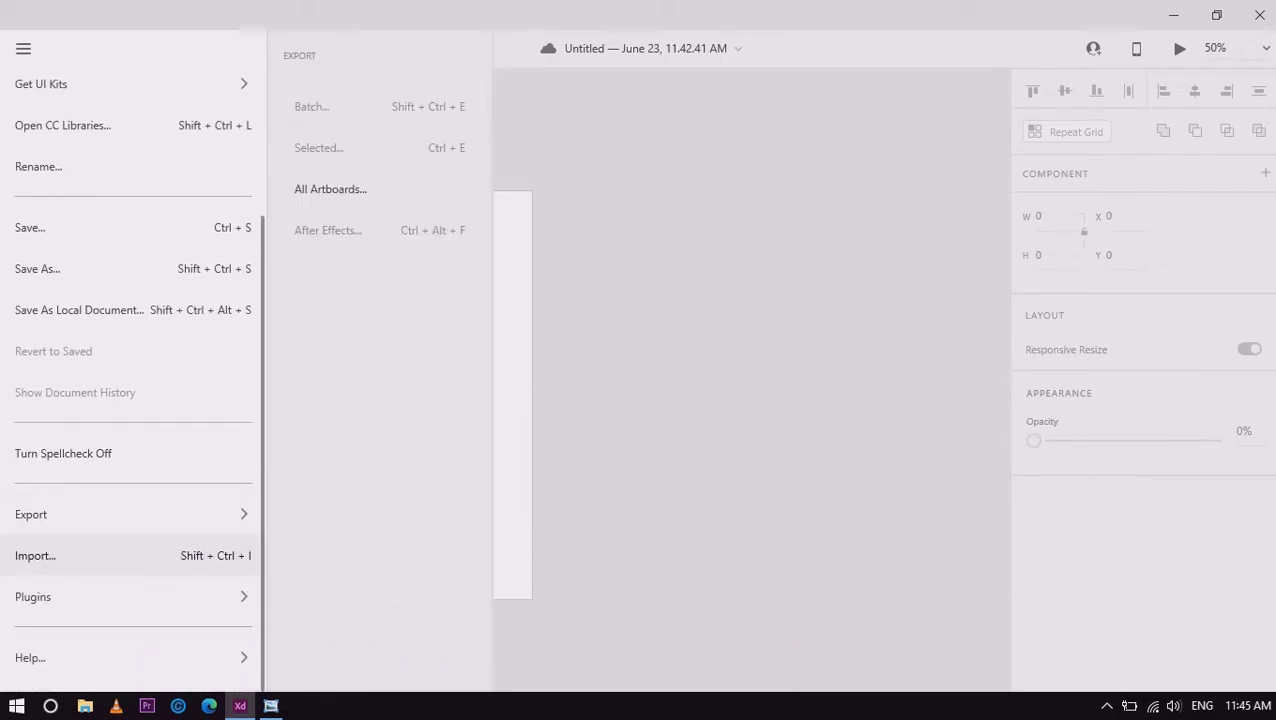
pyautogui.click(35, 555)
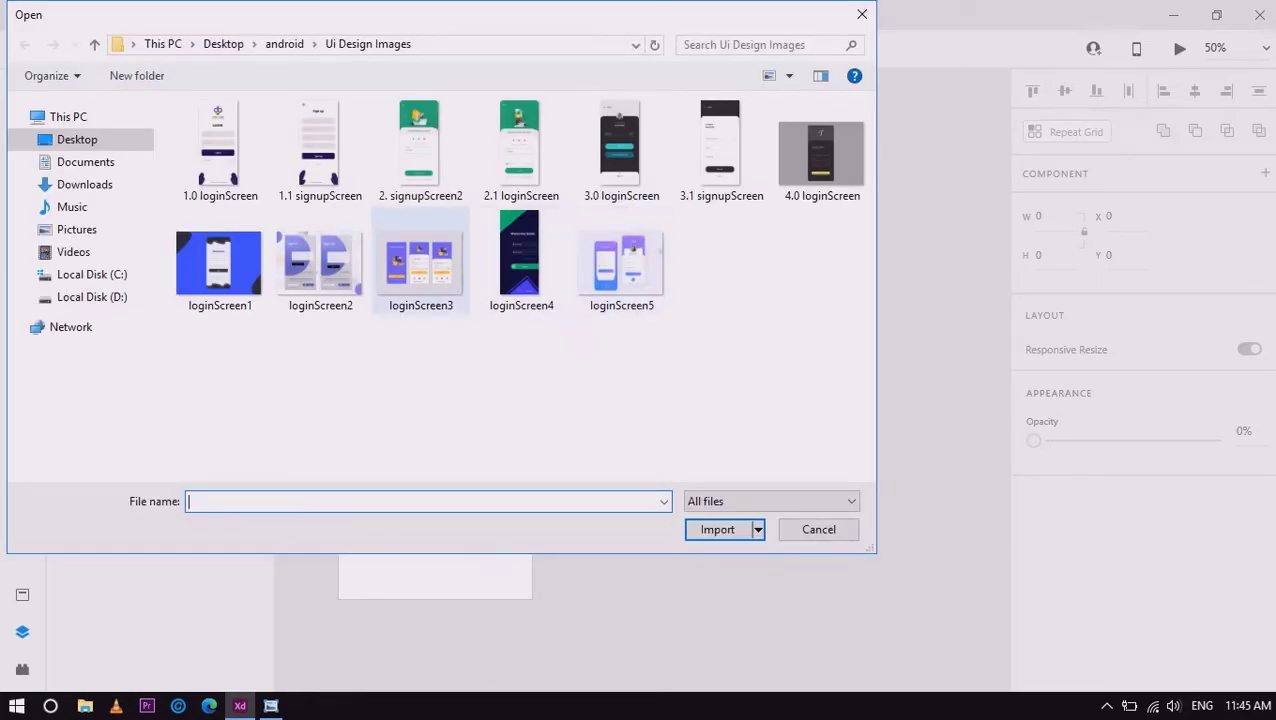
# Import loginScreen3 and move it onto the pasteboard right of the artboard
pyautogui.click(420, 262)
pyautogui.click(717, 529)
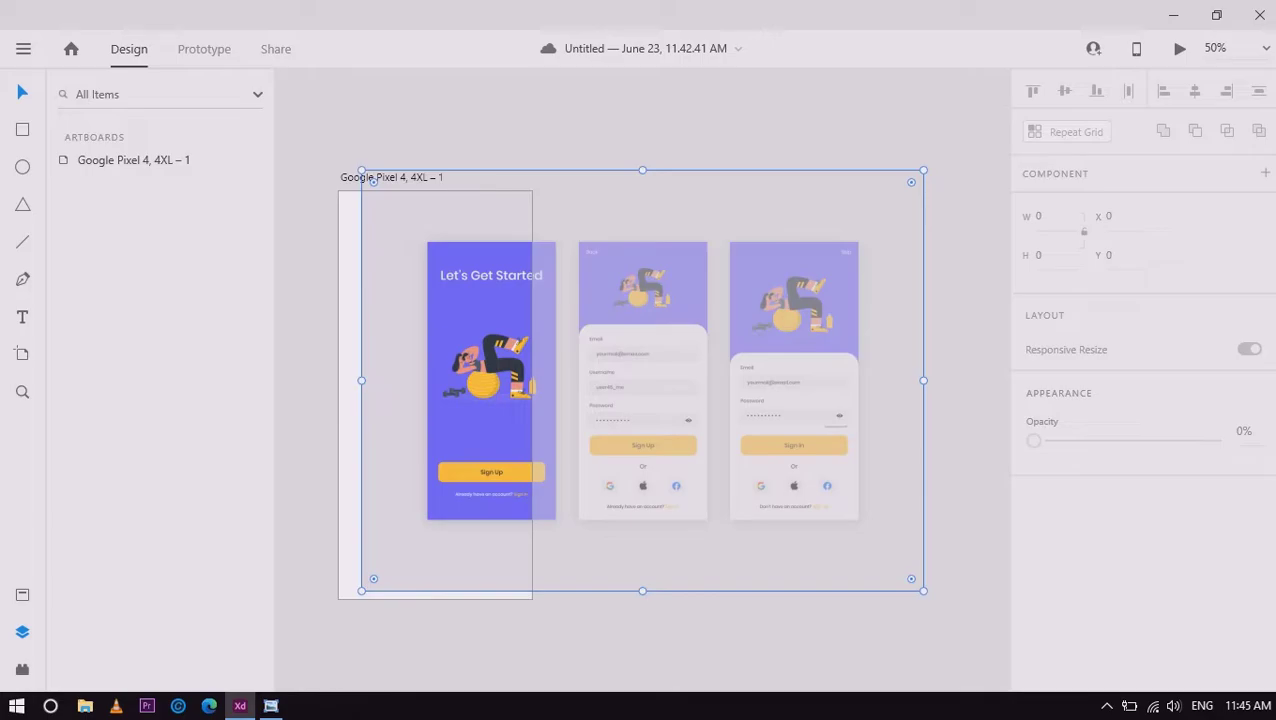
pyautogui.moveTo(642, 380); pyautogui.dragTo(817, 372)
pyautogui.moveTo(536, 162); pyautogui.dragTo(426, 443)
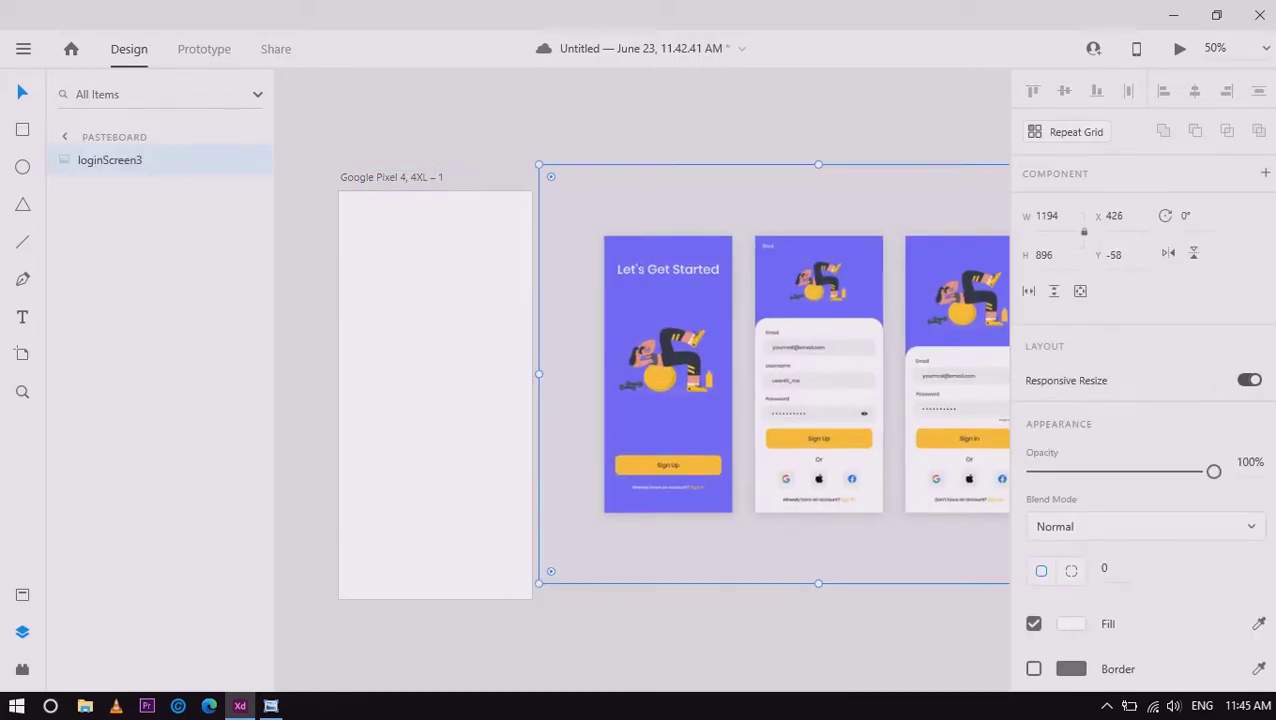
pyautogui.hotkey('ctrl', '-')
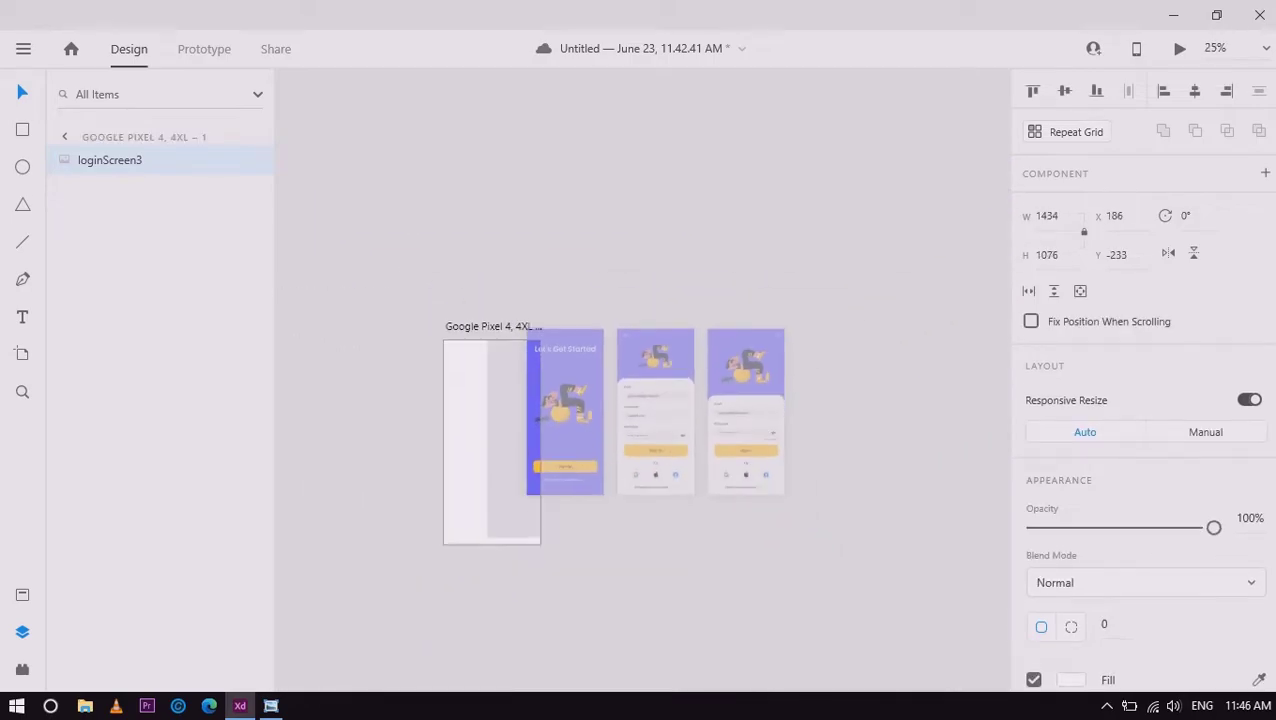
pyautogui.moveTo(650, 410); pyautogui.dragTo(808, 425)
# Undo the accidental enlargement of the reference image and restore the 50% view
pyautogui.press('Escape')
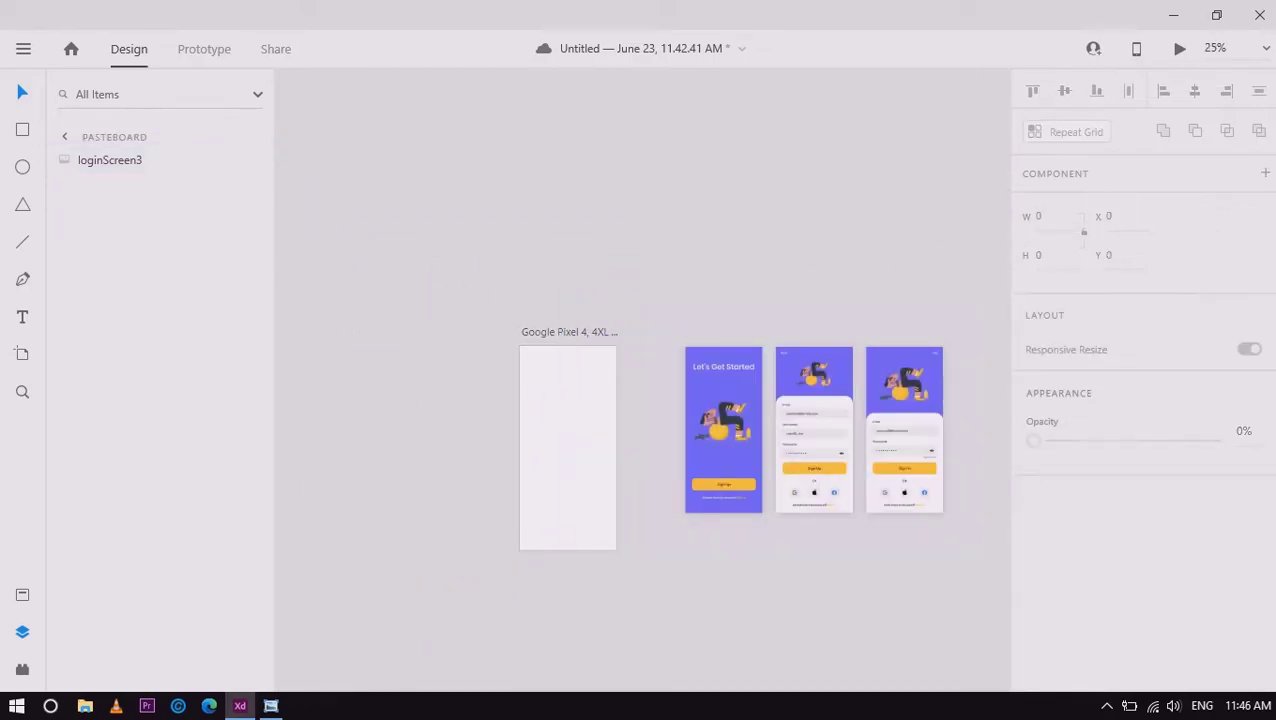
pyautogui.hotkey('ctrl', '+')
pyautogui.click(800, 300)
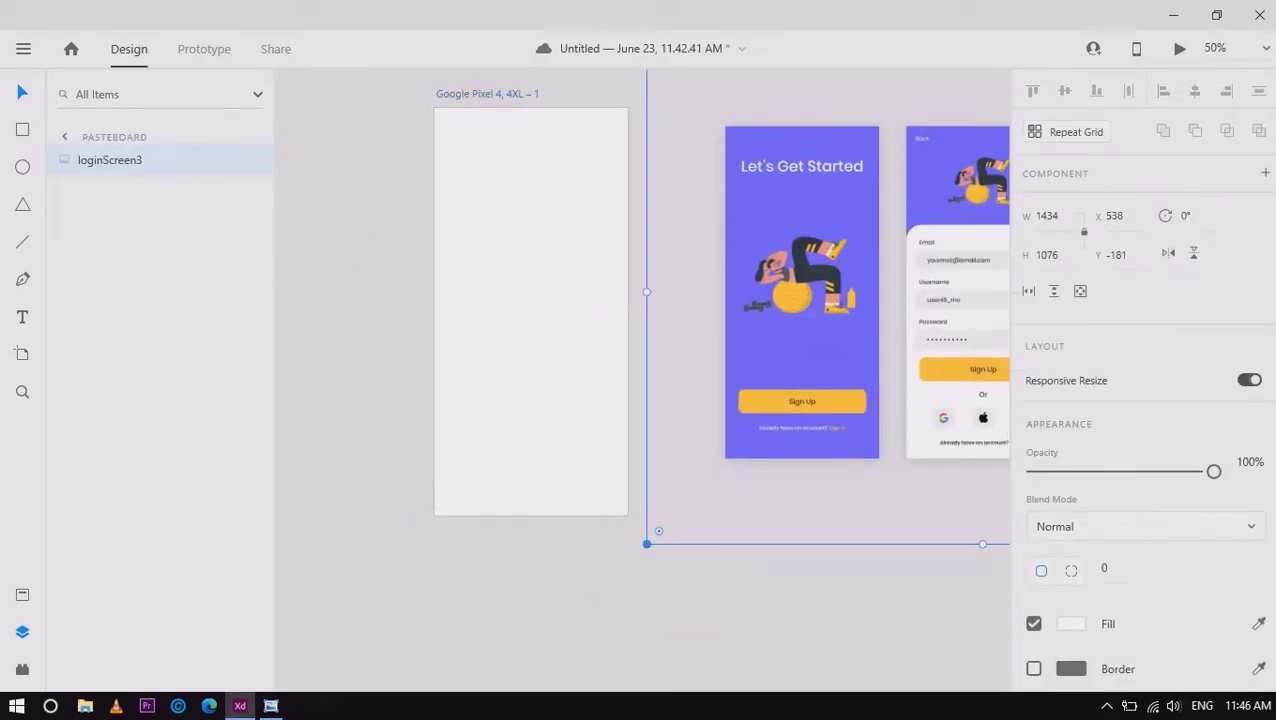
pyautogui.moveTo(650, 538); pyautogui.dragTo(334, 626)
pyautogui.hotkey('ctrl', 'z')
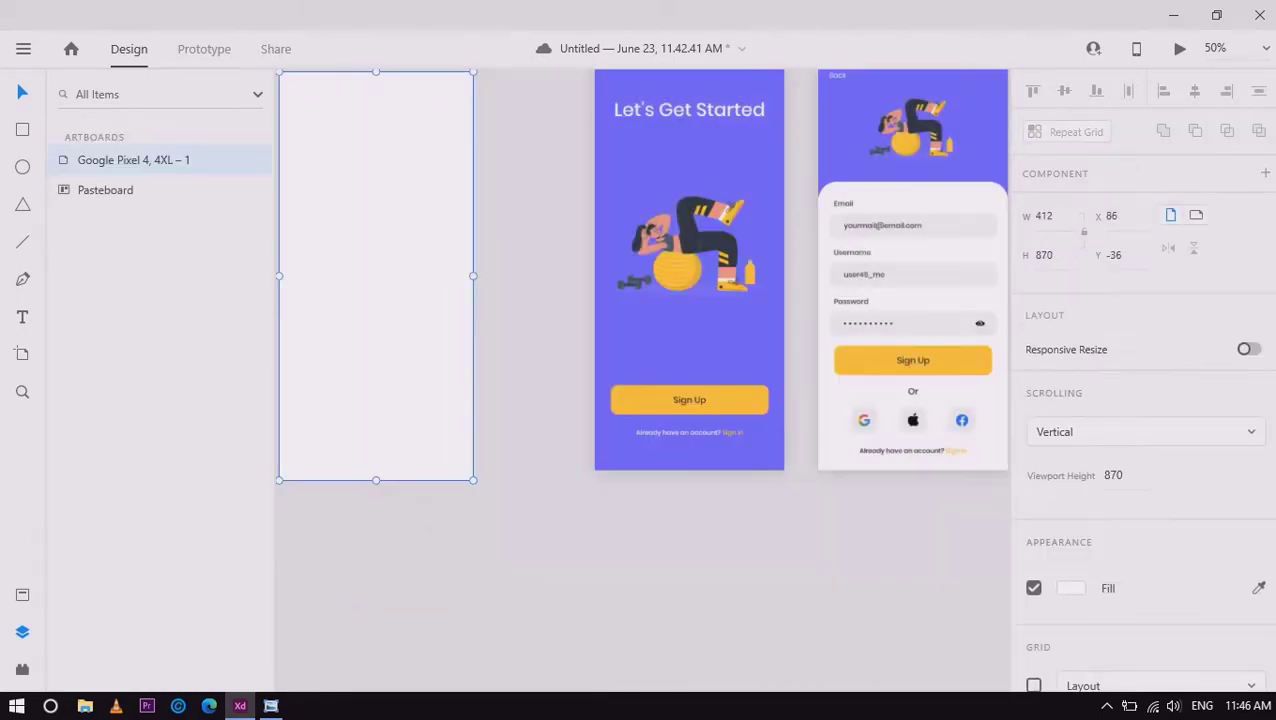
pyautogui.hotkey('ctrl', '-')
pyautogui.hscroll(-3, 640, 380)
pyautogui.hotkey('ctrl', '+')
pyautogui.hotkey('ctrl', 'z')
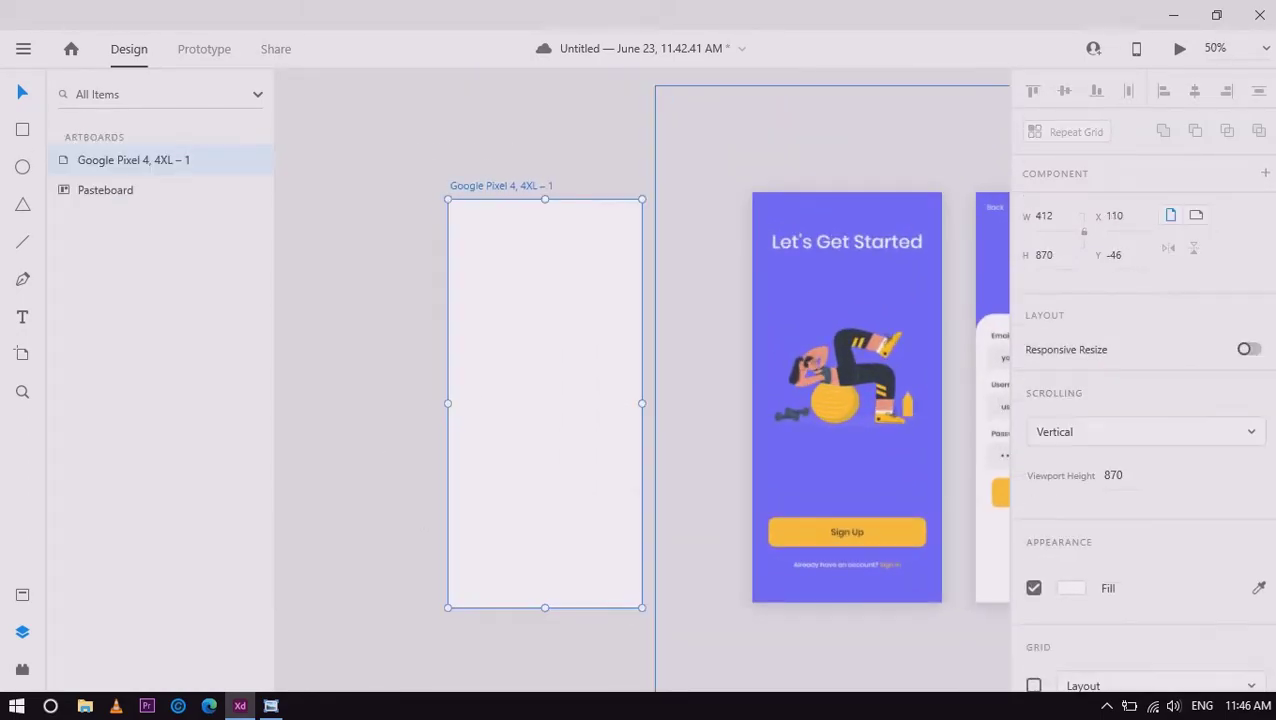
pyautogui.hotkey('ctrl', 'z')
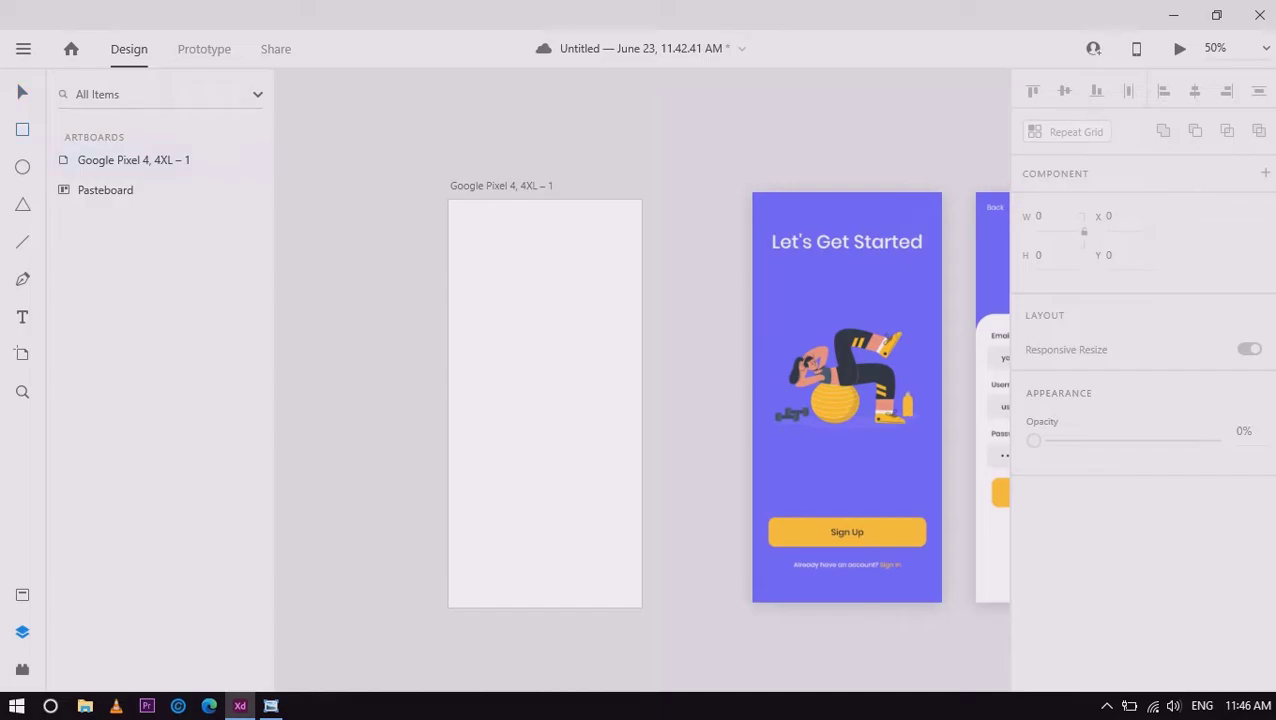
# Draw a 412×870 rectangle at X 0, Y 0 covering the entire artboard
pyautogui.press('r')
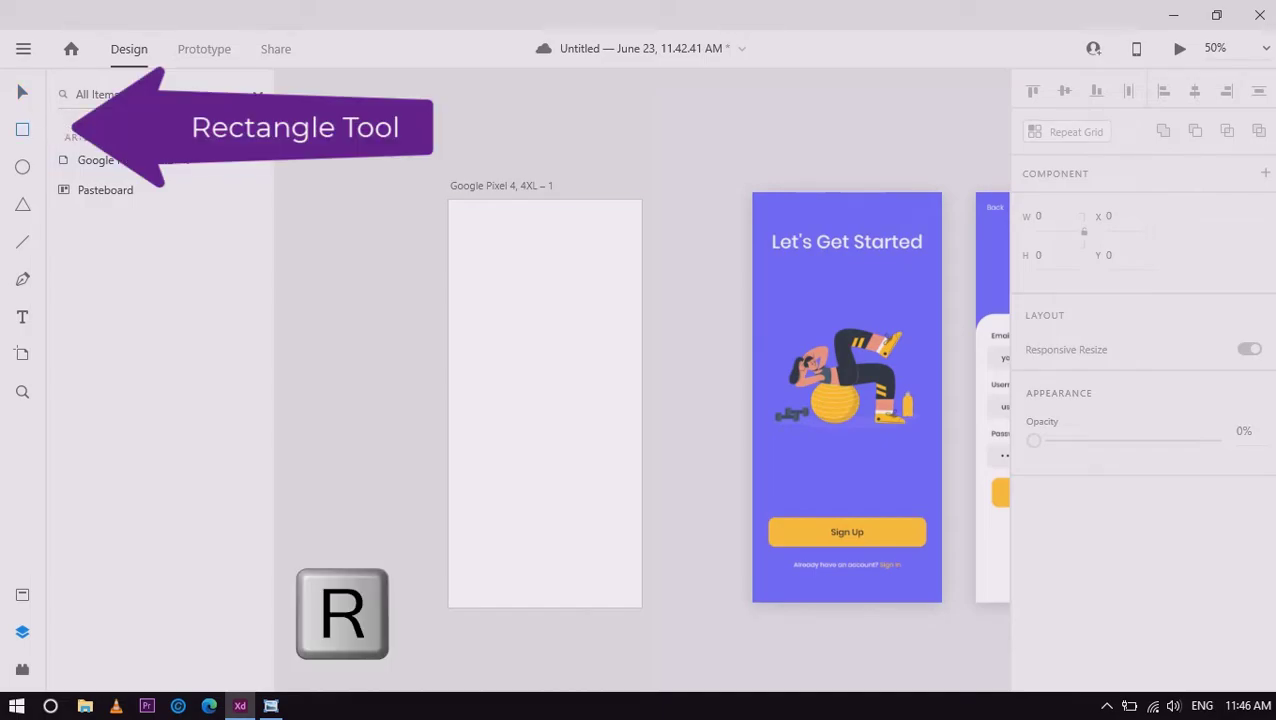
pyautogui.scroll(-1, 720, 384)
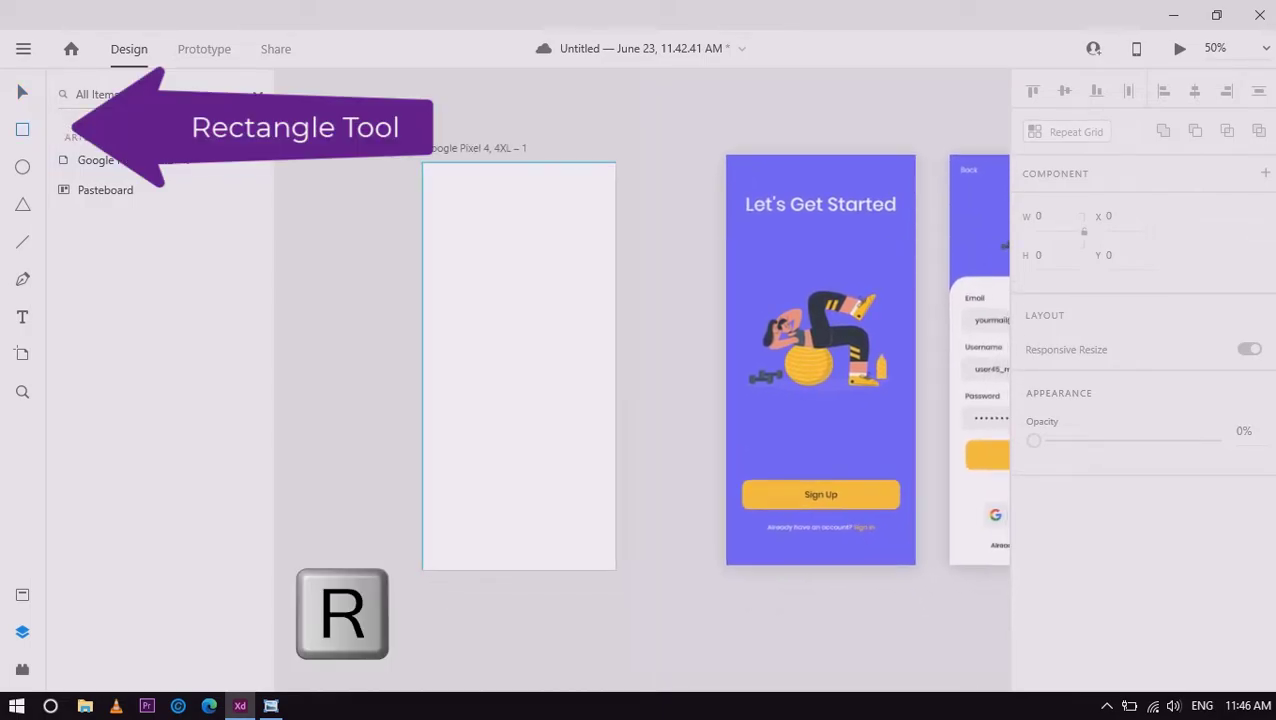
pyautogui.moveTo(422, 162); pyautogui.dragTo(614, 569)
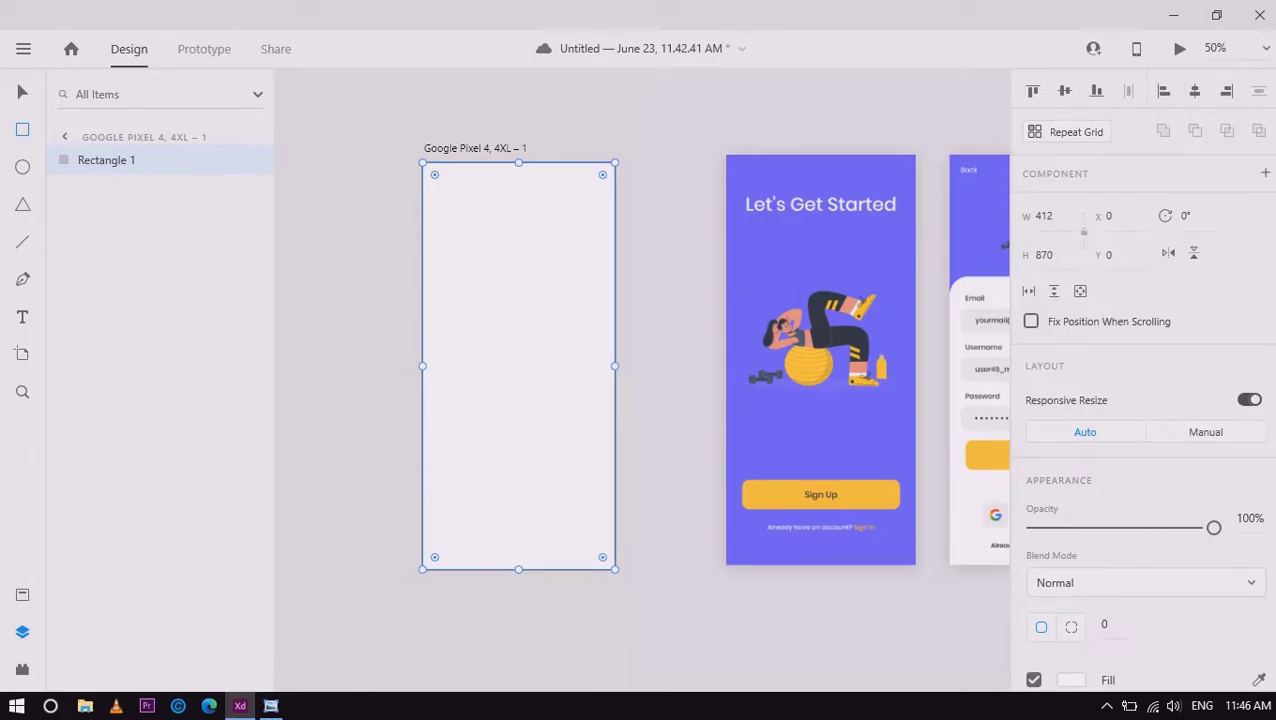
pyautogui.scroll(-1, 1140, 380)
pyautogui.scroll(-1, 1140, 380)
pyautogui.scroll(-1, 1140, 380)
pyautogui.scroll(-1, 1140, 380)
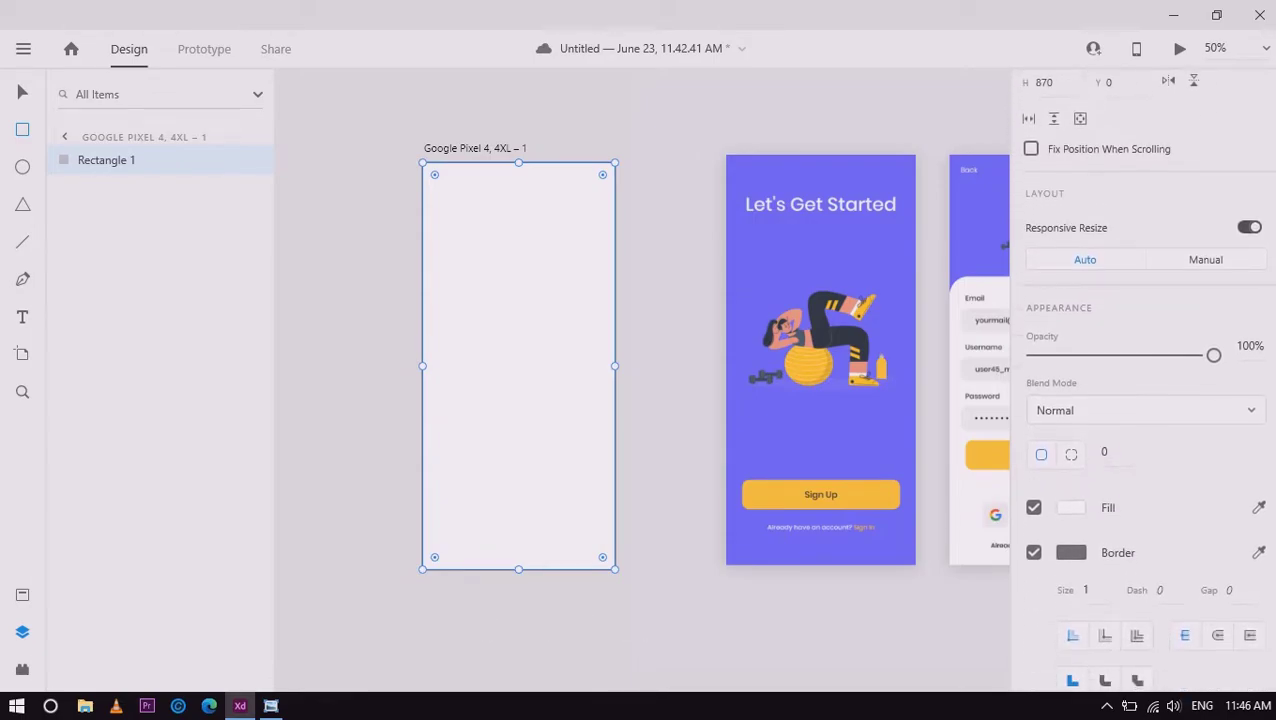
pyautogui.scroll(-1, 1140, 380)
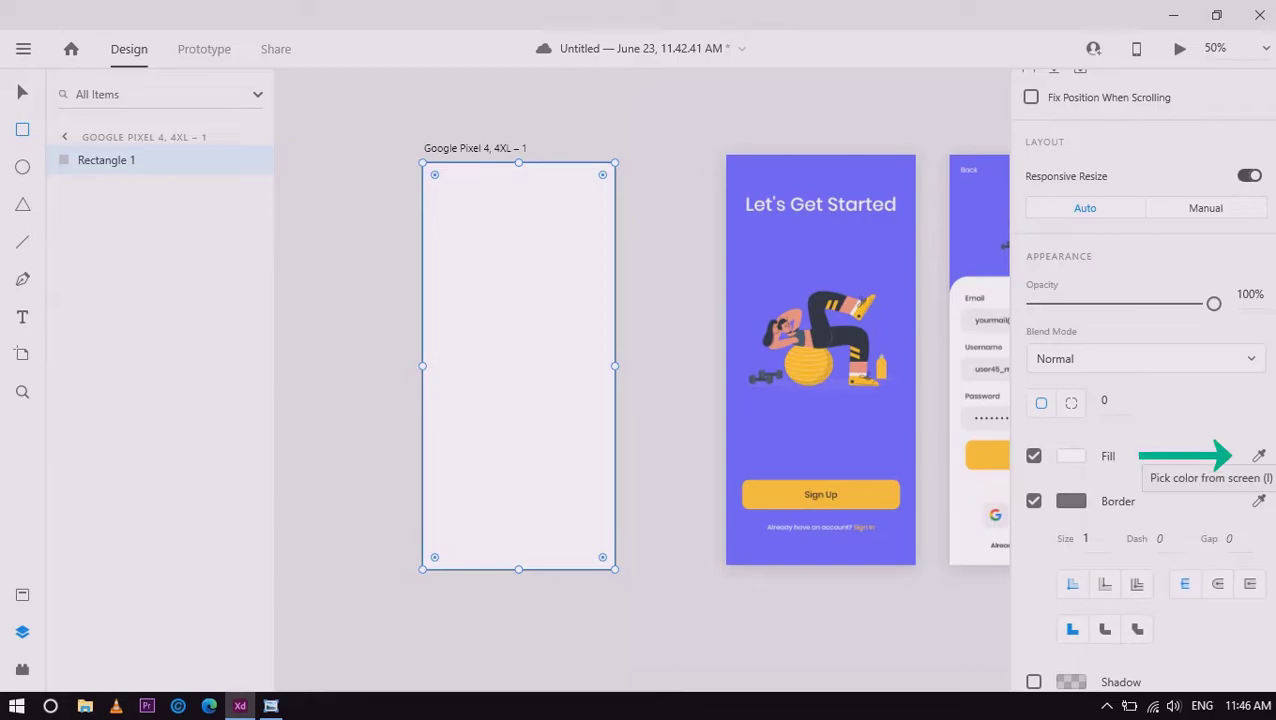
# Sample purple #6D60F8 from the reference header and save the document colours as assets
pyautogui.click(1258, 456)
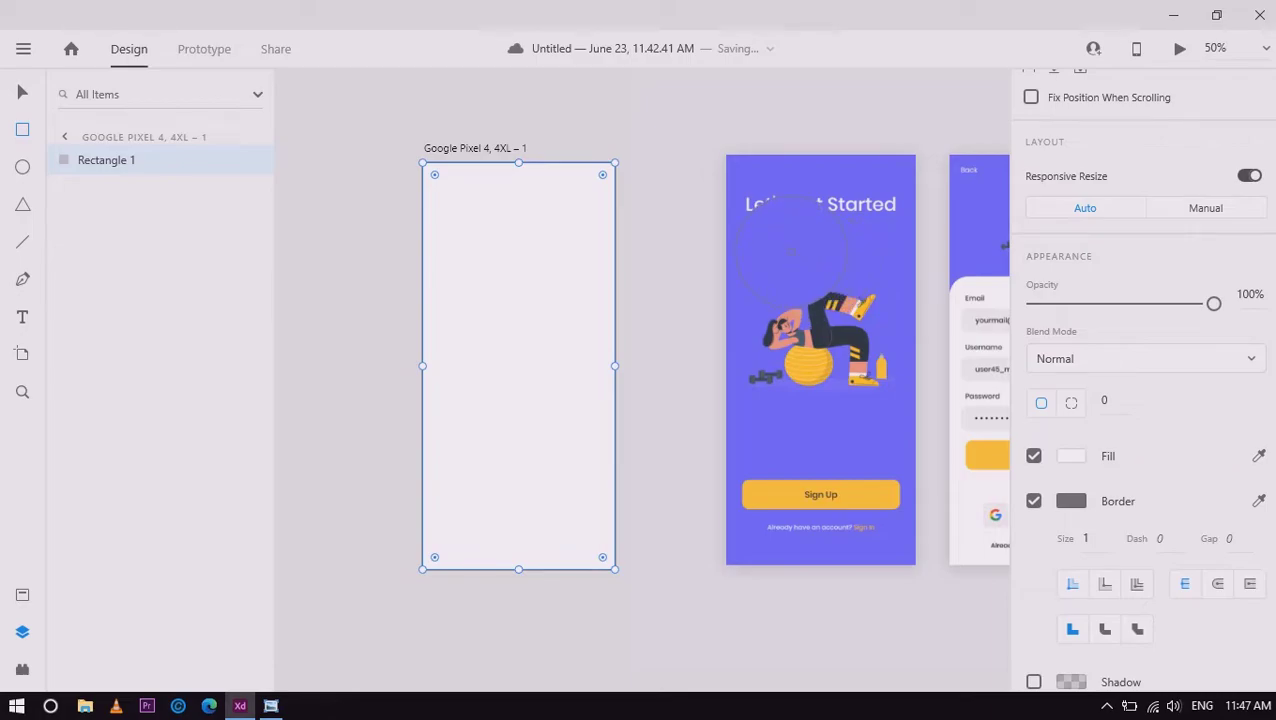
pyautogui.click(790, 252)
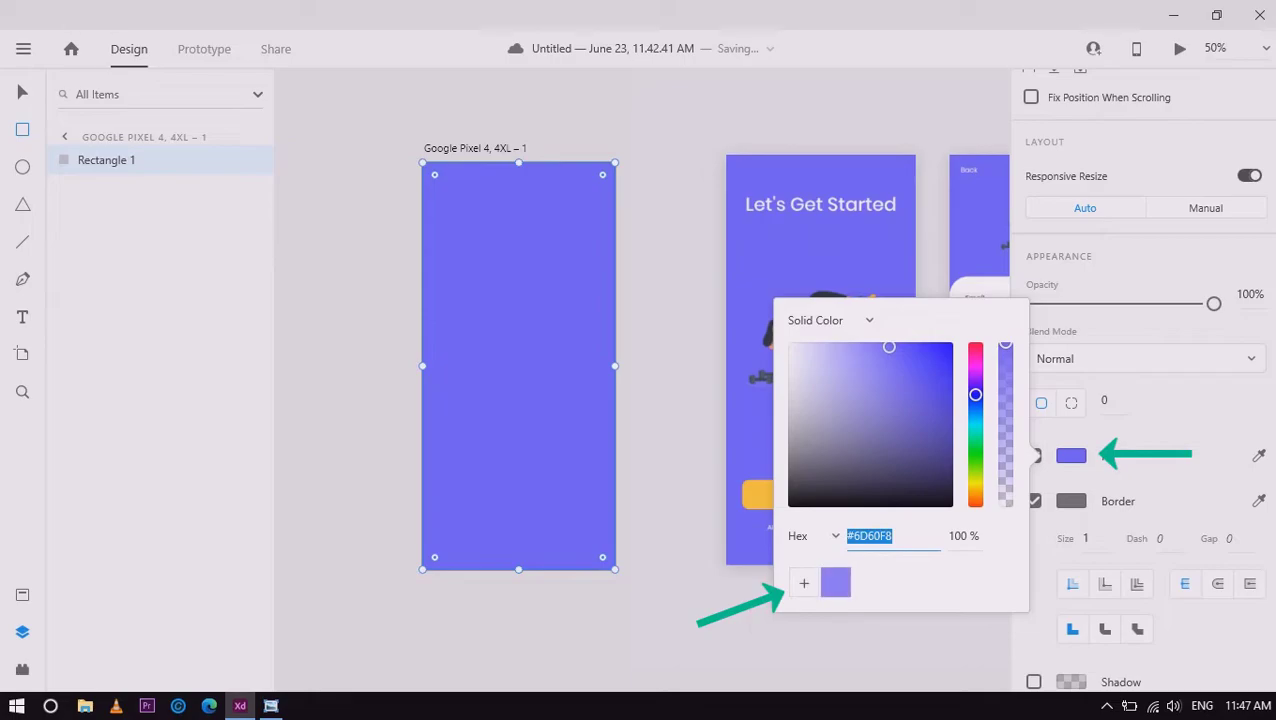
pyautogui.press('Escape')
pyautogui.hotkey('ctrl', 'shift', 'y')
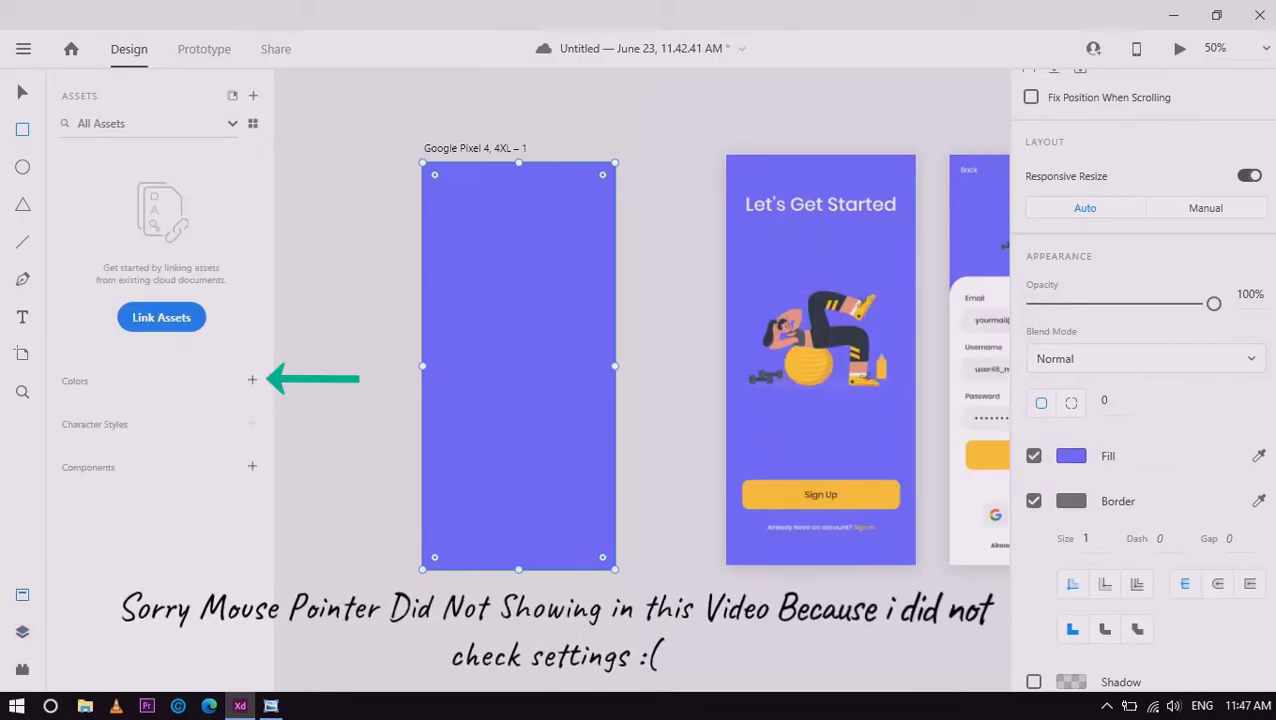
pyautogui.click(252, 380)
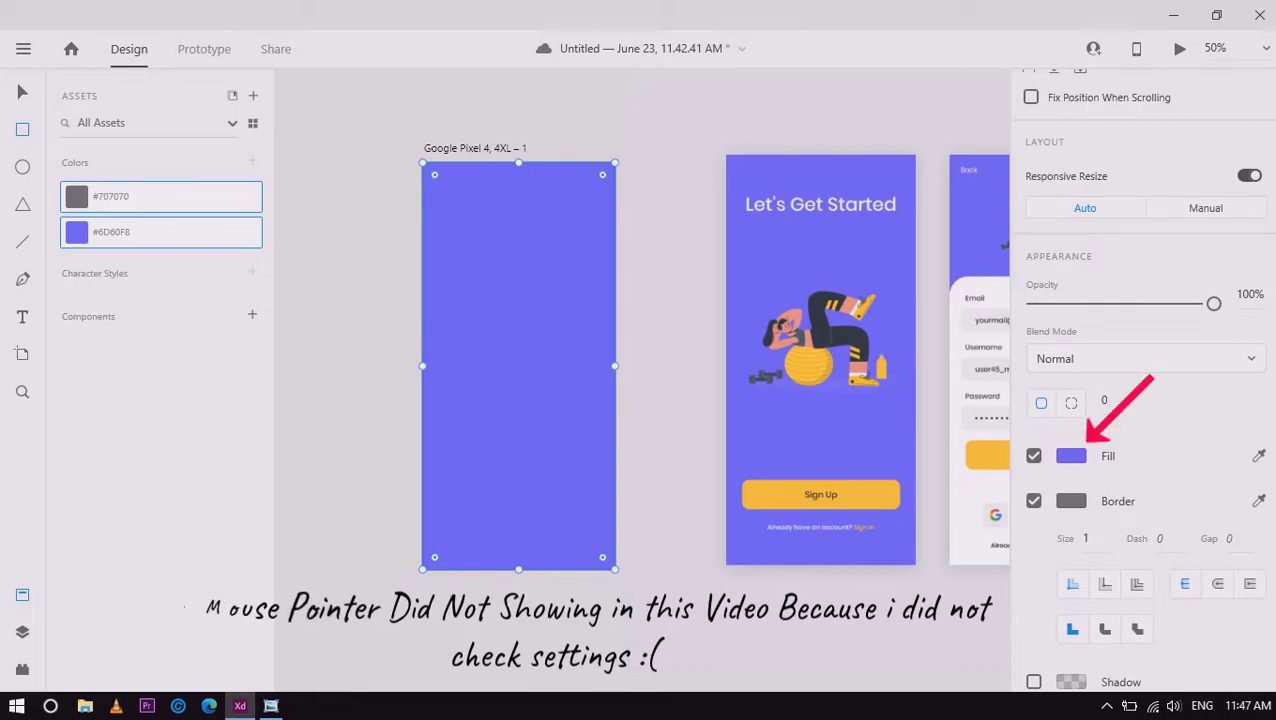
# Try a linear gradient on the rectangle, then keep the solid #6D60F8 fill
pyautogui.click(1070, 456)
pyautogui.click(869, 320)
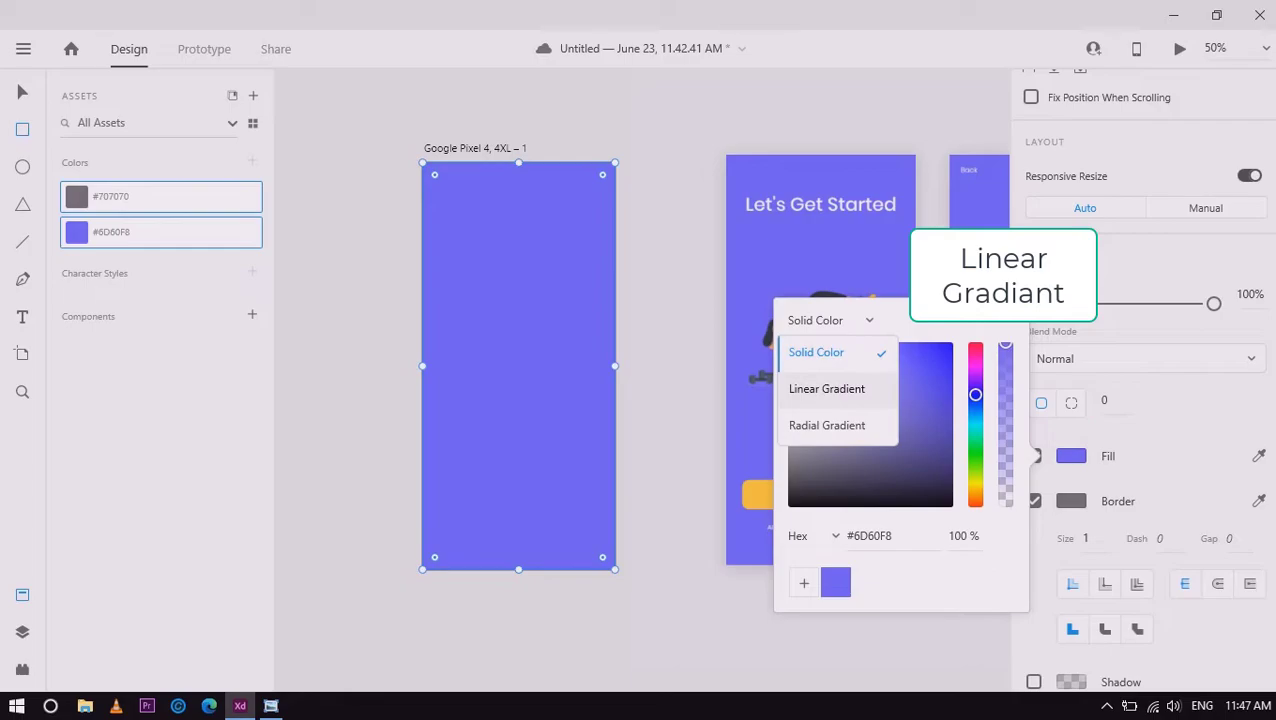
pyautogui.click(826, 387)
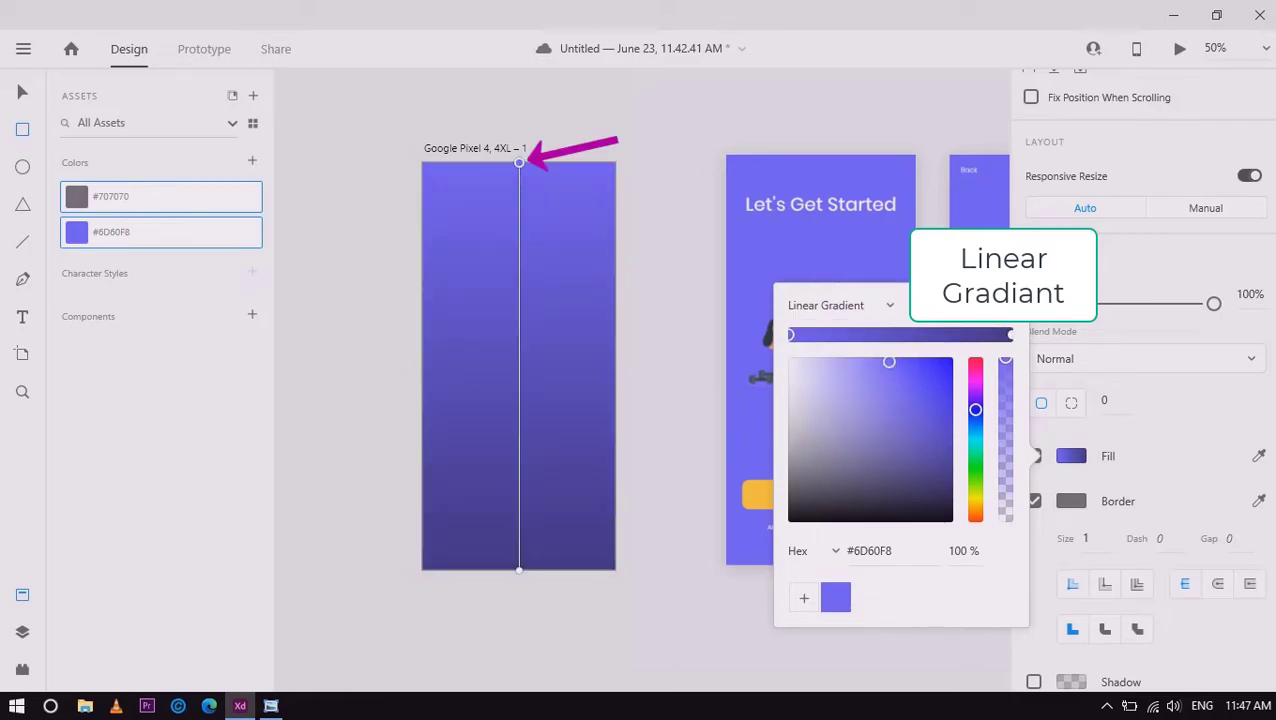
pyautogui.click(1010, 334)
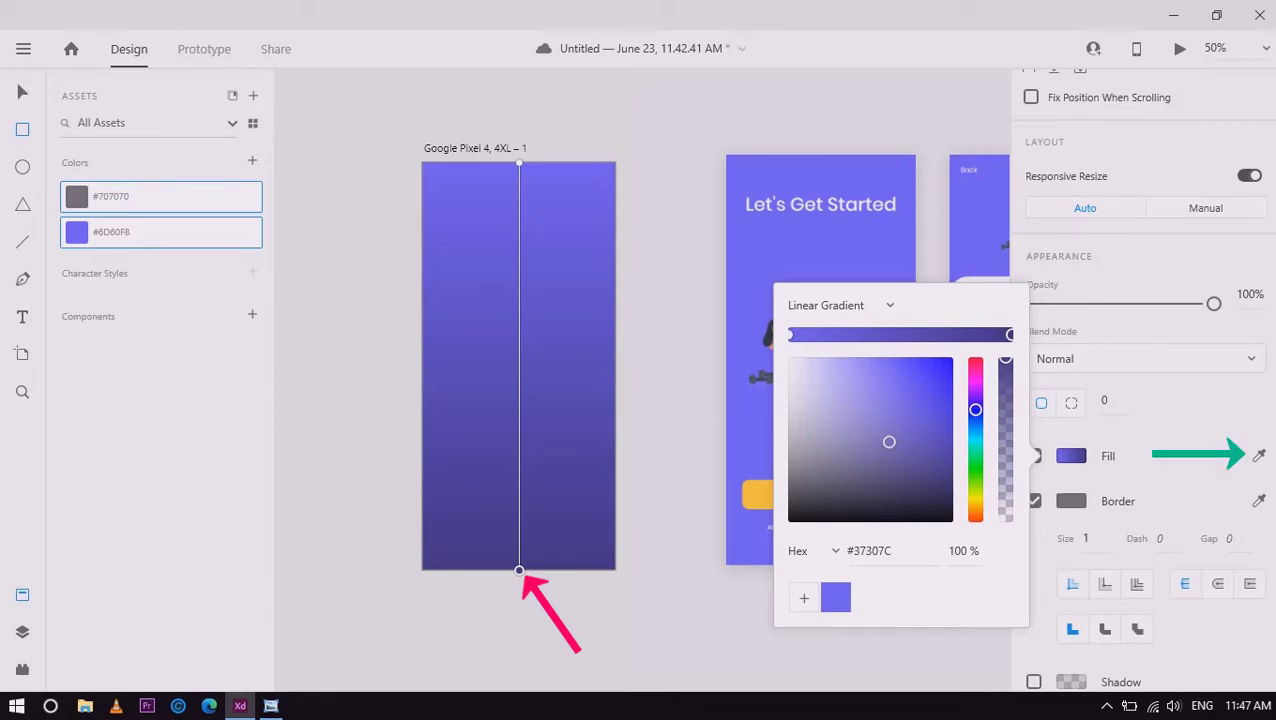
pyautogui.press('Escape')
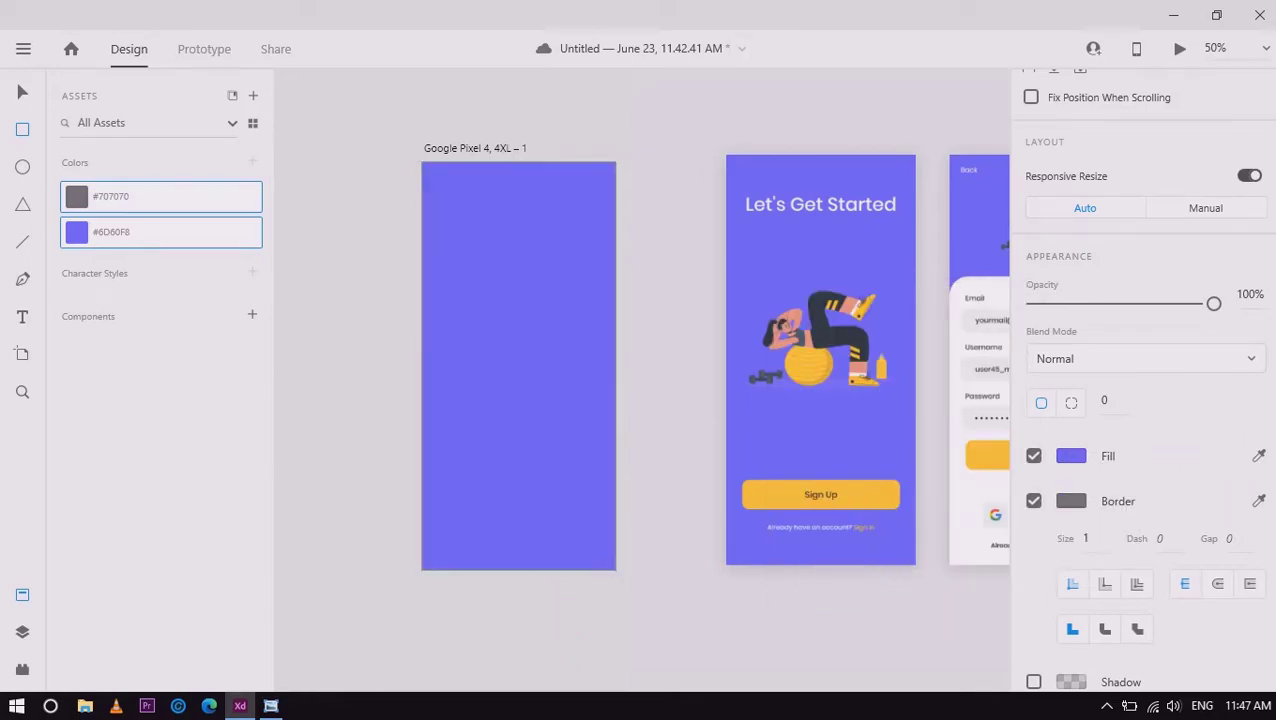
pyautogui.press('r')
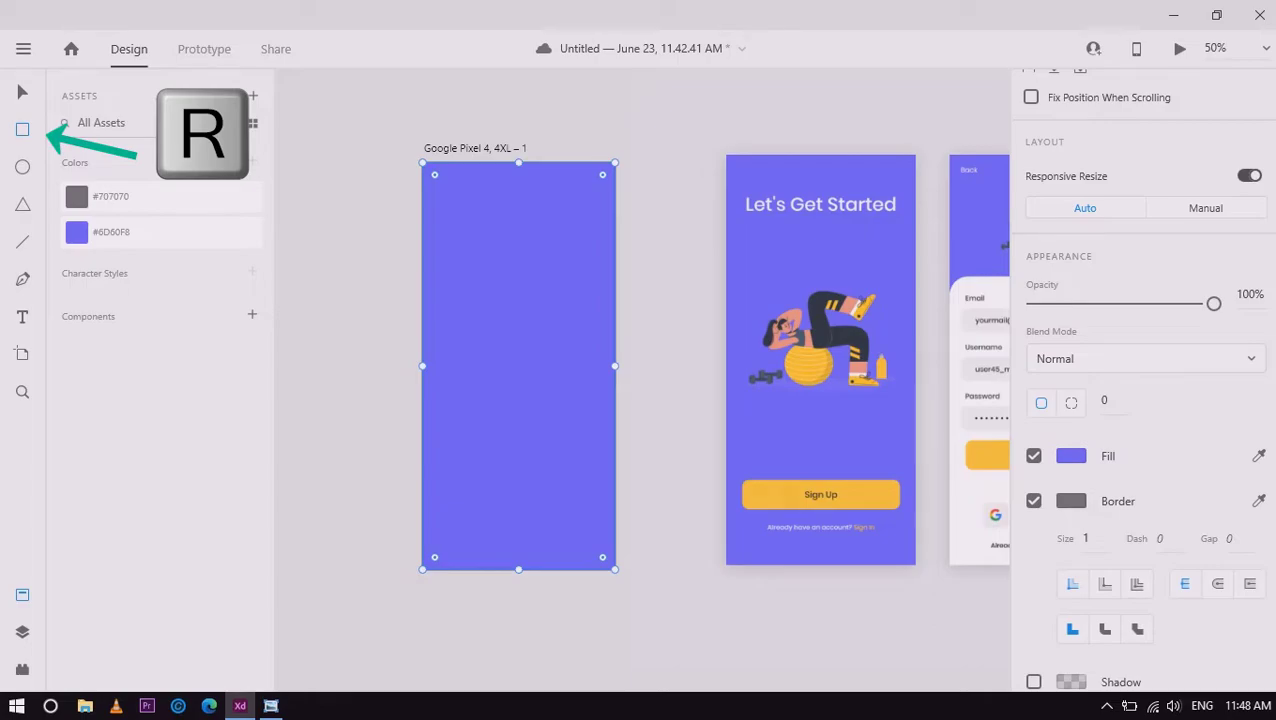
# Draw a white 352×60 bar at X 36, Y 700 near the artboard bottom
pyautogui.moveTo(439, 489)
pyautogui.mouseDown()
pyautogui.moveTo(556, 525)
pyautogui.moveTo(603, 522)
pyautogui.mouseUp()
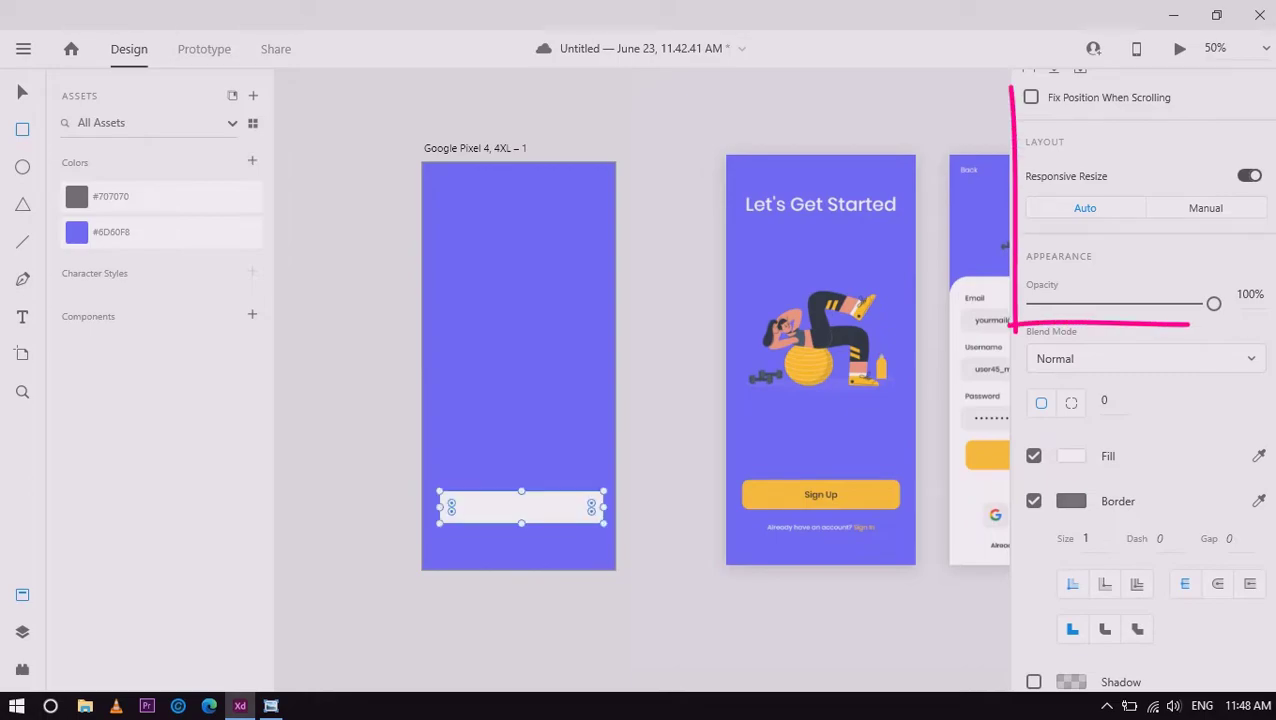
pyautogui.scroll(3, 1140, 300)
pyautogui.write('55')
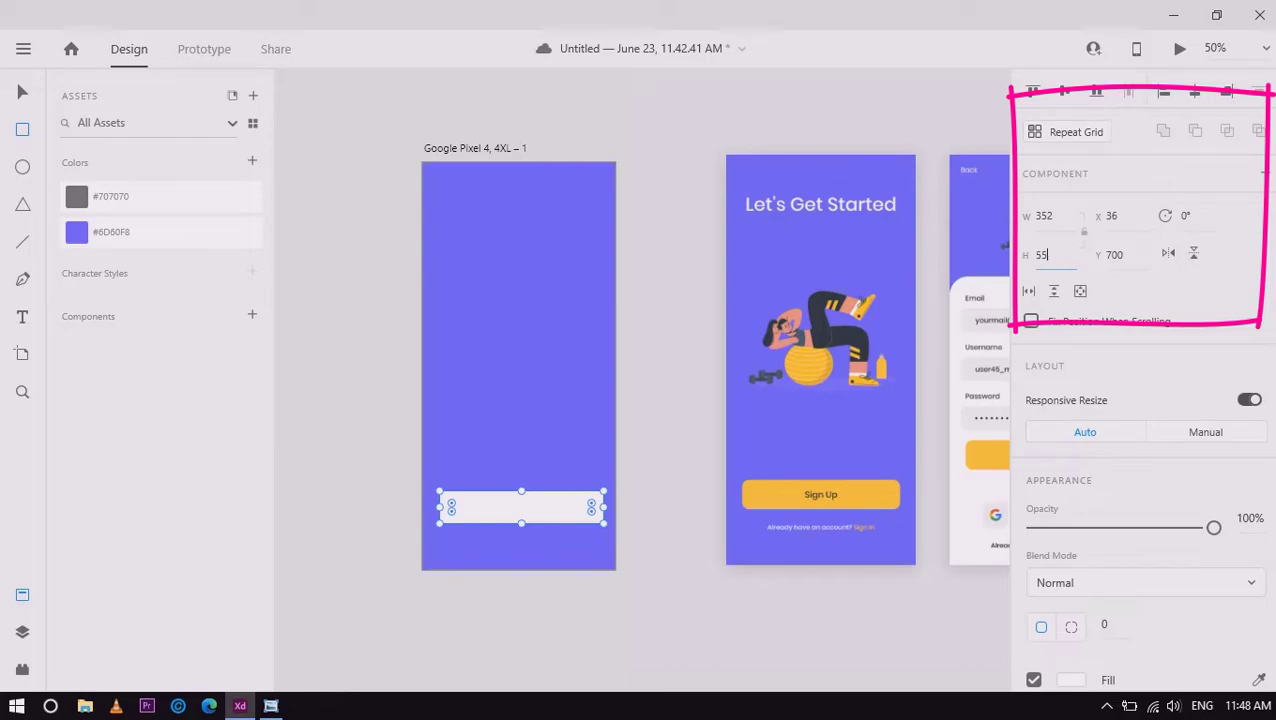
pyautogui.press('Return')
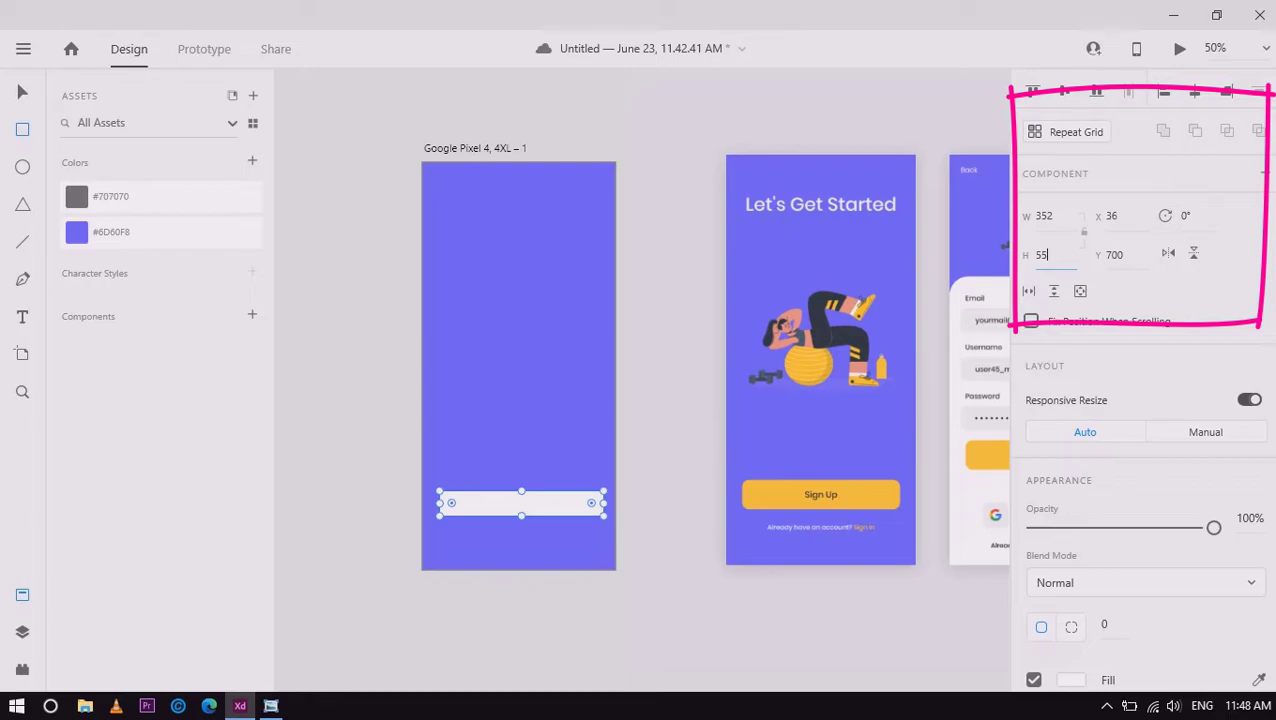
pyautogui.write('60')
pyautogui.press('Return')
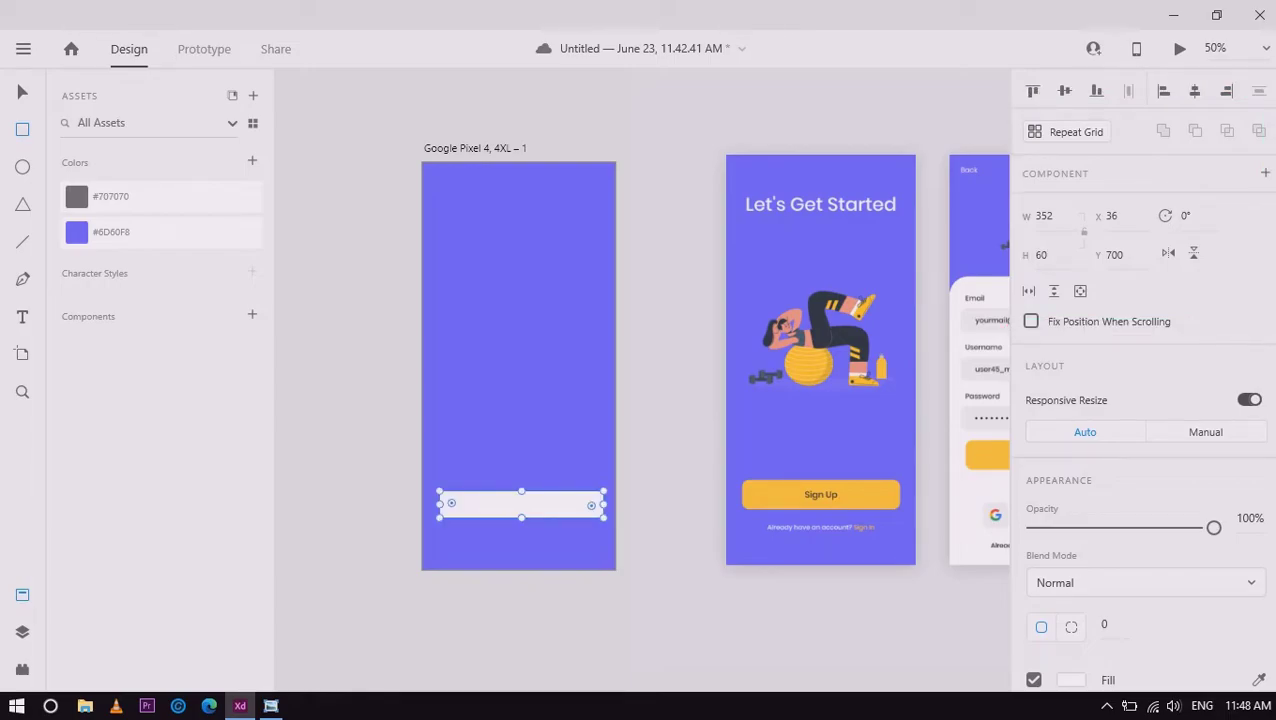
pyautogui.scroll(-3, 1142, 384)
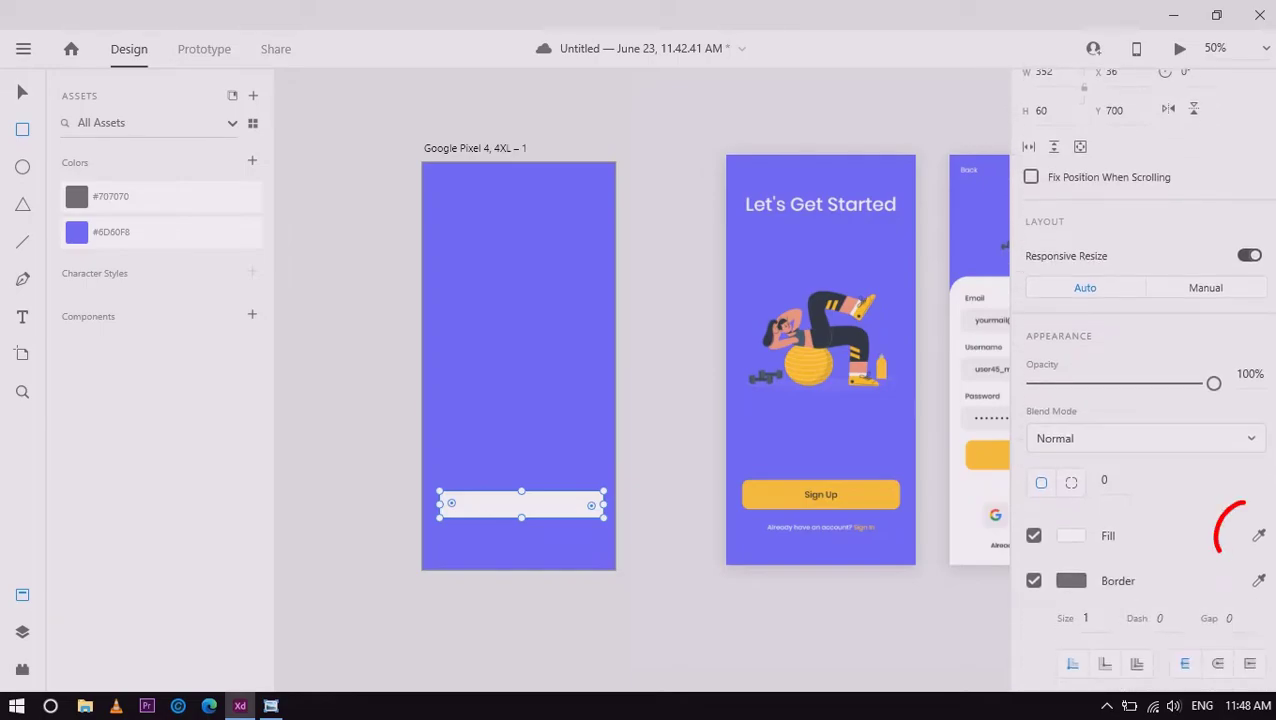
# Give the bar the reference's #FFCA3C yellow and 15 corner radius, placed at X 30, Y 689
pyautogui.click(1258, 535)
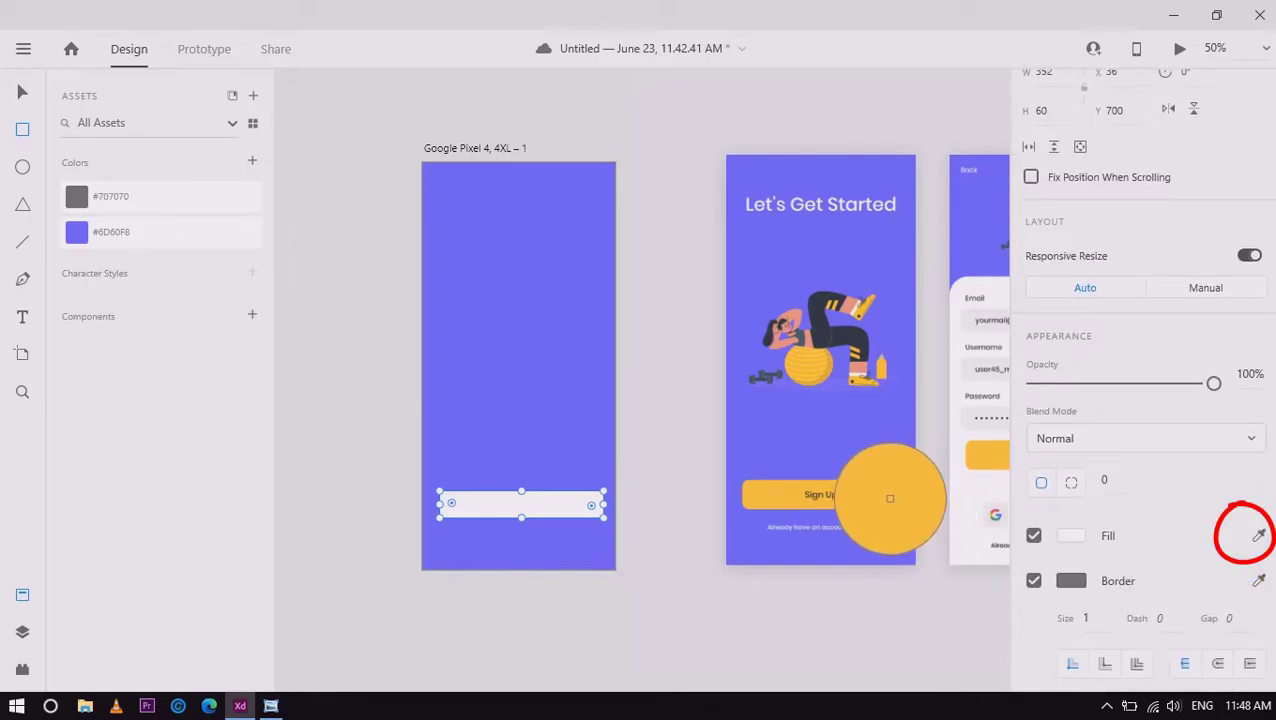
pyautogui.click(890, 498)
pyautogui.hotkey('ctrl', 'shift', 'c')
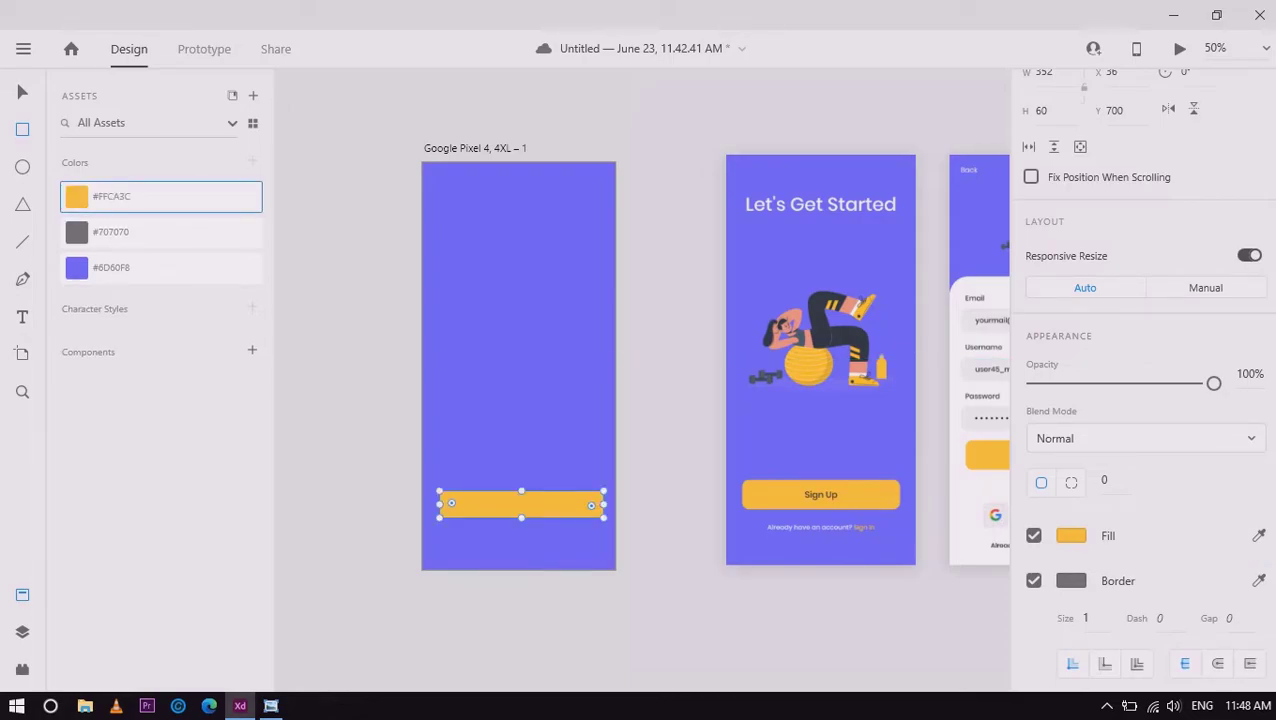
pyautogui.hotkey('ctrl', '=')
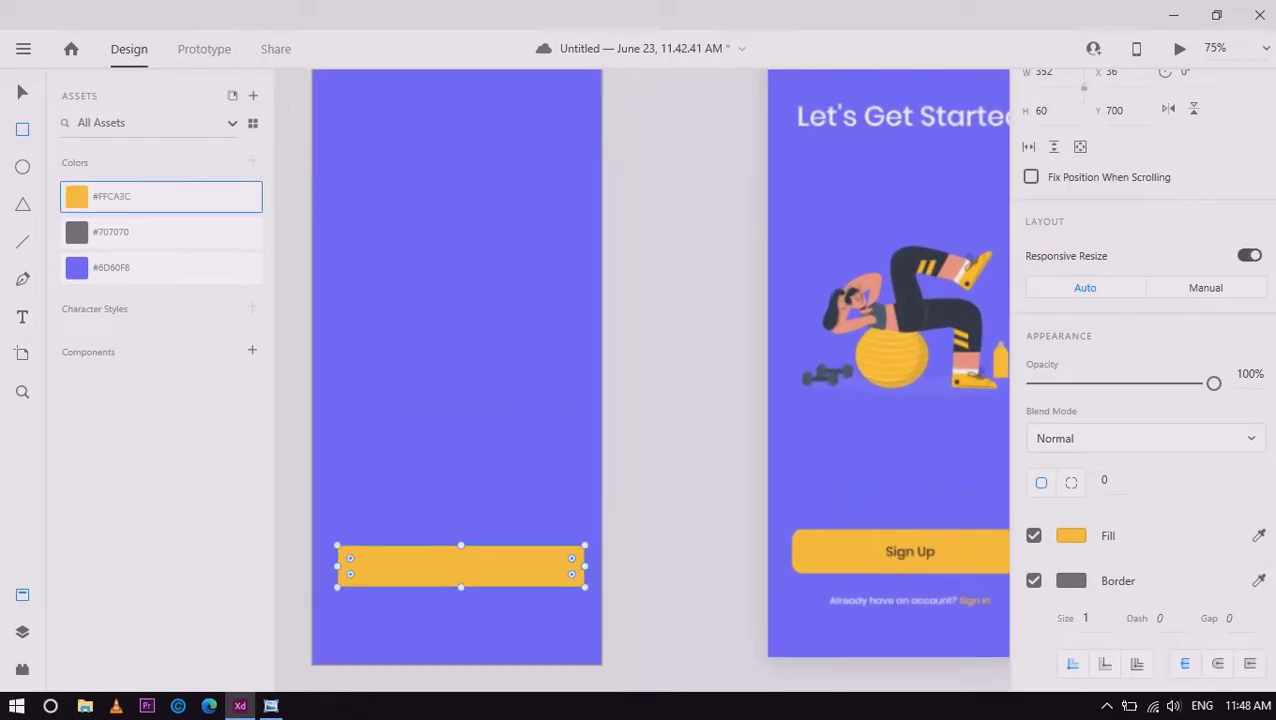
pyautogui.scroll(-2, 640, 370)
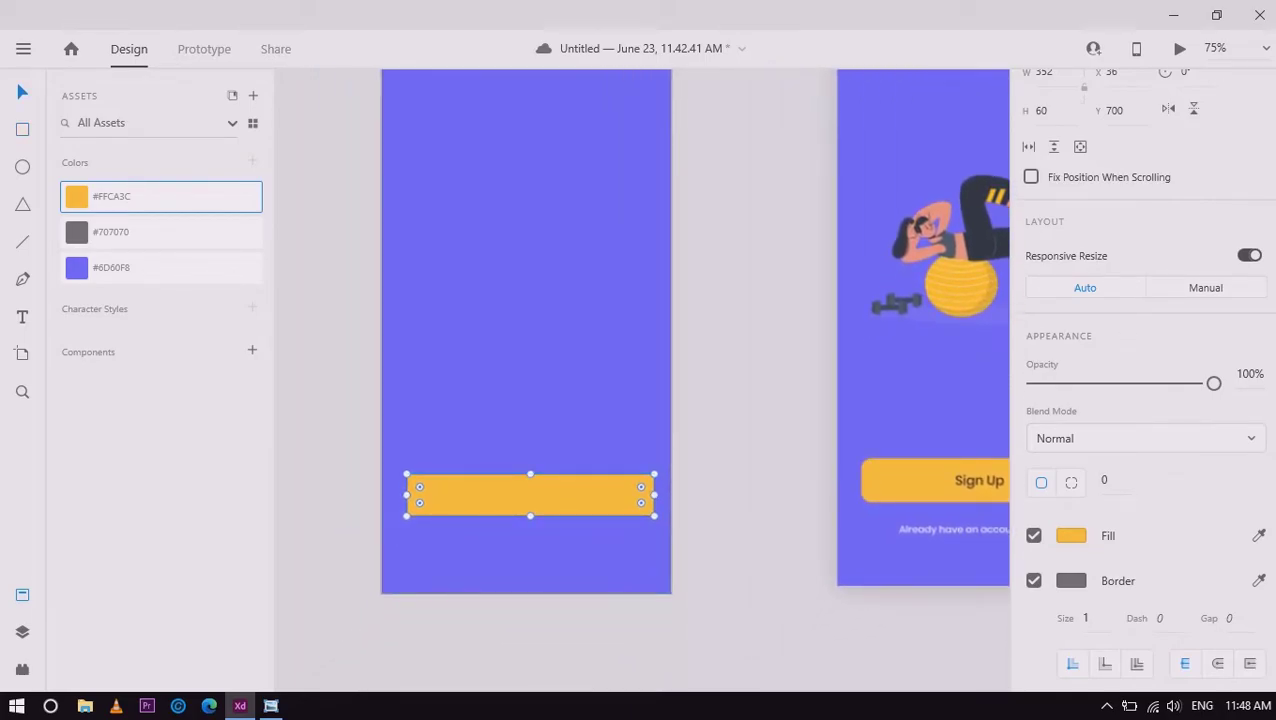
pyautogui.press('v')
pyautogui.moveTo(530, 495); pyautogui.dragTo(526, 487)
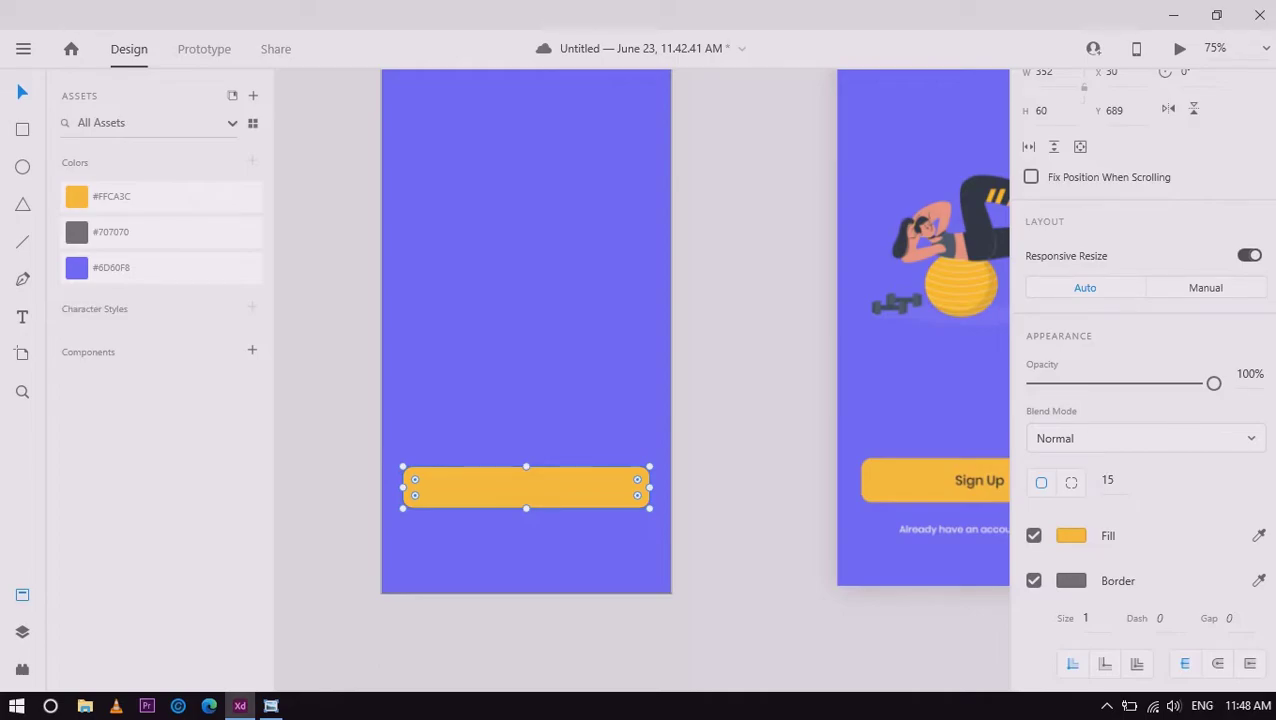
# Add a 'Sign Up' label on the button in Roboto Bold
pyautogui.write('t')
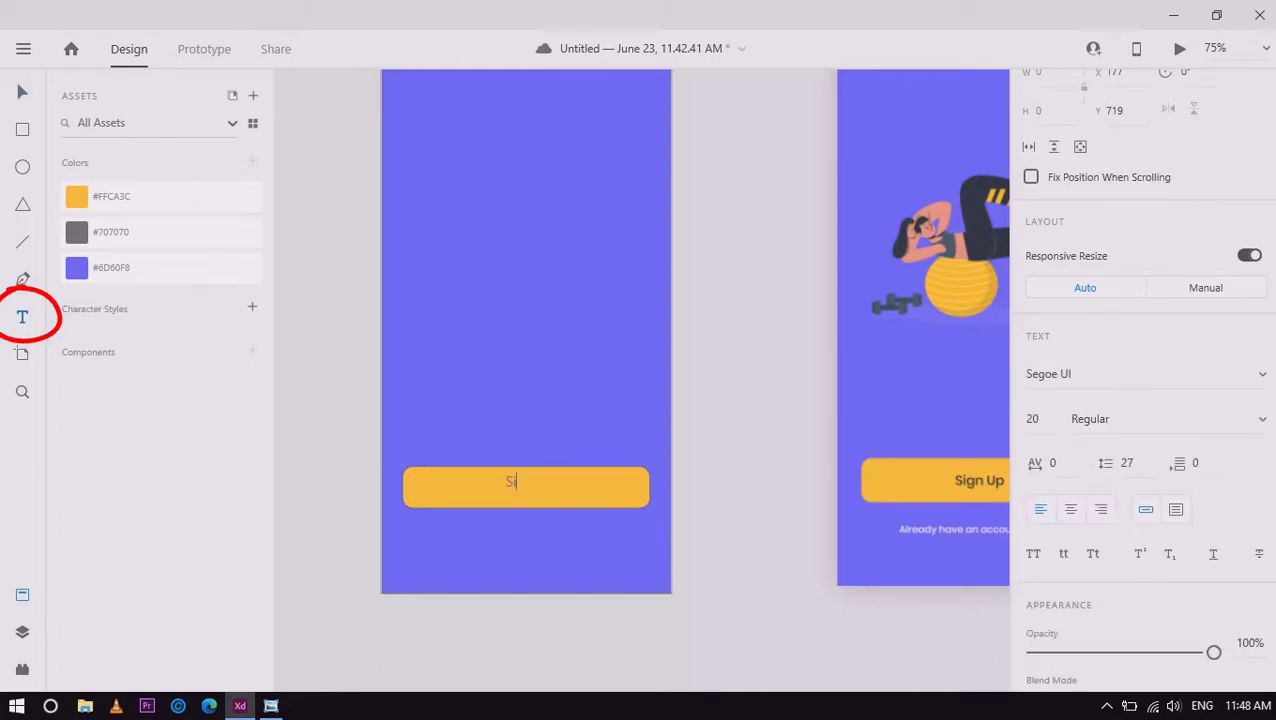
pyautogui.write('p')
pyautogui.press('Escape')
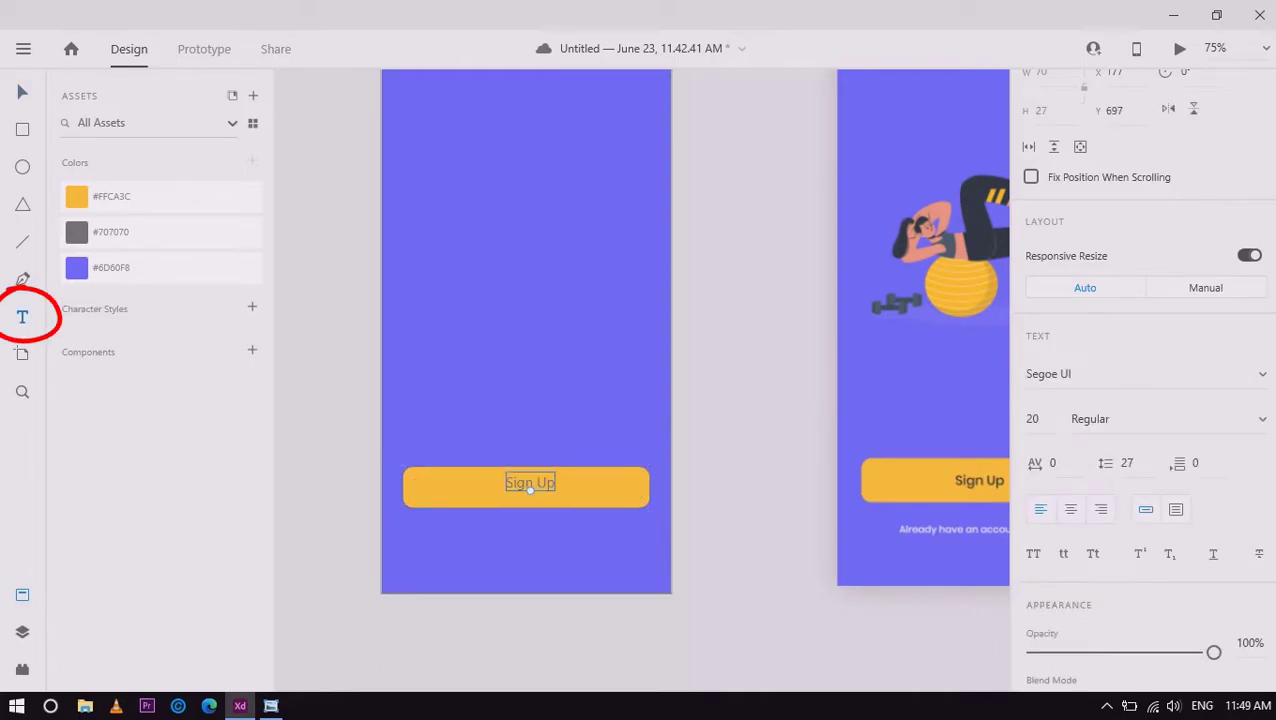
pyautogui.click(1048, 373)
pyautogui.write('Roboto')
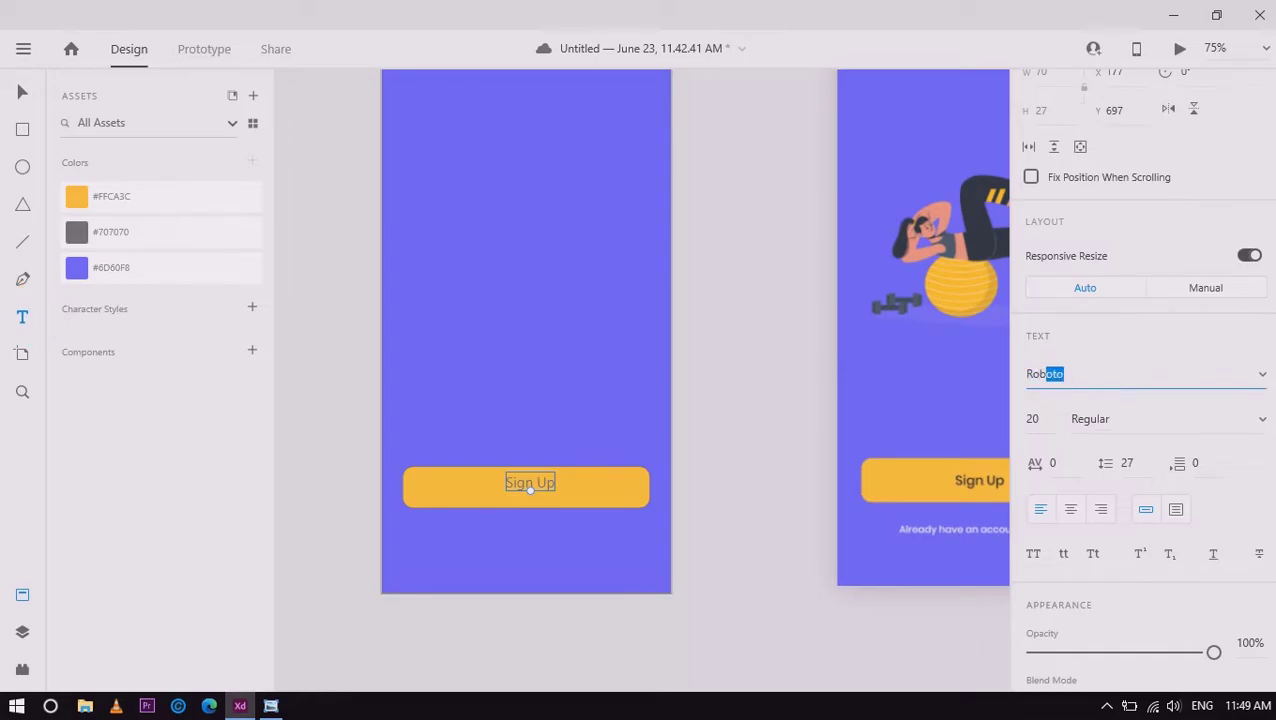
pyautogui.press('Return')
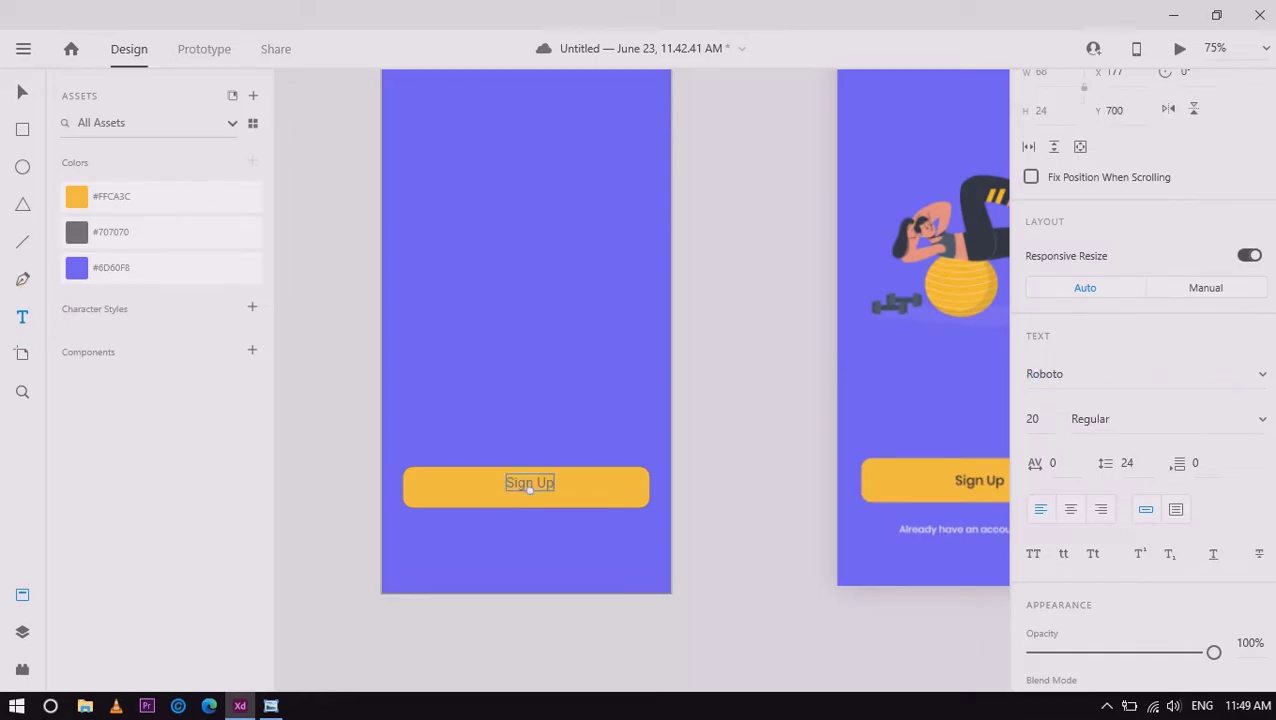
pyautogui.press('Tab')
pyautogui.hotkey('alt', 'Down')
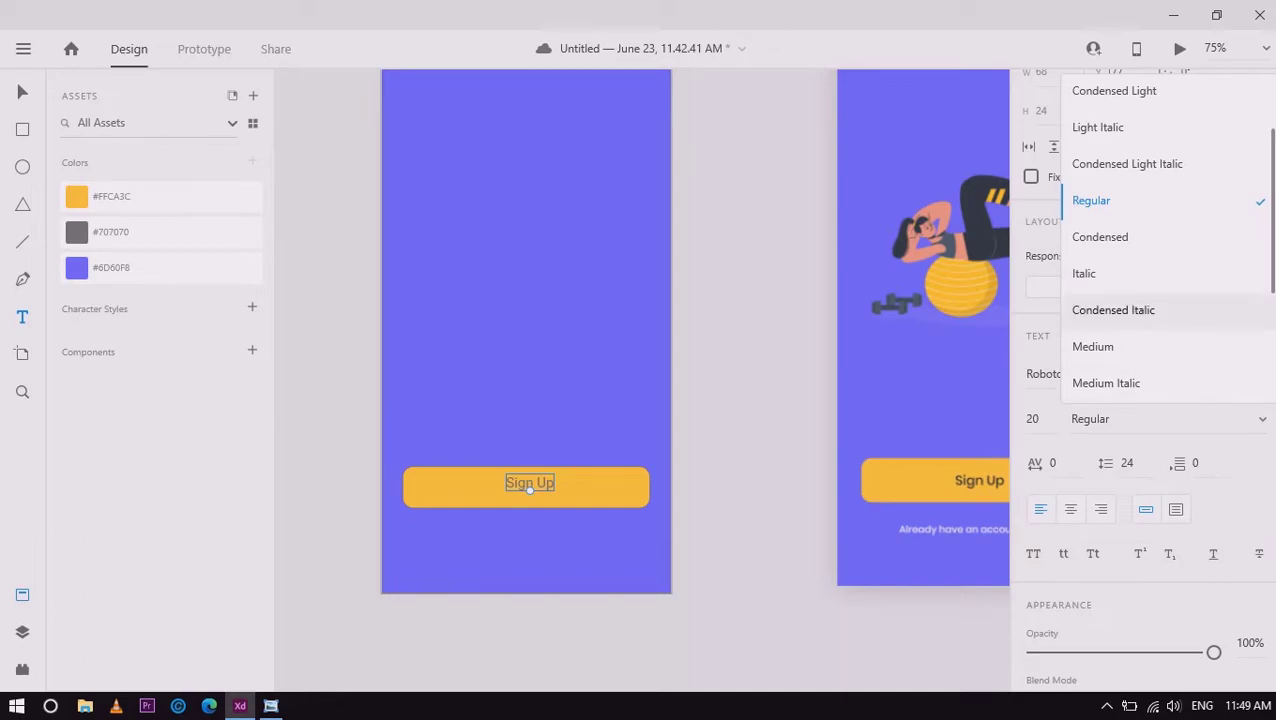
pyautogui.press('Down')
pyautogui.press('Down')
pyautogui.press('Down')
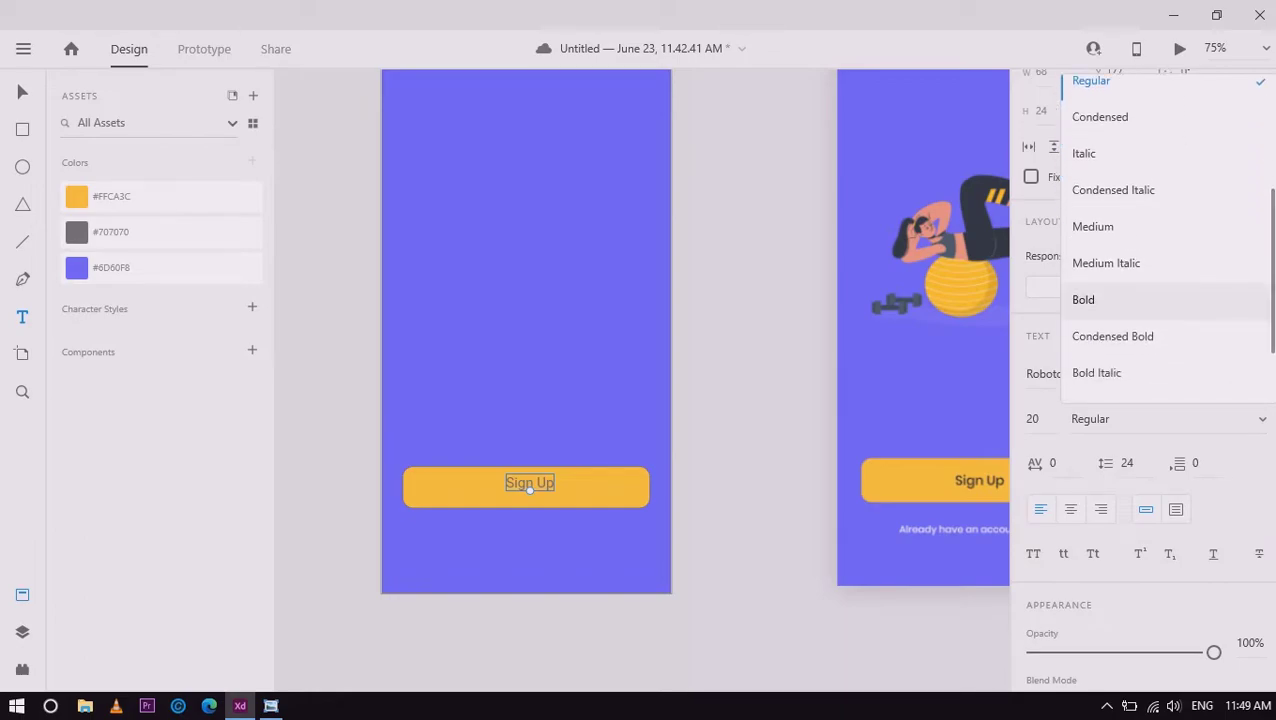
pyautogui.press('Return')
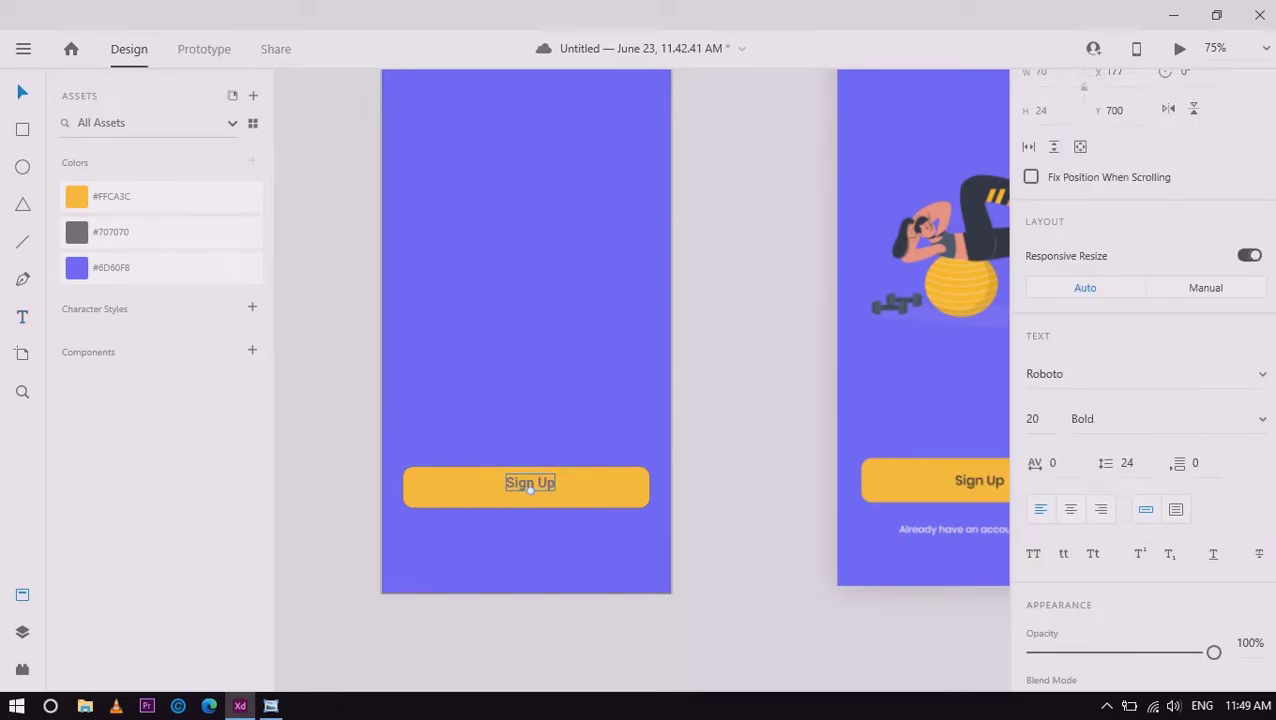
# Make the Sign Up label black #000000 at 70% opacity
pyautogui.moveTo(530, 485); pyautogui.dragTo(526, 490)
pyautogui.scroll(-5, 1145, 380)
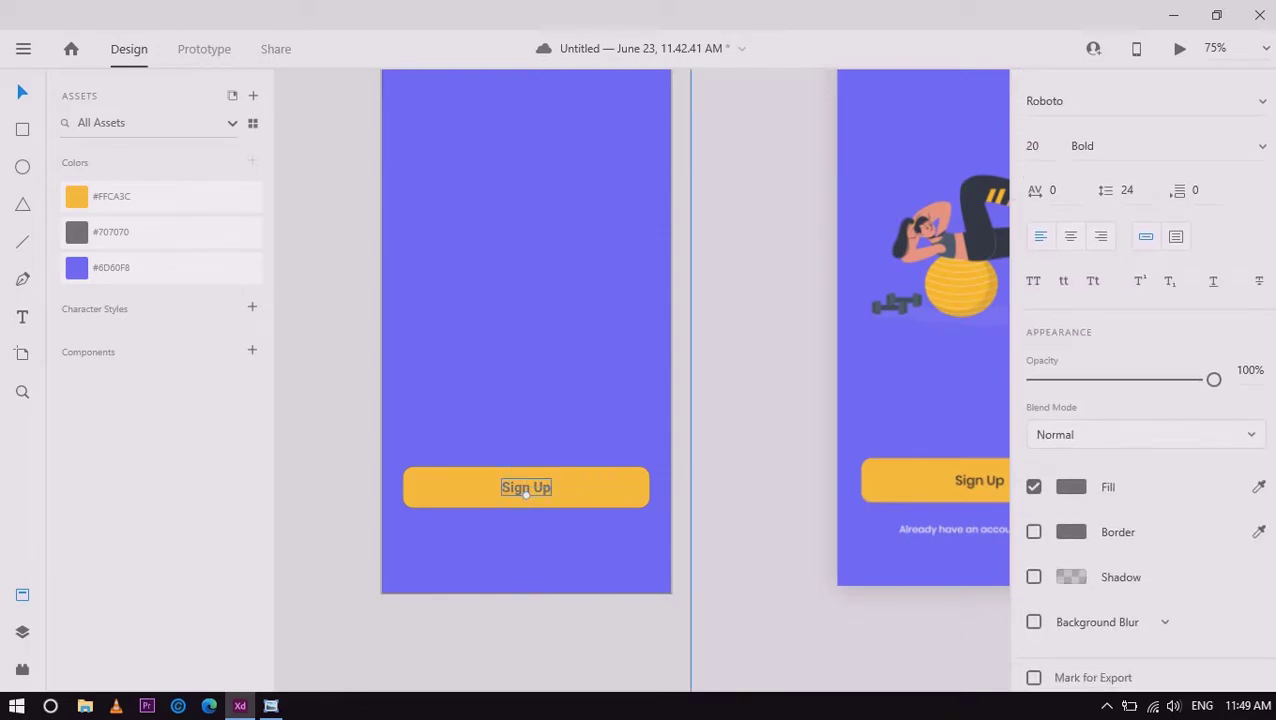
pyautogui.click(1070, 487)
pyautogui.write('000000')
pyautogui.press('Return')
pyautogui.press('Escape')
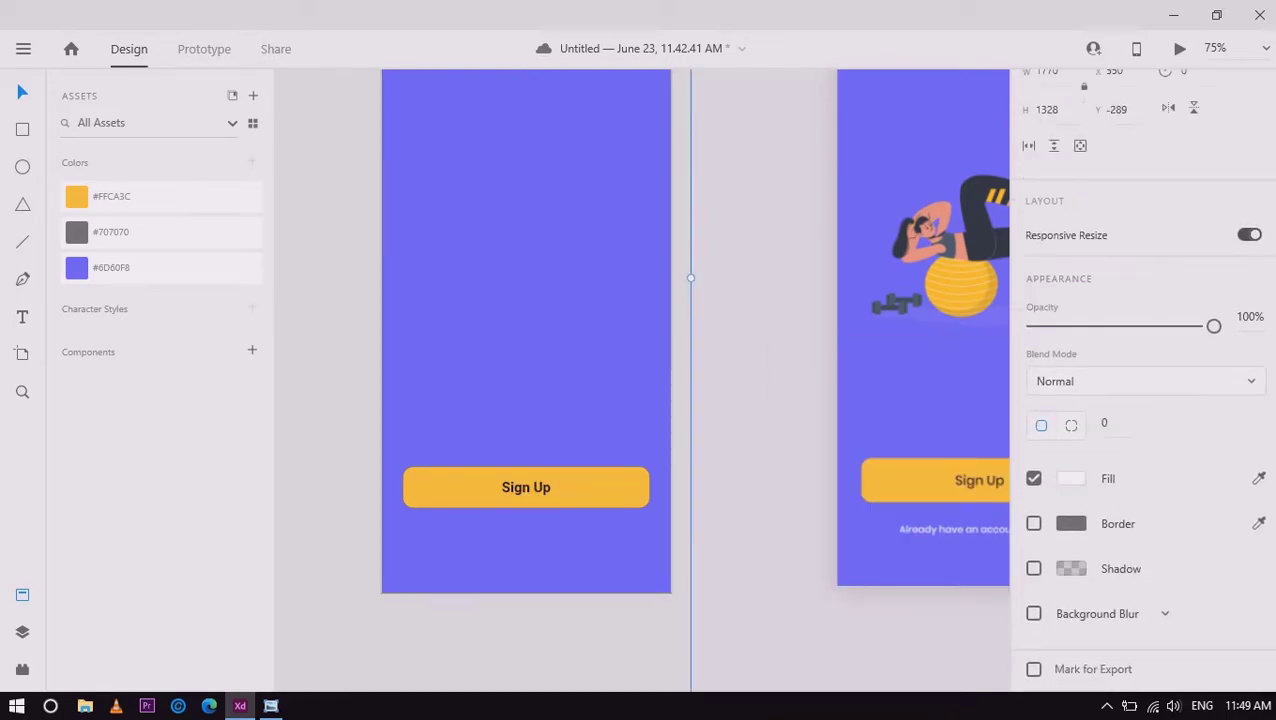
pyautogui.click(1070, 478)
pyautogui.click(526, 487)
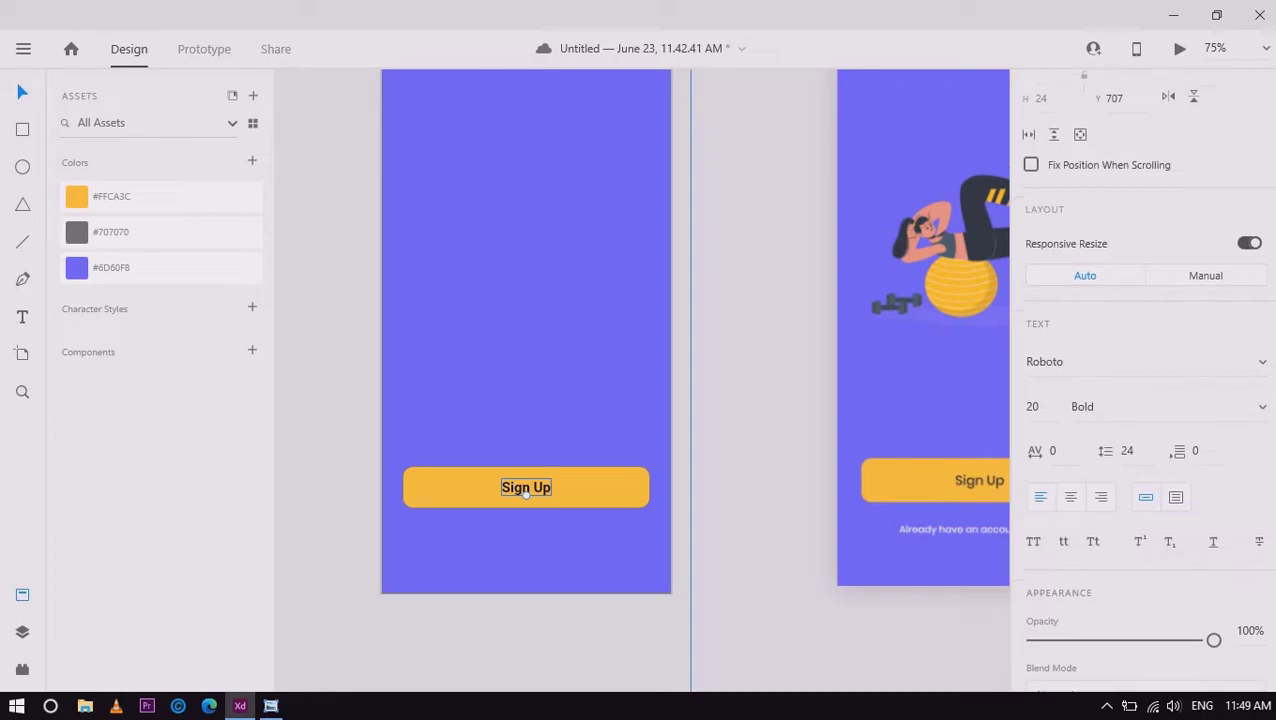
pyautogui.moveTo(1213, 473); pyautogui.dragTo(1159, 473)
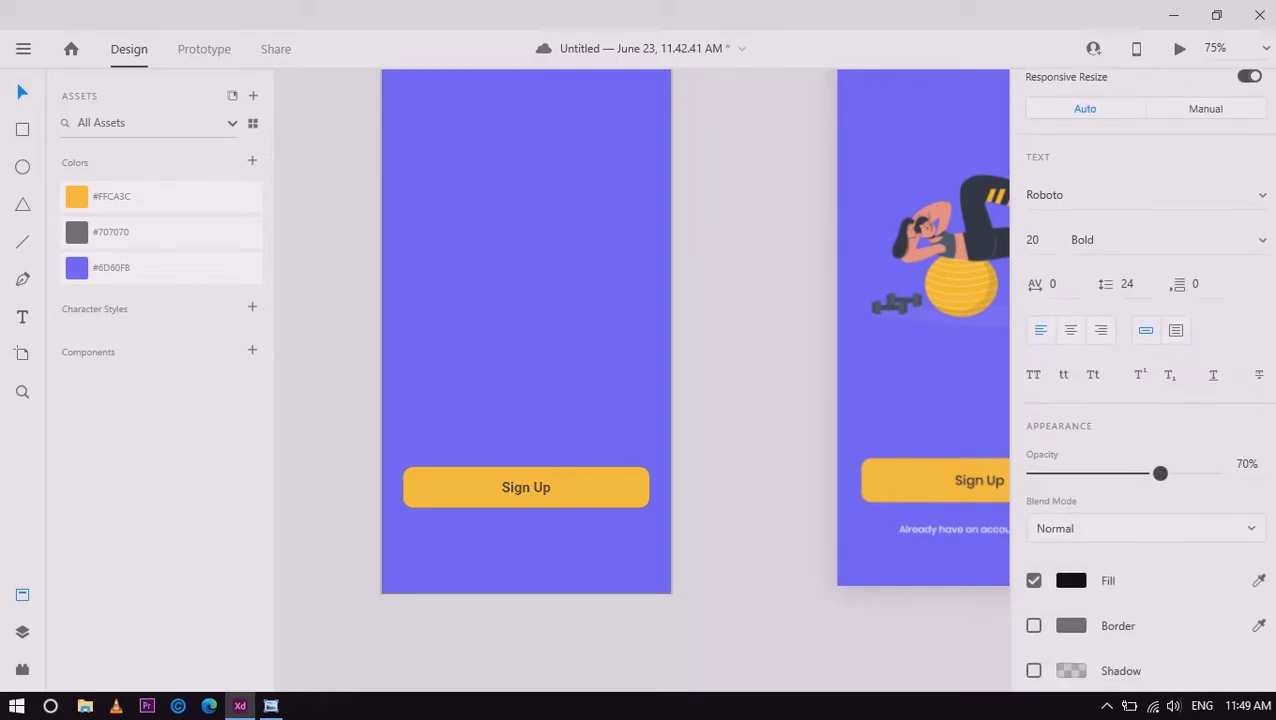
pyautogui.click(526, 560)
pyautogui.click(526, 489)
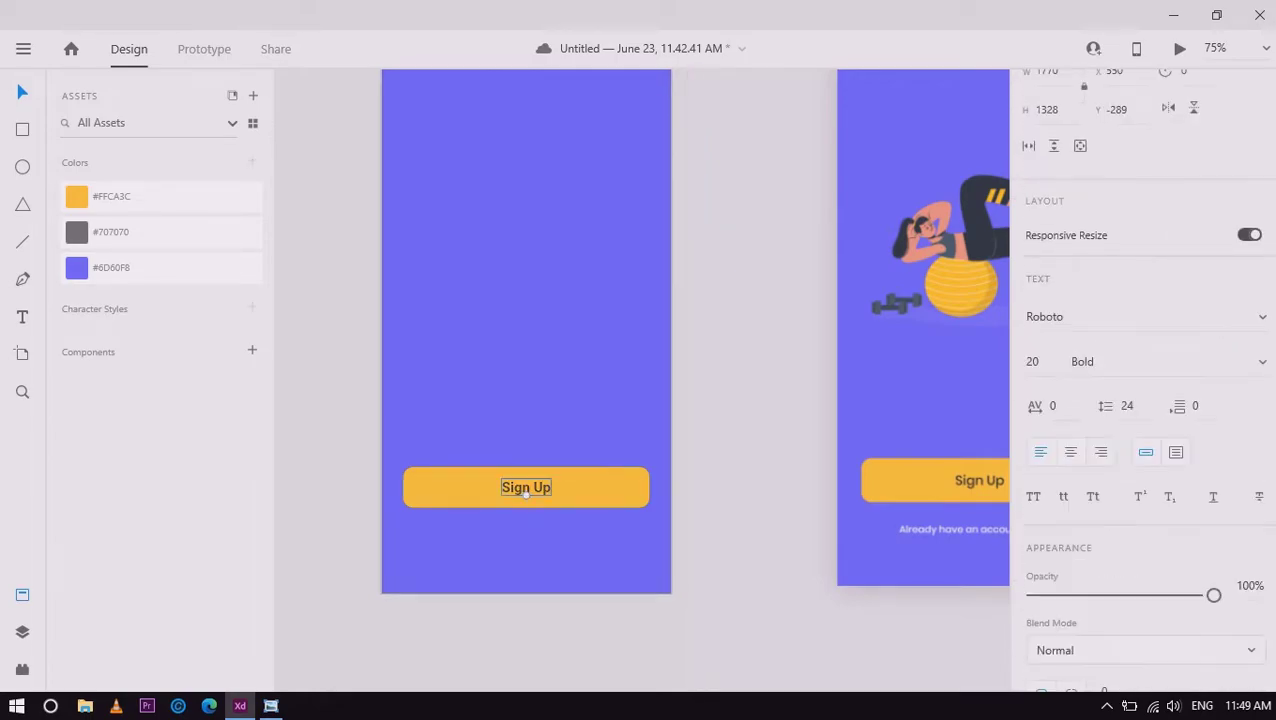
pyautogui.hotkey('ctrl', 'y')
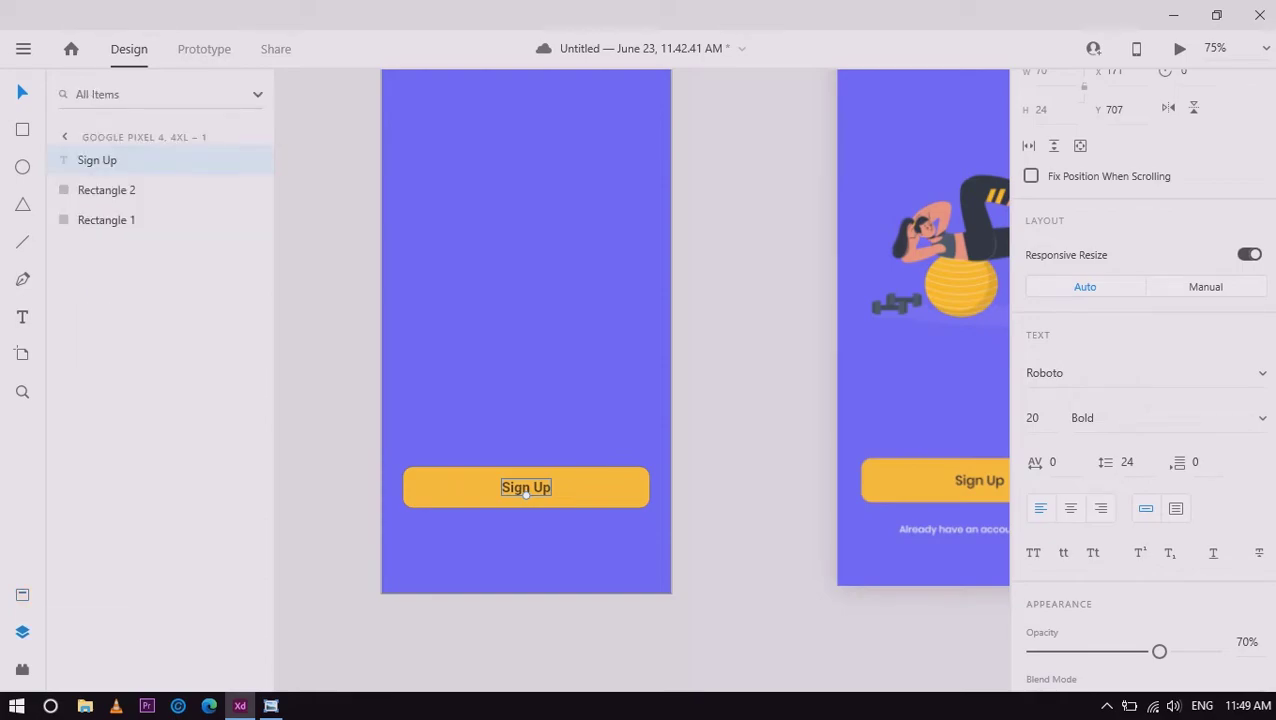
# Duplicate the Sign Up label and reword the centred copy below as 'Already have an account ?Sign In'
pyautogui.rightClick(103, 160)
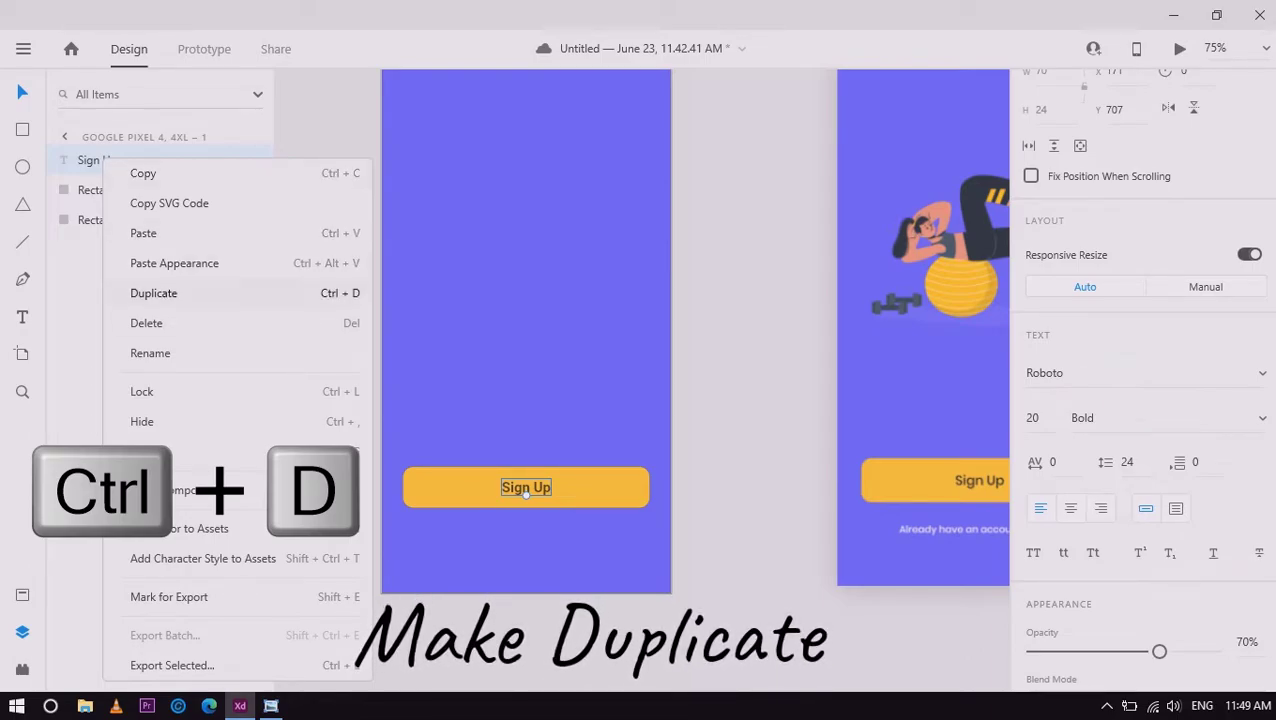
pyautogui.hotkey('ctrl', 'd')
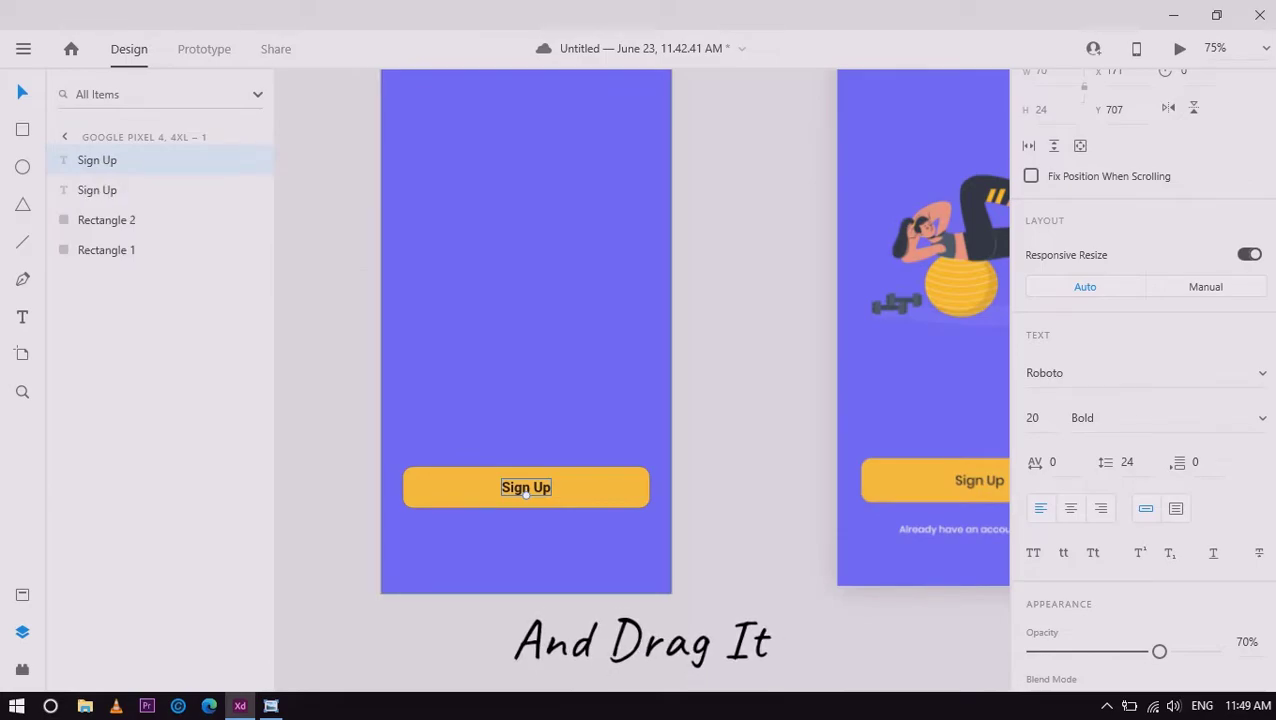
pyautogui.moveTo(526, 493); pyautogui.dragTo(525, 539)
pyautogui.doubleClick(525, 539)
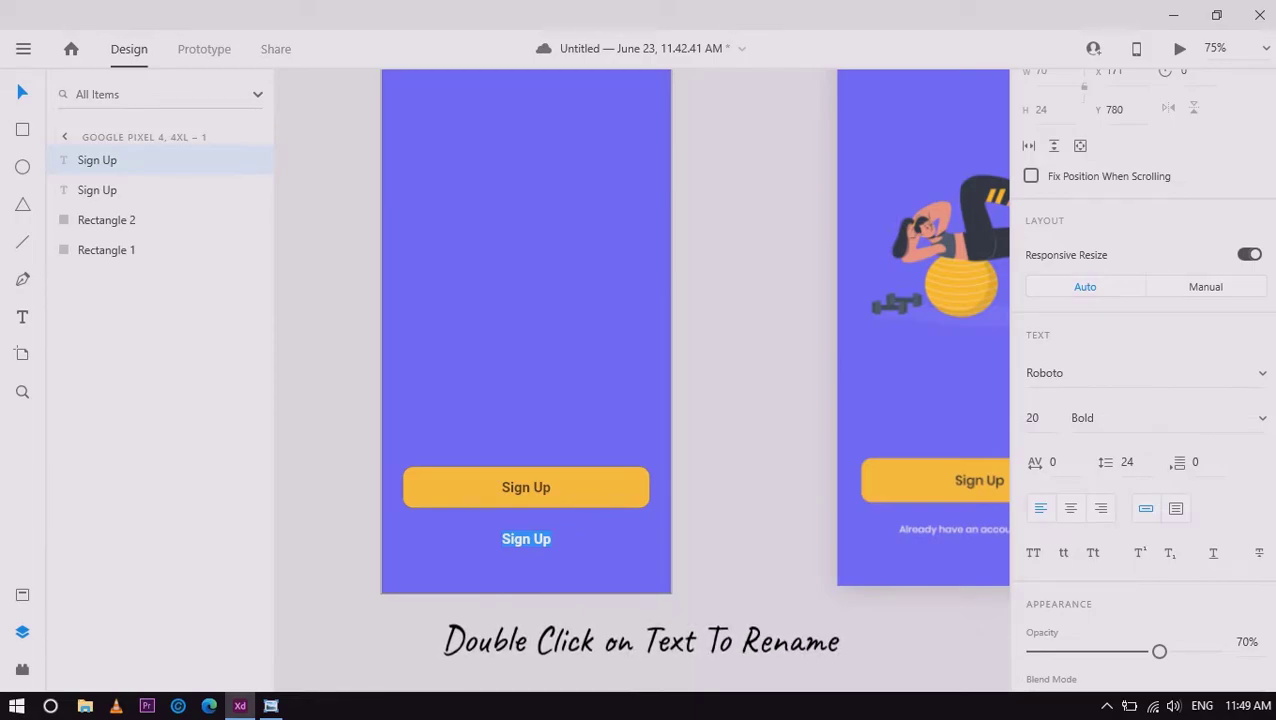
pyautogui.write('Already have an a')
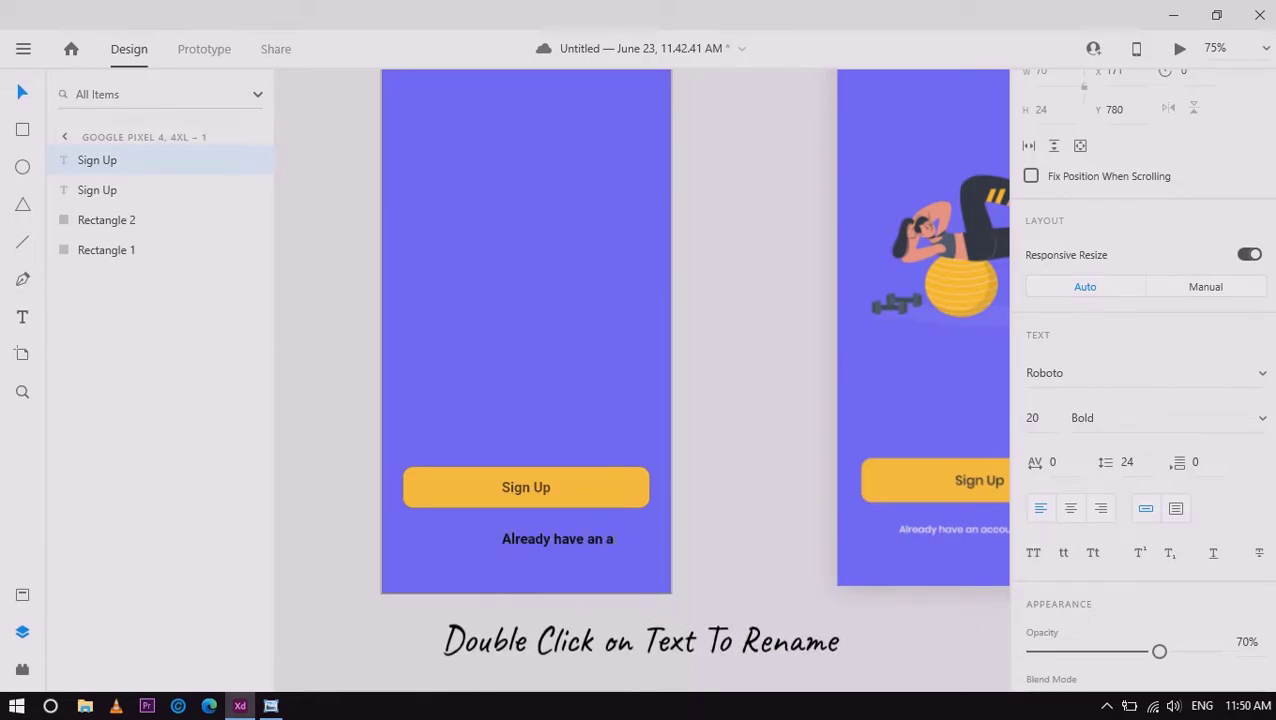
pyautogui.write('ccount ?')
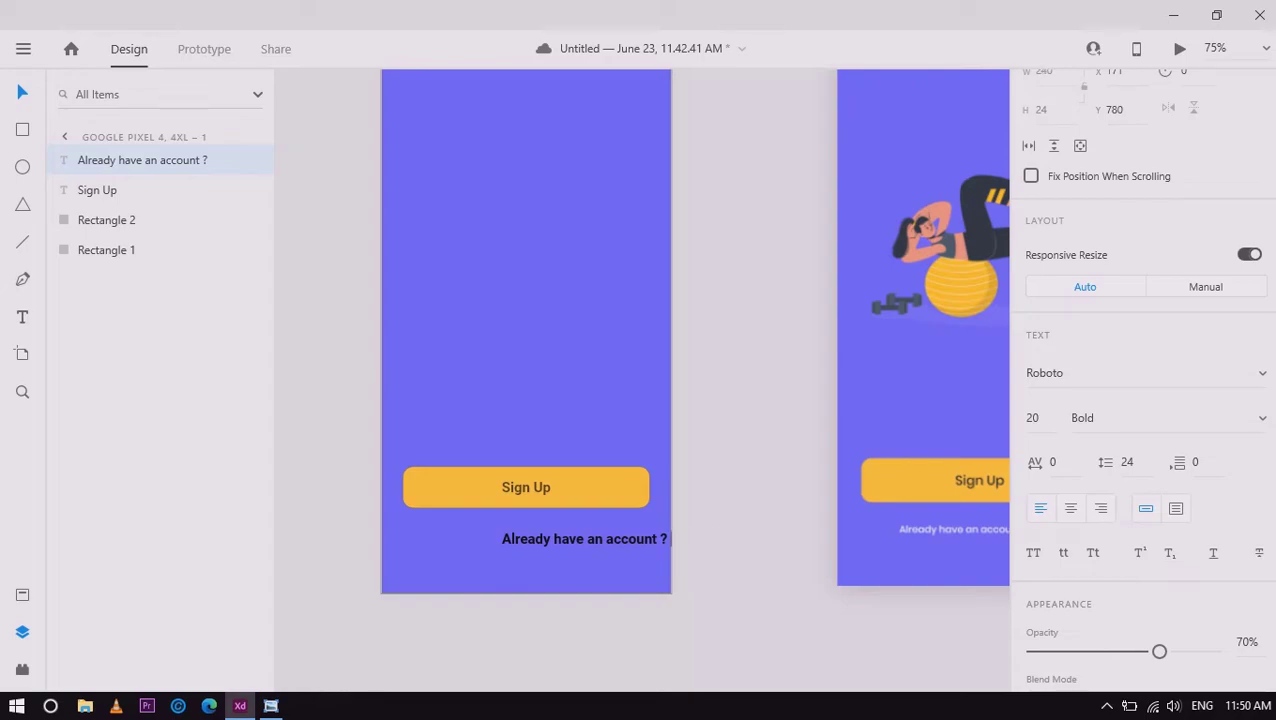
pyautogui.write('Sign In')
pyautogui.press('Escape')
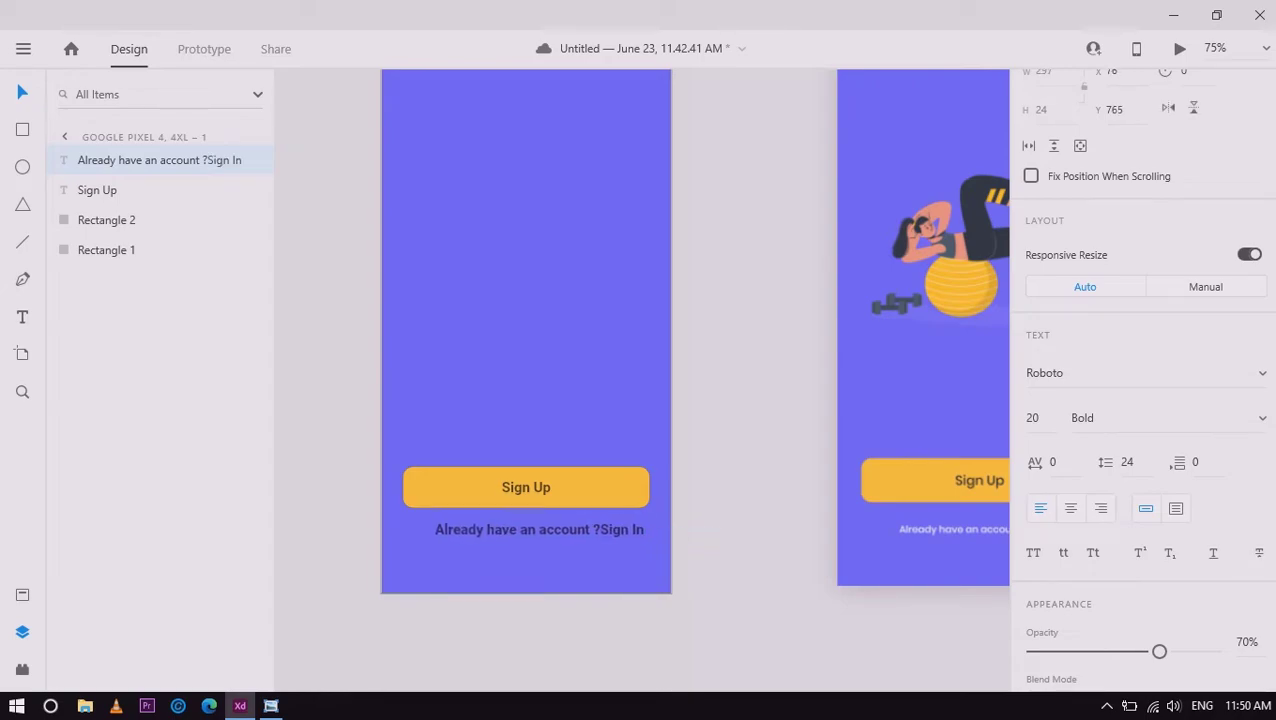
pyautogui.moveTo(604, 541)
pyautogui.mouseDown()
pyautogui.moveTo(463, 523)
pyautogui.moveTo(464, 541)
pyautogui.mouseUp()
pyautogui.doubleClick(464, 532)
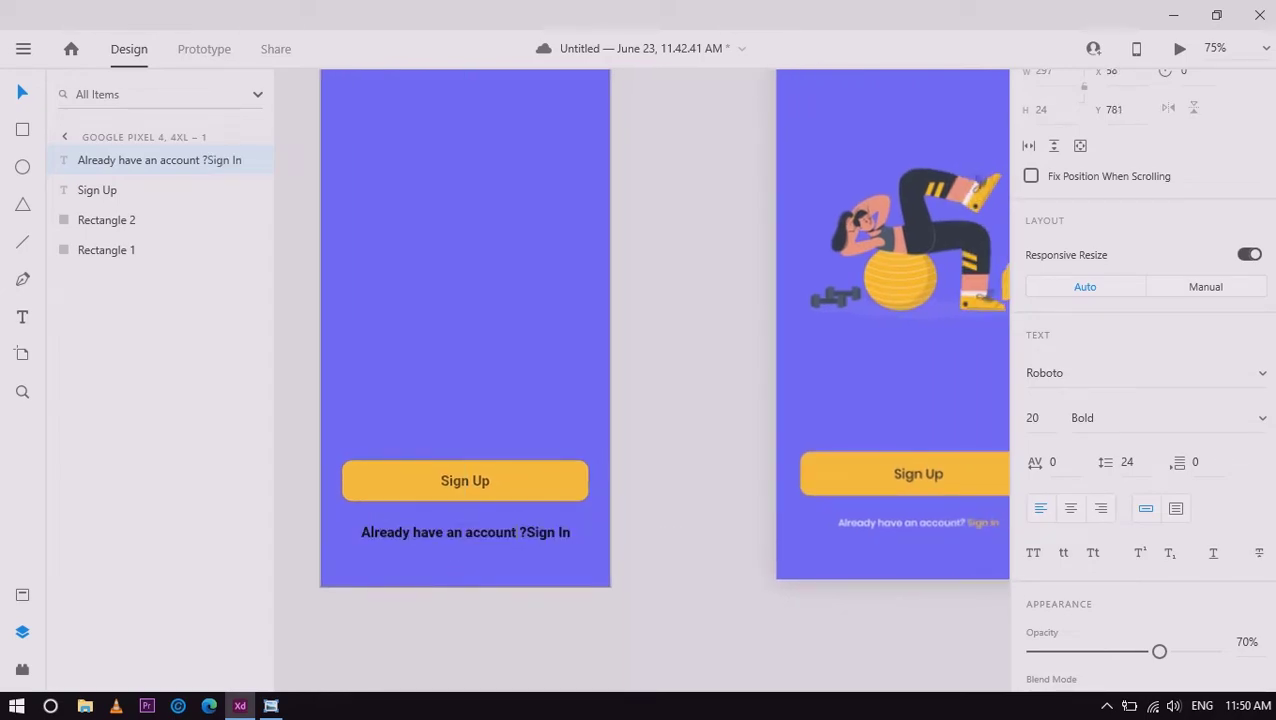
pyautogui.moveTo(361, 532); pyautogui.dragTo(516, 532)
# Colour the words 'Already have an account ?' white #FFFFFF
pyautogui.scroll(-2, 1140, 450)
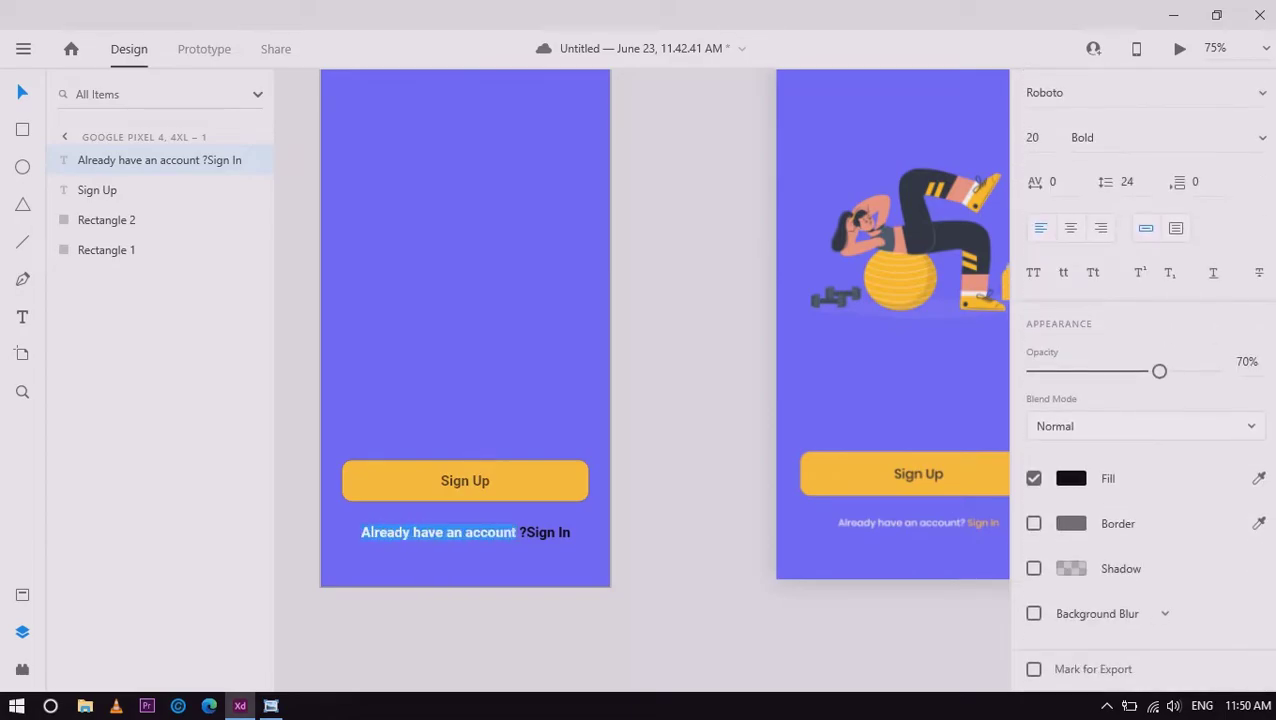
pyautogui.click(1070, 478)
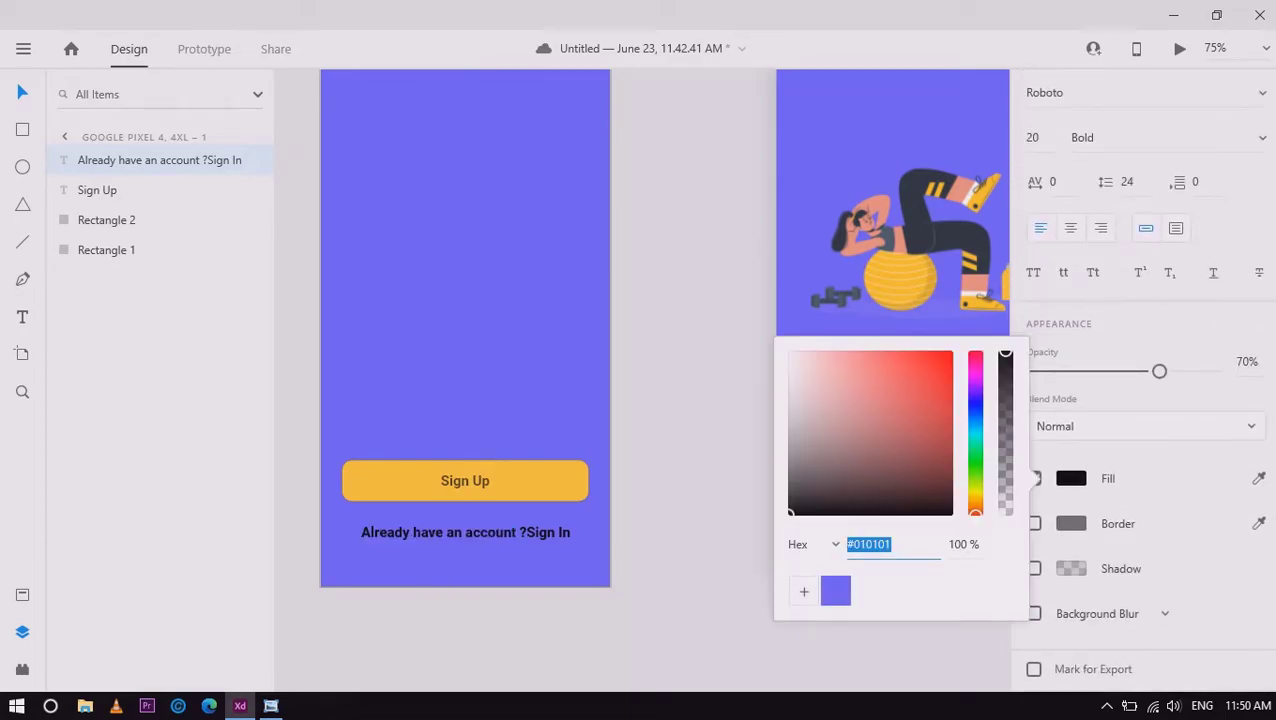
pyautogui.write('FFFFFF')
pyautogui.press('Return')
pyautogui.press('Escape')
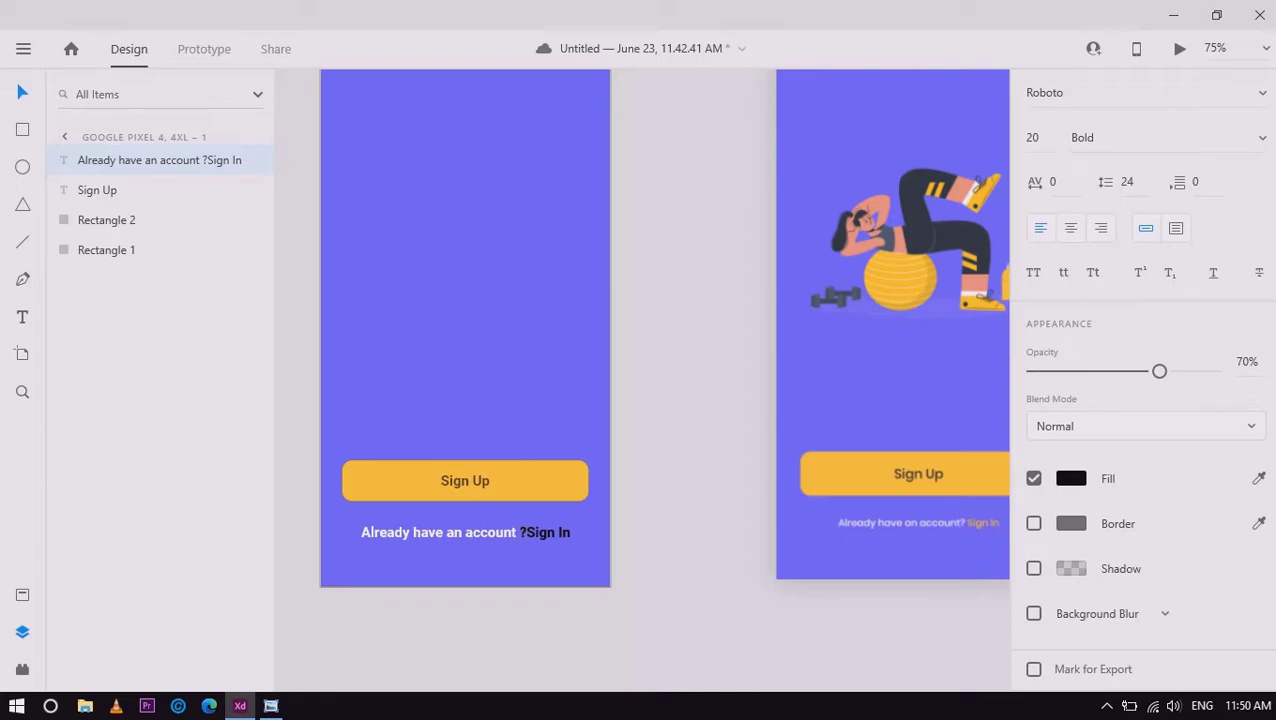
# Eyedrop the Sign Up button's yellow onto the 'Sign In' words
pyautogui.hotkey('ctrl', 'shift', 'Left')
pyautogui.hotkey('ctrl', 'shift', 'Left')
pyautogui.click(1071, 478)
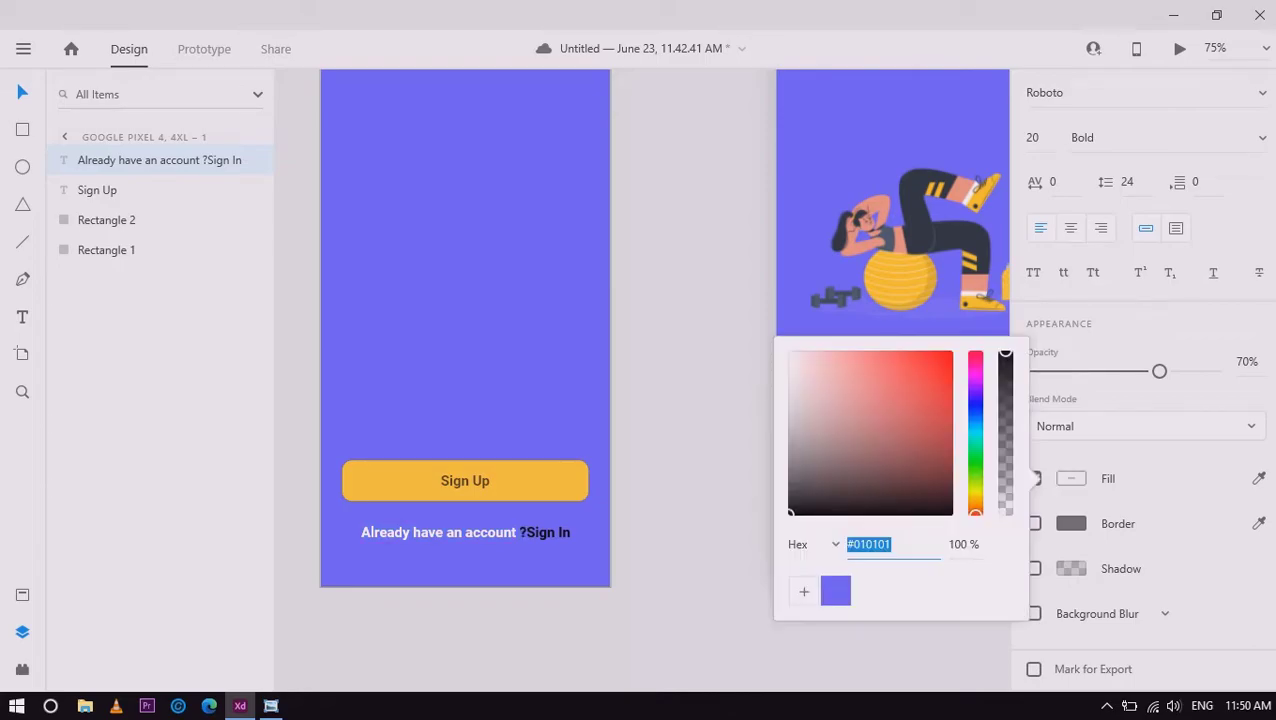
pyautogui.press('Escape')
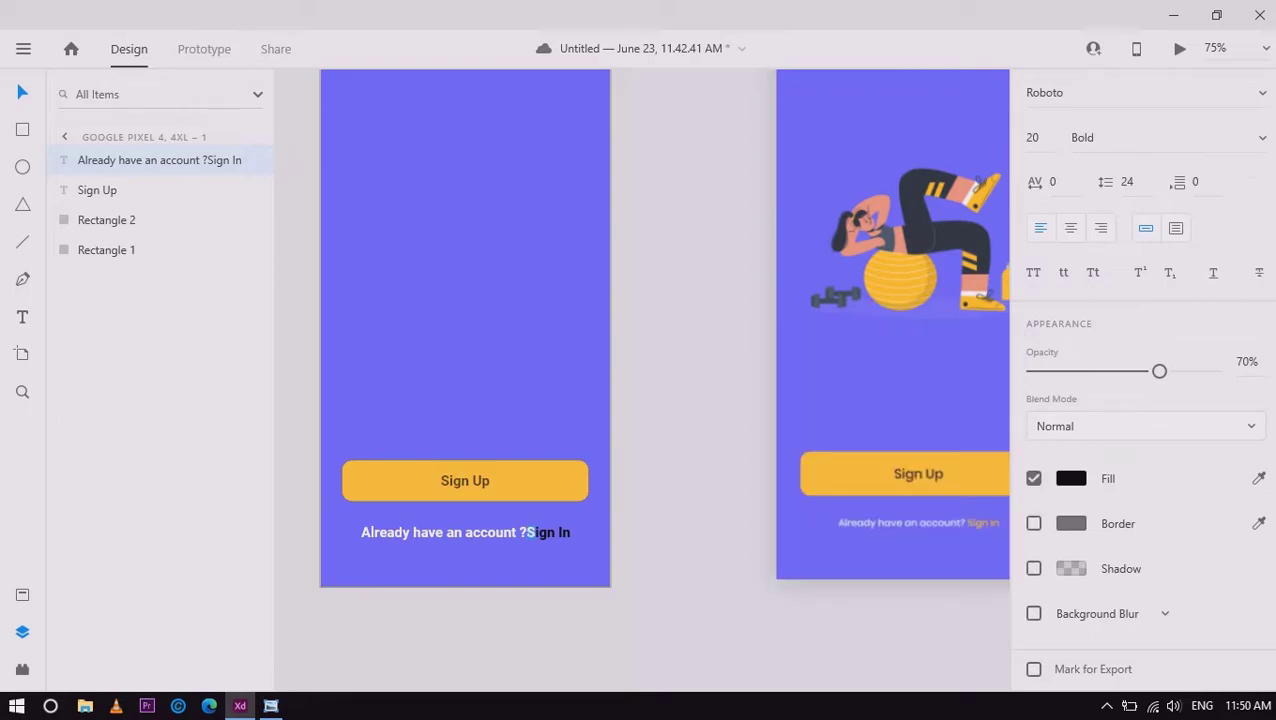
pyautogui.click(1071, 478)
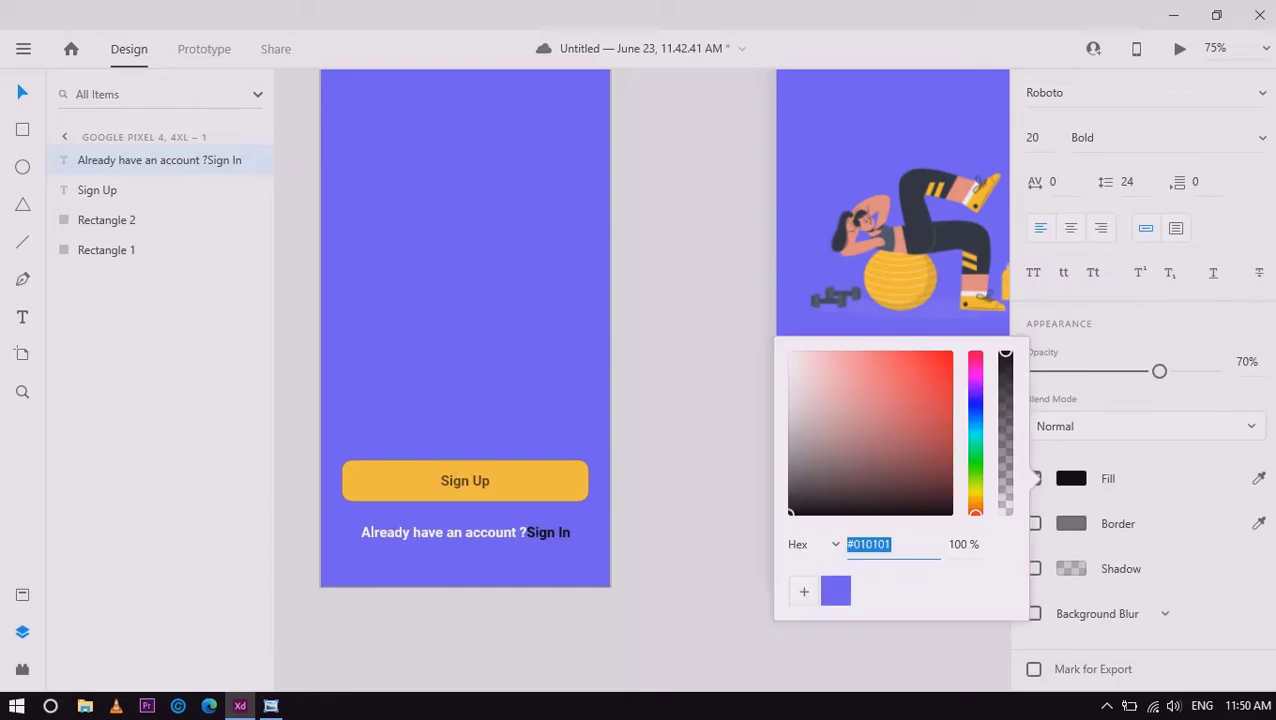
pyautogui.click(1259, 478)
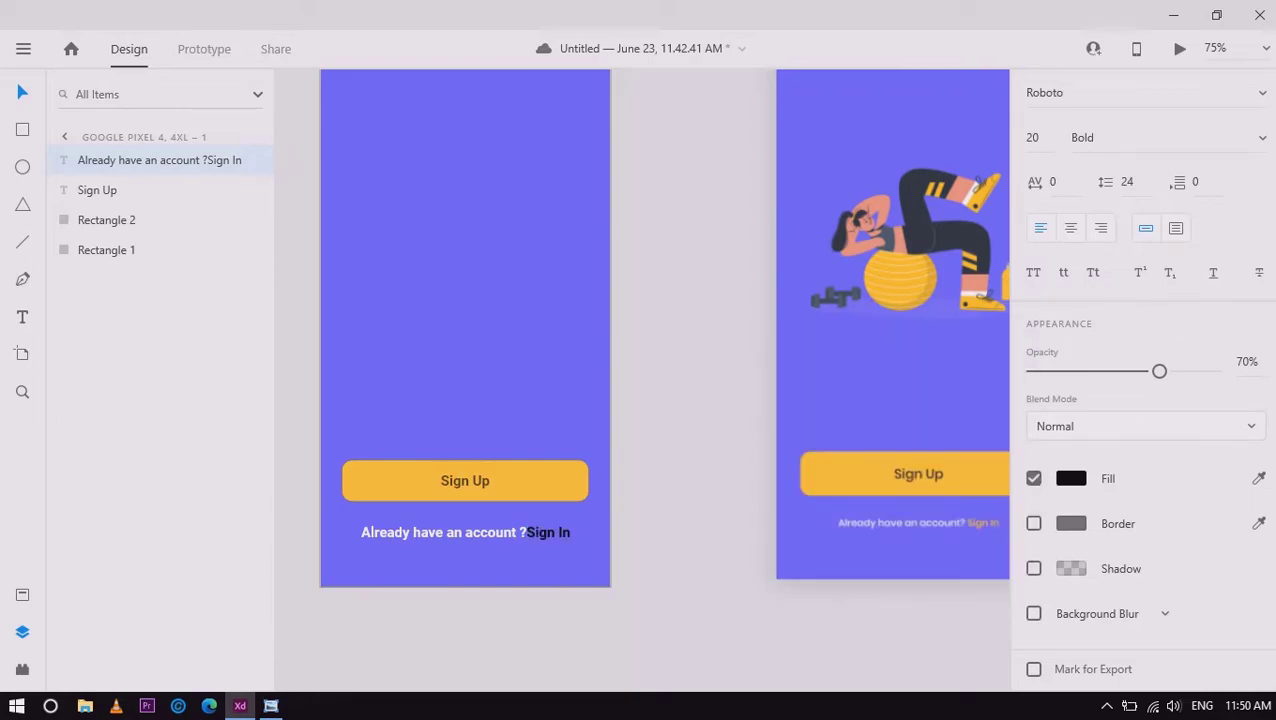
pyautogui.click(852, 473)
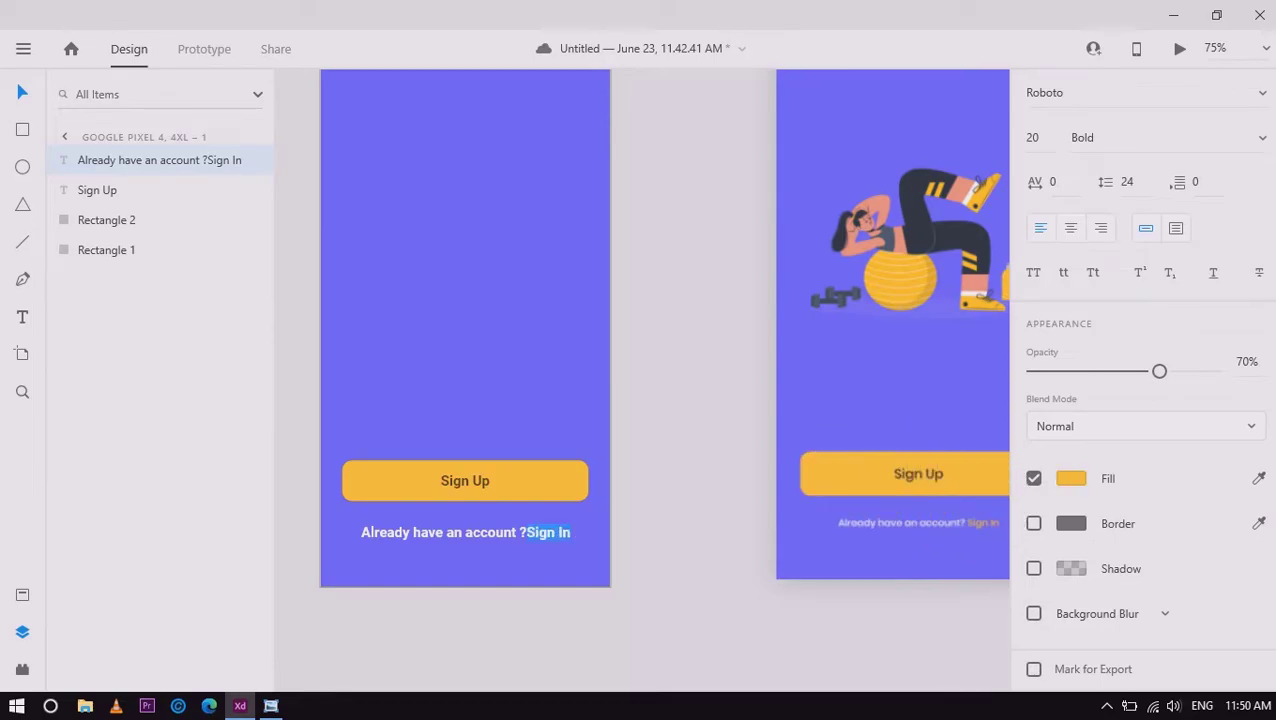
pyautogui.click(465, 537)
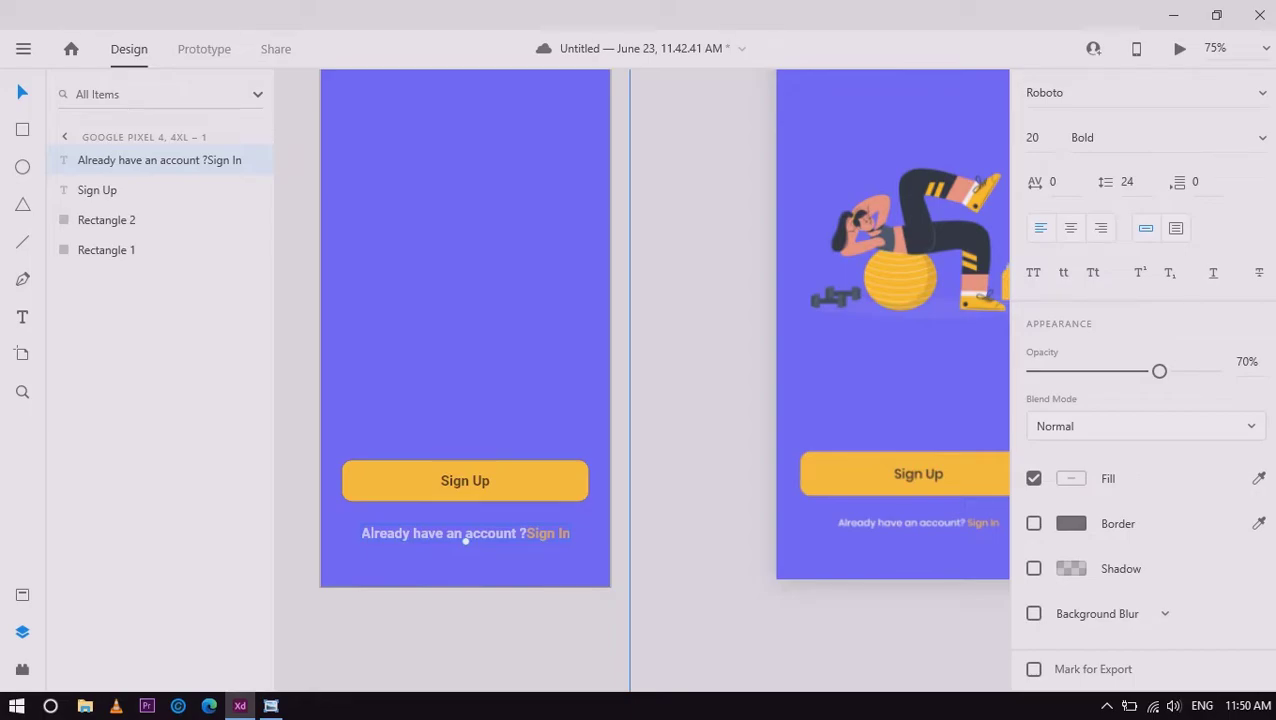
# Set the 'Already have an account' line to Medium weight, size 16, and centre it horizontally
pyautogui.write('16')
pyautogui.press('Return')
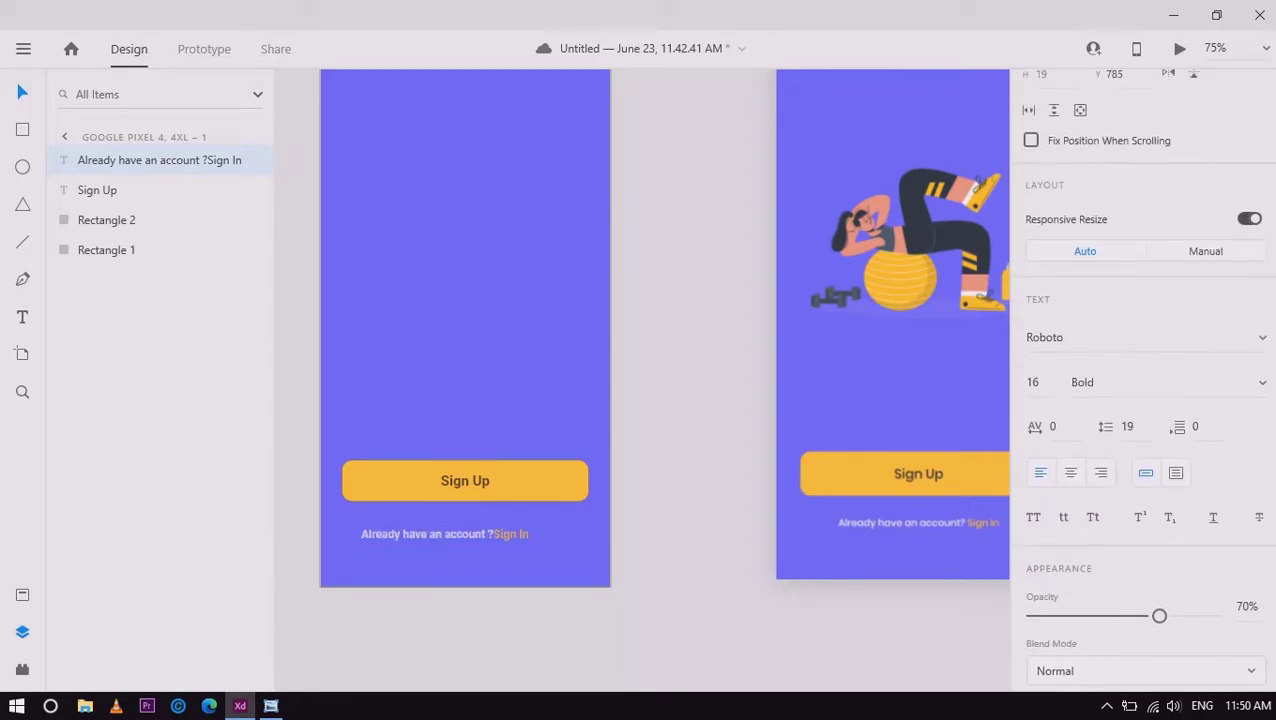
pyautogui.press('Tab')
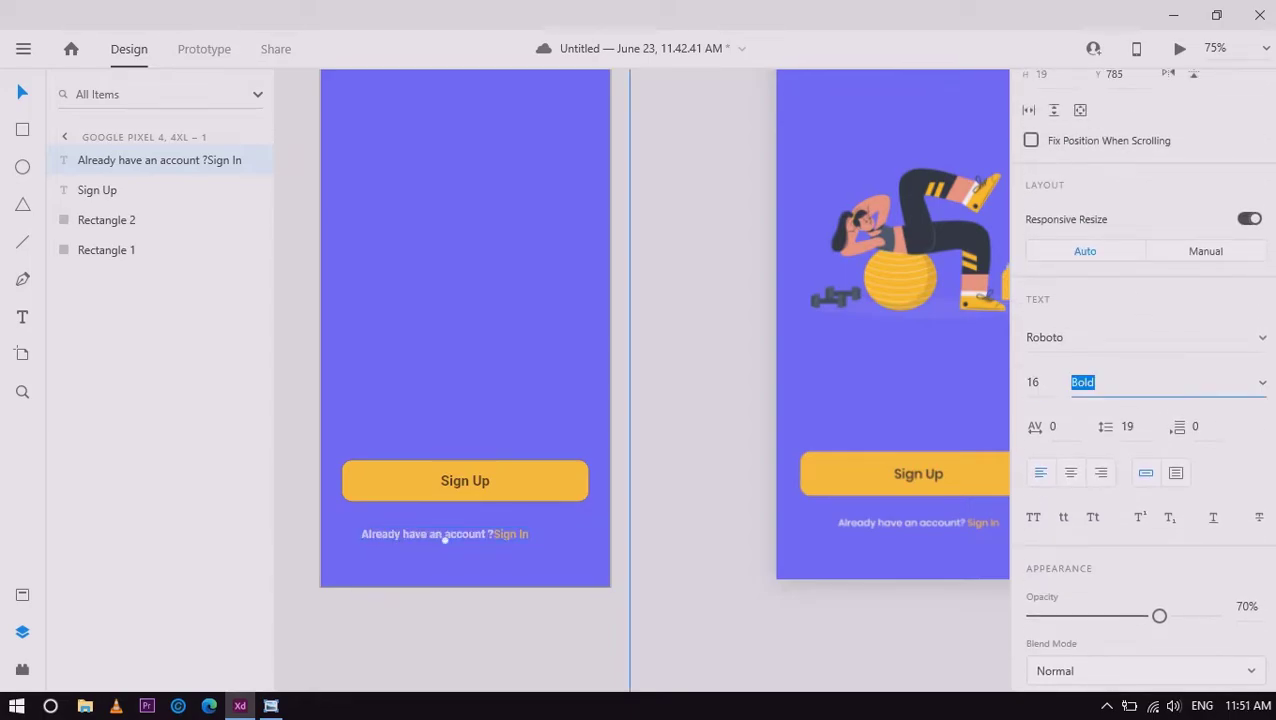
pyautogui.press('Up')
pyautogui.write('R')
pyautogui.press('Return')
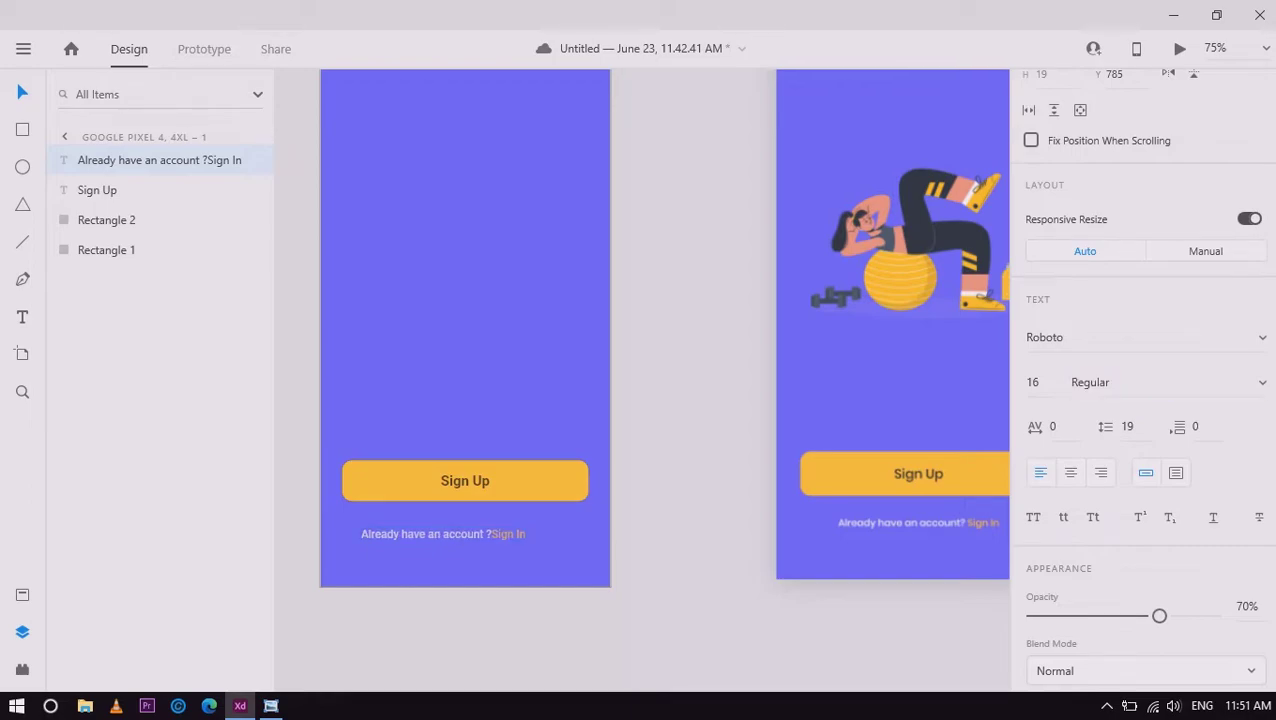
pyautogui.write('Medium')
pyautogui.press('Return')
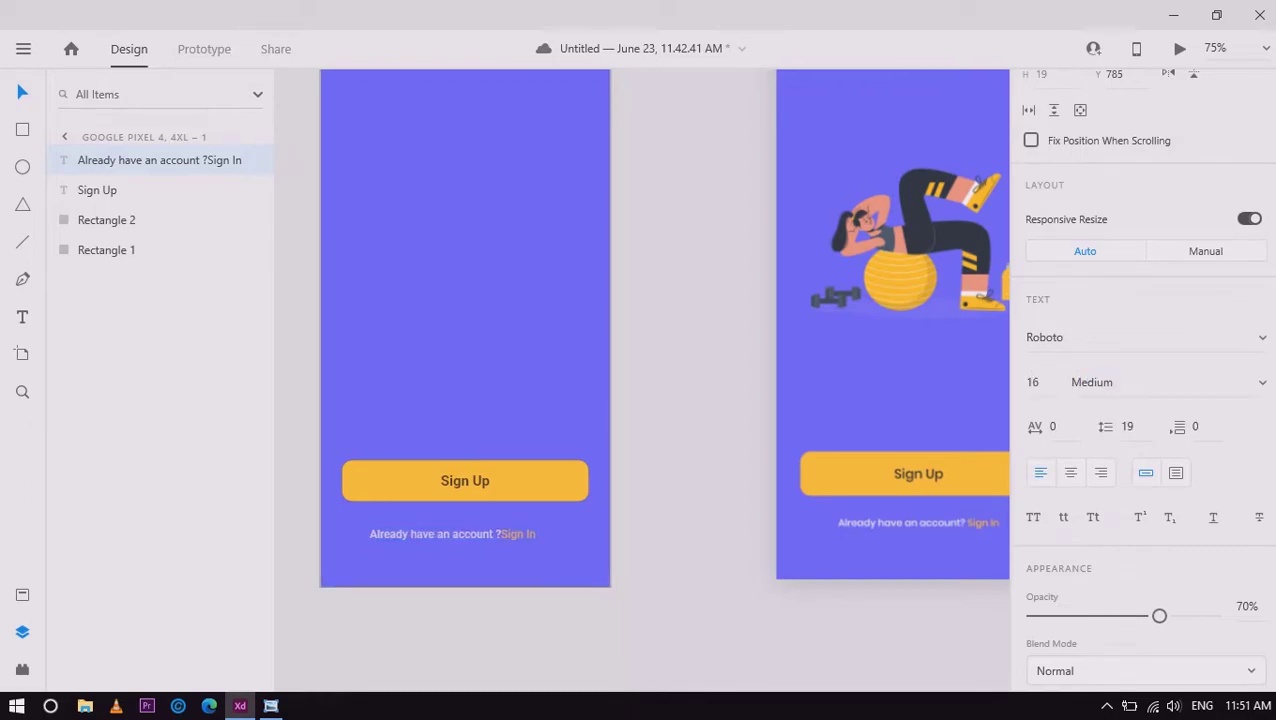
pyautogui.moveTo(452, 539); pyautogui.dragTo(465, 537)
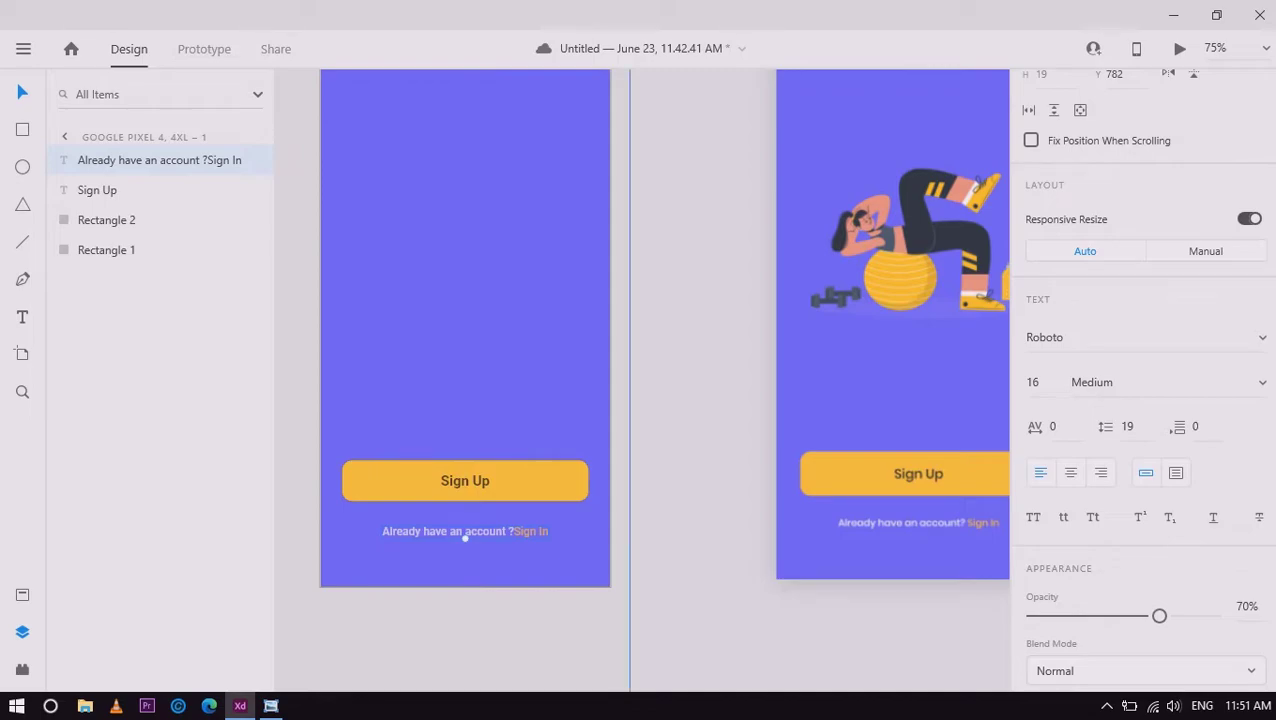
pyautogui.scroll(-3, 465, 537)
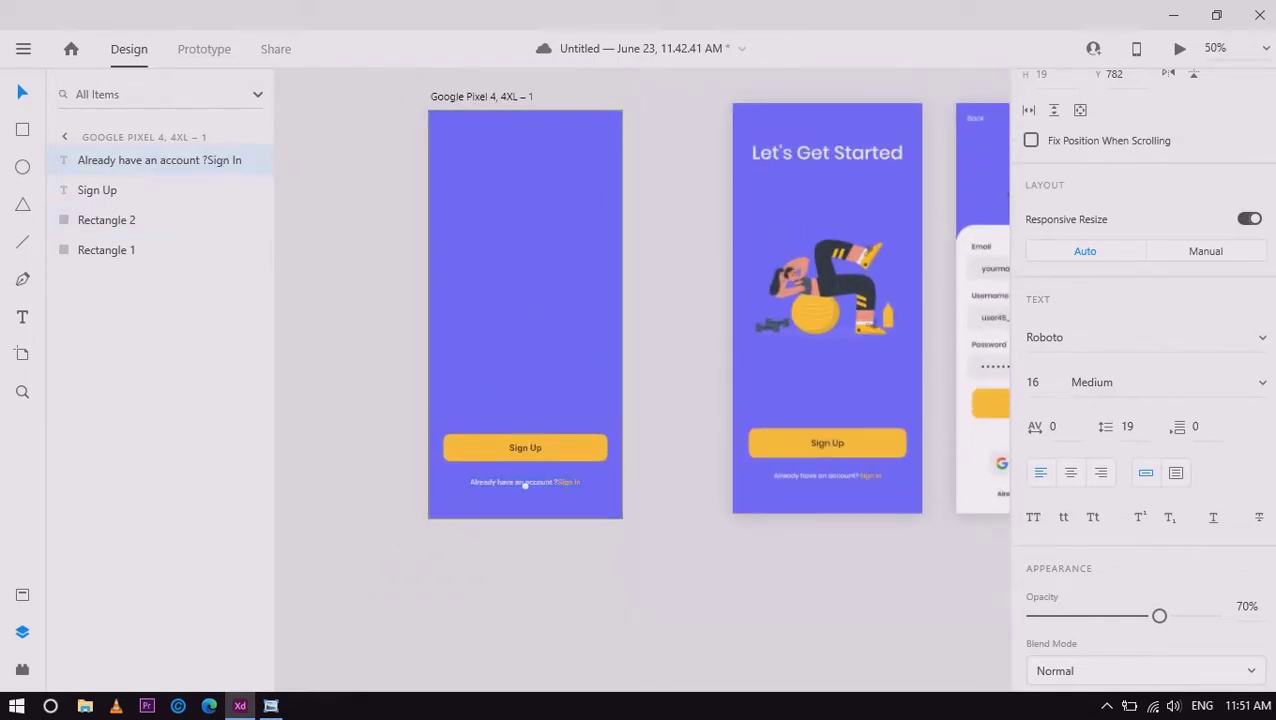
# Add a 'Let's Get Started' text heading near the top of the artboard
pyautogui.press('t')
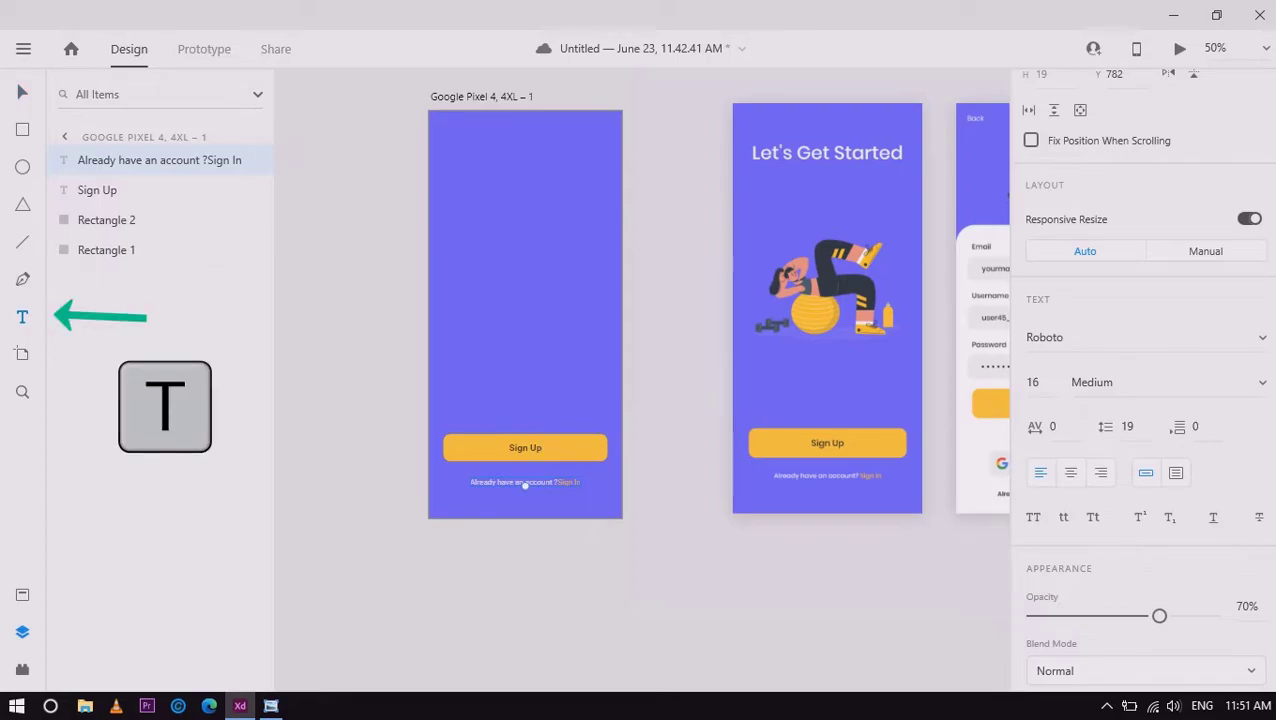
pyautogui.click(524, 166)
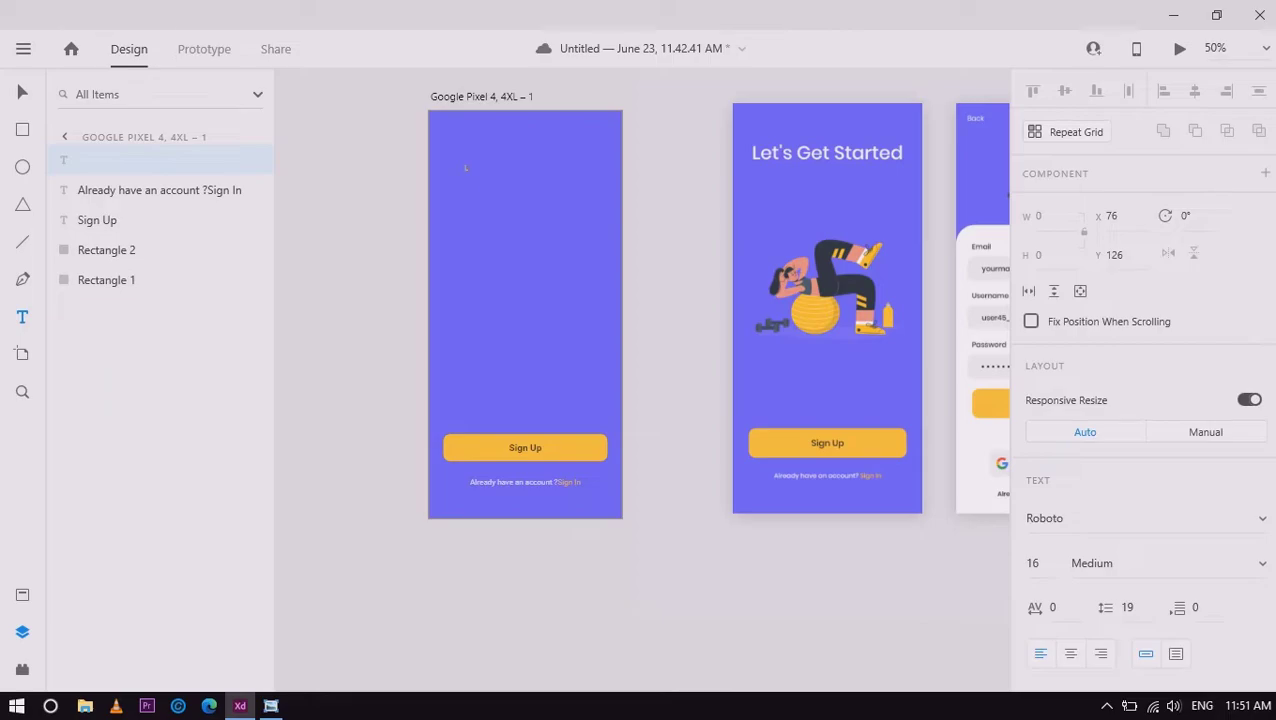
pyautogui.write("Let'sGet Started")
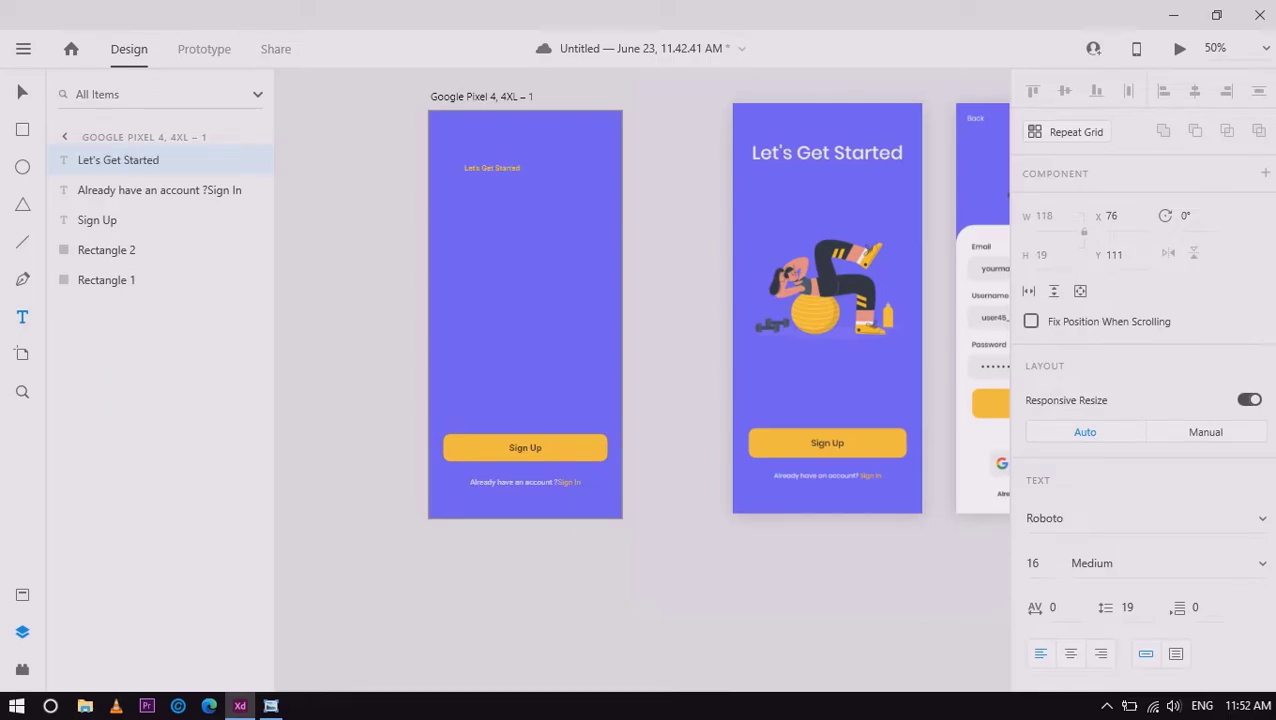
pyautogui.press('Escape')
# Set the heading's font size to 40 and centre it horizontally on the artboard
pyautogui.click(1033, 563)
pyautogui.write('30')
pyautogui.press('Return')
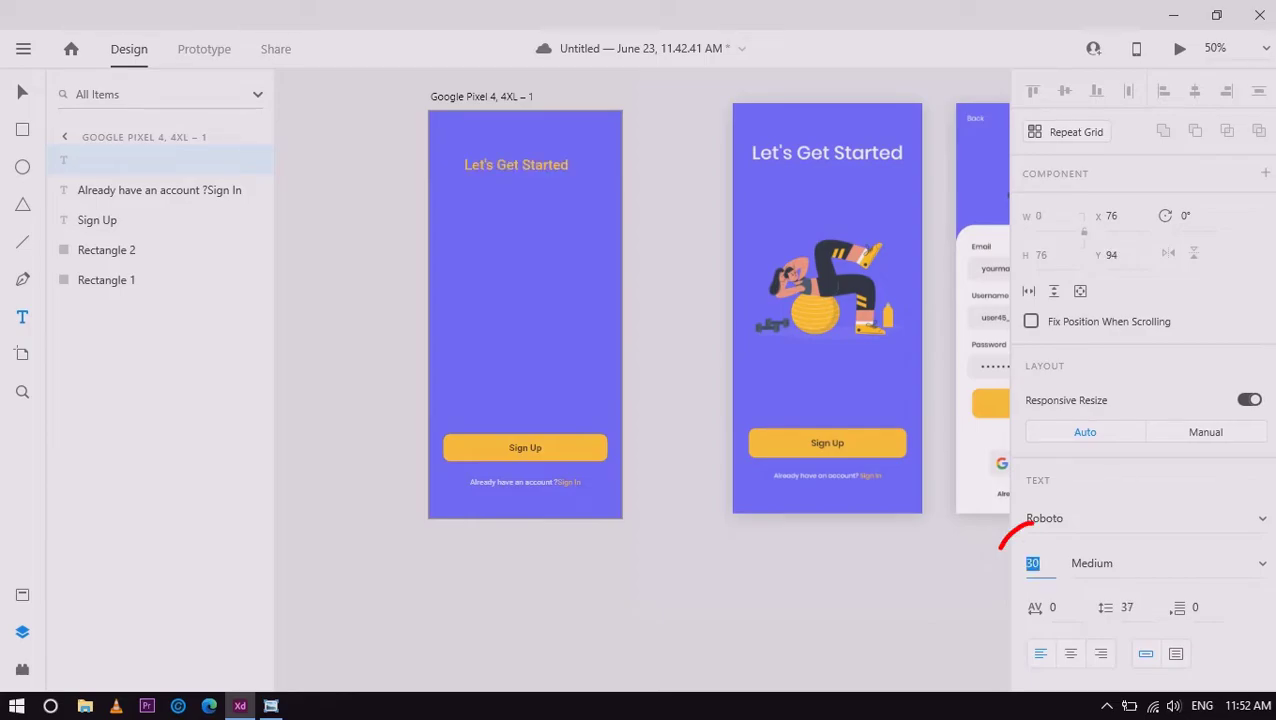
pyautogui.write('50')
pyautogui.press('Return')
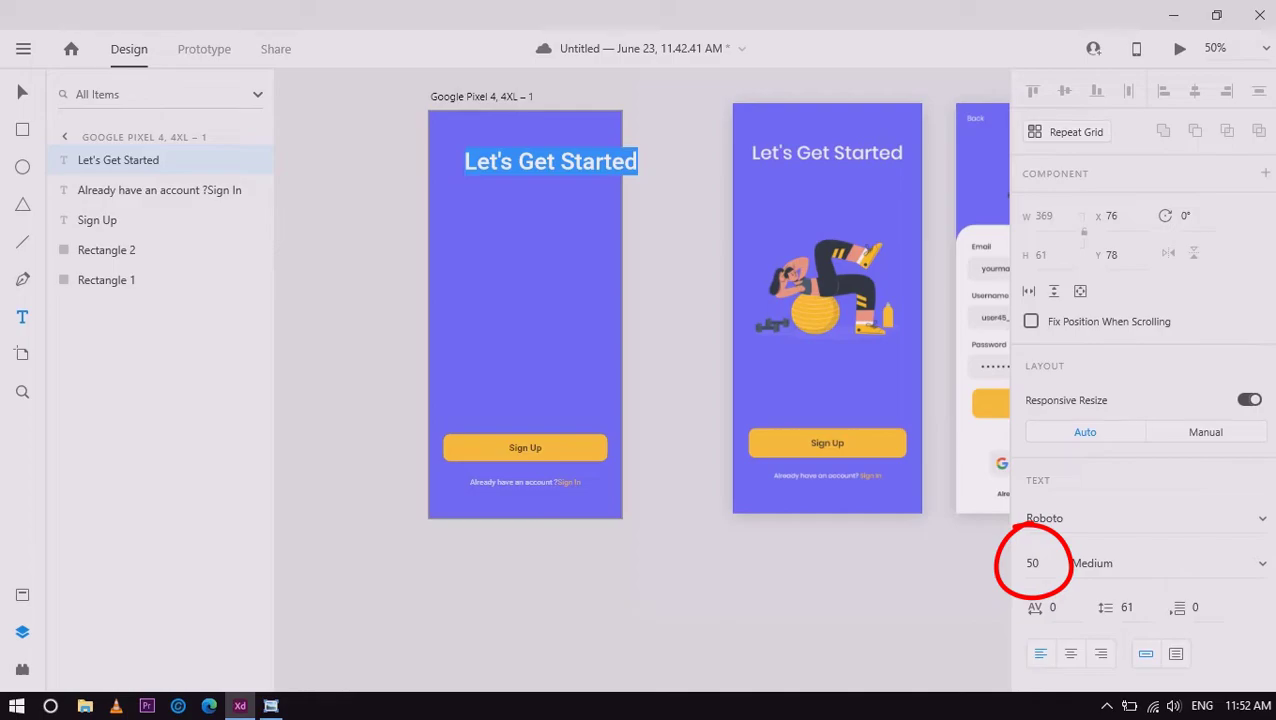
pyautogui.write('40')
pyautogui.press('Return')
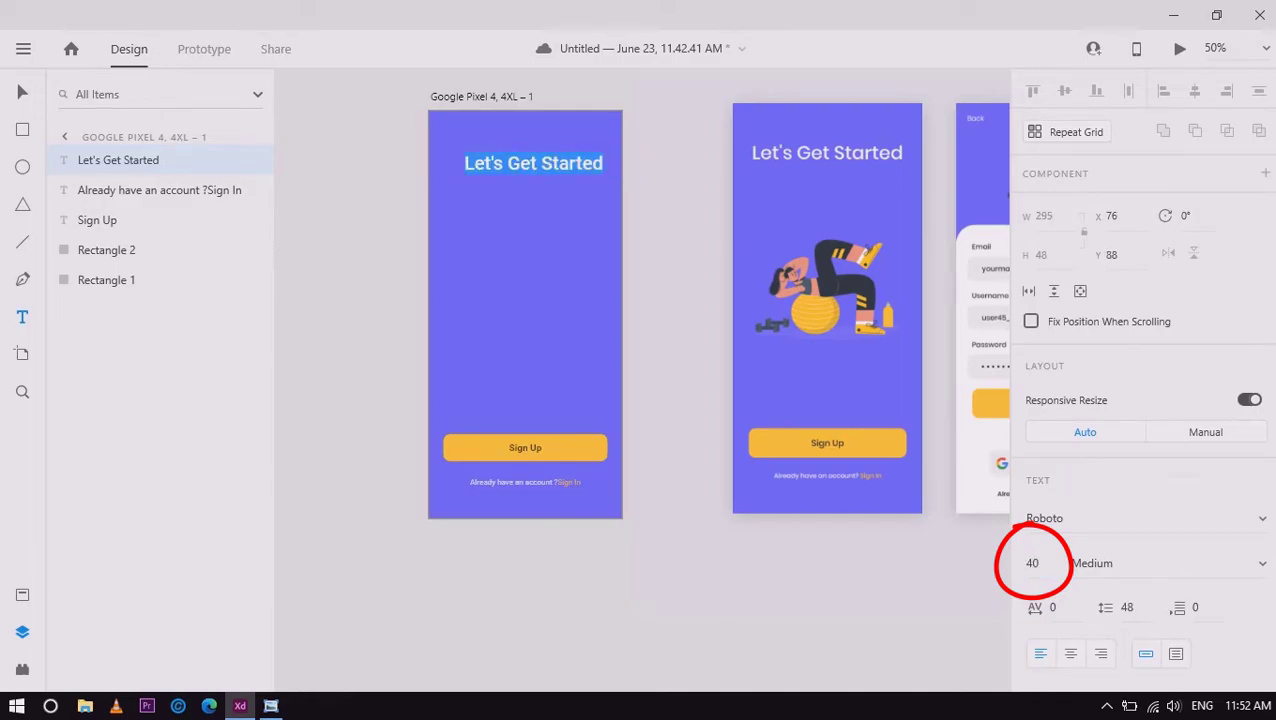
pyautogui.press('Escape')
pyautogui.moveTo(521, 163); pyautogui.dragTo(524, 171)
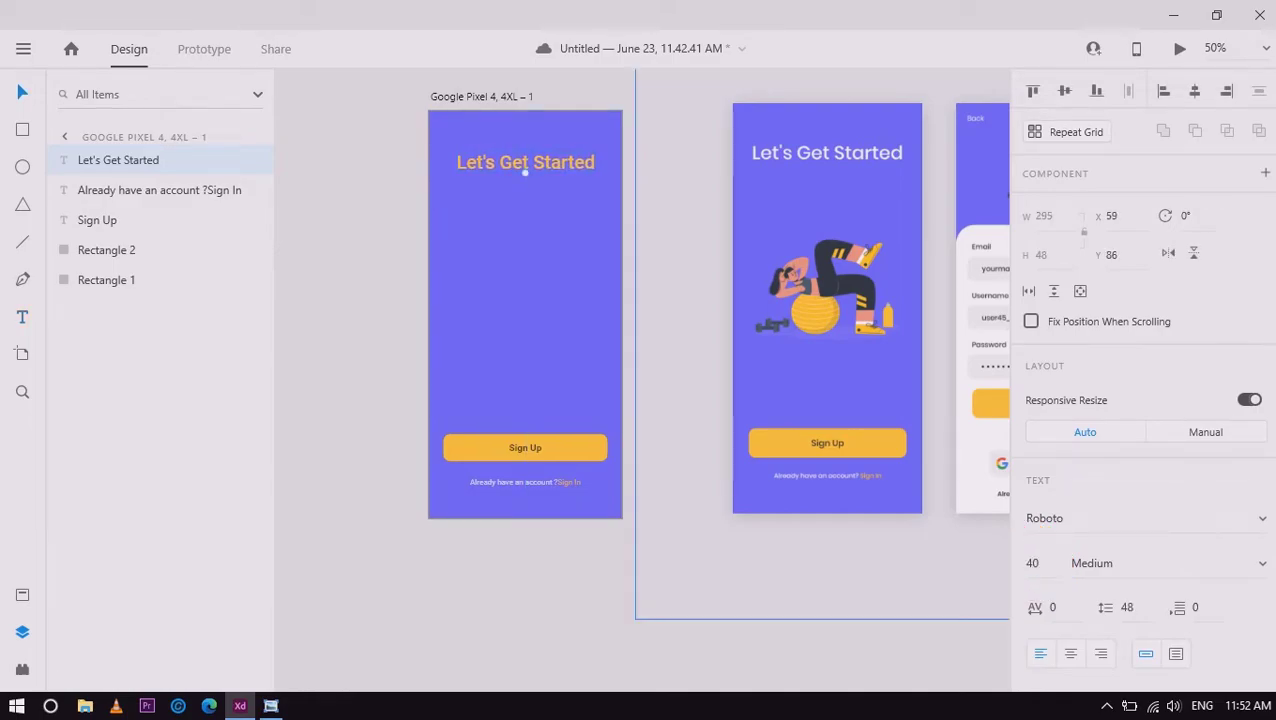
pyautogui.scroll(-5, 1140, 450)
# Make the heading white (#FFFFFF) with Regular font weight
pyautogui.click(1070, 605)
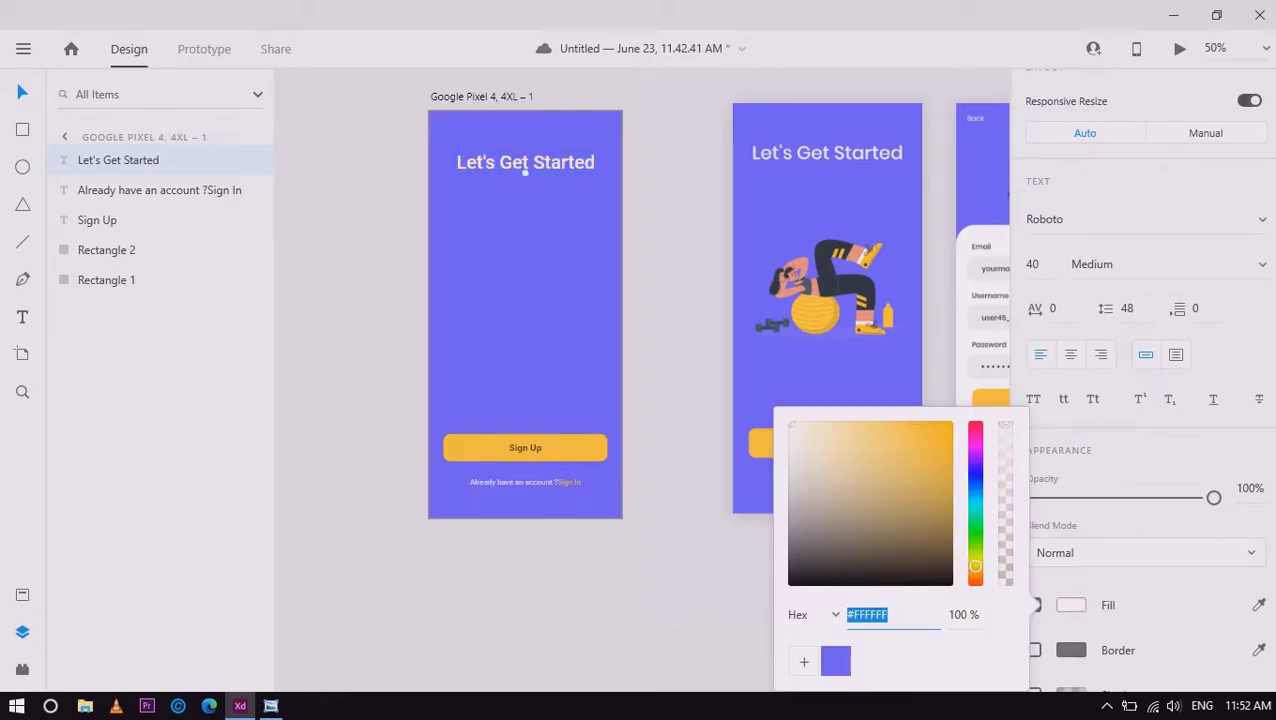
pyautogui.press('Escape')
pyautogui.click(524, 171)
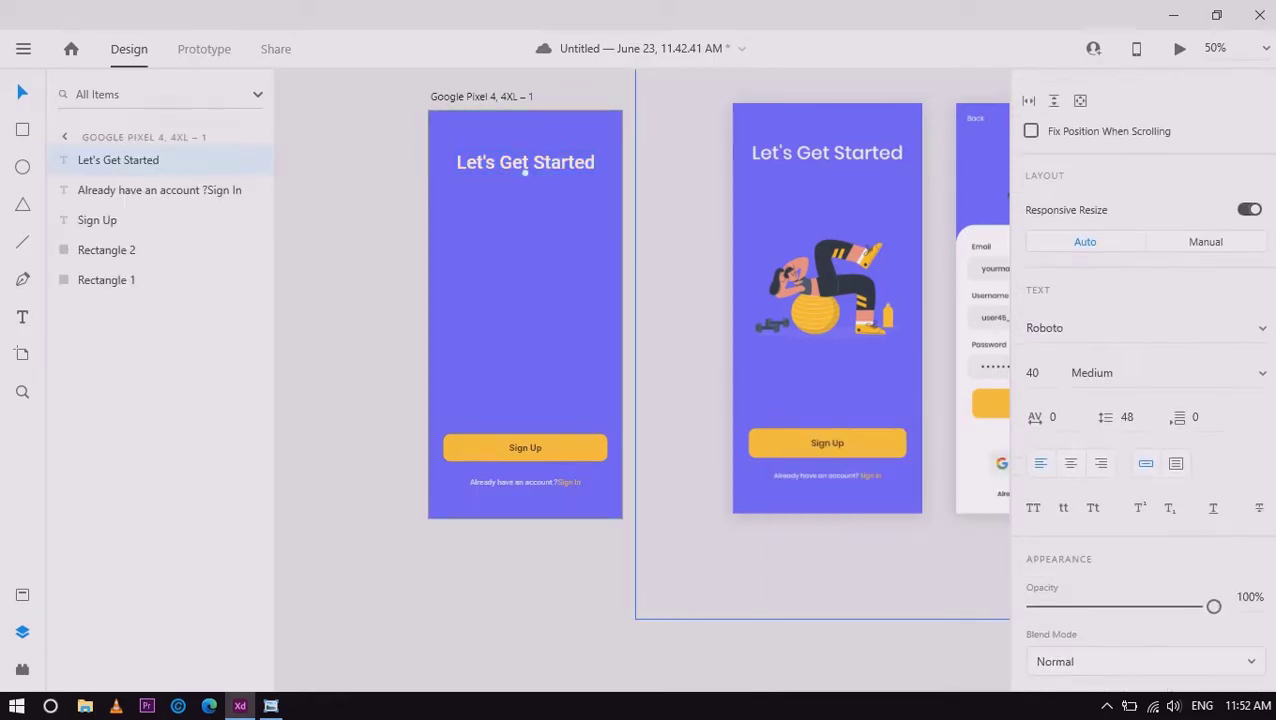
pyautogui.write('Light')
pyautogui.press('Return')
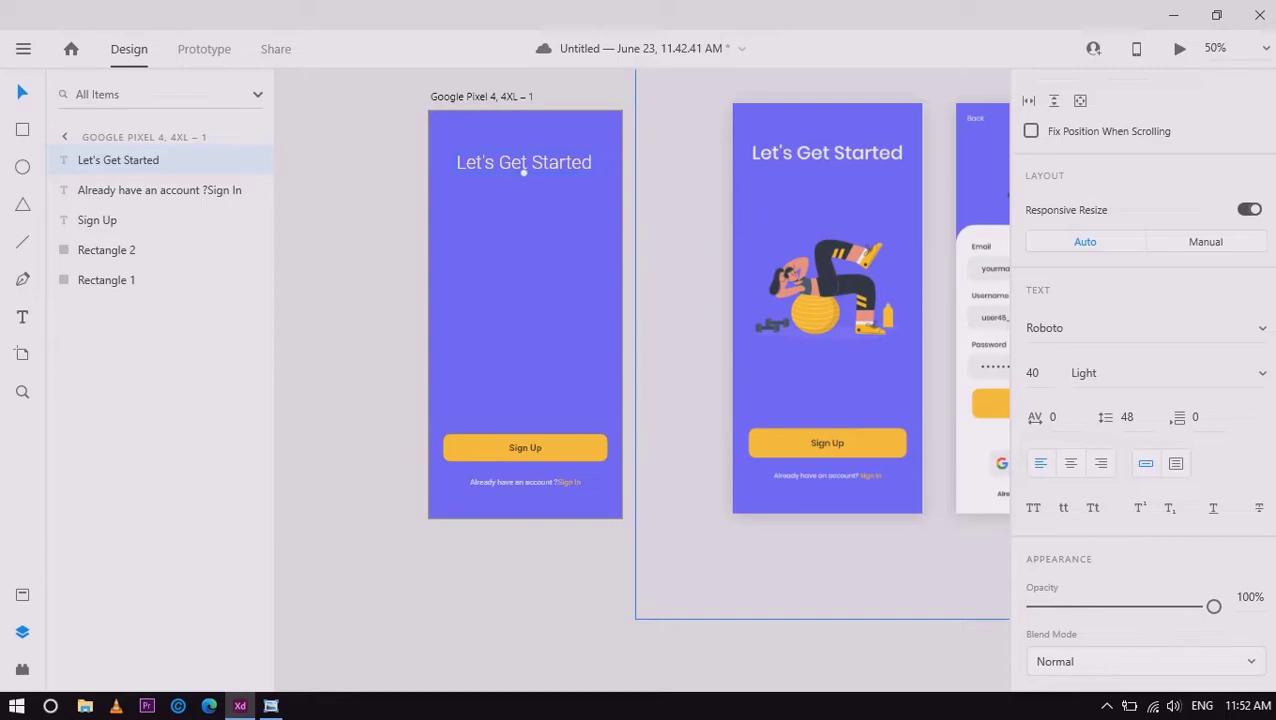
pyautogui.press('BackSpace')
pyautogui.write('Regular')
pyautogui.press('Return')
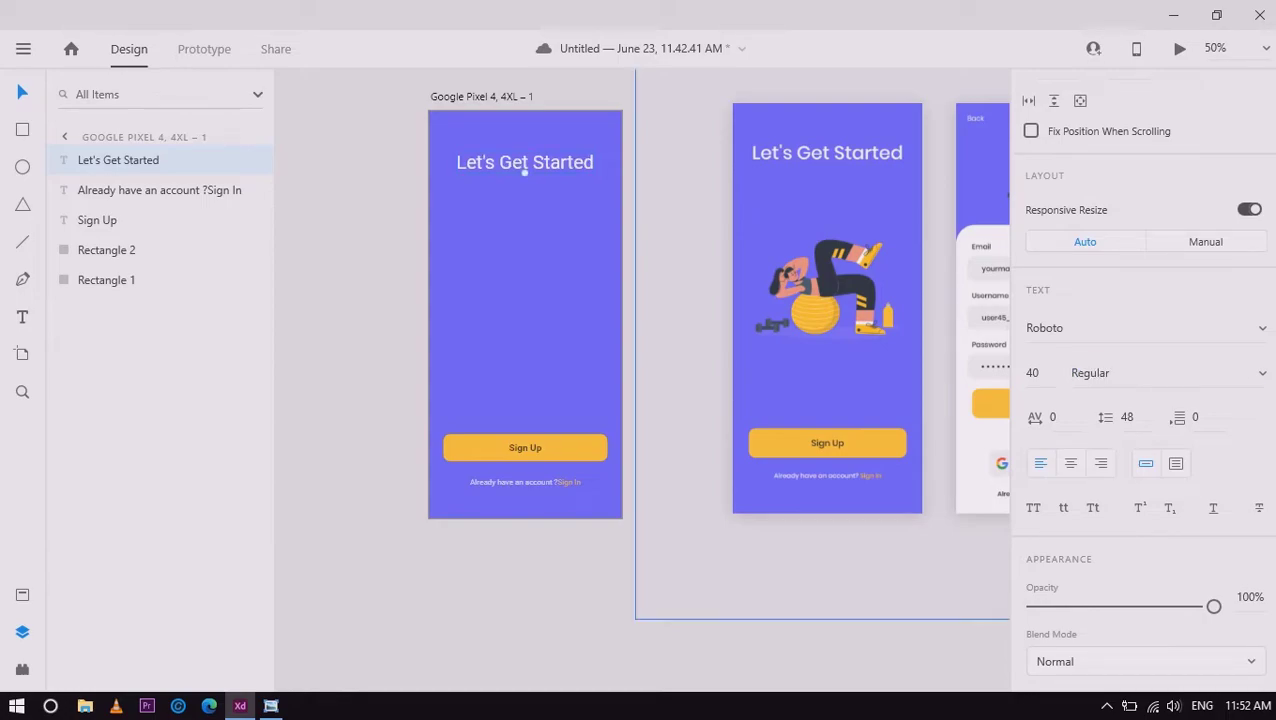
# Set the heading font to SF Pro Display with character spacing 20, centred on the artboard
pyautogui.hotkey('shift', 'Tab')
pyautogui.write('SF Pro Display')
pyautogui.press('Return')
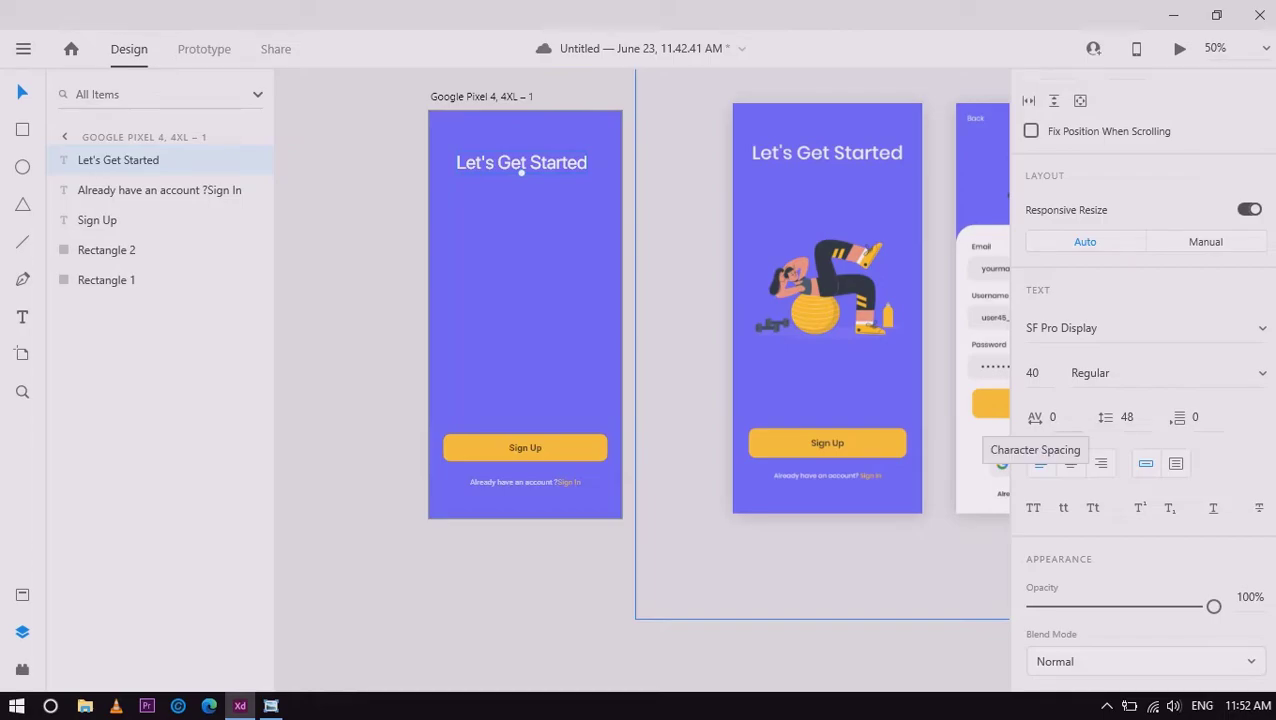
pyautogui.click(1052, 417)
pyautogui.write('20')
pyautogui.press('Return')
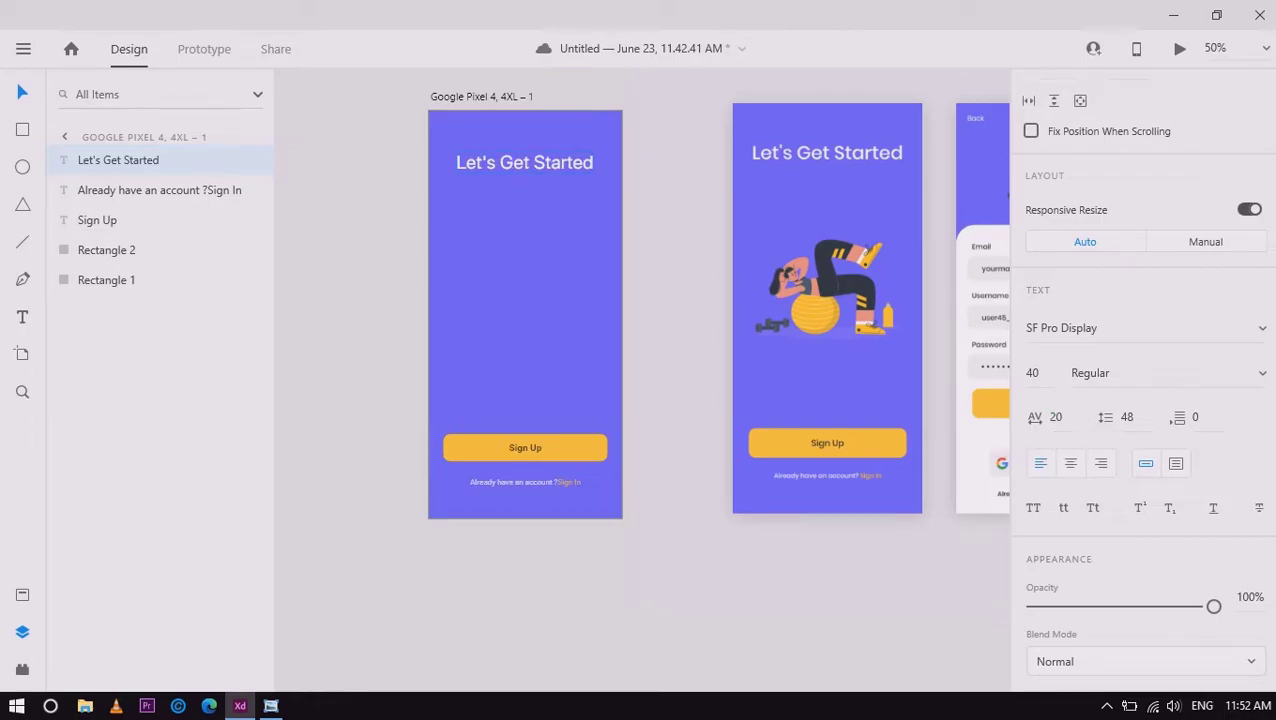
pyautogui.moveTo(515, 165); pyautogui.dragTo(521, 175)
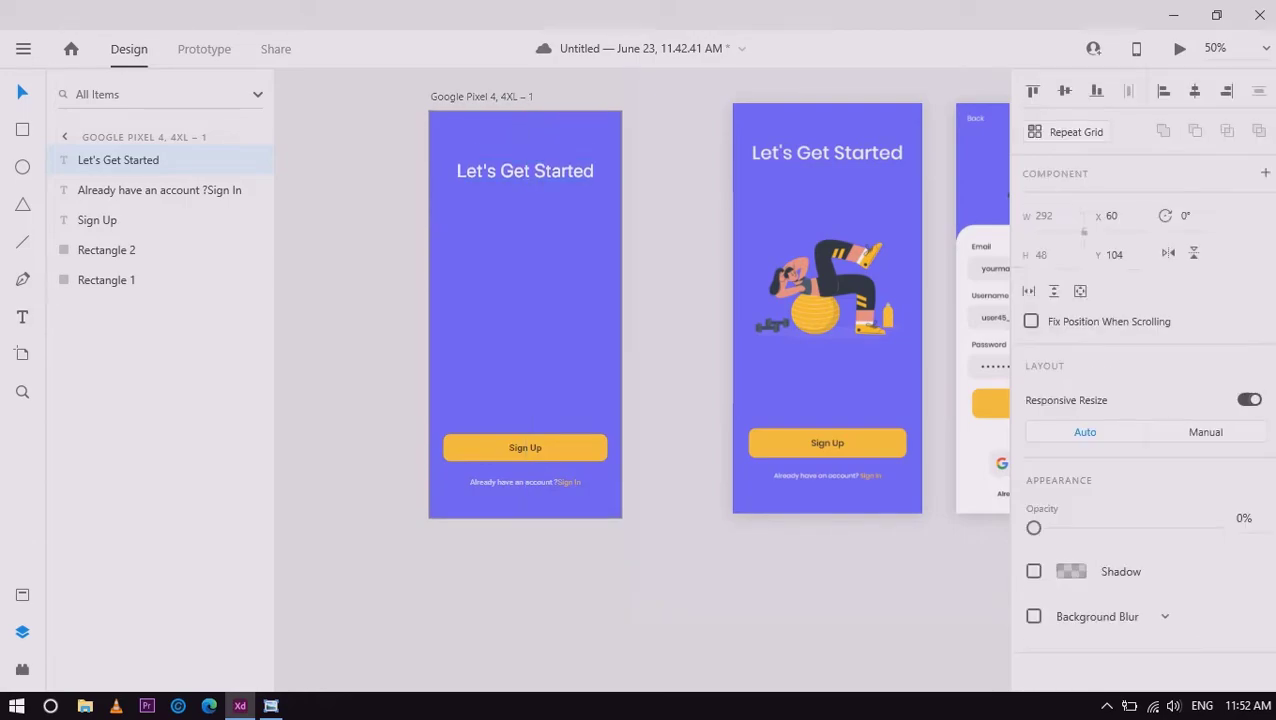
pyautogui.press('Escape')
pyautogui.scroll(2, 715, 325)
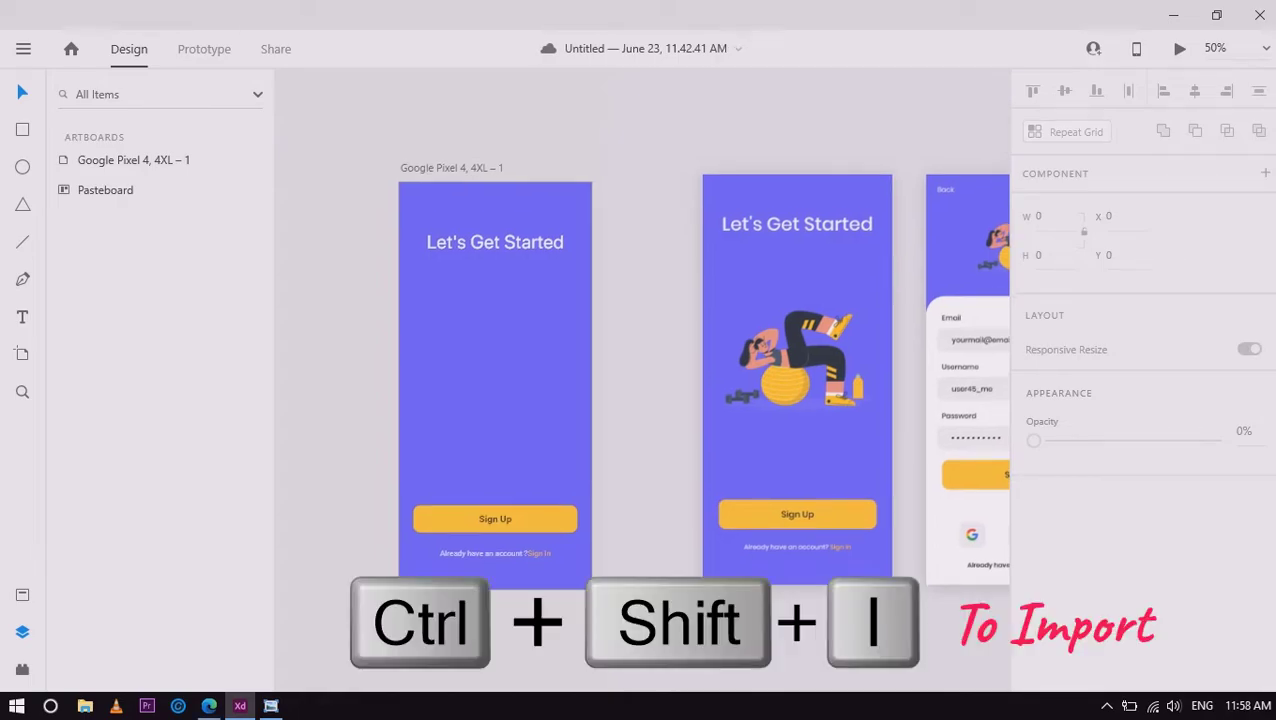
# Import clipart1449825 and scale it down to fit between the heading and Sign Up button
pyautogui.hotkey('ctrl', 'shift', 'i')
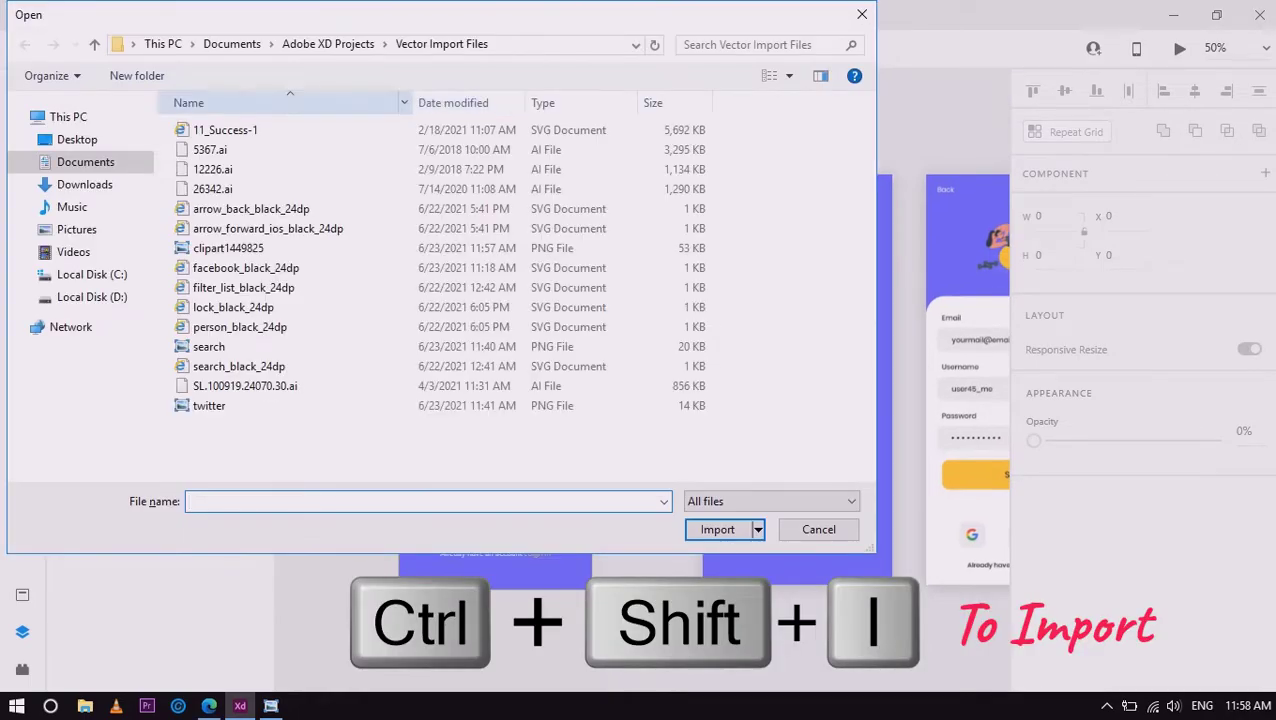
pyautogui.doubleClick(228, 248)
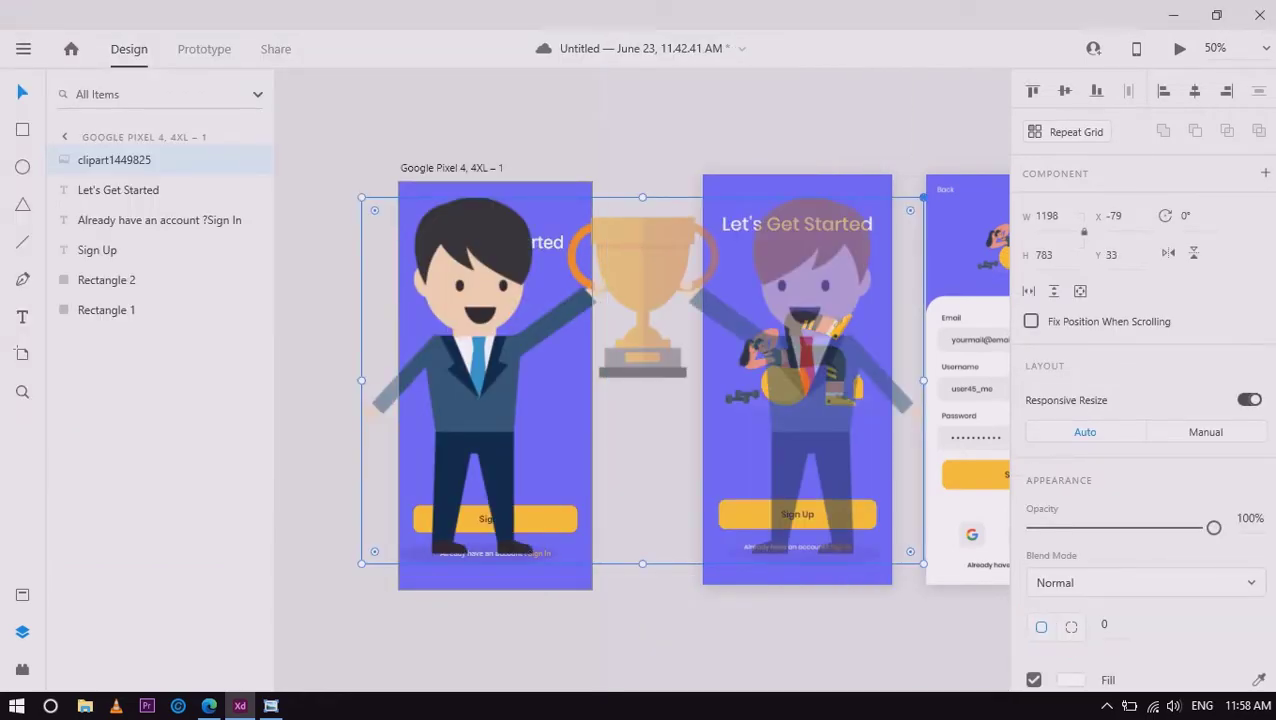
pyautogui.moveTo(921, 197)
pyautogui.mouseDown()
pyautogui.moveTo(854, 242)
pyautogui.moveTo(588, 324)
pyautogui.mouseUp()
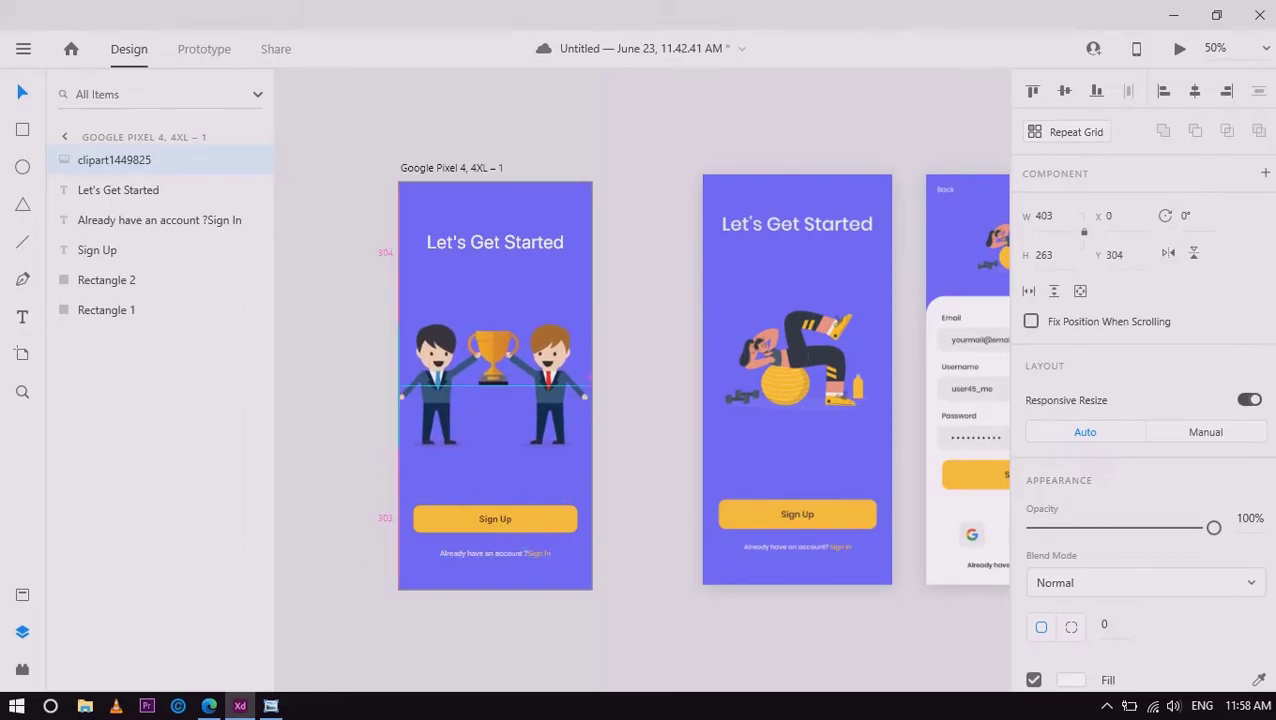
pyautogui.moveTo(588, 324); pyautogui.dragTo(571, 337)
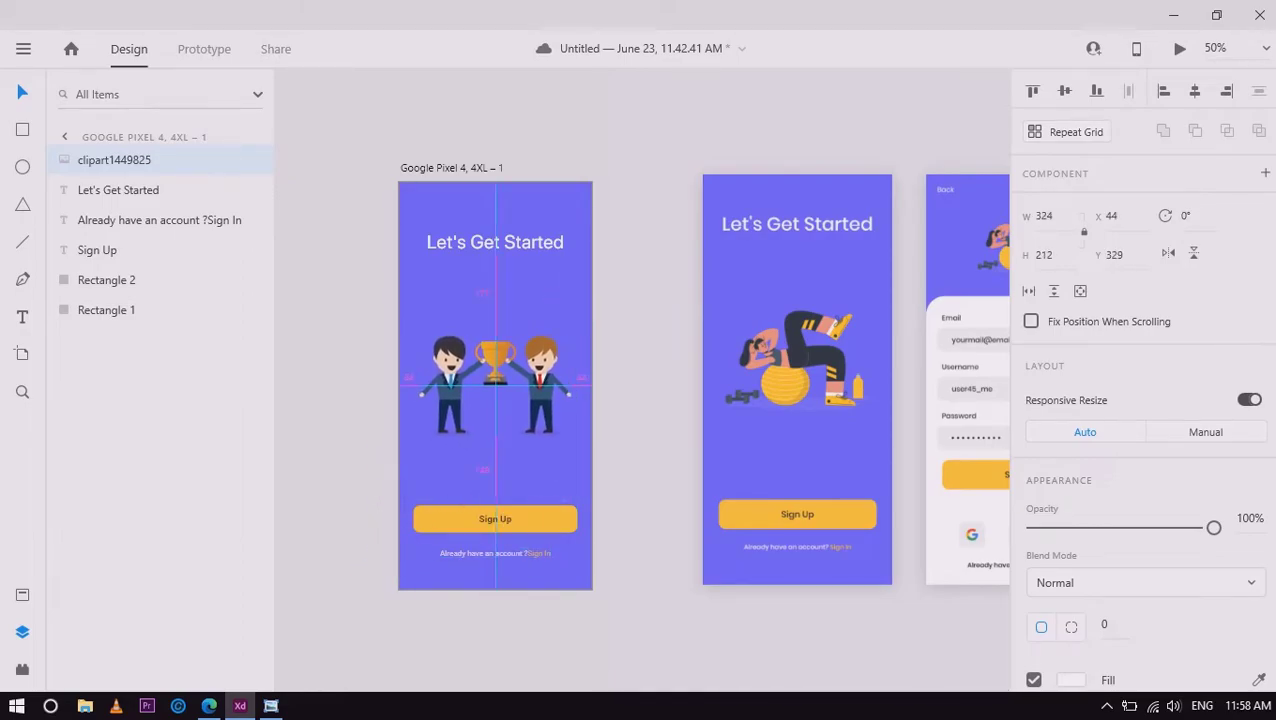
pyautogui.click(650, 380)
# Centre the trophy clip-art in the artboard's middle and inspect the loginScreen3 reference image
pyautogui.moveTo(495, 385); pyautogui.dragTo(495, 375)
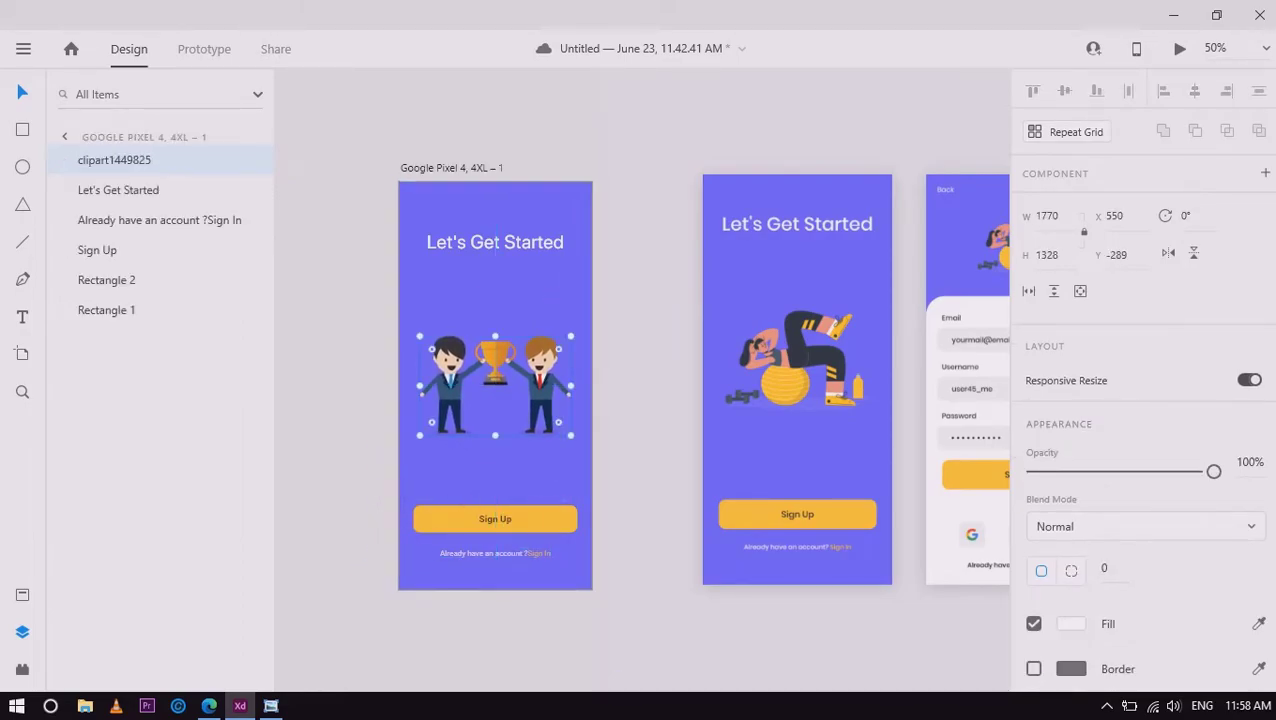
pyautogui.click(650, 400)
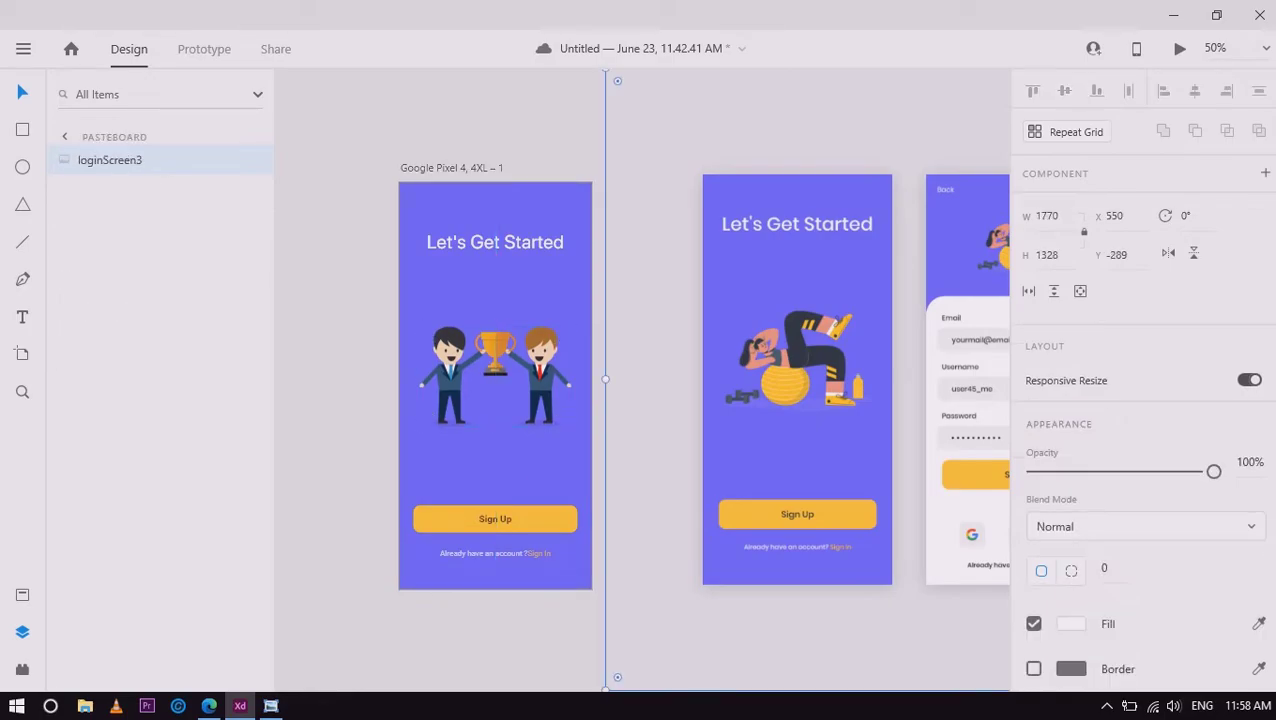
pyautogui.hscroll(2, 700, 400)
pyautogui.hscroll(3, 700, 400)
pyautogui.hscroll(-3, 640, 378)
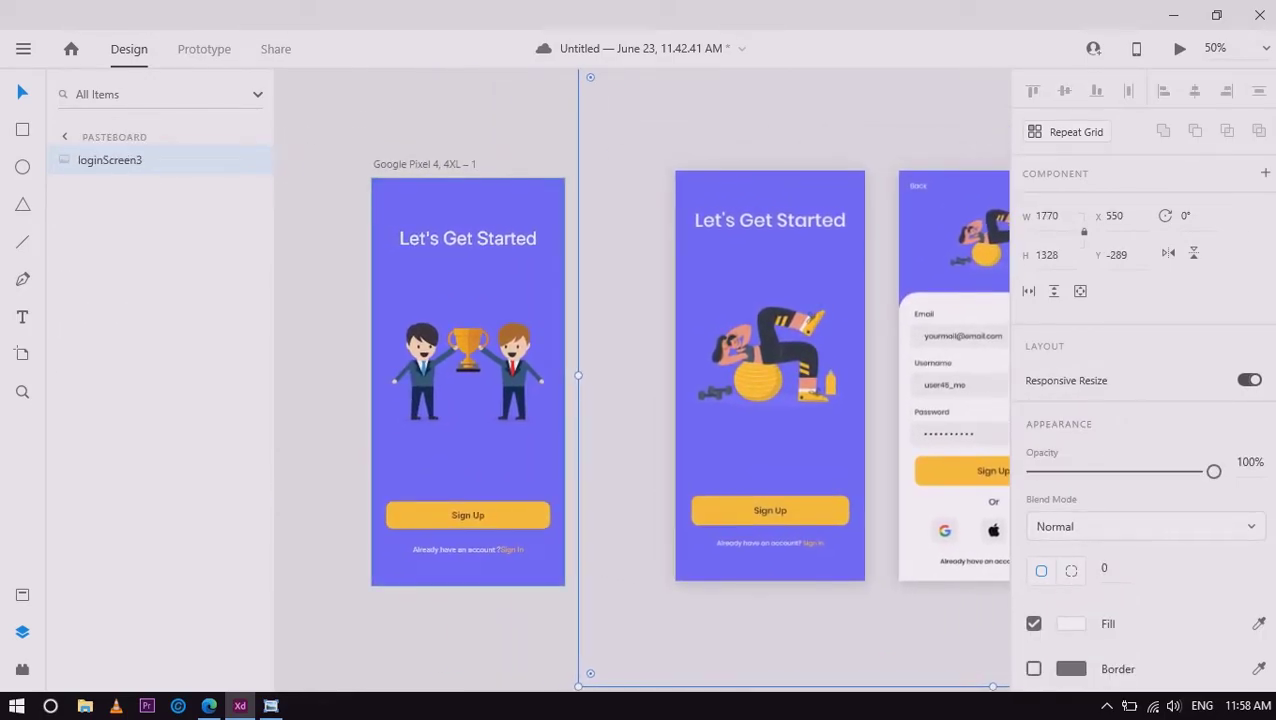
pyautogui.press('Escape')
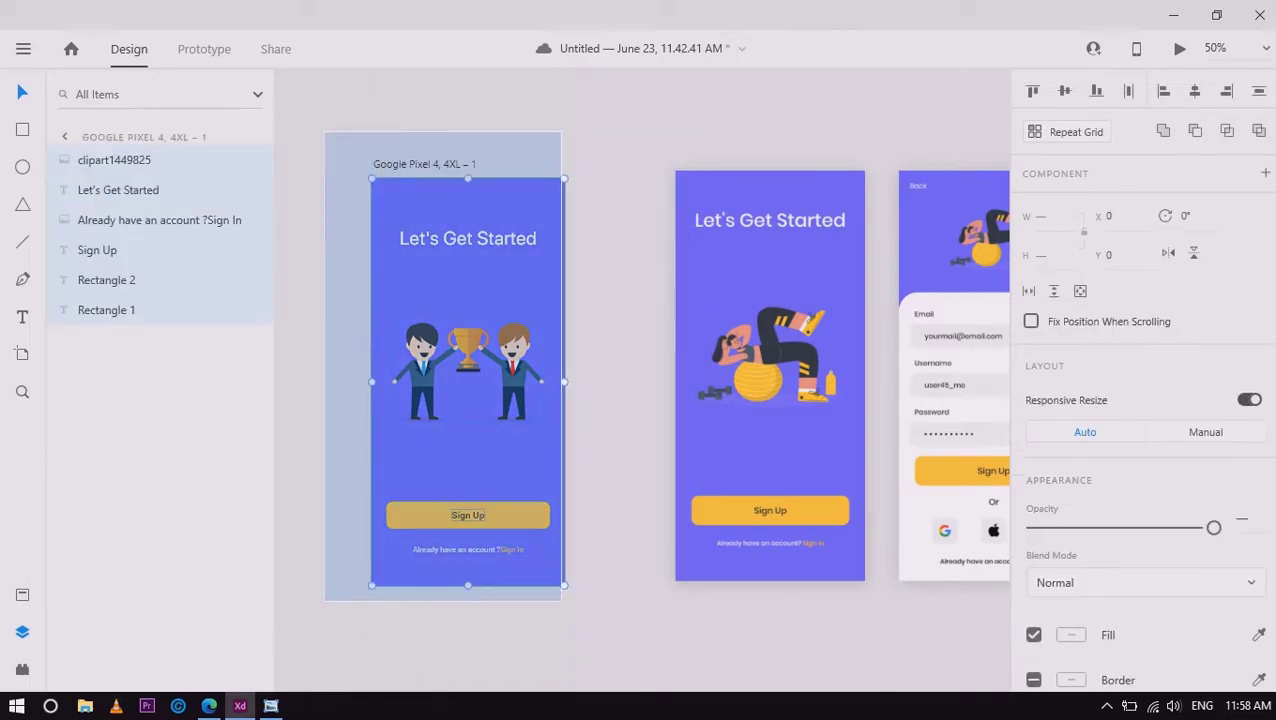
# Move the loginScreen3 reference image further right to make room for a new artboard
pyautogui.press('a')
pyautogui.click(1091, 360)
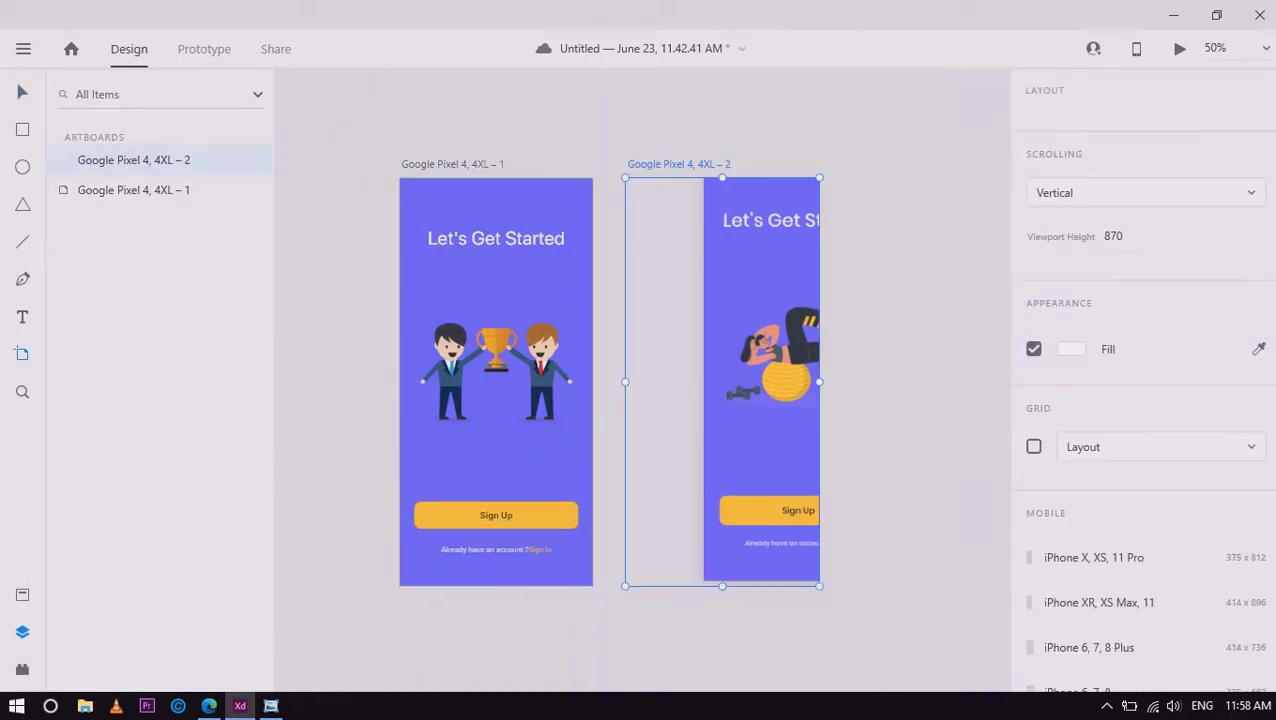
pyautogui.moveTo(664, 164); pyautogui.dragTo(720, 116)
pyautogui.hotkey('ctrl', 'z')
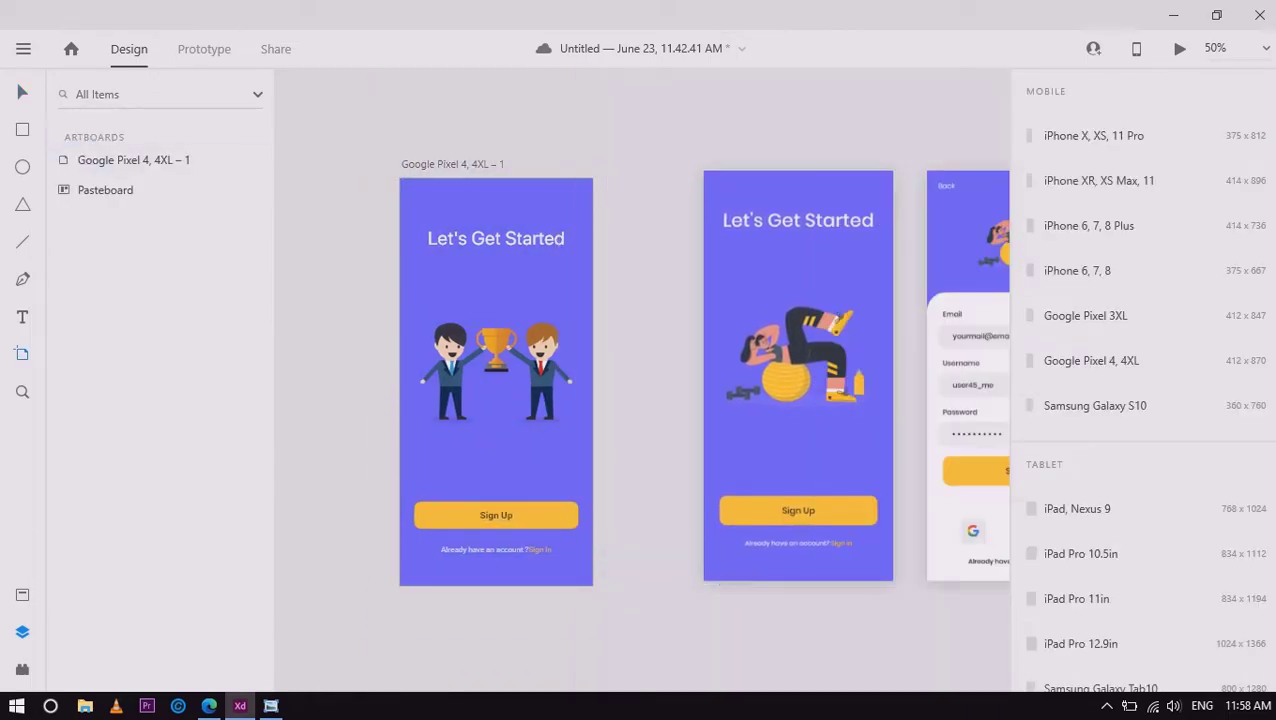
pyautogui.press('v')
pyautogui.moveTo(798, 430); pyautogui.dragTo(1038, 426)
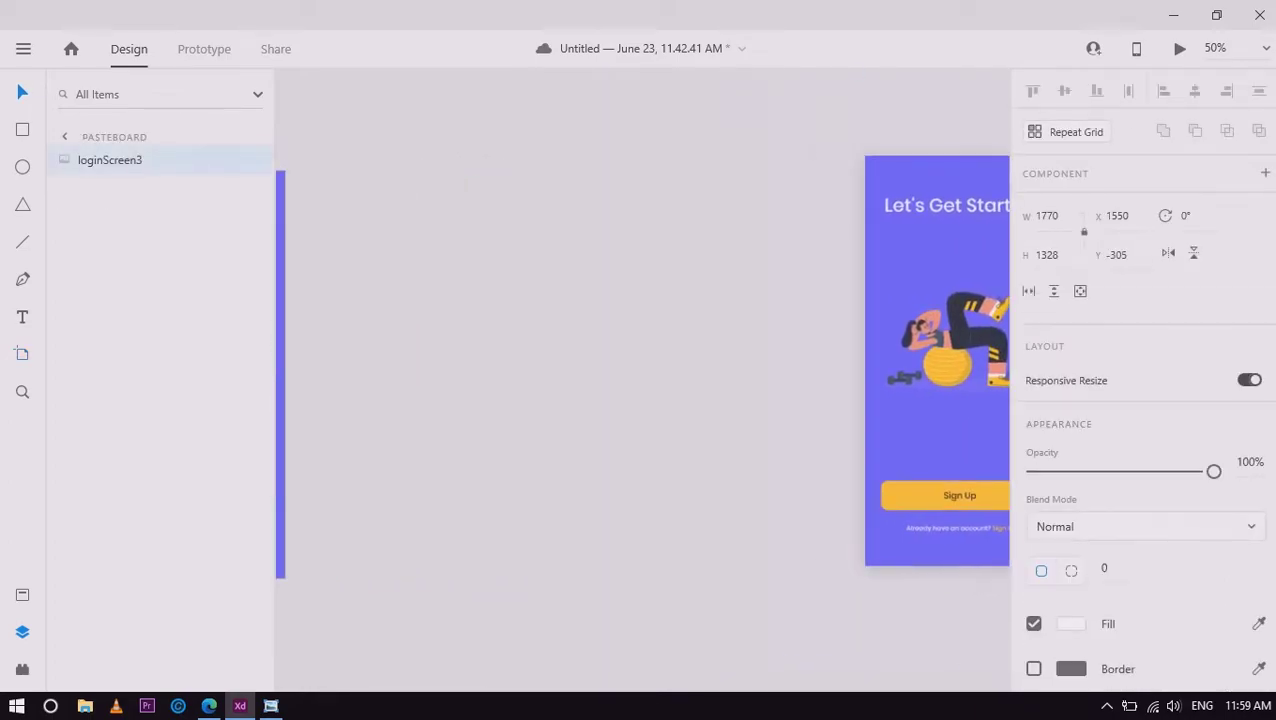
# Add a second Google Pixel 4, 4XL artboard and cover it with a full-size 412 × 870 rectangle
pyautogui.press('a')
pyautogui.click(1091, 360)
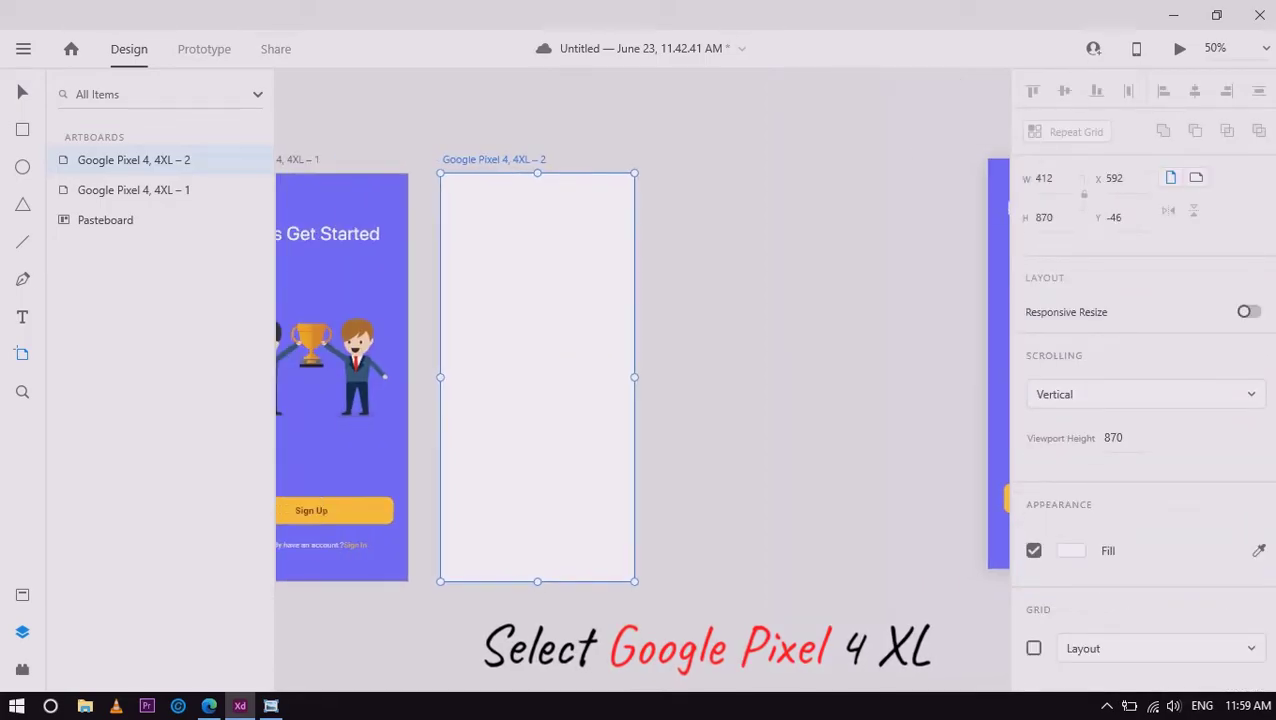
pyautogui.hotkey('ctrl', 'v')
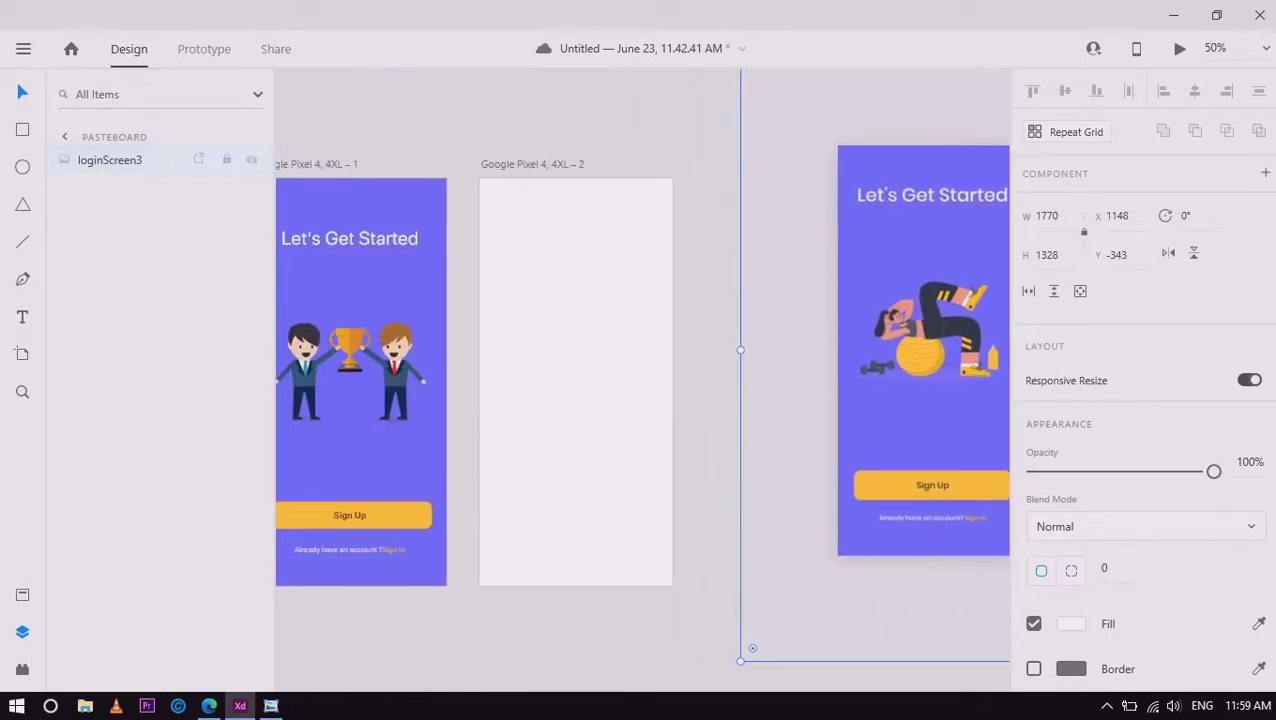
pyautogui.press('r')
pyautogui.moveTo(480, 179)
pyautogui.mouseDown()
pyautogui.moveTo(673, 536)
pyautogui.moveTo(673, 585)
pyautogui.mouseUp()
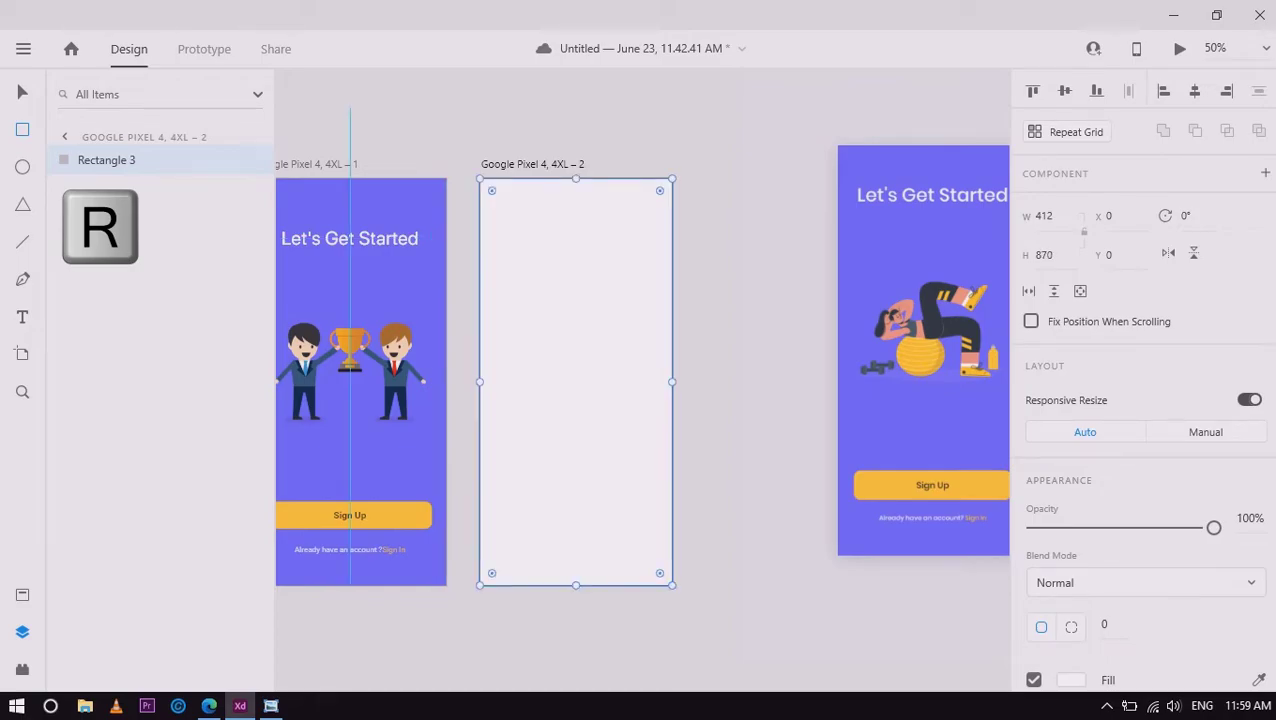
# Draw a 412 × 324 header rectangle across the second artboard's top
pyautogui.click(22, 91)
pyautogui.press('Escape')
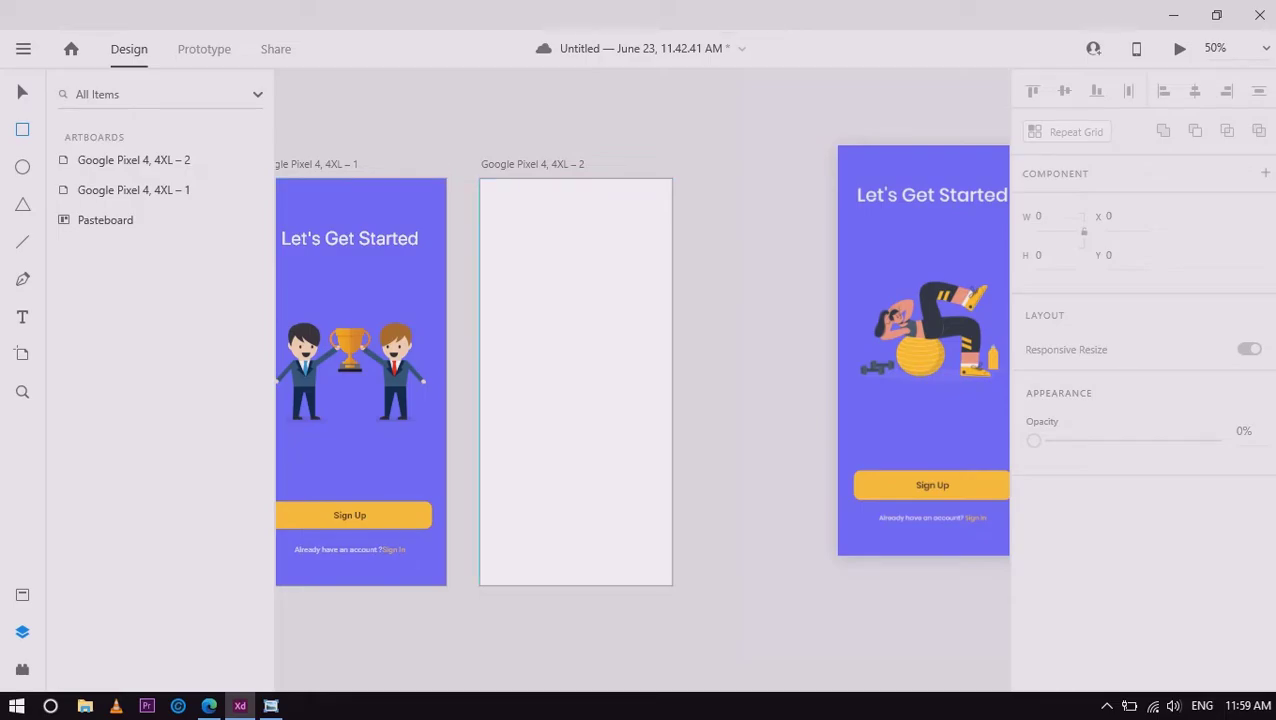
pyautogui.moveTo(479, 178); pyautogui.dragTo(673, 318)
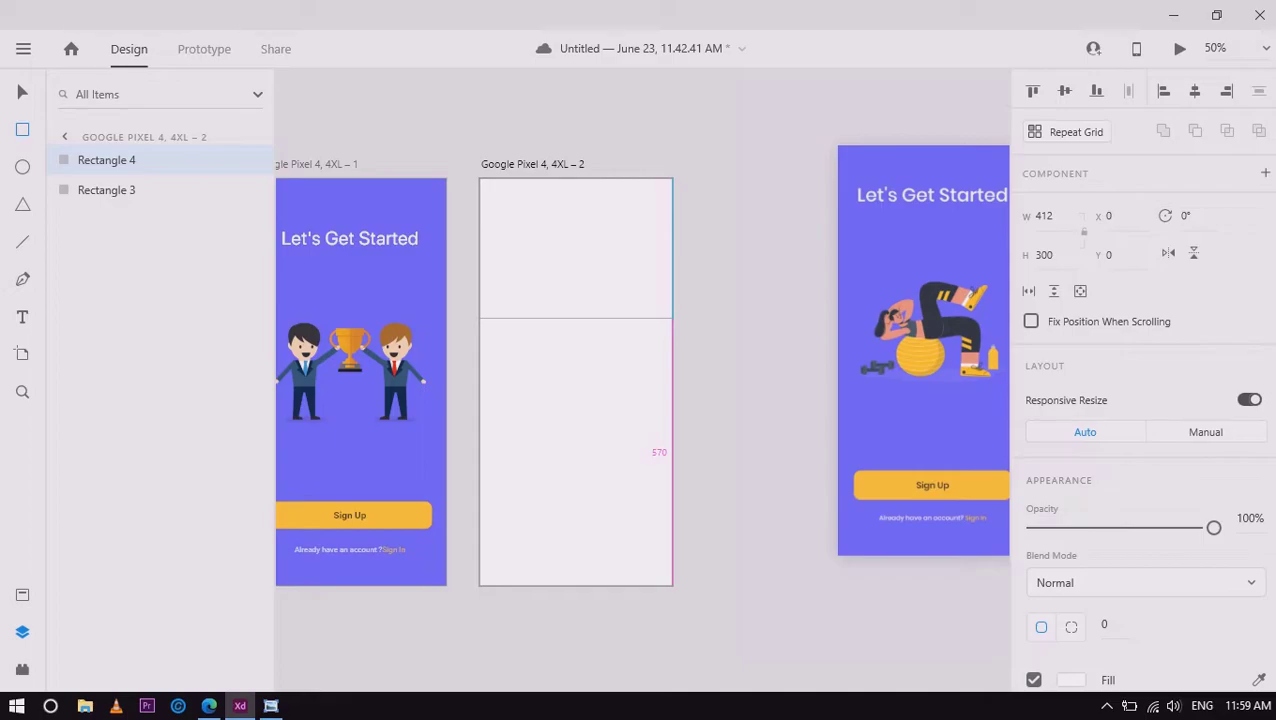
pyautogui.moveTo(673, 318); pyautogui.dragTo(673, 329)
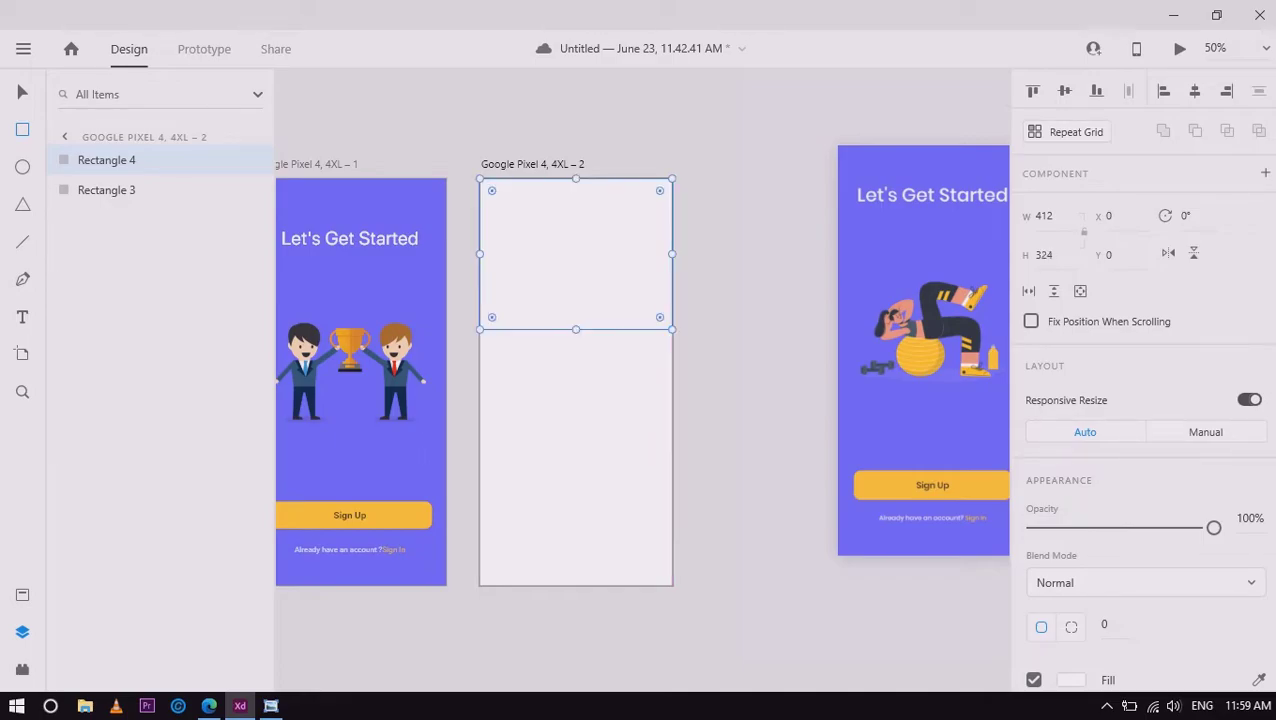
# Fill the header rectangle with the purple #6D60F8 colour asset
pyautogui.click(22, 594)
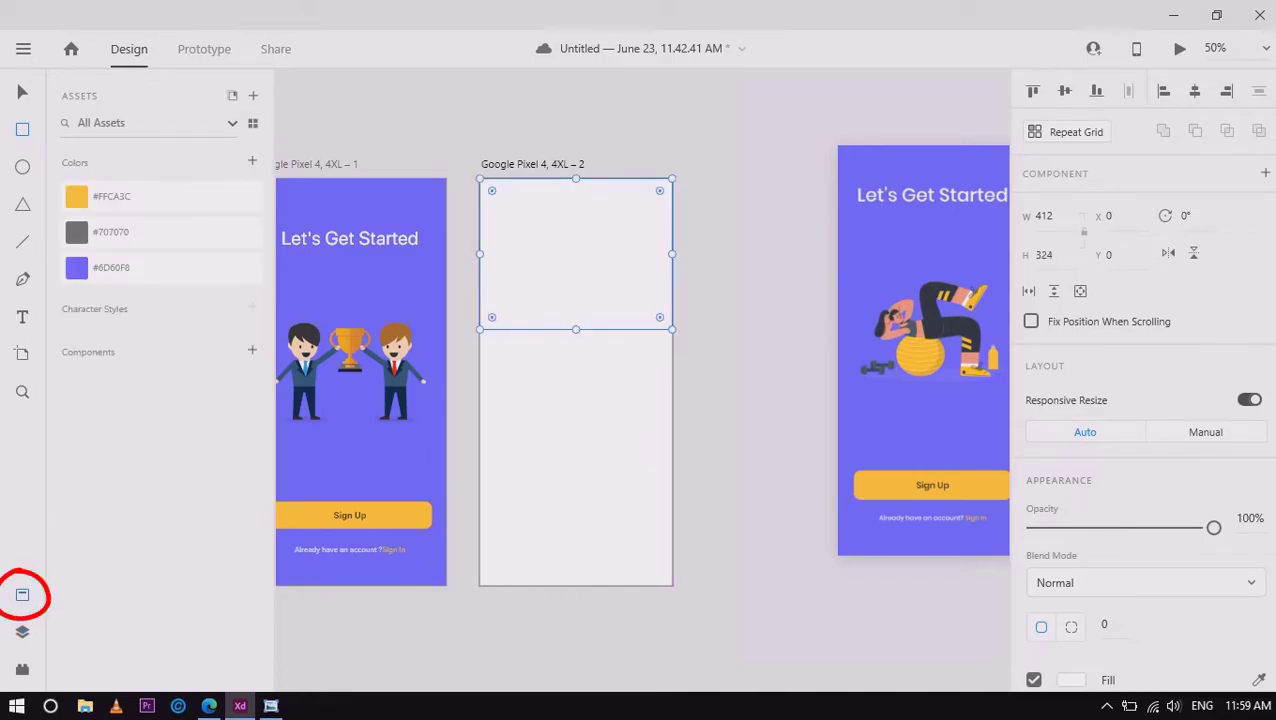
pyautogui.click(110, 267)
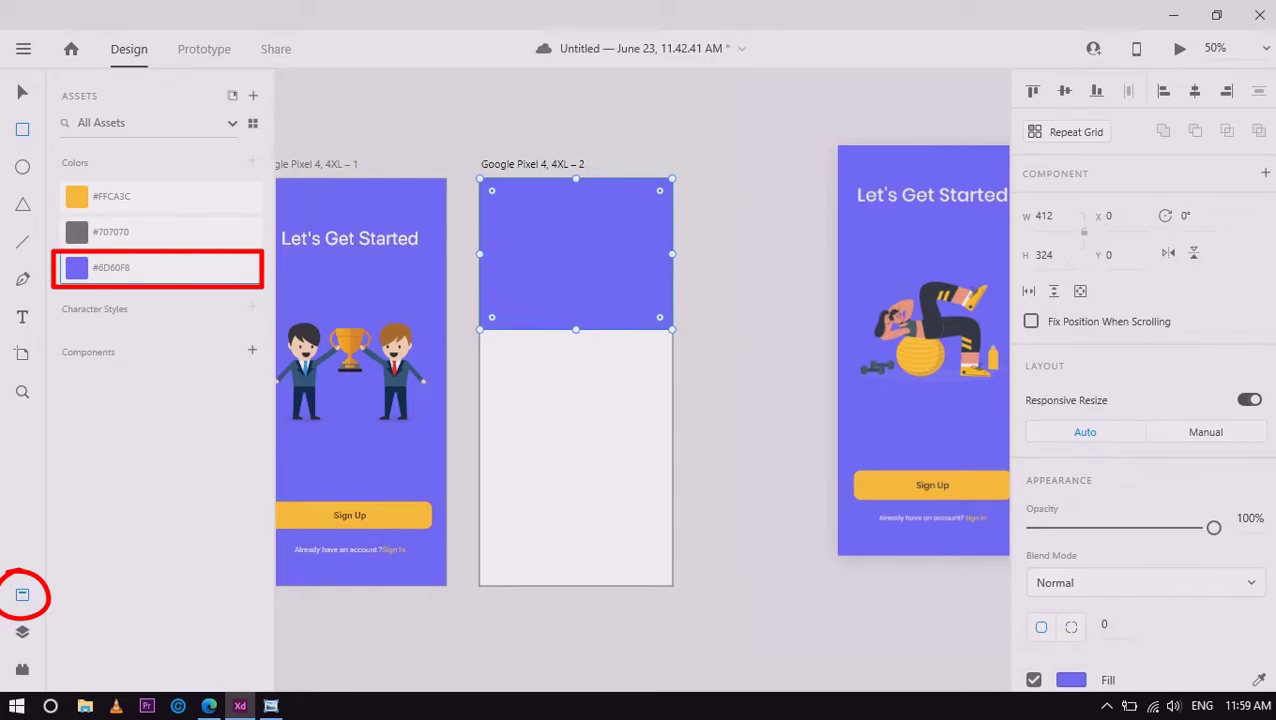
pyautogui.click(22, 91)
pyautogui.moveTo(740, 662); pyautogui.dragTo(1010, 69)
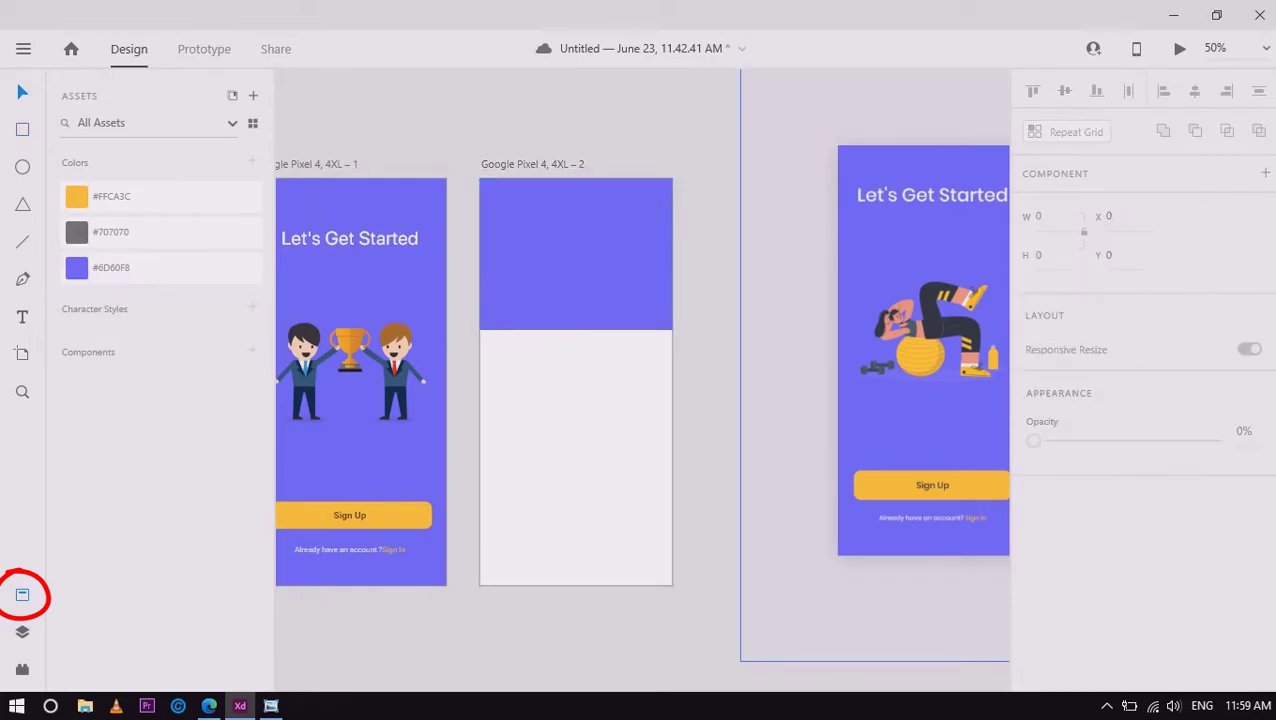
pyautogui.hscroll(3, 641, 360)
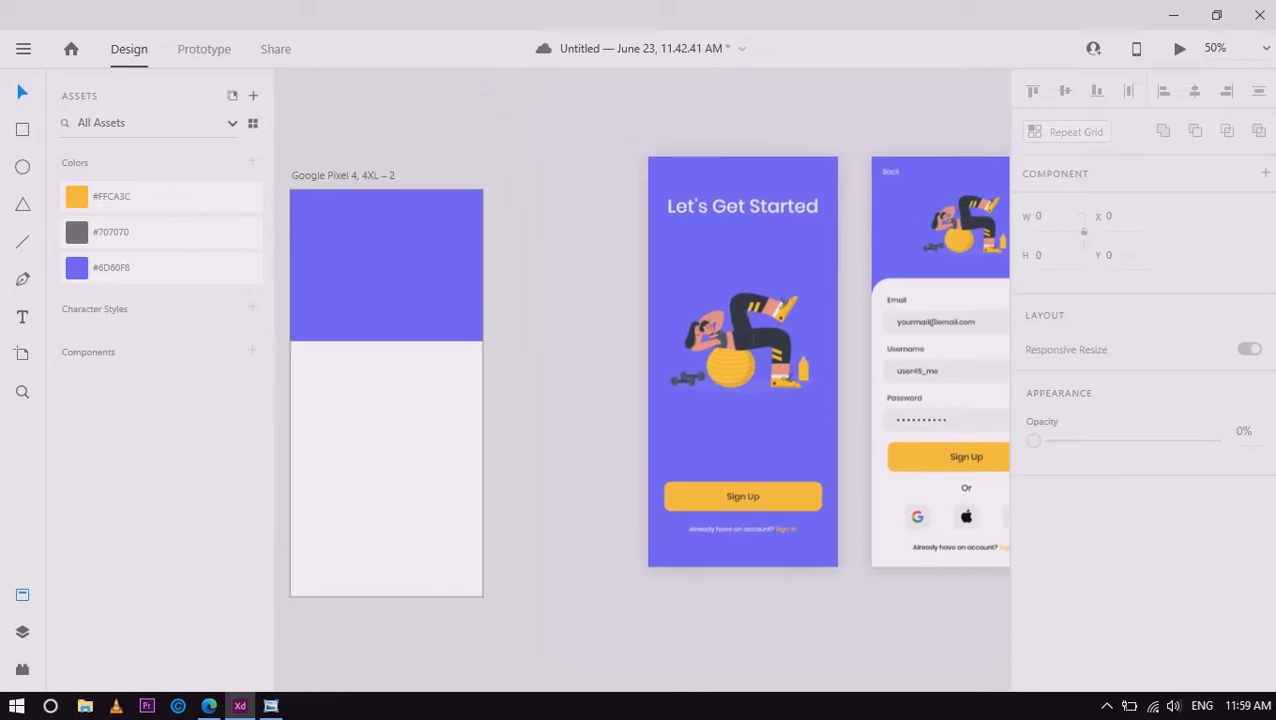
pyautogui.hscroll(-3, 641, 360)
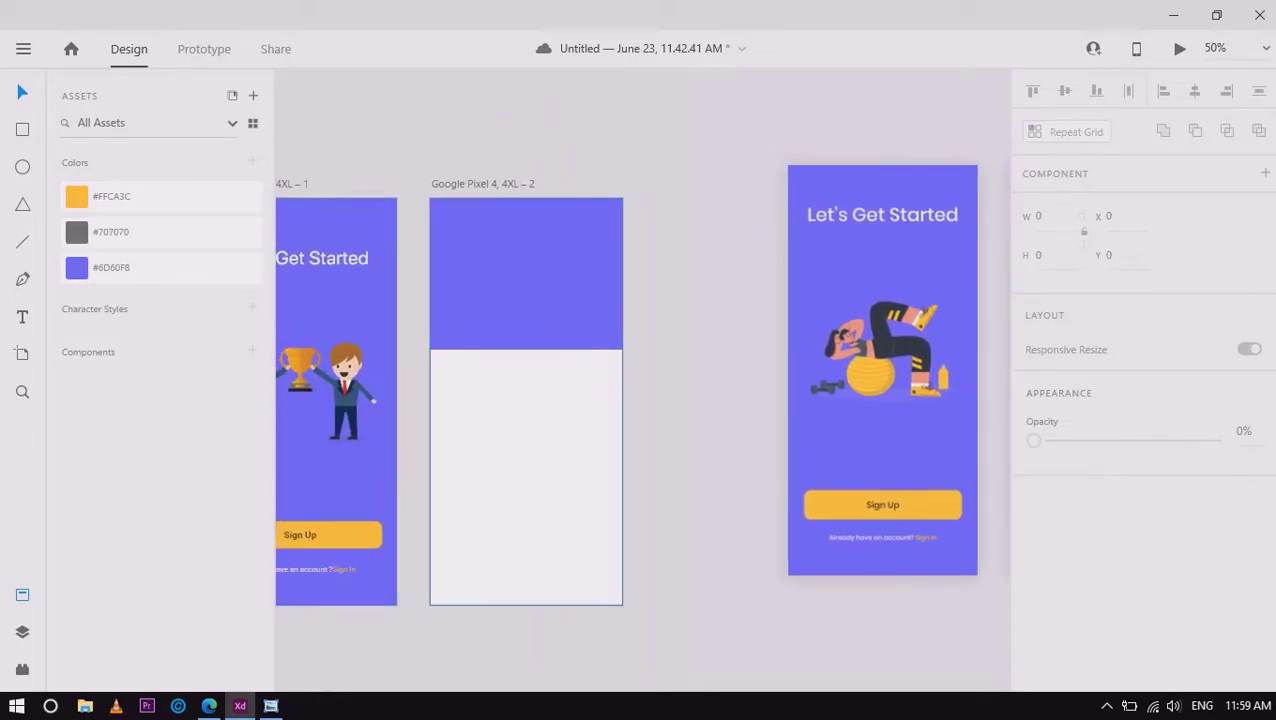
# Remove the border from the purple header rectangle
pyautogui.click(526, 270)
pyautogui.scroll(-3, 1140, 400)
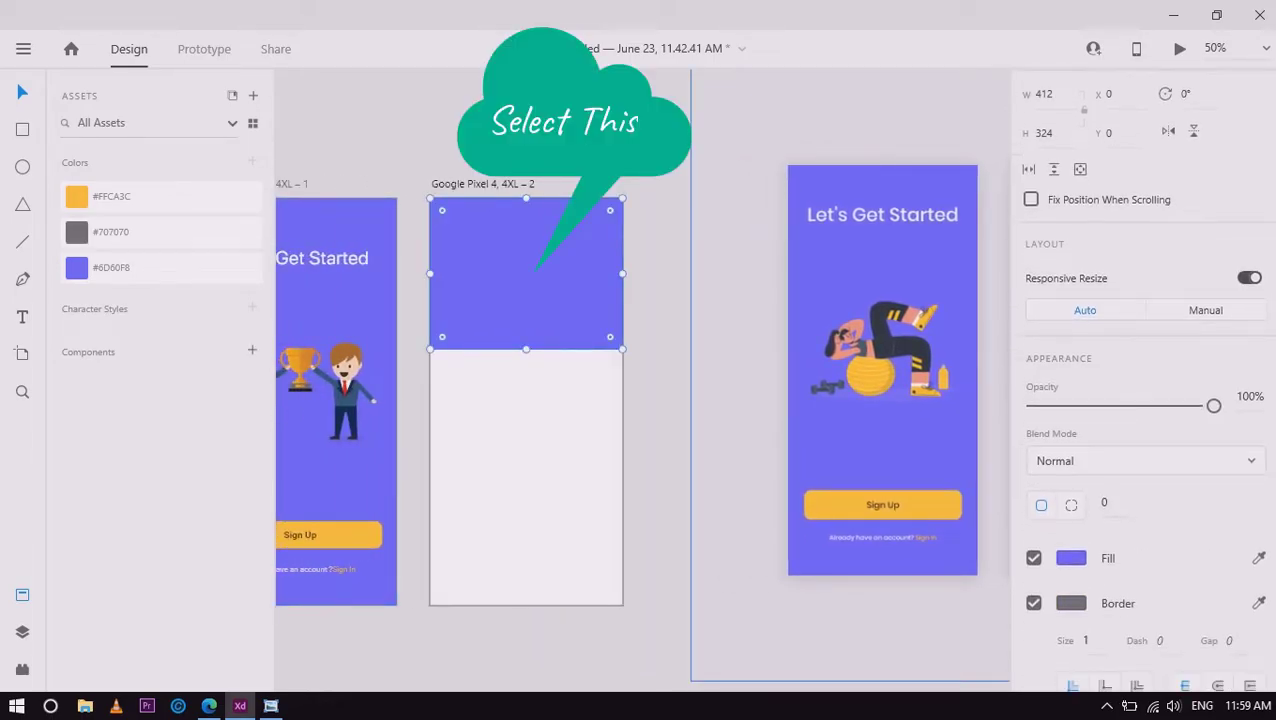
pyautogui.scroll(-2, 1140, 400)
pyautogui.click(1033, 523)
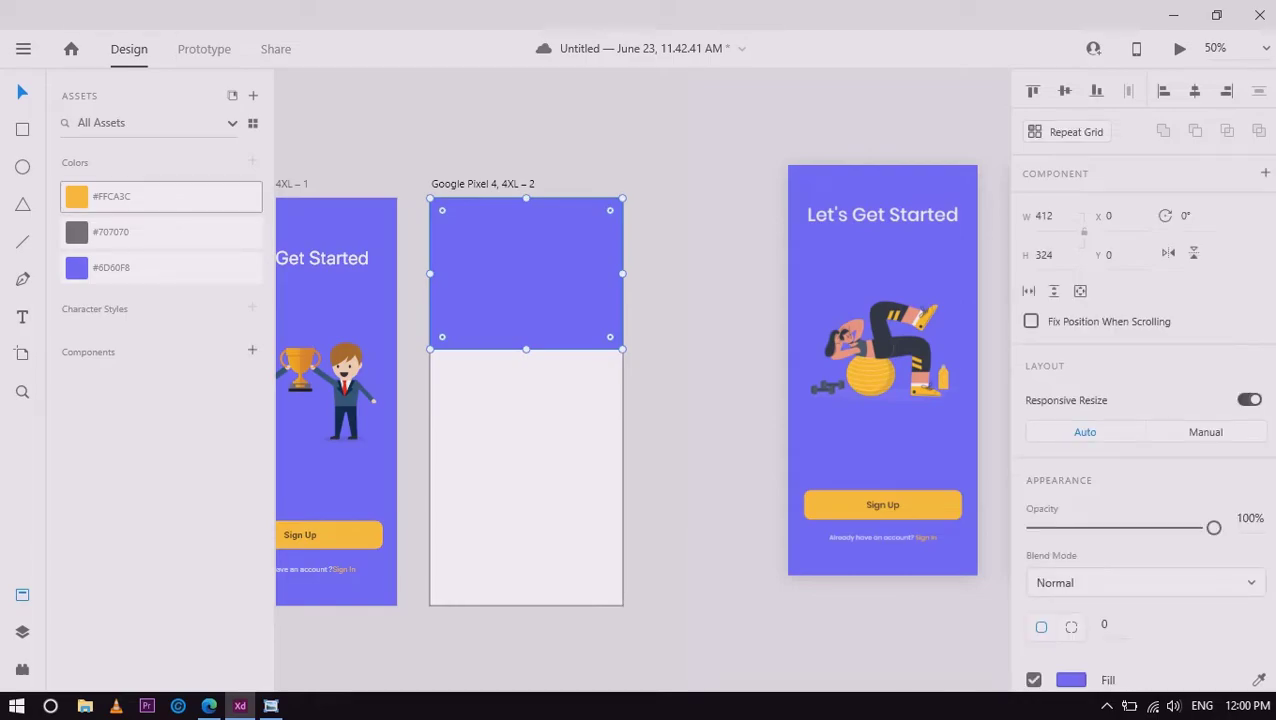
pyautogui.scroll(-3, 1140, 400)
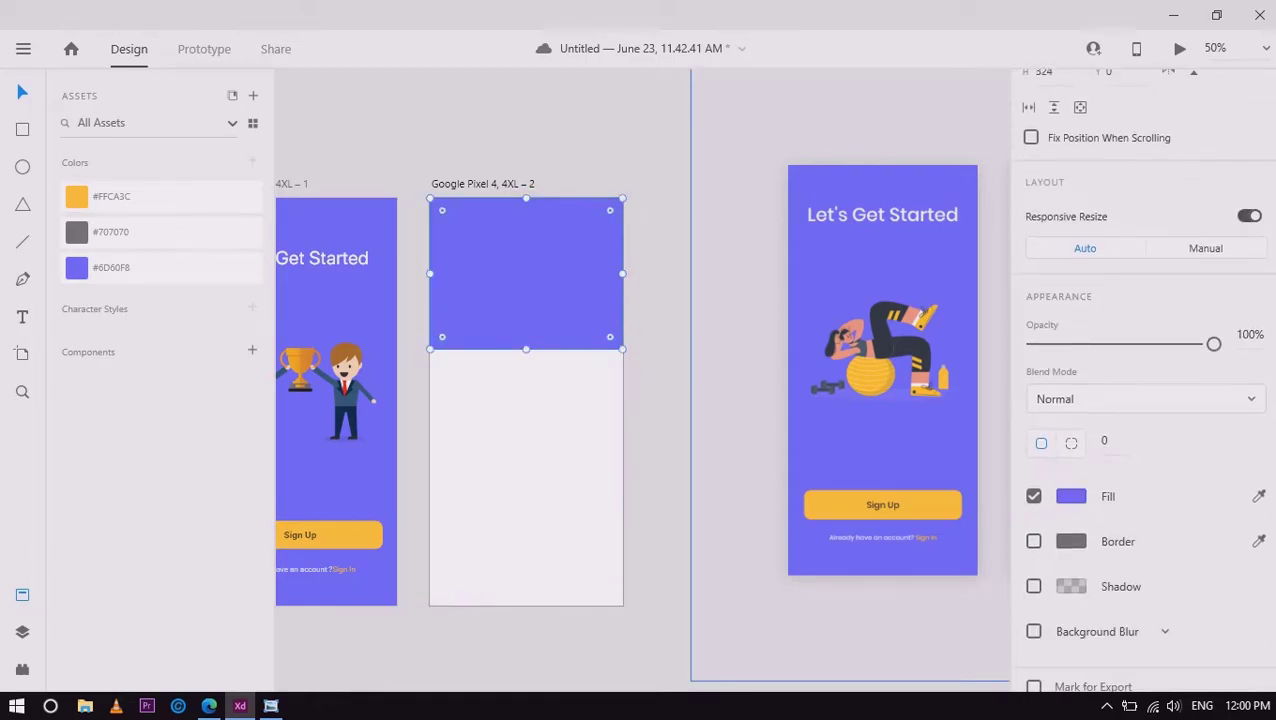
# Draw a borderless card rectangle below the purple header on the second artboard
pyautogui.hscroll(5, 640, 380)
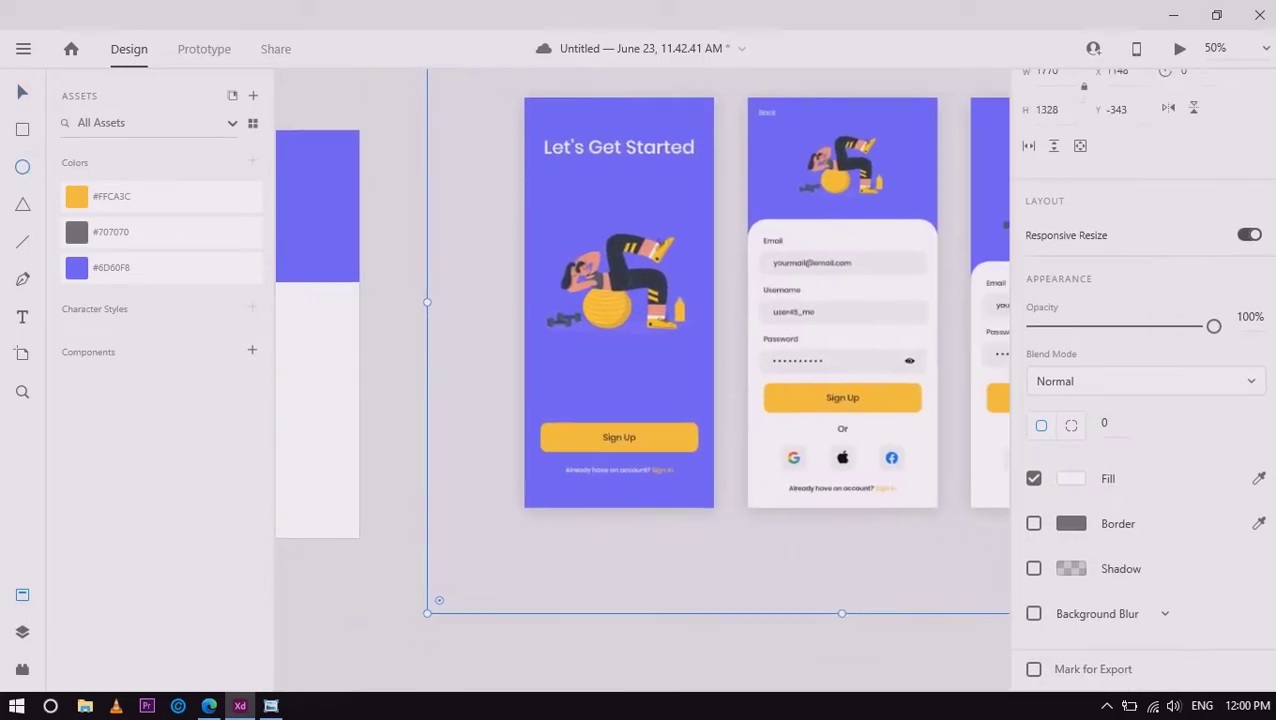
pyautogui.hscroll(-10, 640, 345)
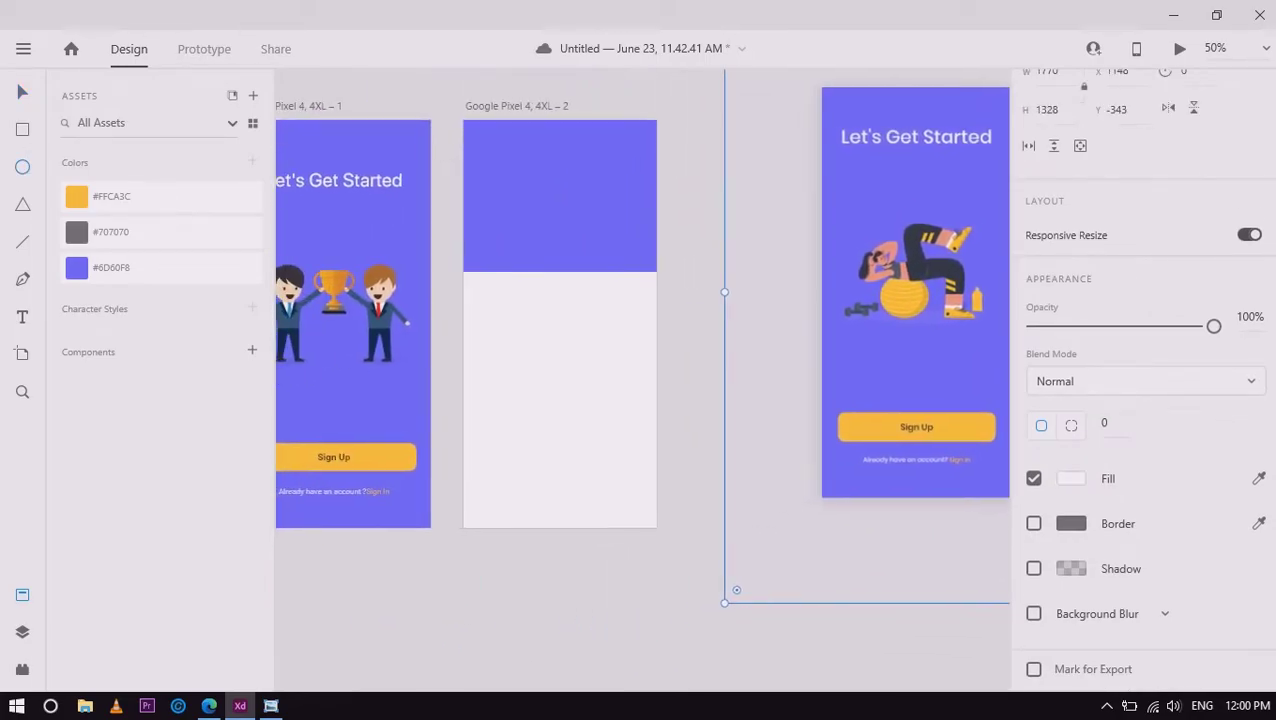
pyautogui.press('r')
pyautogui.press('r')
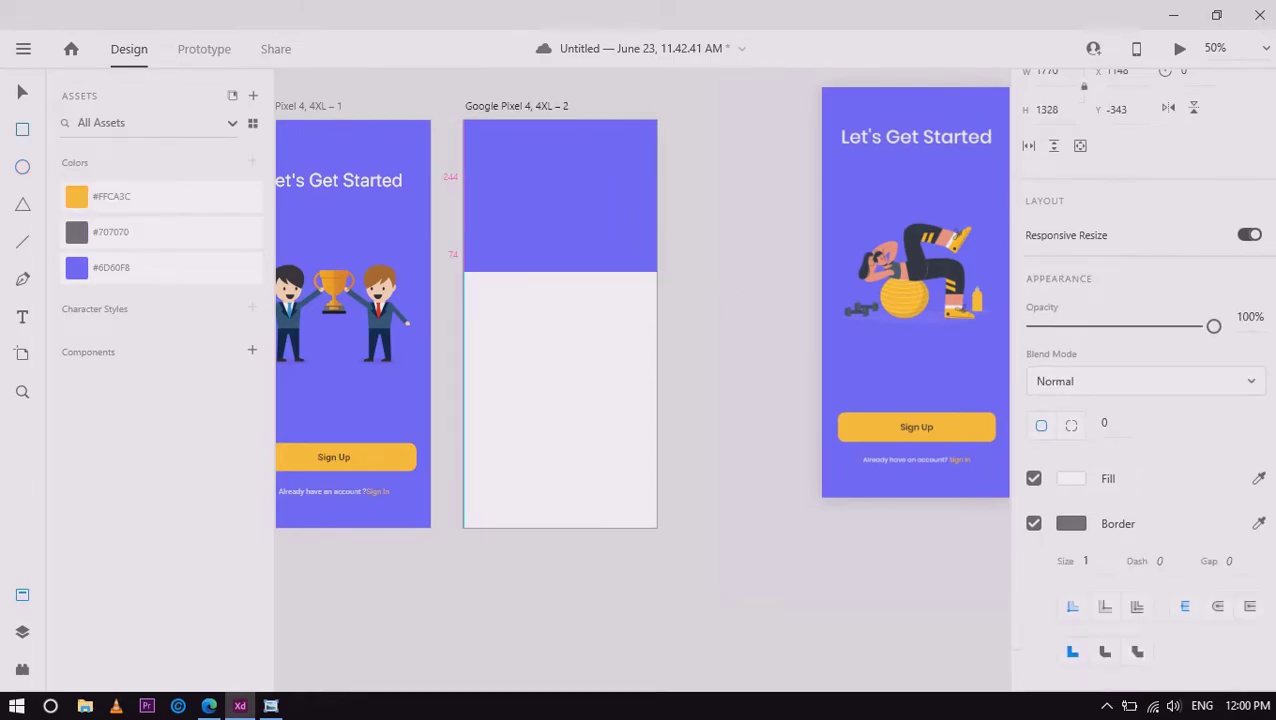
pyautogui.moveTo(463, 235)
pyautogui.mouseDown()
pyautogui.moveTo(620, 396)
pyautogui.moveTo(662, 460)
pyautogui.moveTo(657, 527)
pyautogui.mouseUp()
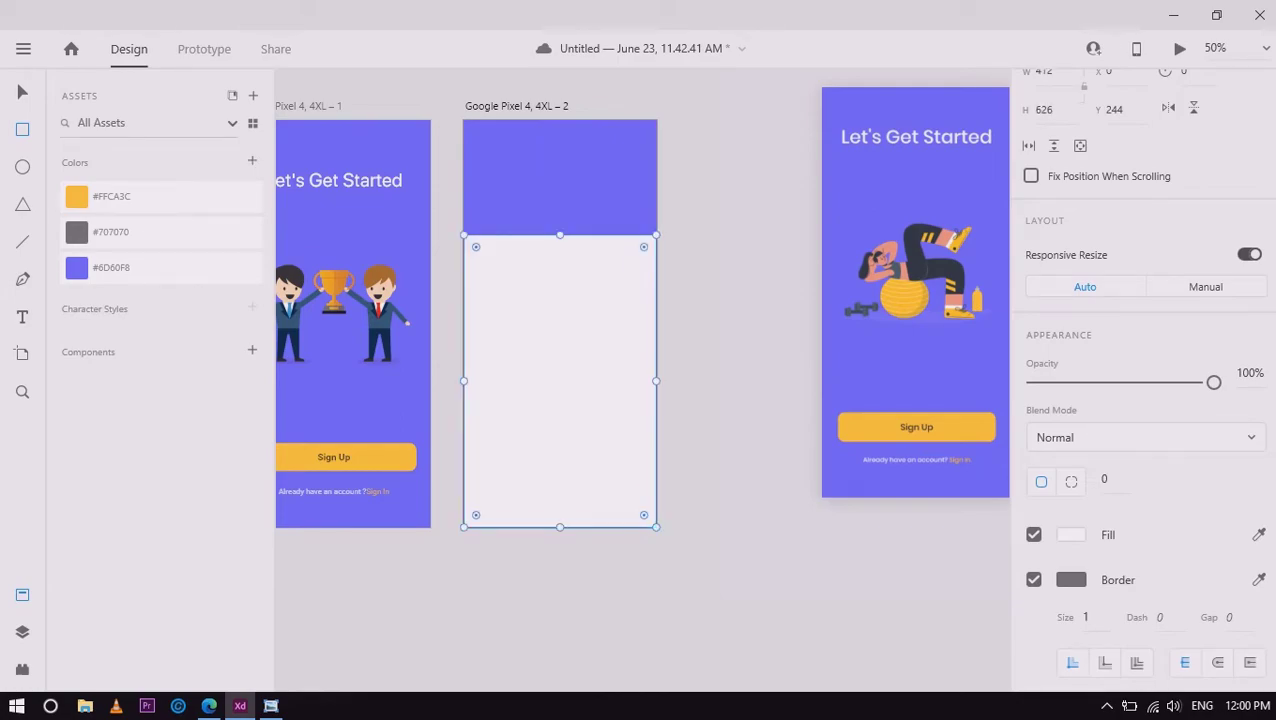
pyautogui.scroll(-4, 1140, 380)
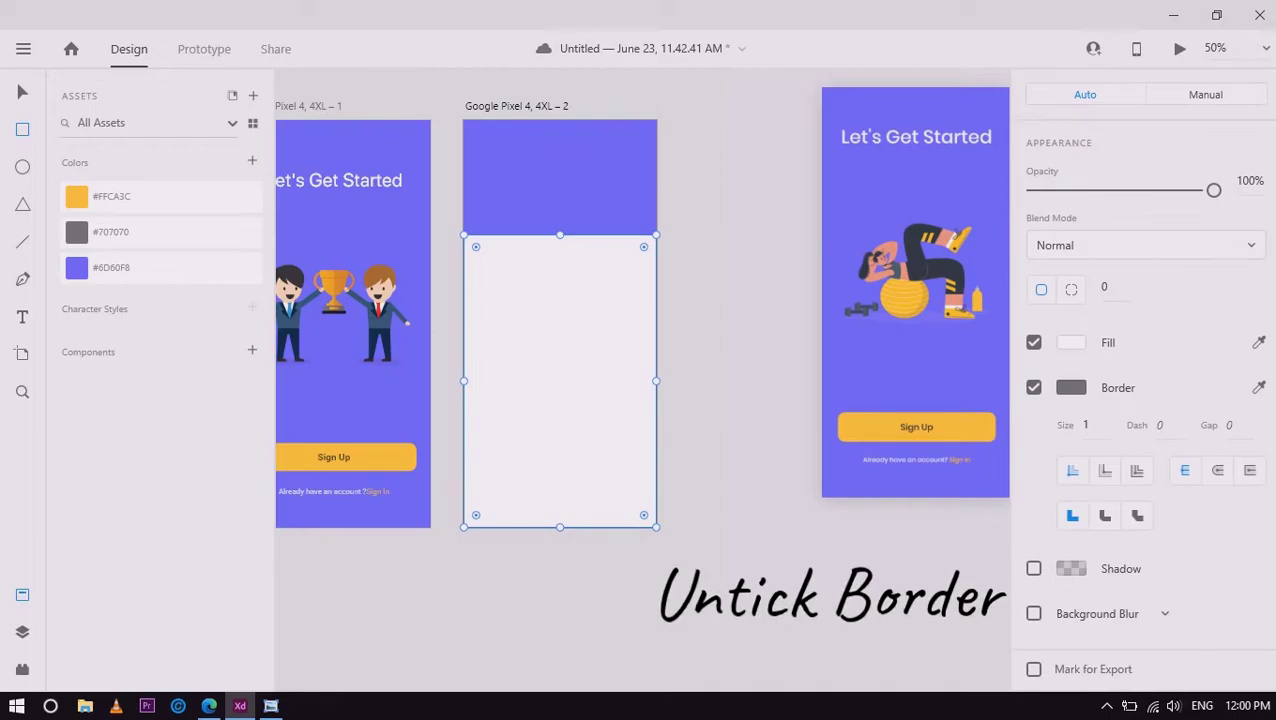
pyautogui.click(1033, 387)
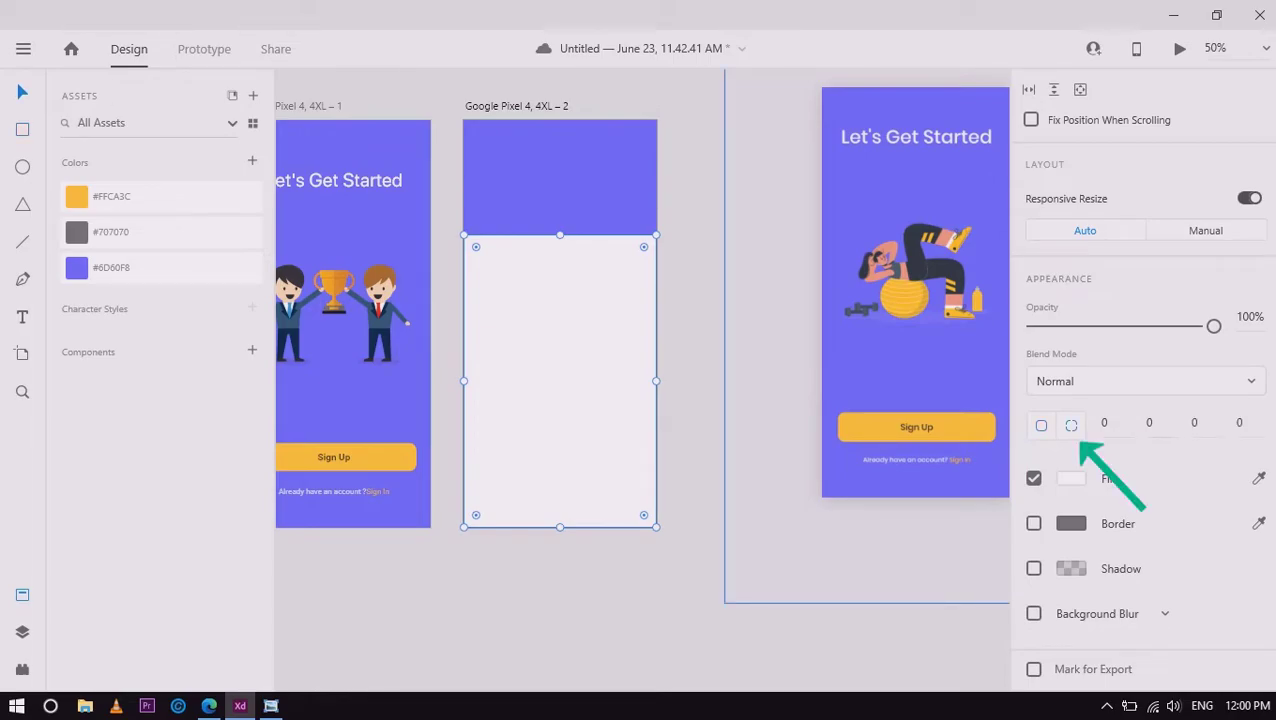
# Round the card's top-left and top-right corners to a radius of 40
pyautogui.click(1104, 422)
pyautogui.write('30')
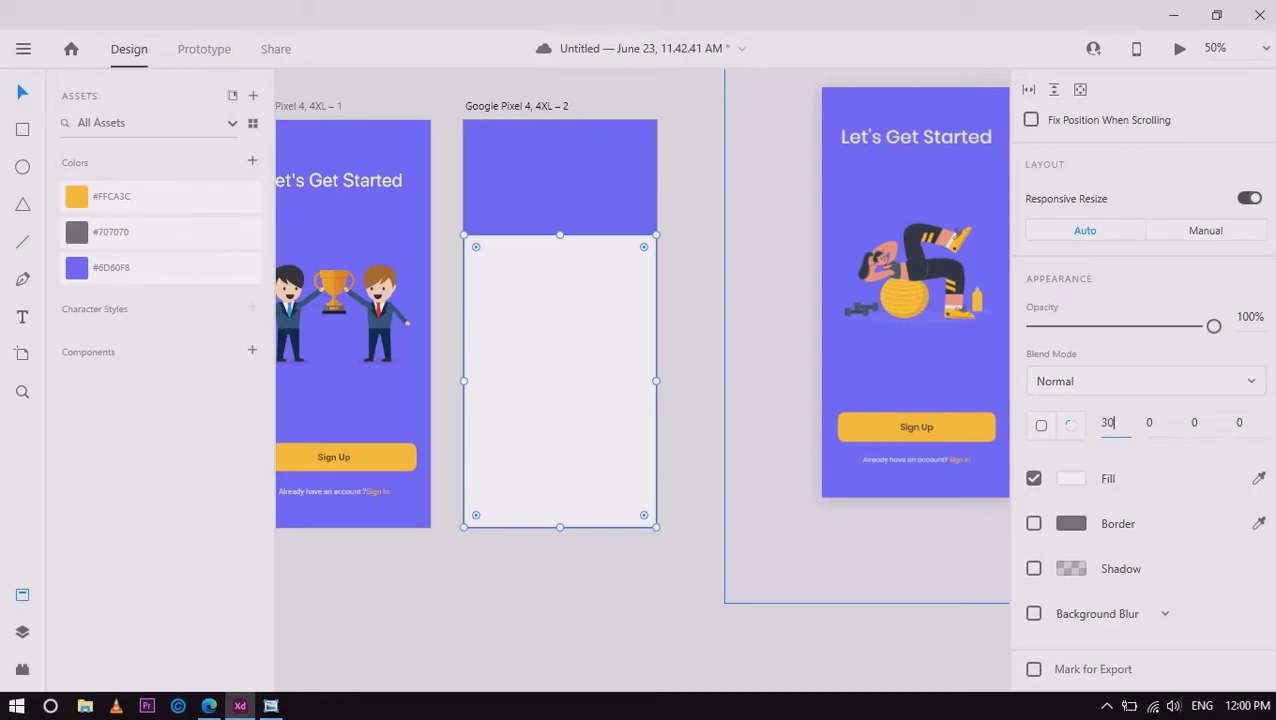
pyautogui.press('Return')
pyautogui.press('Escape')
pyautogui.click(560, 380)
pyautogui.write('40')
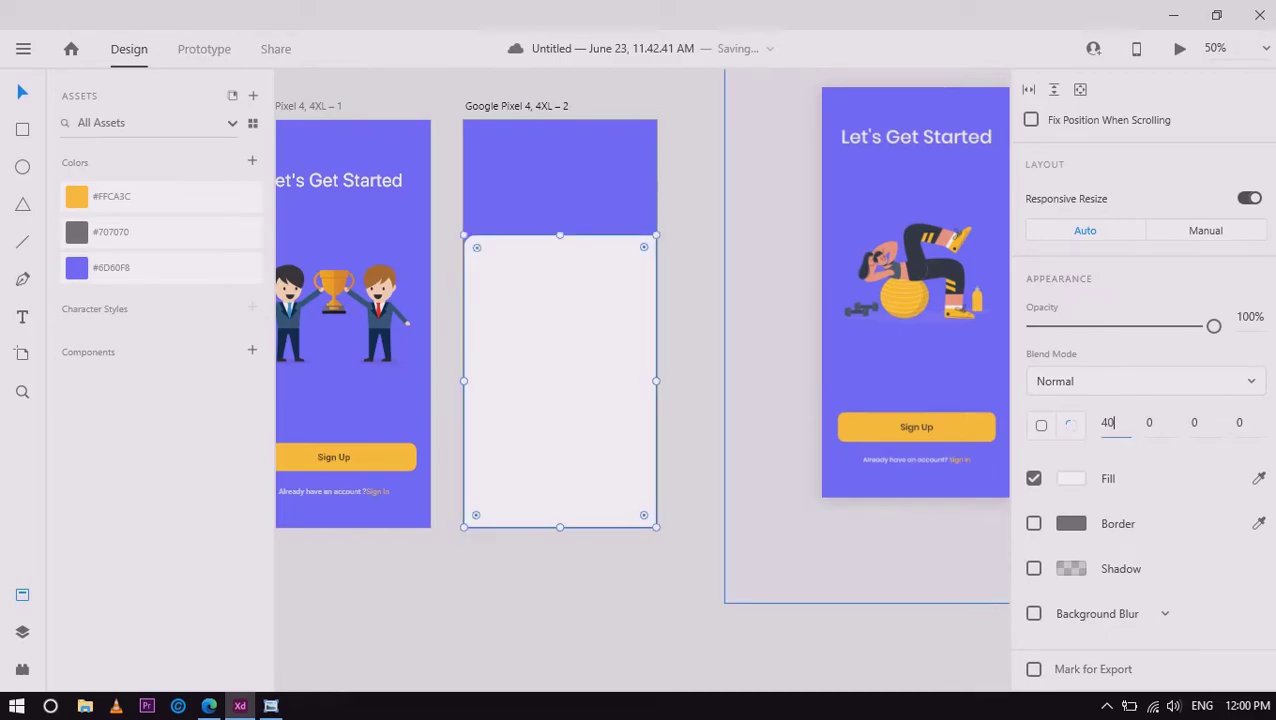
pyautogui.press('Return')
pyautogui.press('Escape')
pyautogui.click(560, 380)
pyautogui.click(1149, 422)
pyautogui.write('40')
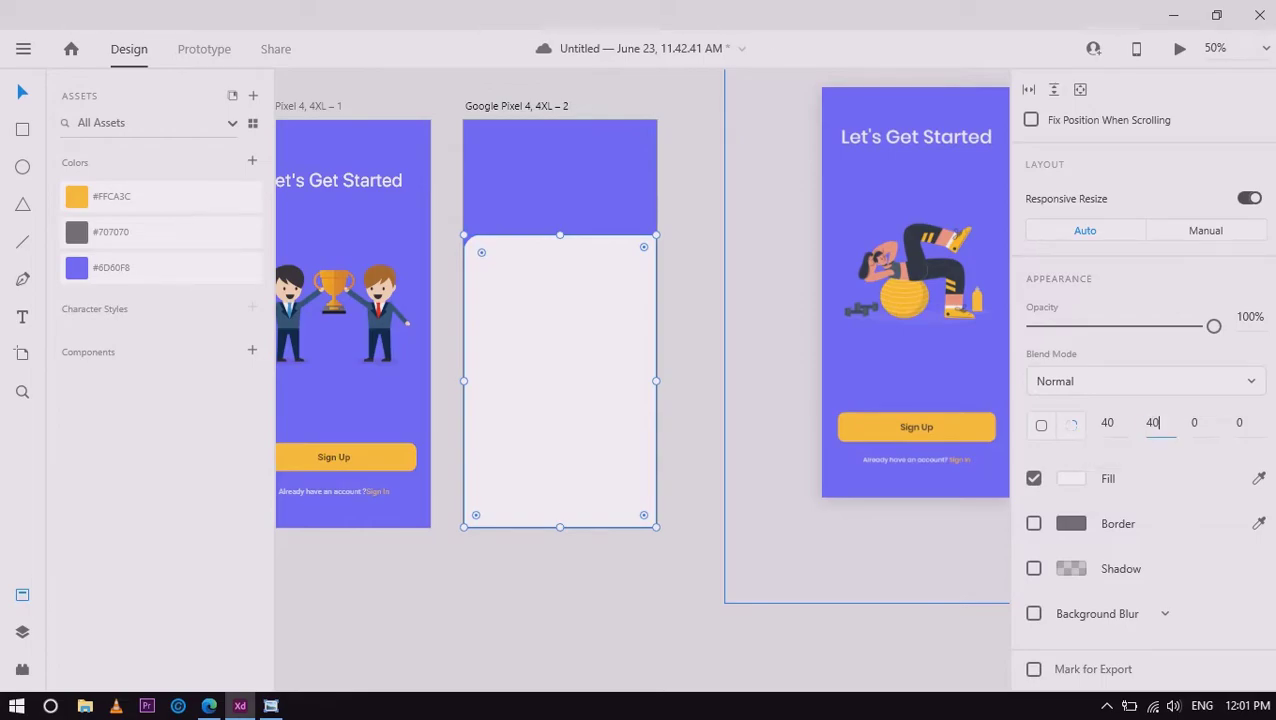
pyautogui.press('Return')
pyautogui.press('Escape')
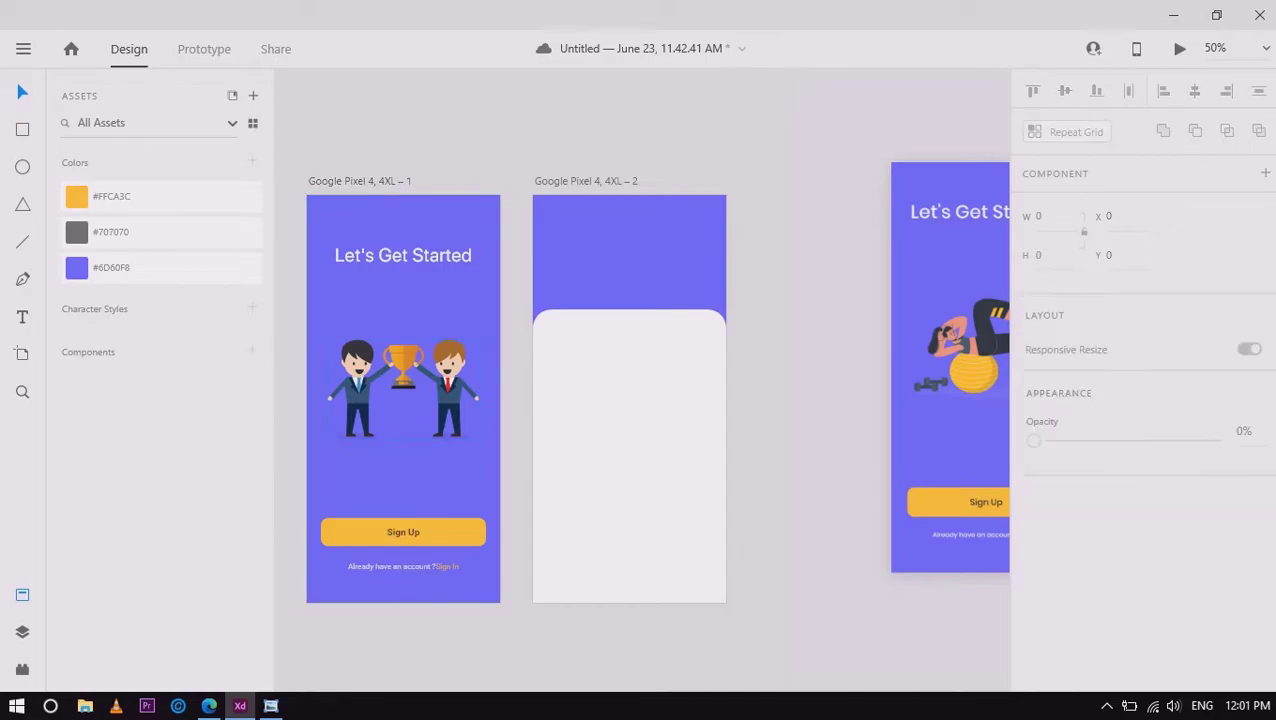
# Select the trophy illustration and try dragging a copy onto the second artboard, then undo it
pyautogui.click(403, 390)
pyautogui.scroll(1, 539, 351)
pyautogui.scroll(1, 539, 351)
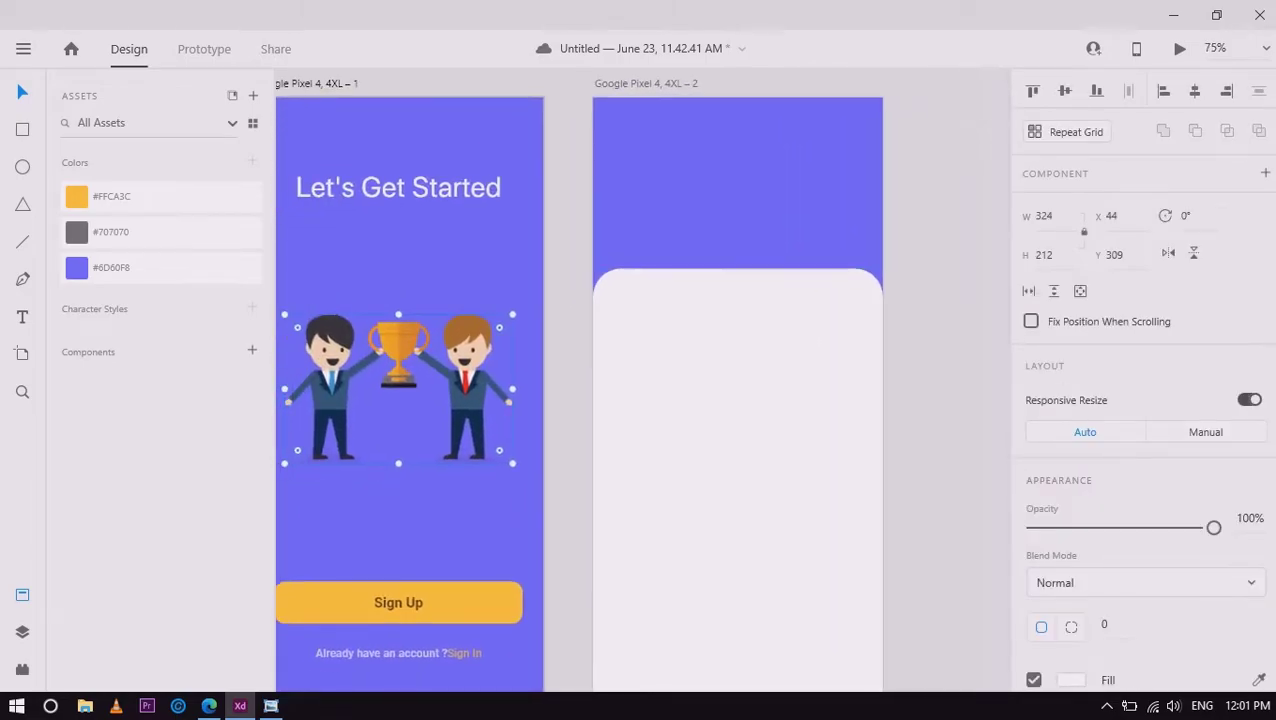
pyautogui.moveTo(398, 388); pyautogui.dragTo(722, 388)
pyautogui.hotkey('ctrl', 'z')
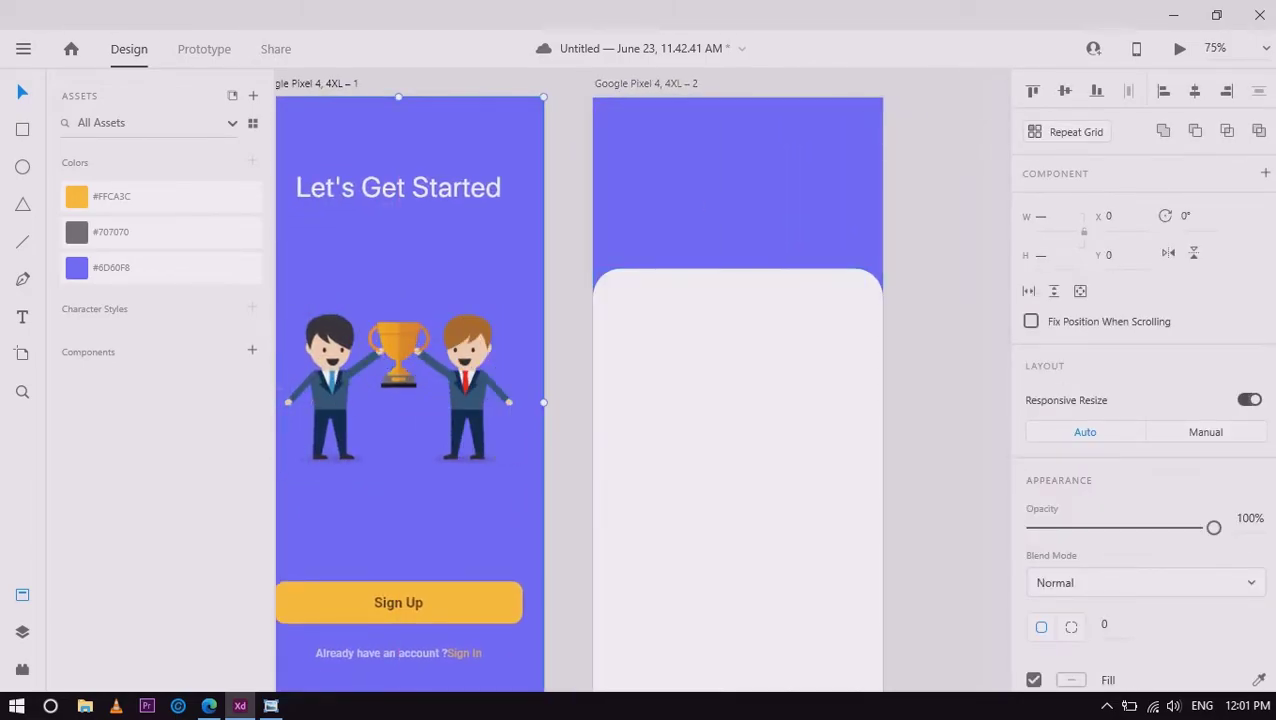
pyautogui.hotkey('ctrl', 'y')
# Duplicate the trophy, move the copy into artboard 2's header, and shrink it to about 202 × 132
pyautogui.hotkey('ctrl', 'd')
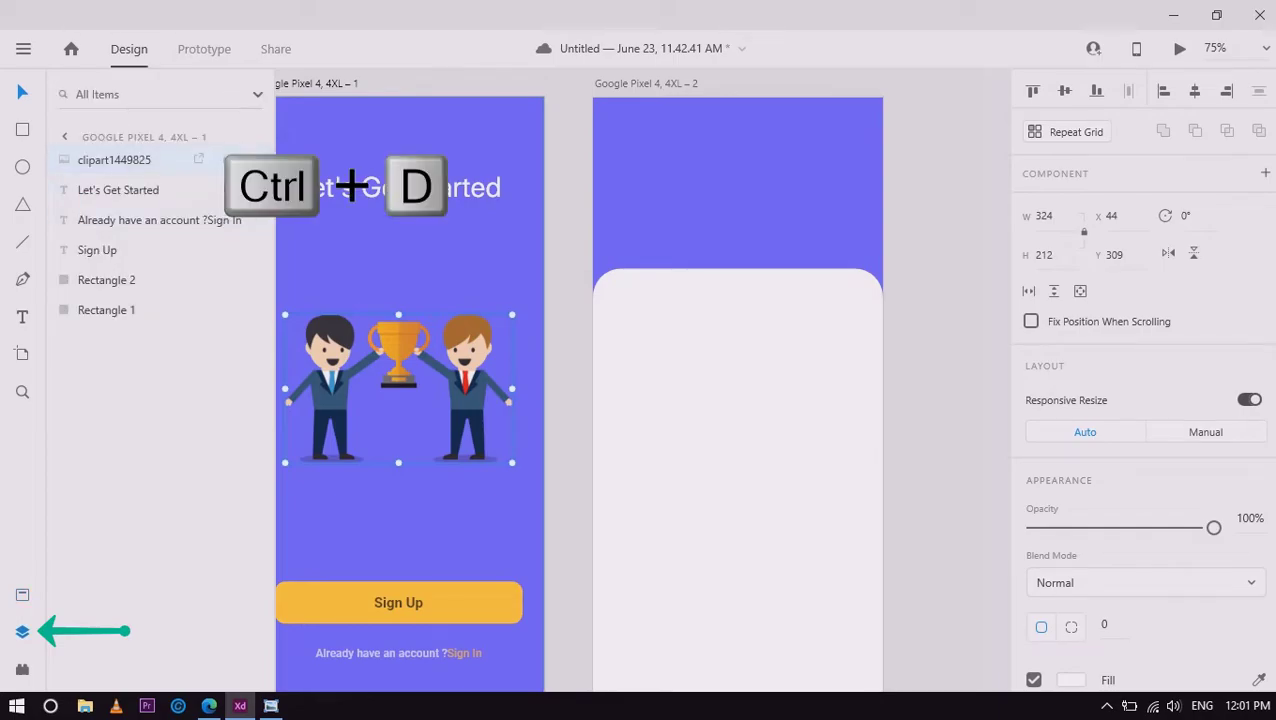
pyautogui.moveTo(398, 388)
pyautogui.mouseDown()
pyautogui.moveTo(757, 283)
pyautogui.moveTo(740, 187)
pyautogui.mouseUp()
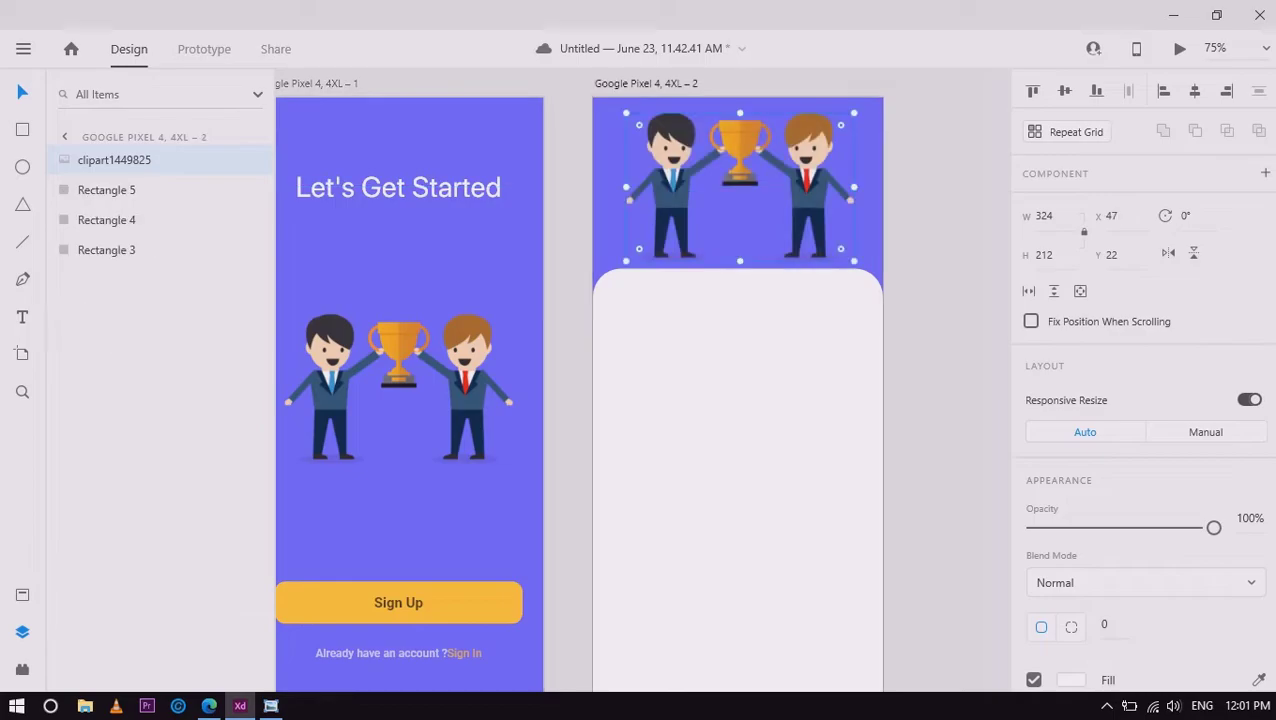
pyautogui.moveTo(854, 113); pyautogui.dragTo(813, 141)
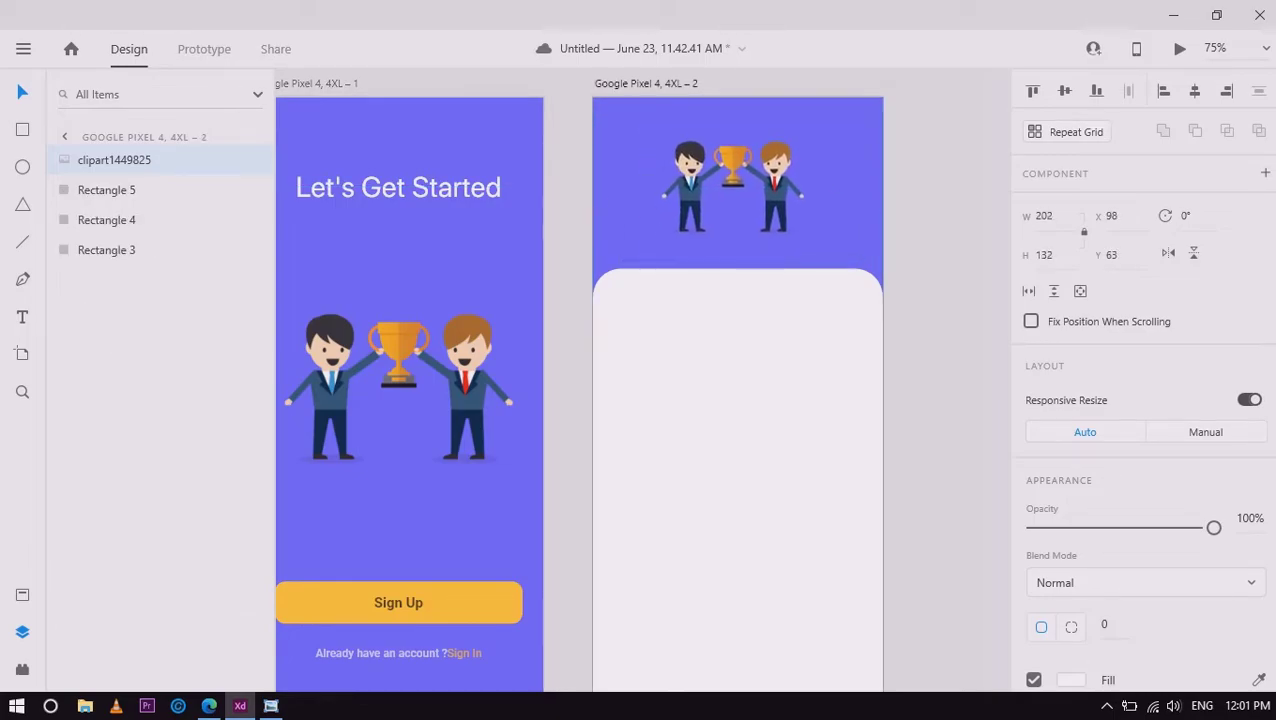
pyautogui.press('Escape')
pyautogui.hotkey('ctrl', '0')
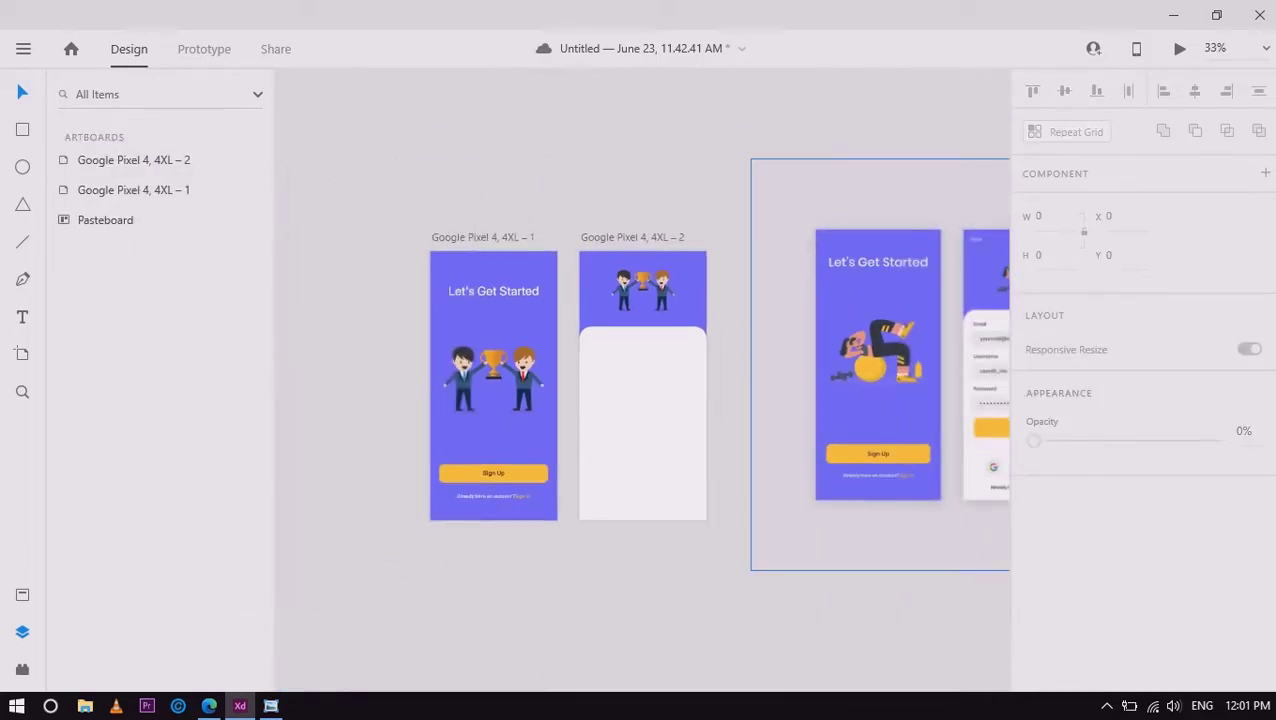
pyautogui.hotkey('ctrl', '=')
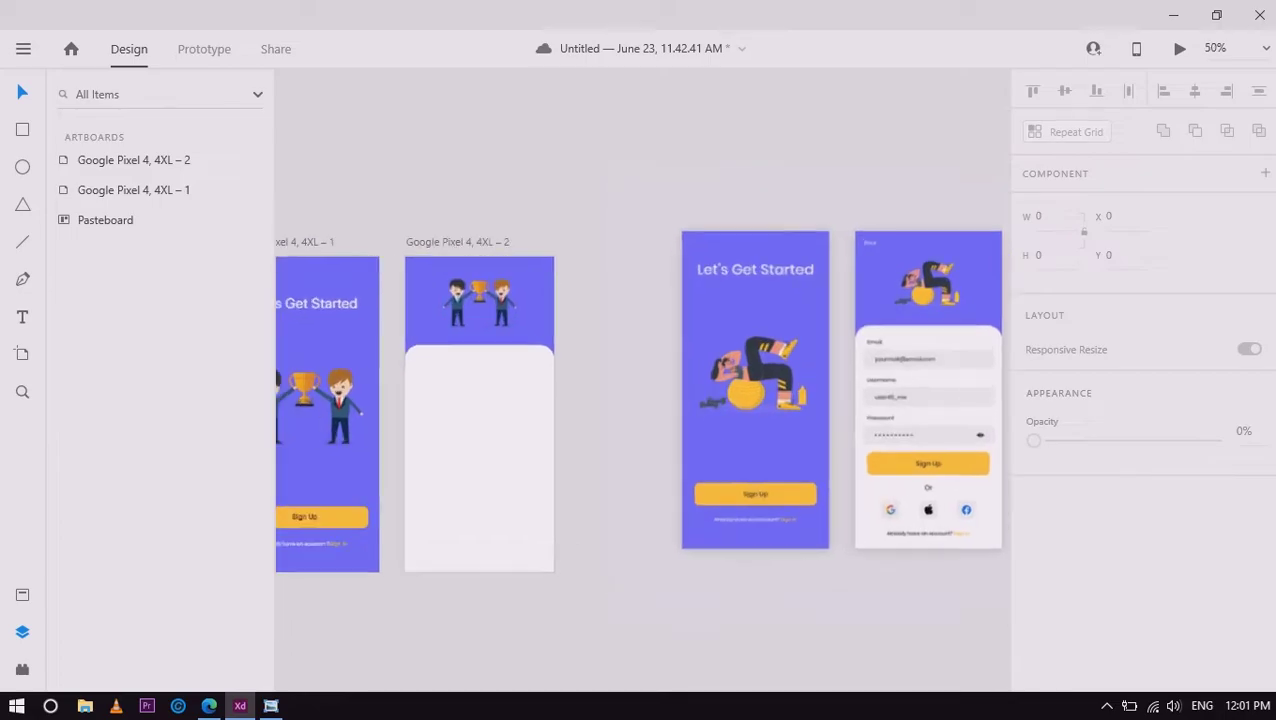
# Add a size-20 'Back' label at the top-left of the second artboard's header
pyautogui.scroll(1, 641, 411)
pyautogui.click(426, 264)
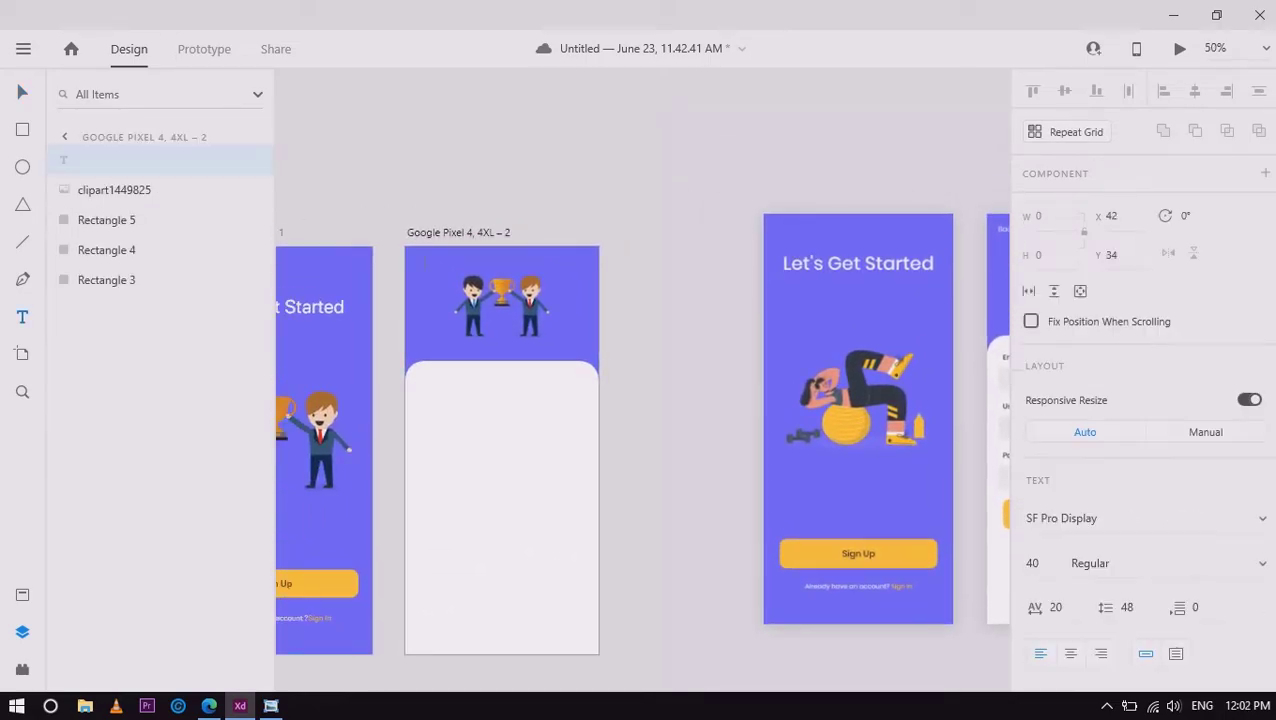
pyautogui.write('Back')
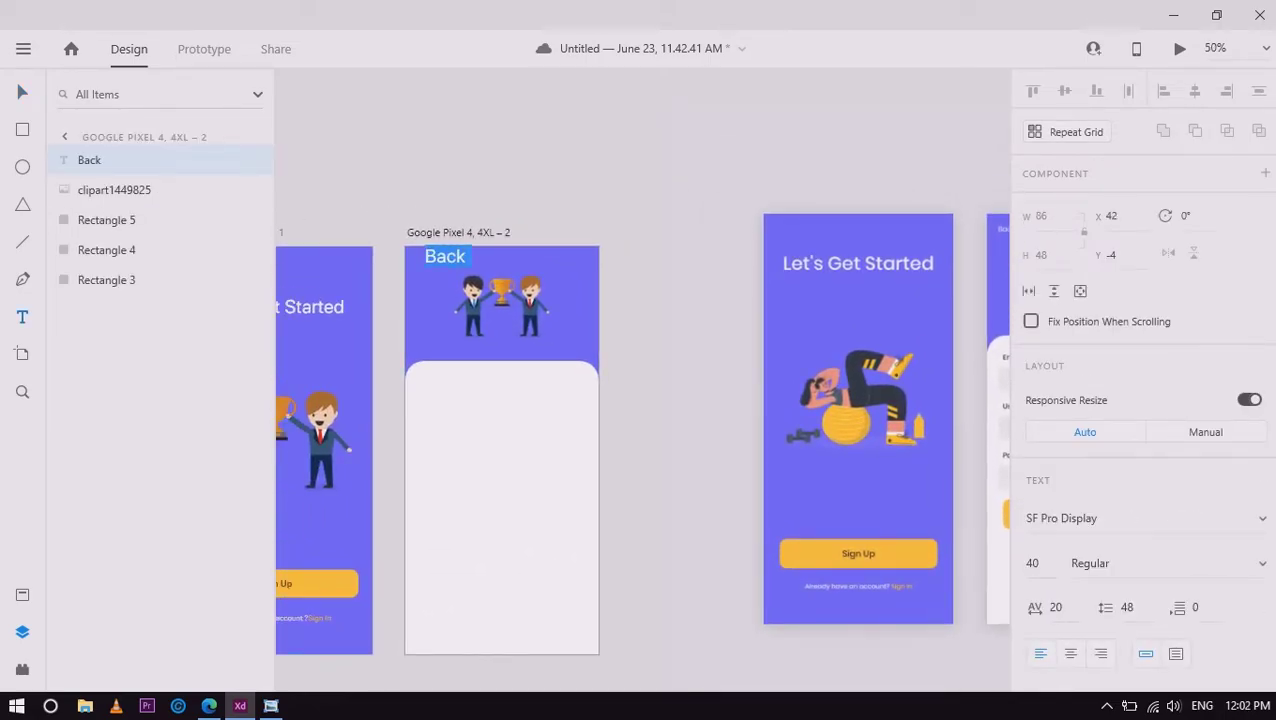
pyautogui.write('16')
pyautogui.press('Return')
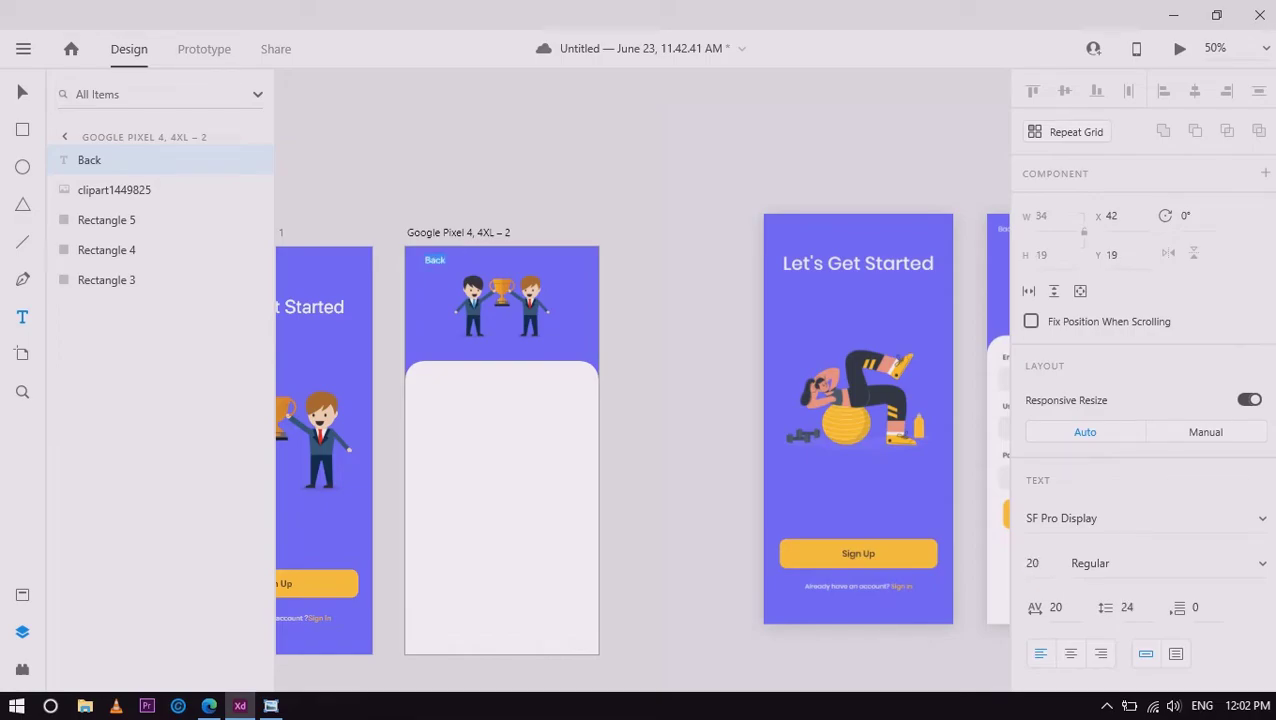
pyautogui.scroll(3, 526, 395)
pyautogui.click(403, 178)
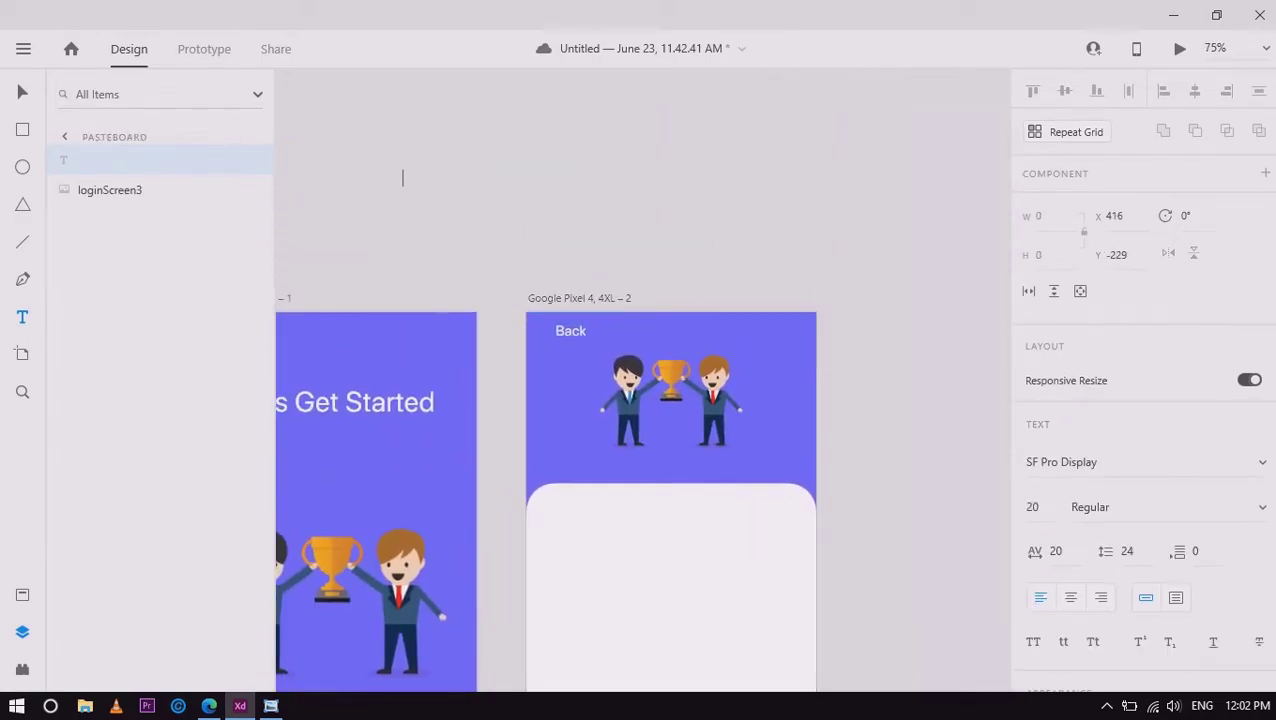
pyautogui.click(570, 335)
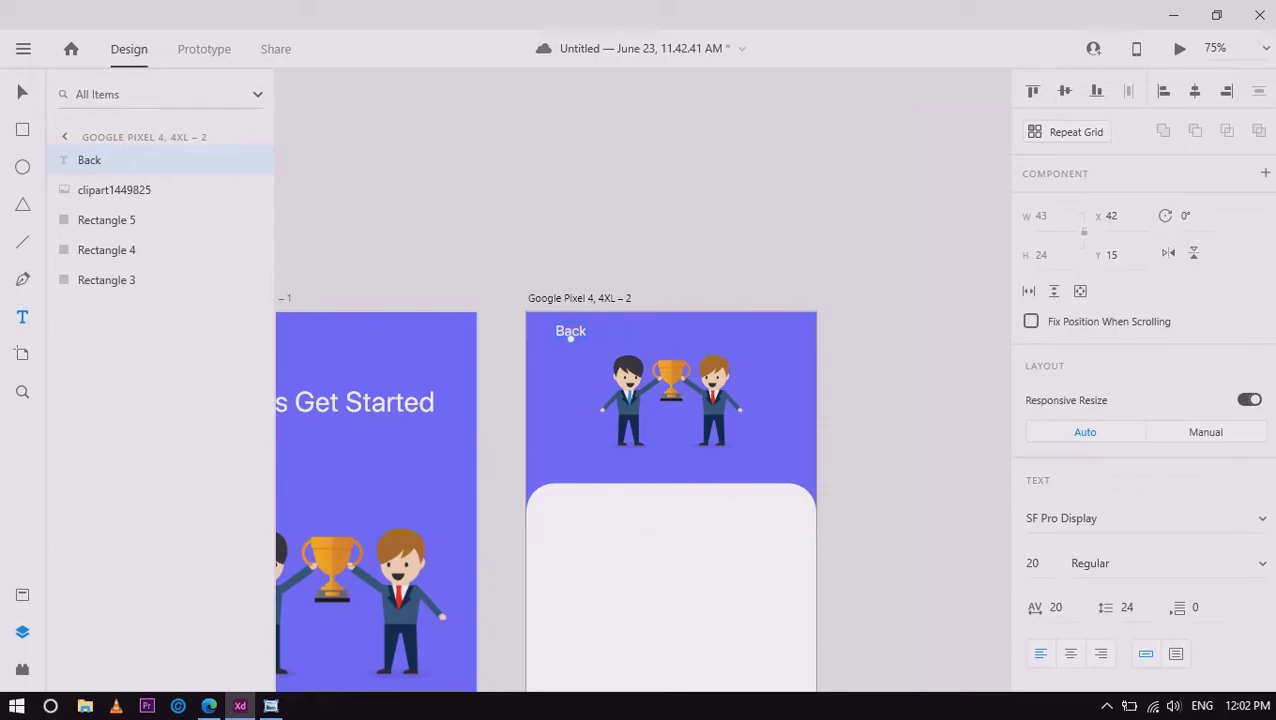
pyautogui.press('Escape')
pyautogui.click(570, 335)
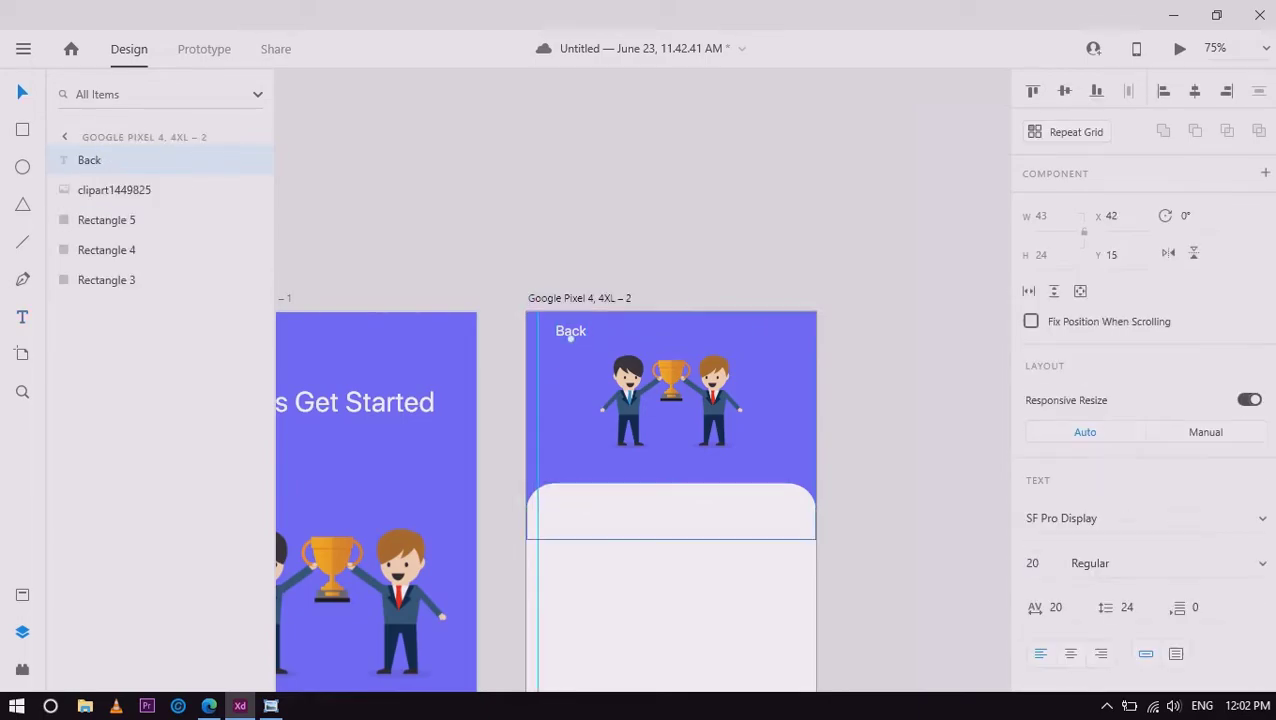
pyautogui.press('Escape')
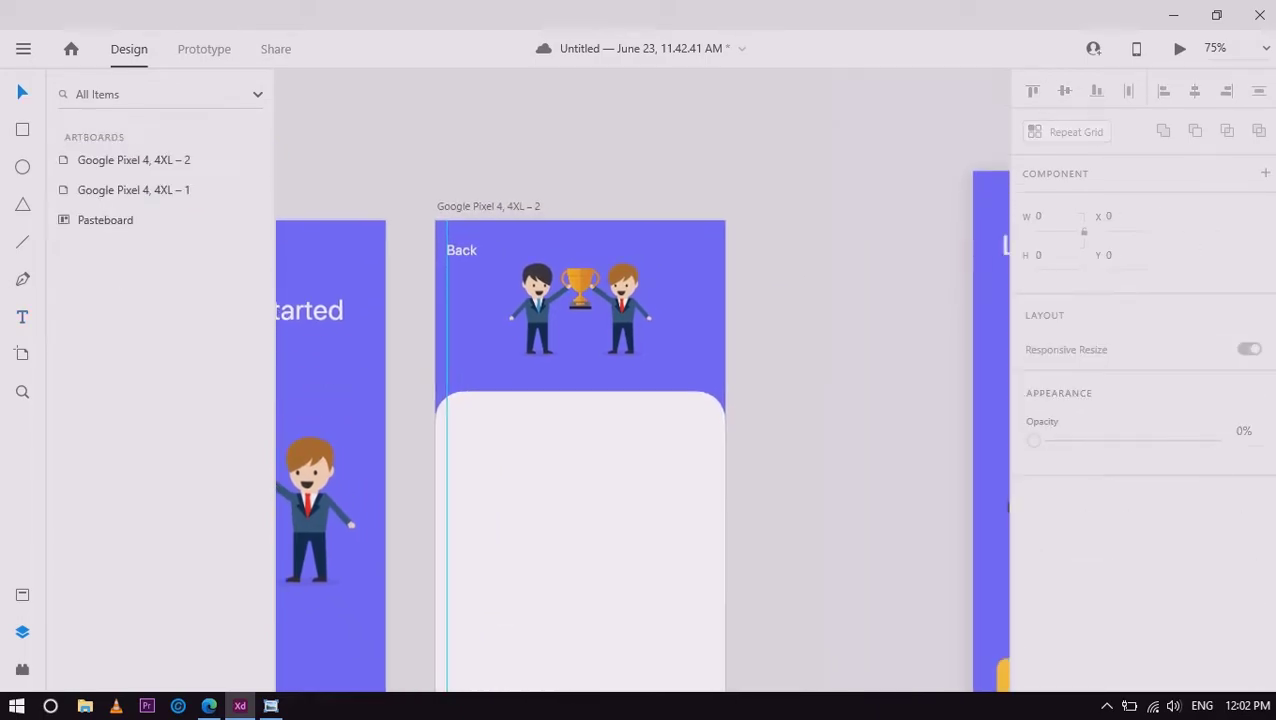
# Move the trophy illustration slightly lower in the header and check the Back label's position
pyautogui.click(570, 305)
pyautogui.moveTo(570, 308); pyautogui.dragTo(570, 326)
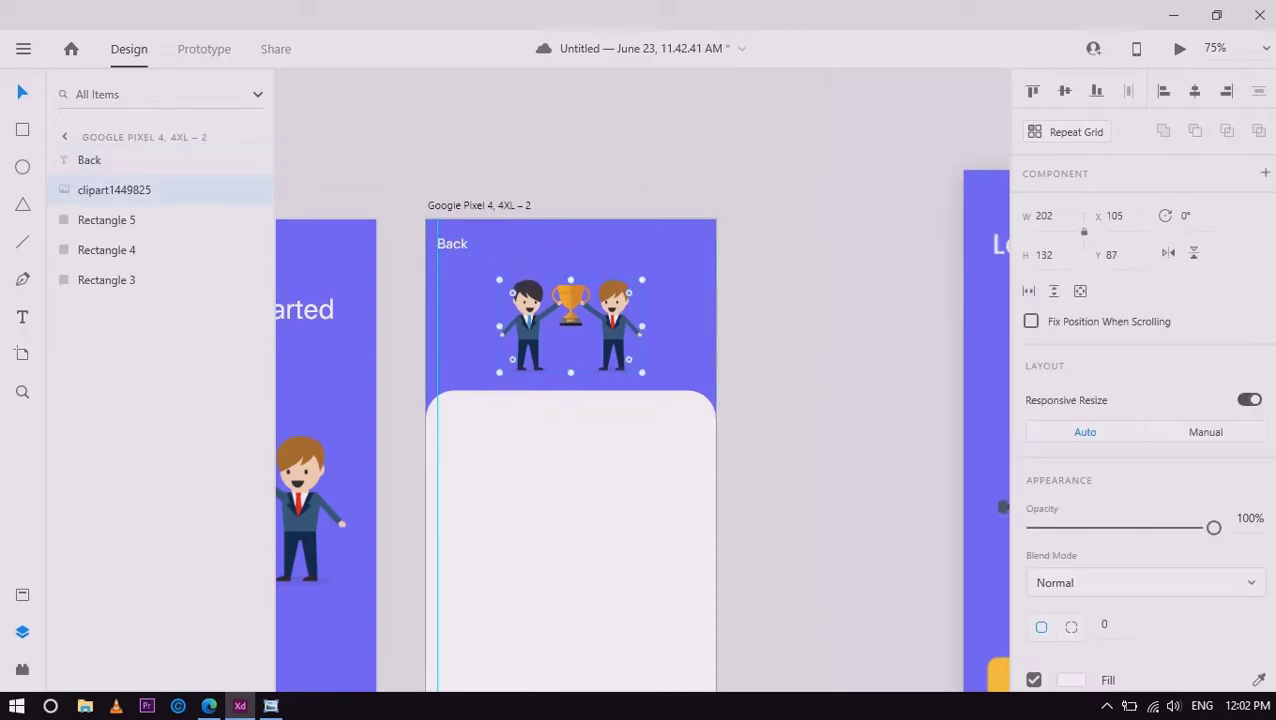
pyautogui.press('Escape')
pyautogui.hotkey('ctrl', '-')
pyautogui.hotkey('ctrl', '-')
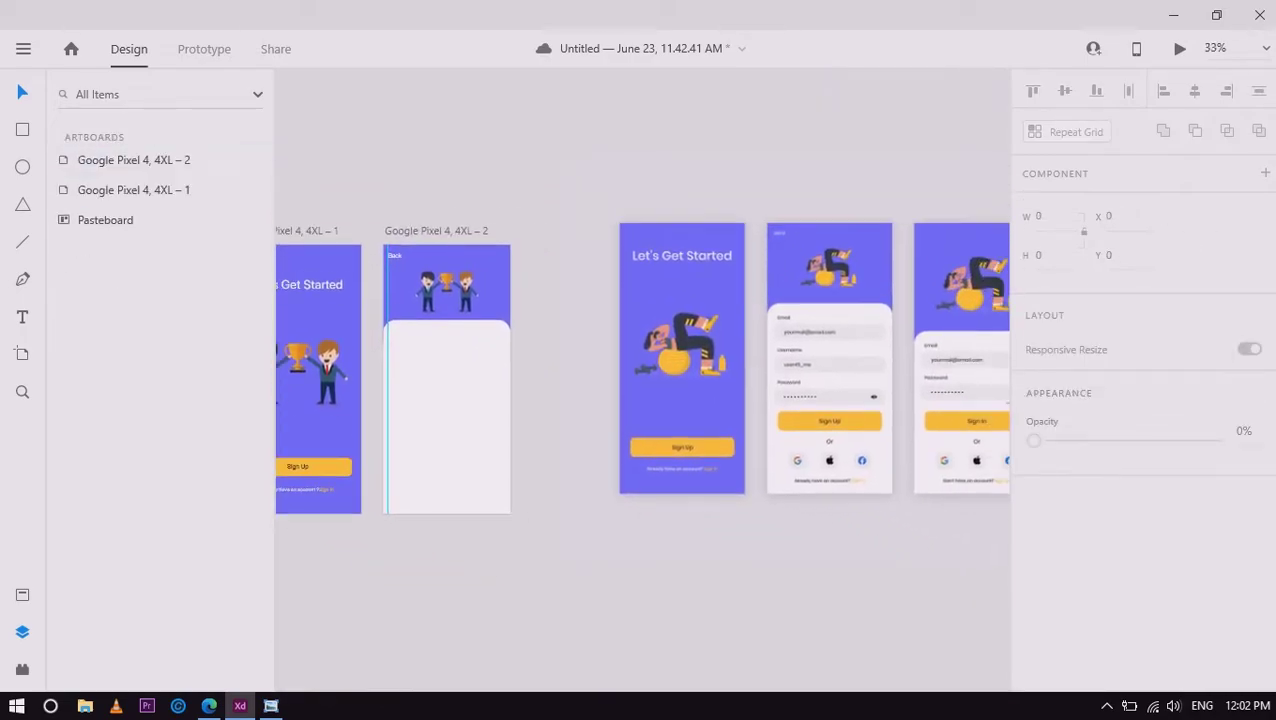
pyautogui.click(394, 258)
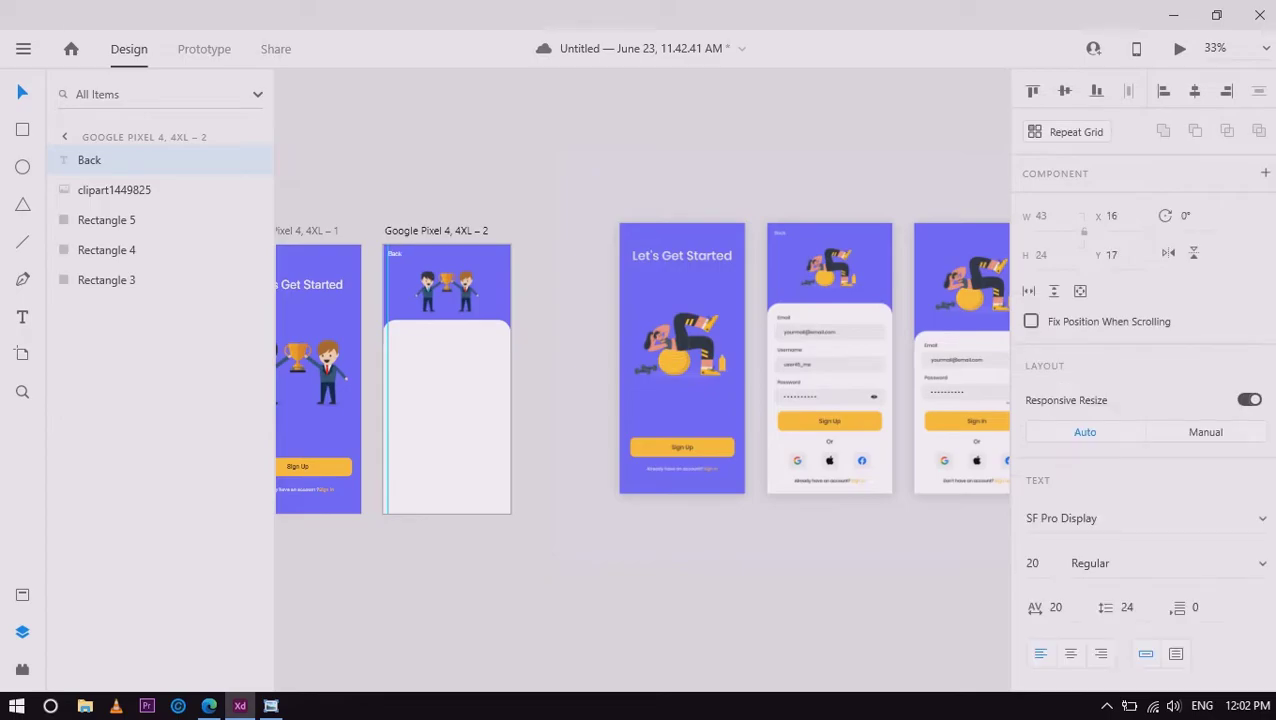
pyautogui.press('Escape')
pyautogui.press('Escape')
pyautogui.hotkey('ctrl', '+')
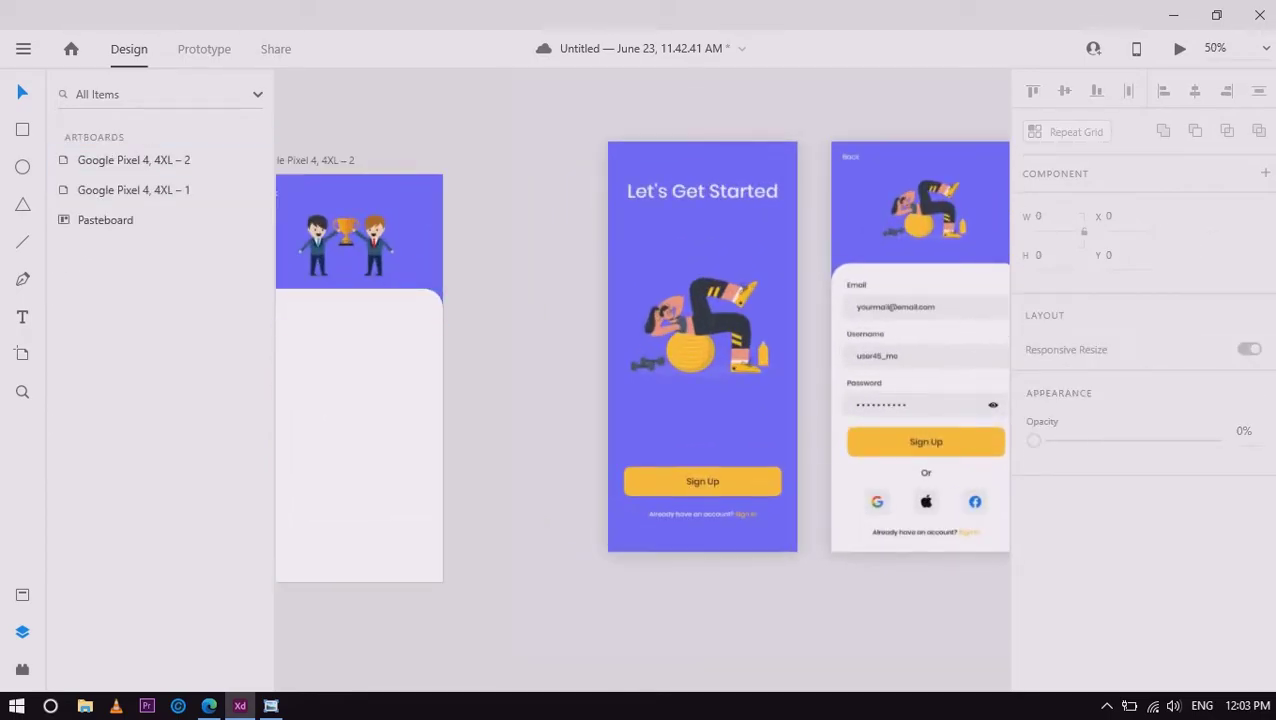
pyautogui.hscroll(-3, 640, 380)
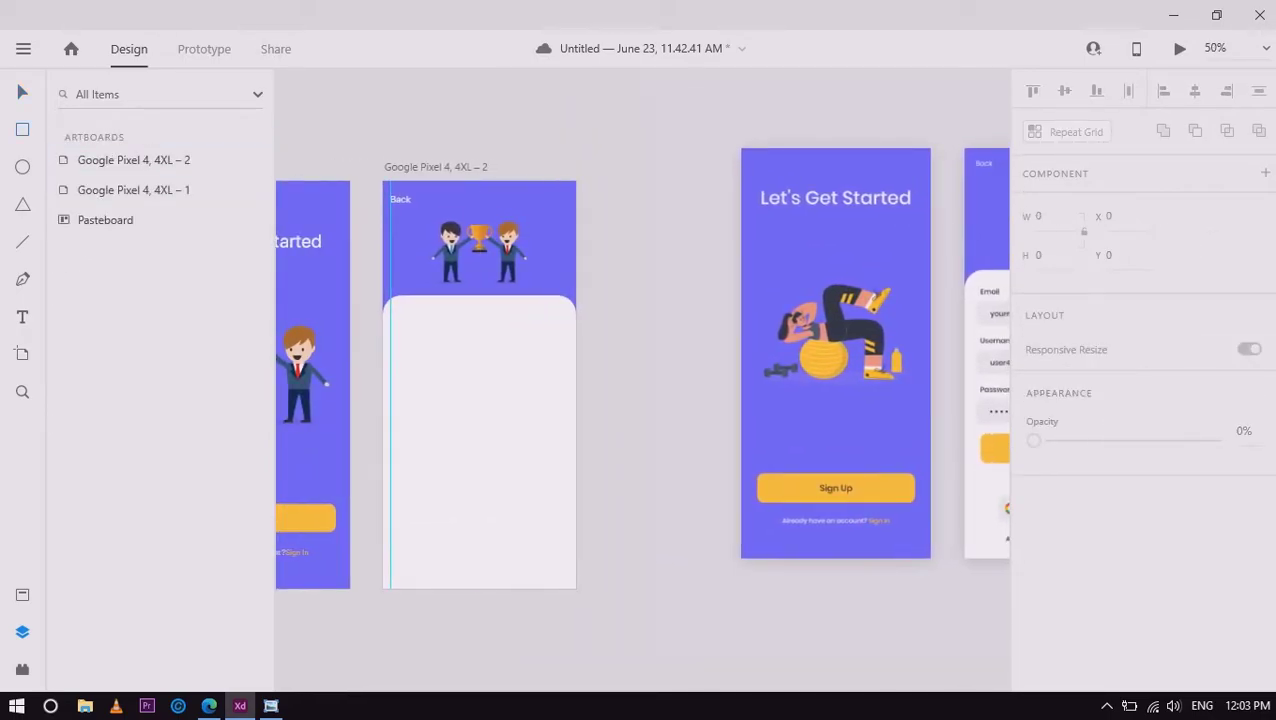
# Draw a field rectangle on the white card, centre it, and round its corners to 12
pyautogui.press('r')
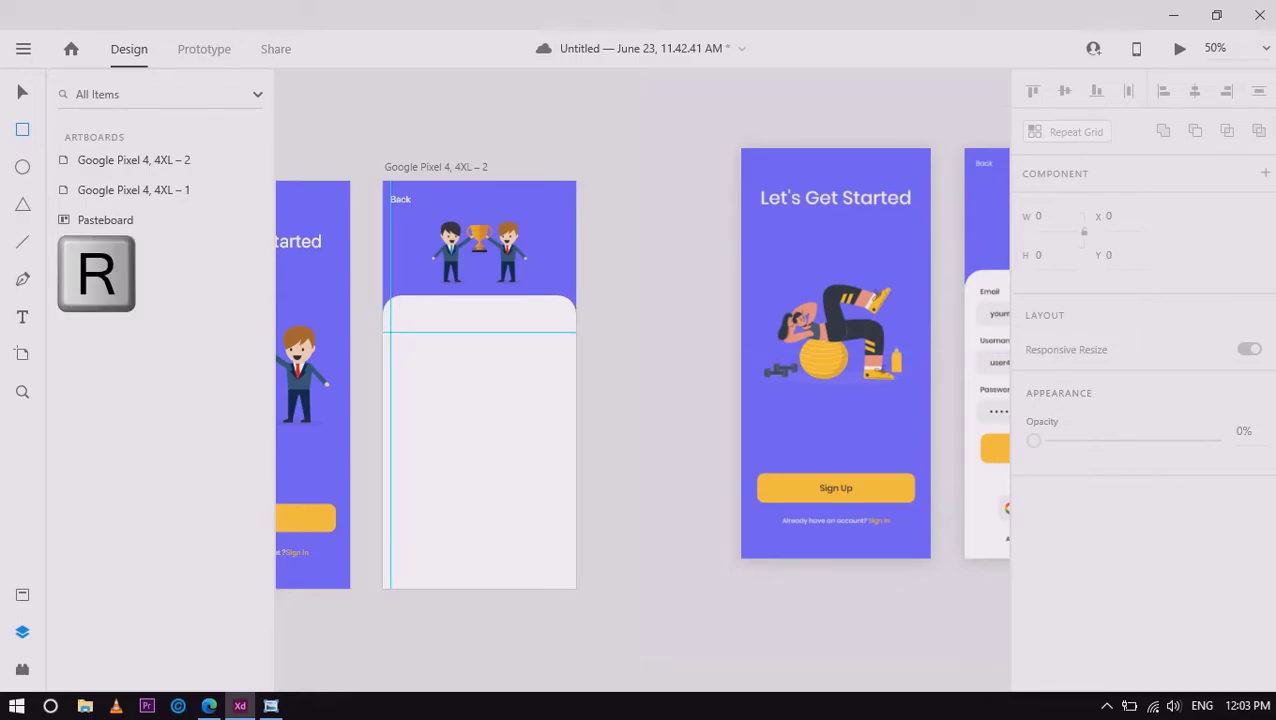
pyautogui.moveTo(391, 333)
pyautogui.mouseDown()
pyautogui.moveTo(428, 357)
pyautogui.moveTo(533, 361)
pyautogui.mouseUp()
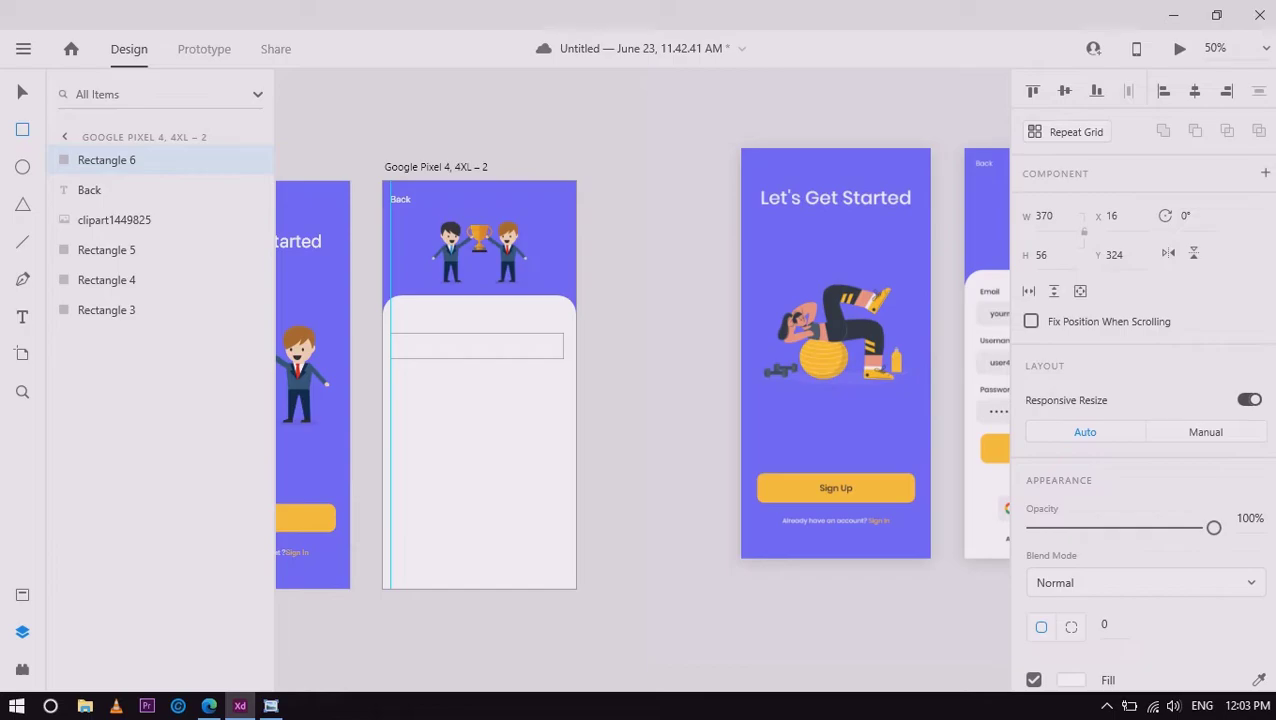
pyautogui.click(106, 160)
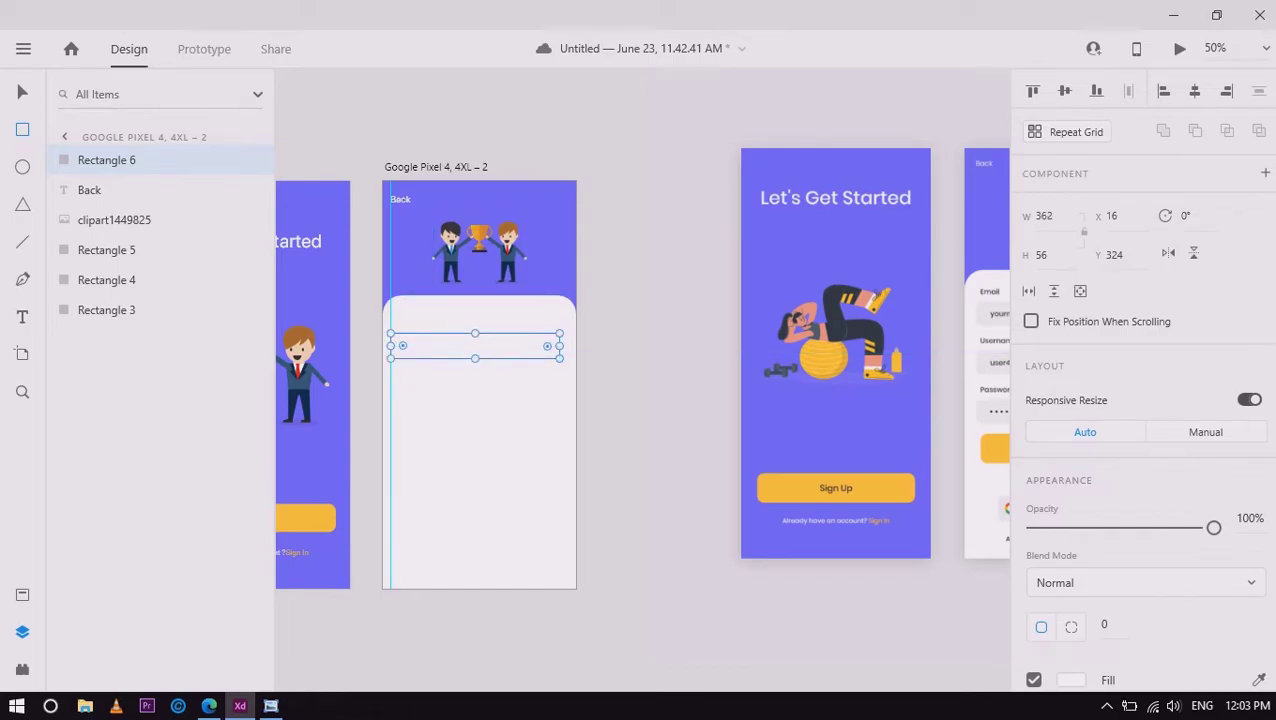
pyautogui.hotkey('ctrl', '=')
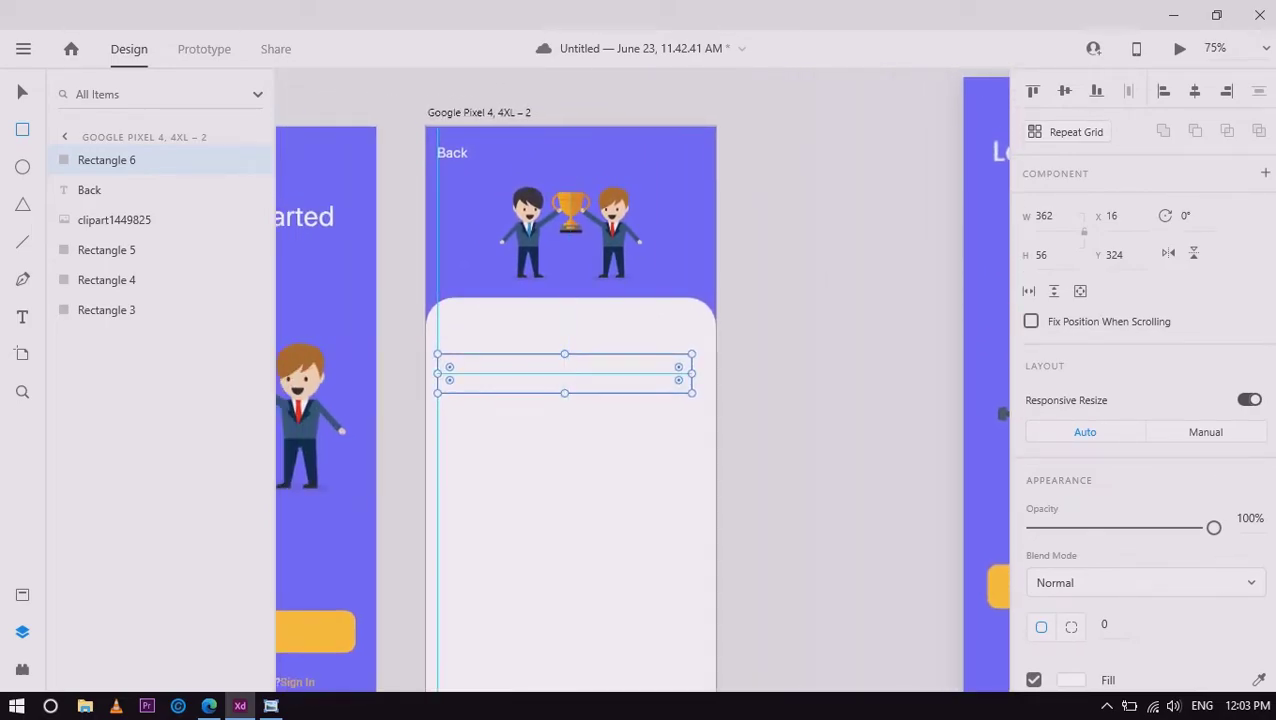
pyautogui.moveTo(565, 373); pyautogui.dragTo(571, 373)
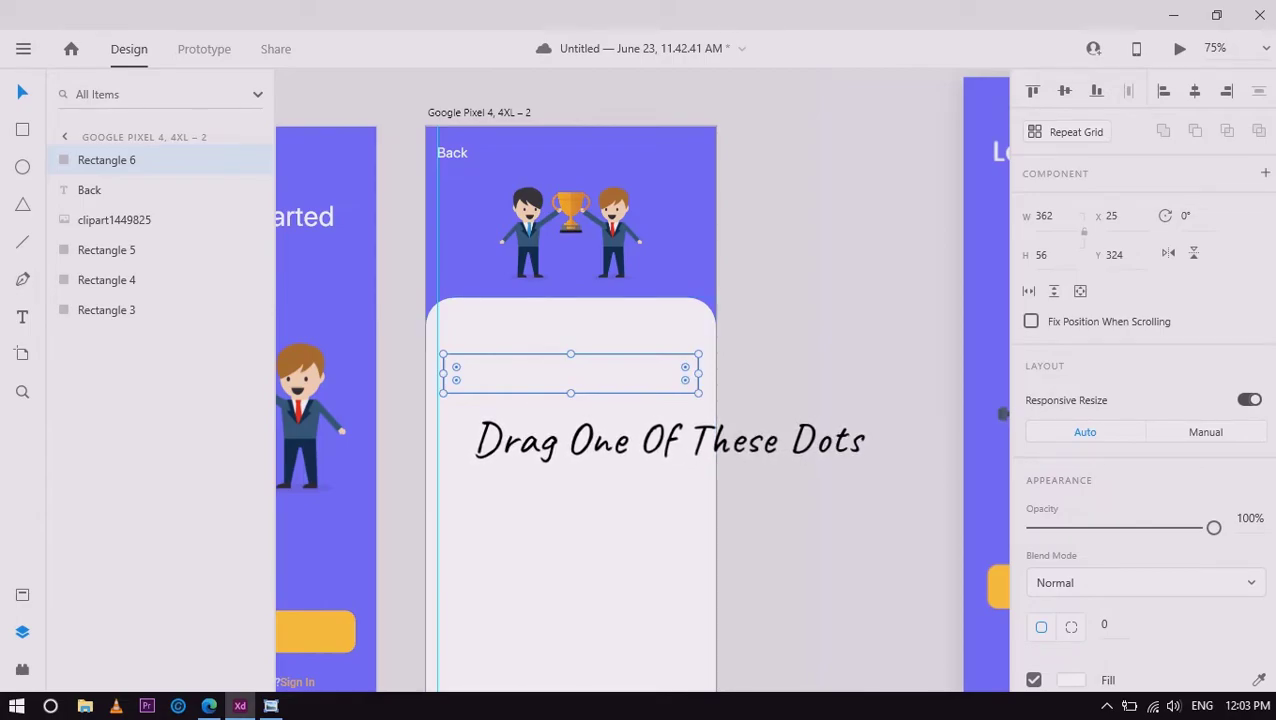
pyautogui.moveTo(685, 367); pyautogui.dragTo(690, 362)
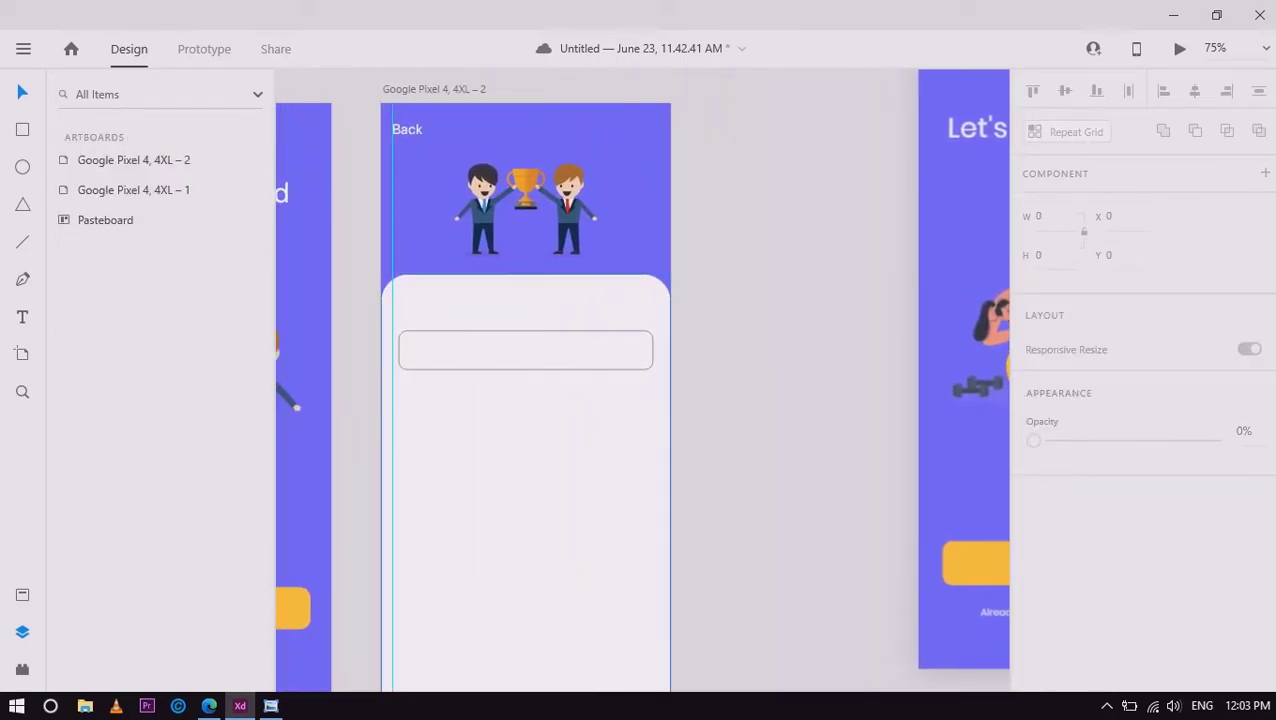
# Remove the field rectangle's border and give it a drop shadow
pyautogui.click(525, 350)
pyautogui.scroll(-3, 1140, 400)
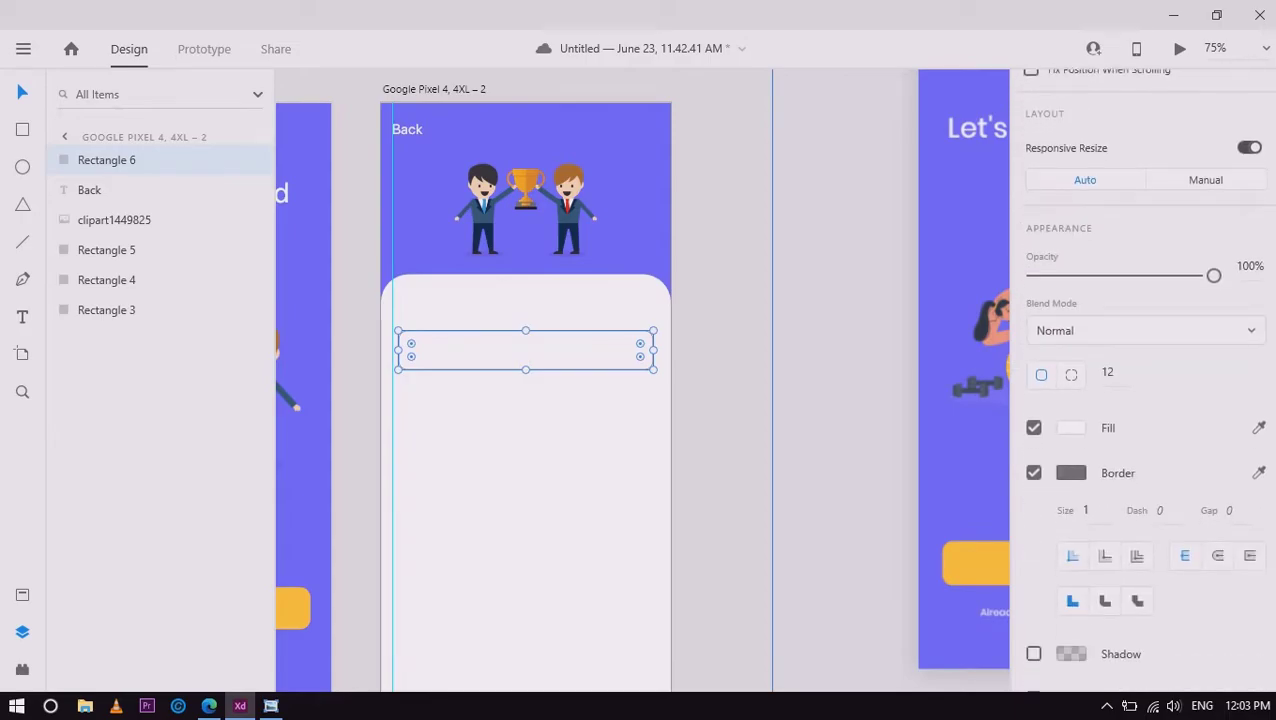
pyautogui.click(1033, 473)
pyautogui.scroll(1, 1140, 400)
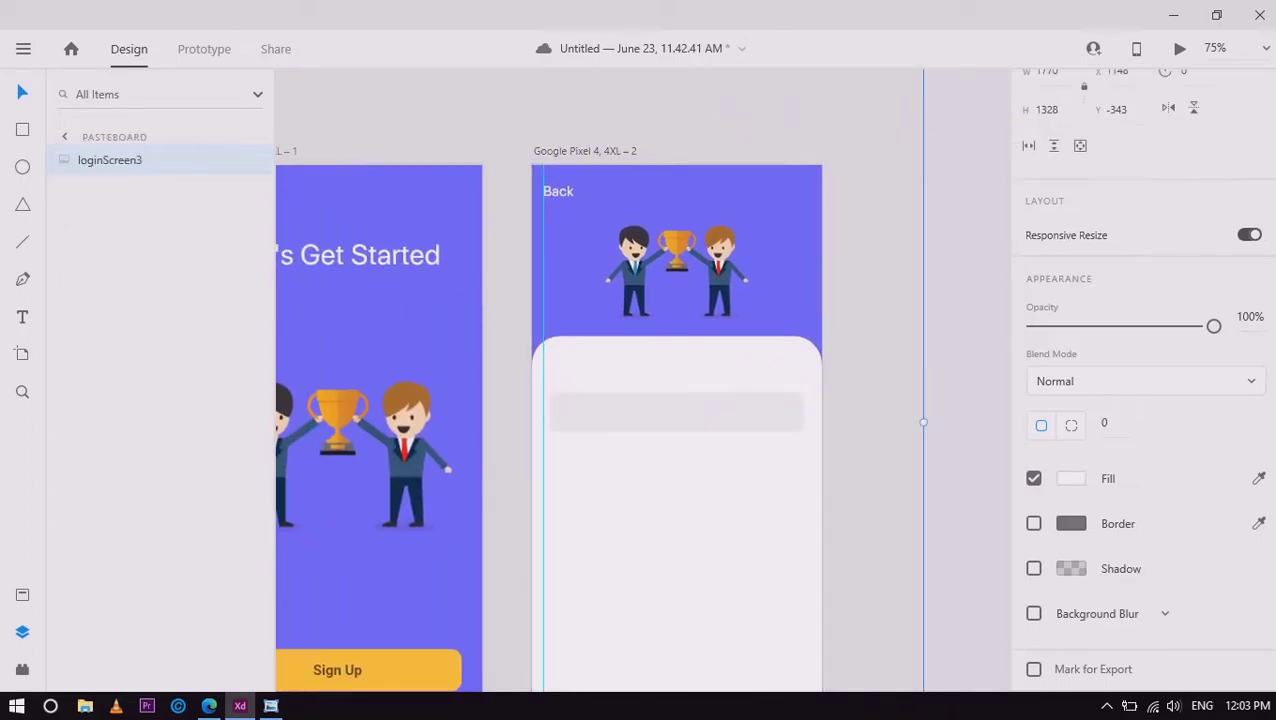
pyautogui.scroll(-1, 1140, 400)
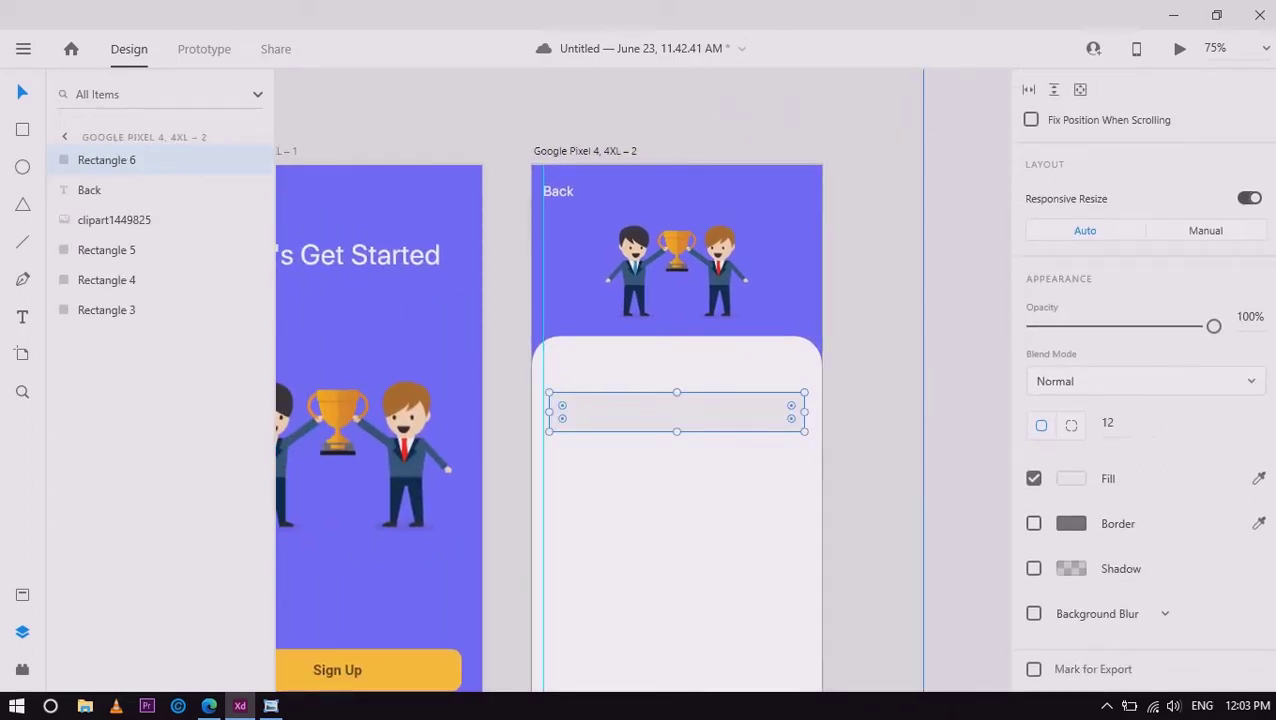
pyautogui.click(1033, 568)
pyautogui.click(965, 420)
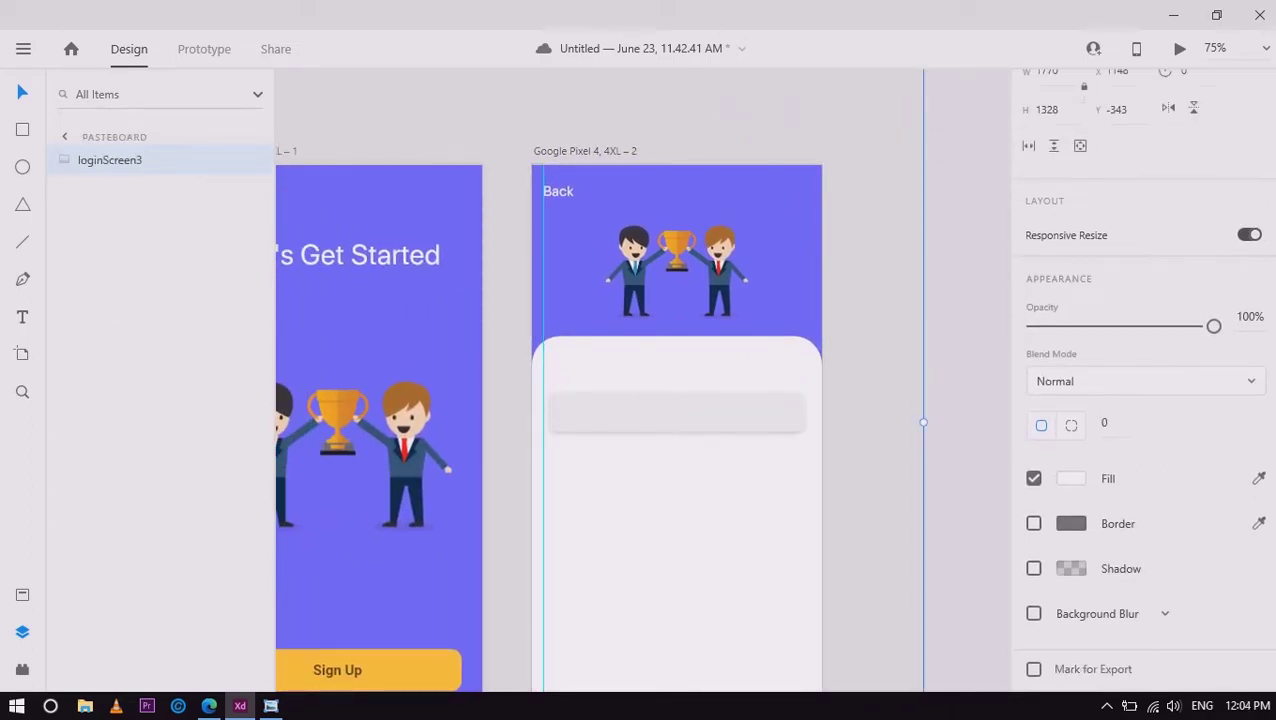
# Duplicate the field rectangle and place the copy below the first as a second input box
pyautogui.hotkey('ctrl', 'd')
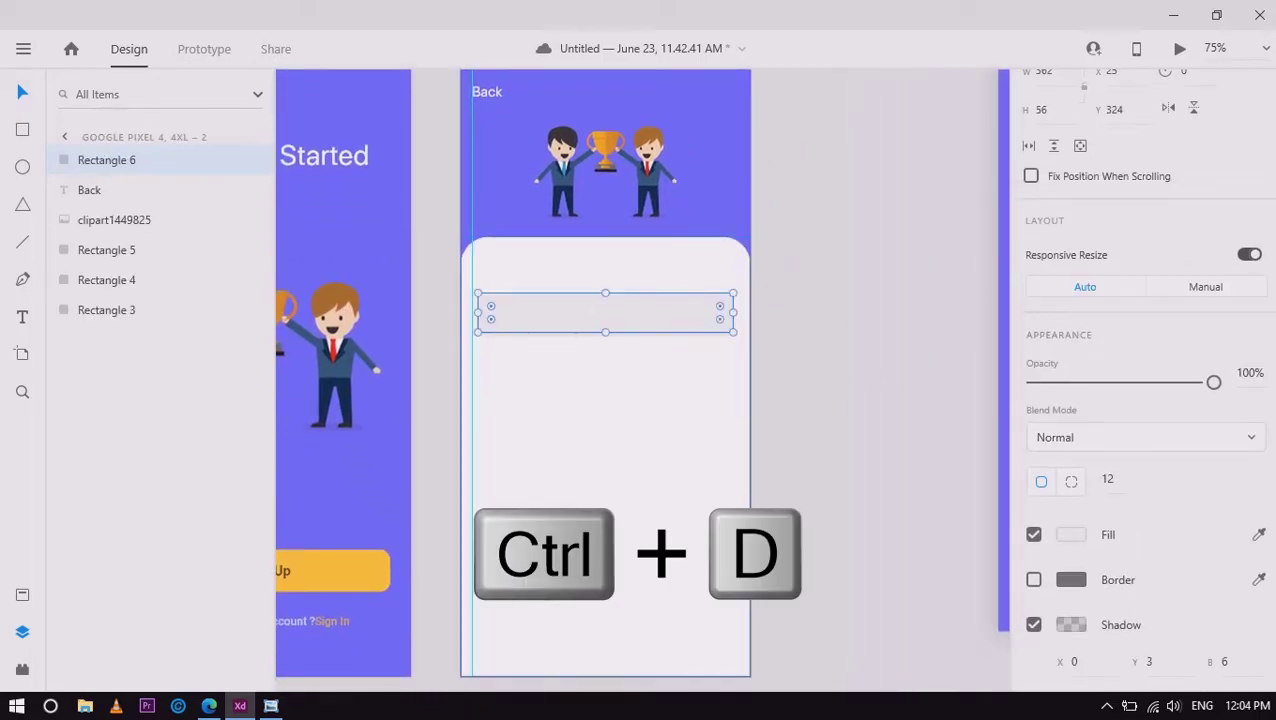
pyautogui.hotkey('ctrl', 'd')
pyautogui.moveTo(605, 312); pyautogui.dragTo(605, 378)
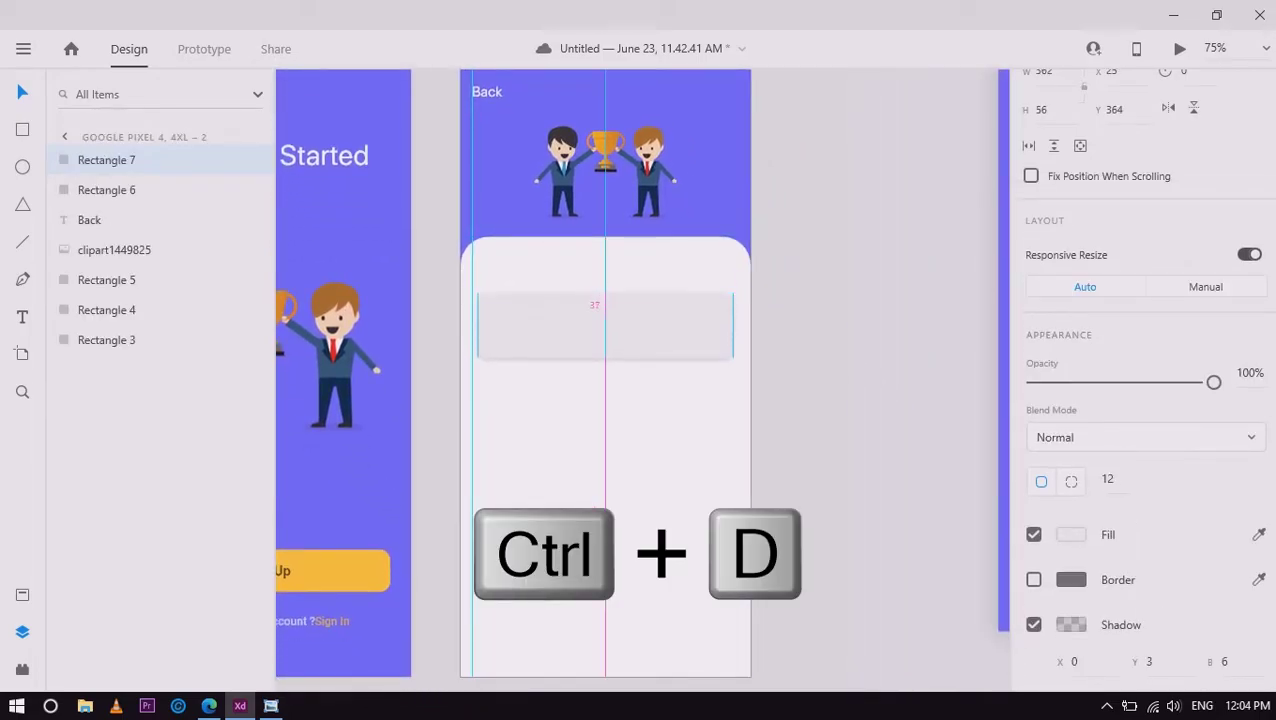
pyautogui.press('Escape')
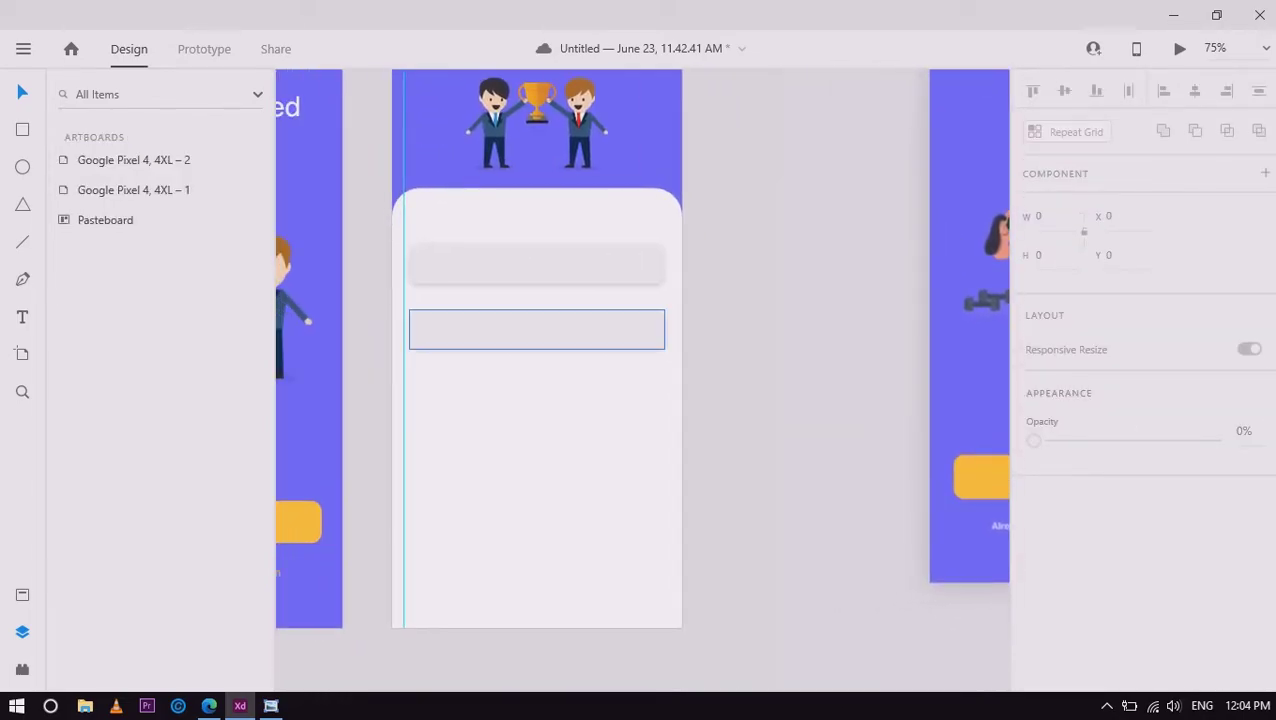
pyautogui.moveTo(536, 328); pyautogui.dragTo(536, 346)
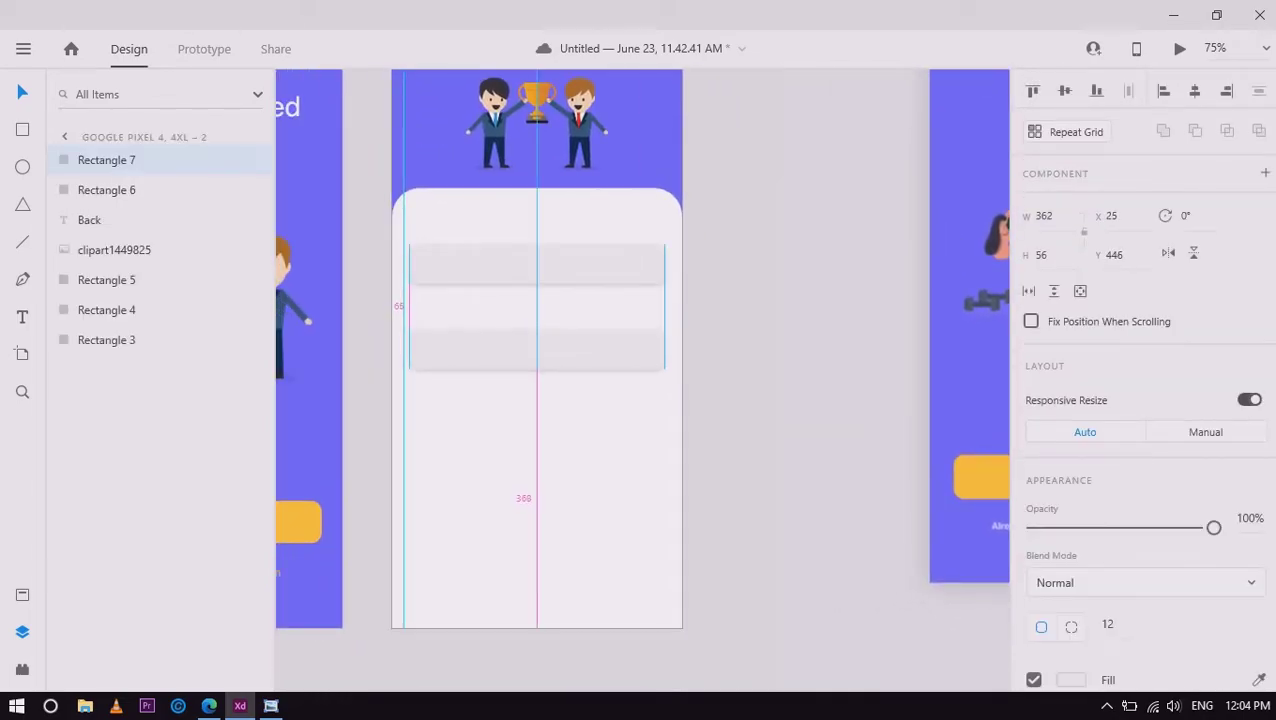
pyautogui.moveTo(536, 358); pyautogui.dragTo(536, 355)
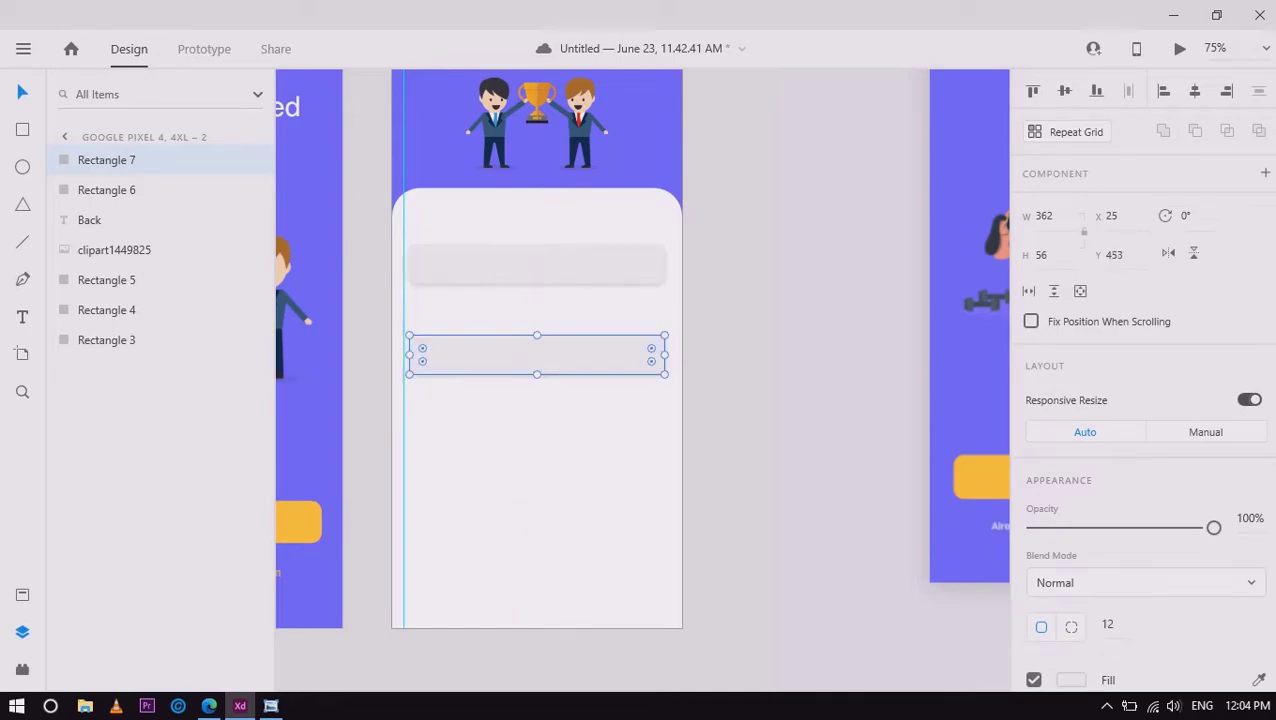
# Add a light grey 16 pt 'Email' label above the first input box
pyautogui.press('t')
pyautogui.click(419, 231)
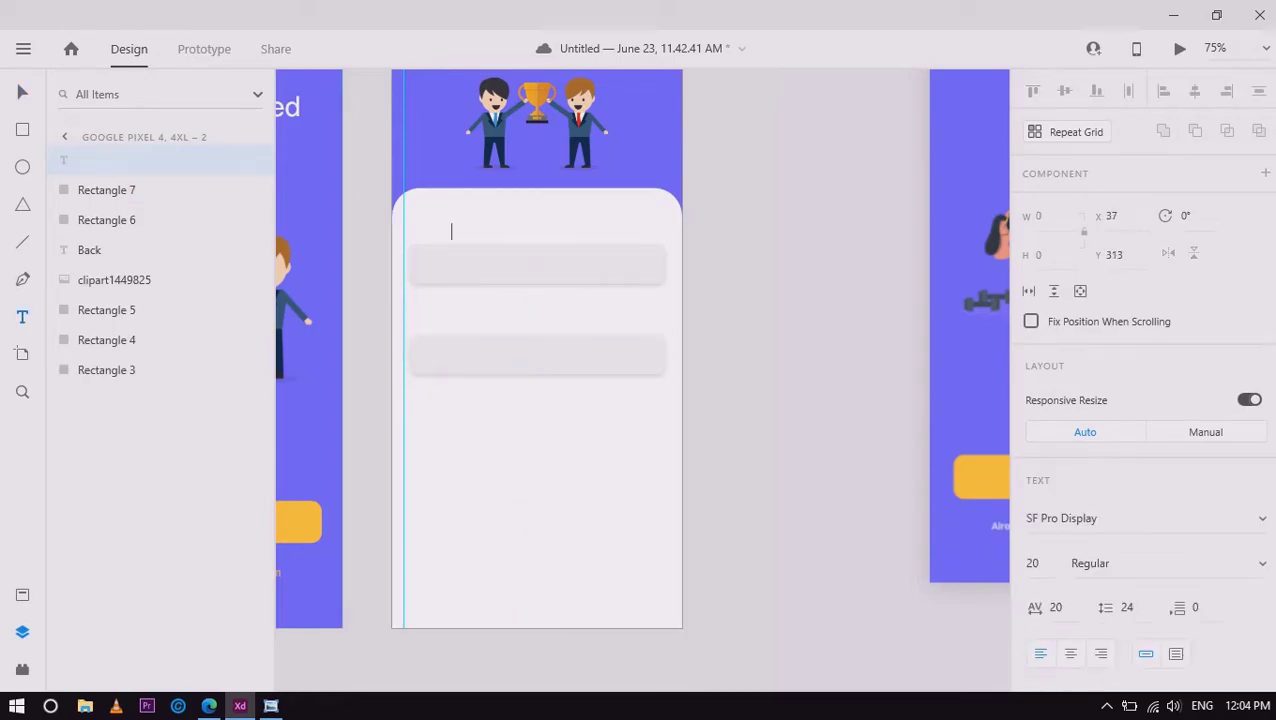
pyautogui.write('Email')
pyautogui.click(1071, 605)
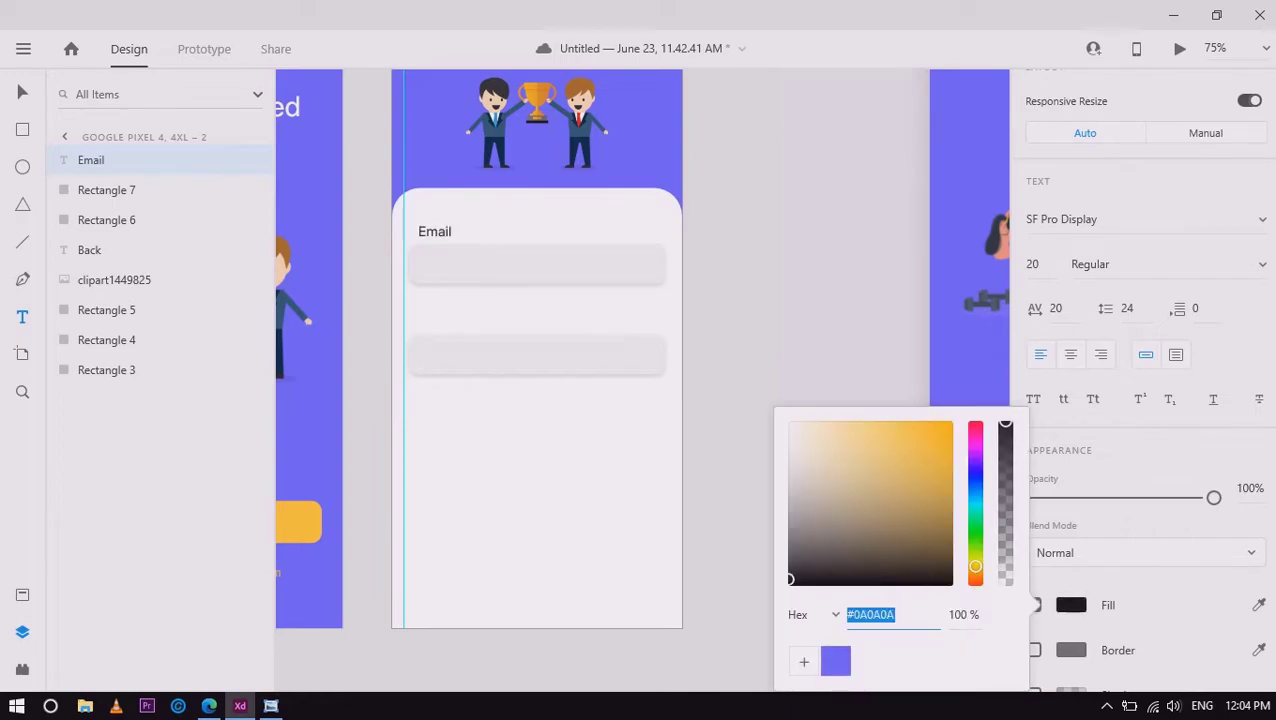
pyautogui.moveTo(790, 580); pyautogui.dragTo(790, 490)
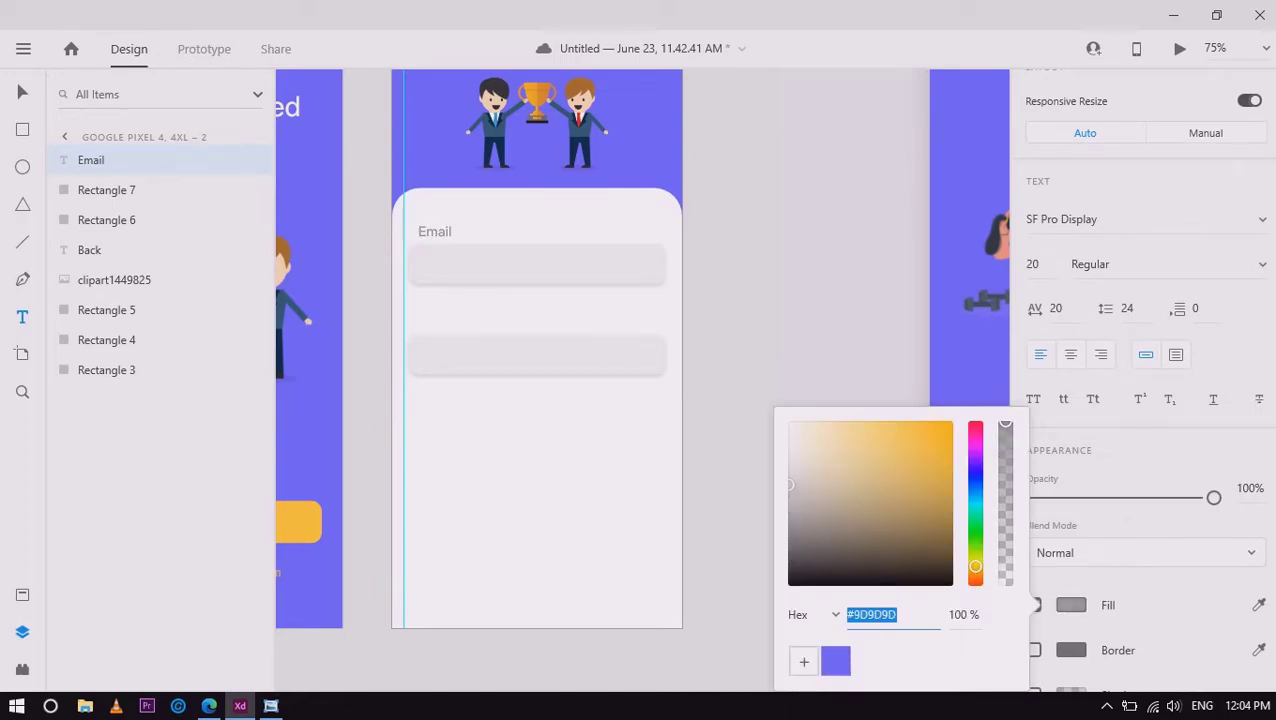
pyautogui.press('Escape')
pyautogui.write('14')
pyautogui.press('Return')
pyautogui.press('Escape')
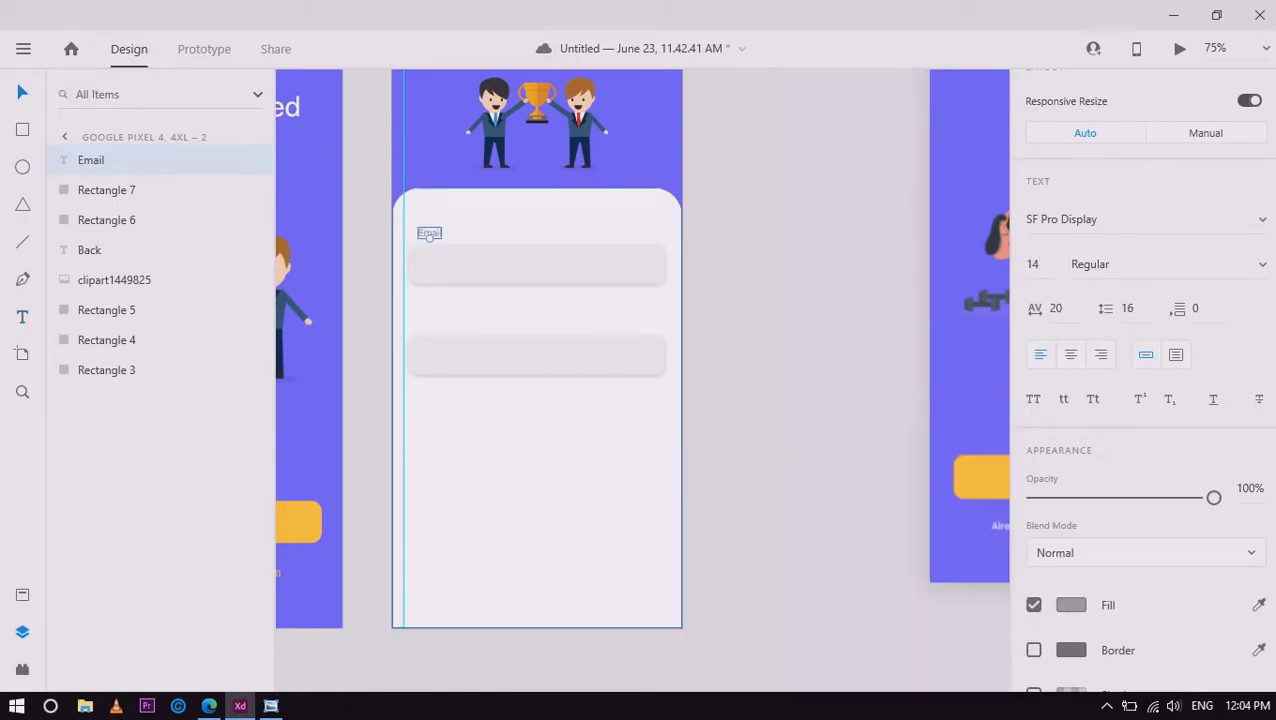
pyautogui.write('6')
pyautogui.press('Return')
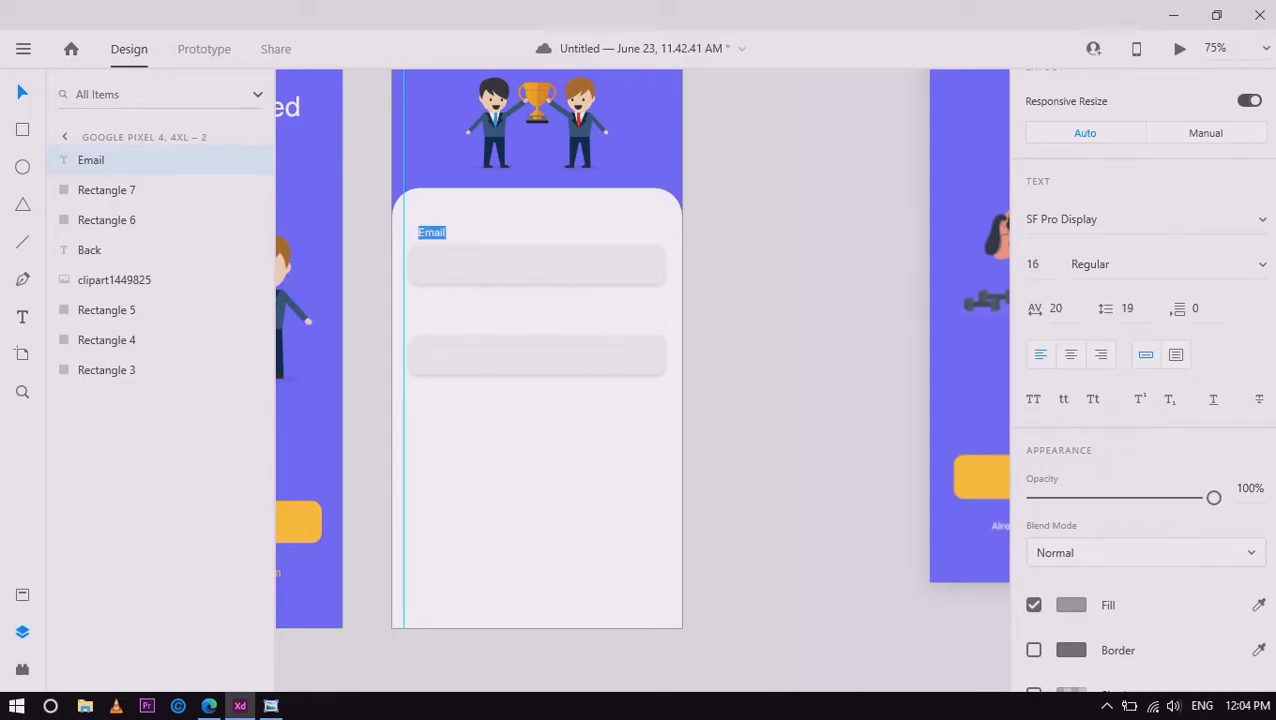
# Copy the label above the second box as the 'Password' label
pyautogui.hotkey('ctrl', 'd')
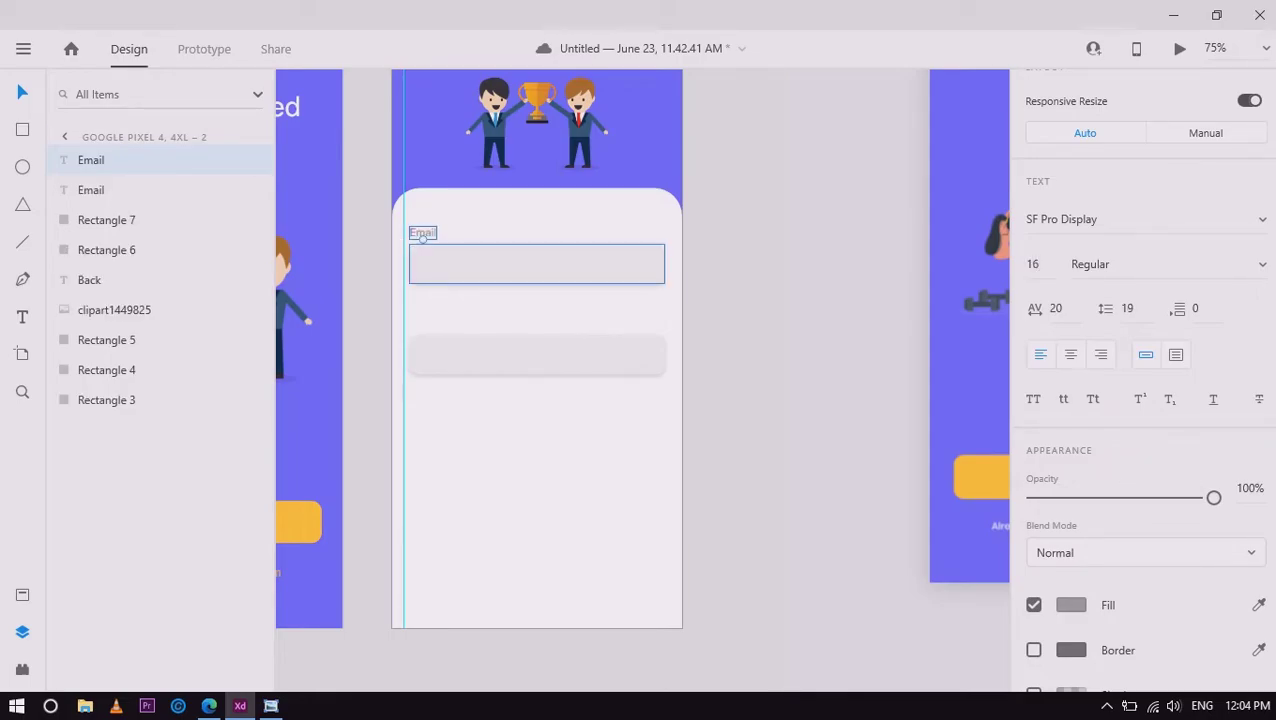
pyautogui.moveTo(422, 237); pyautogui.dragTo(422, 327)
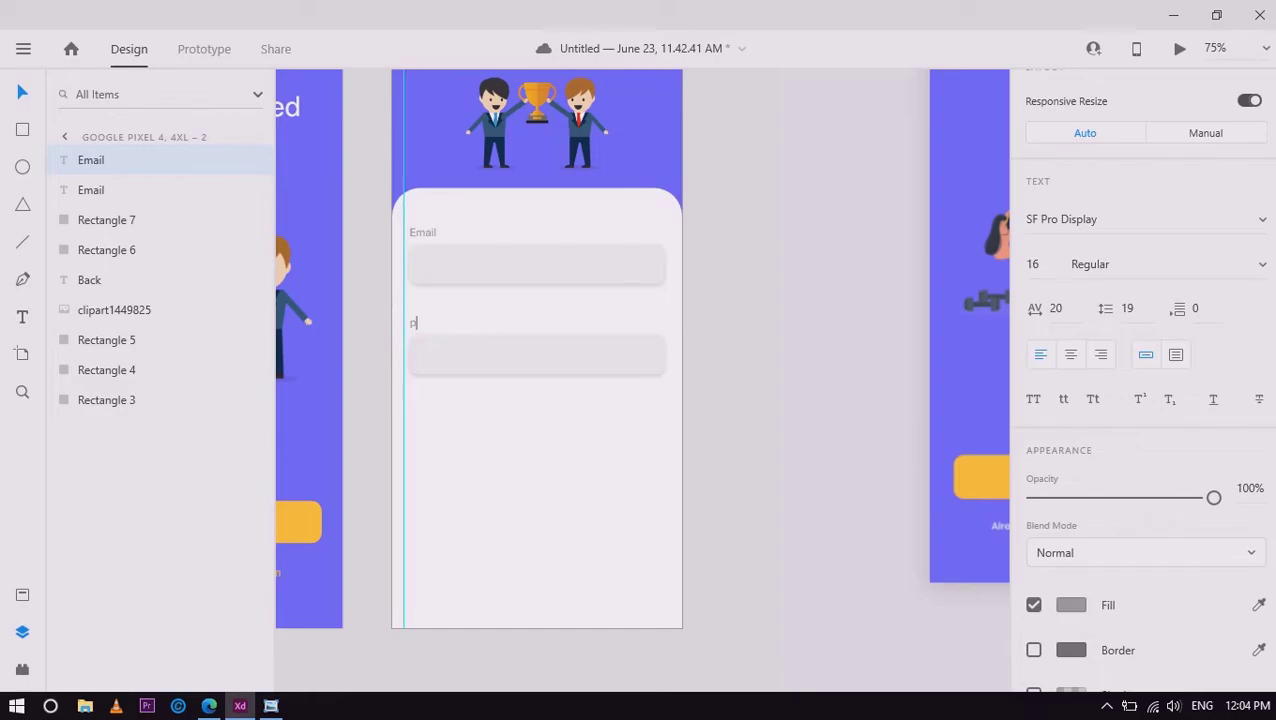
pyautogui.click(730, 400)
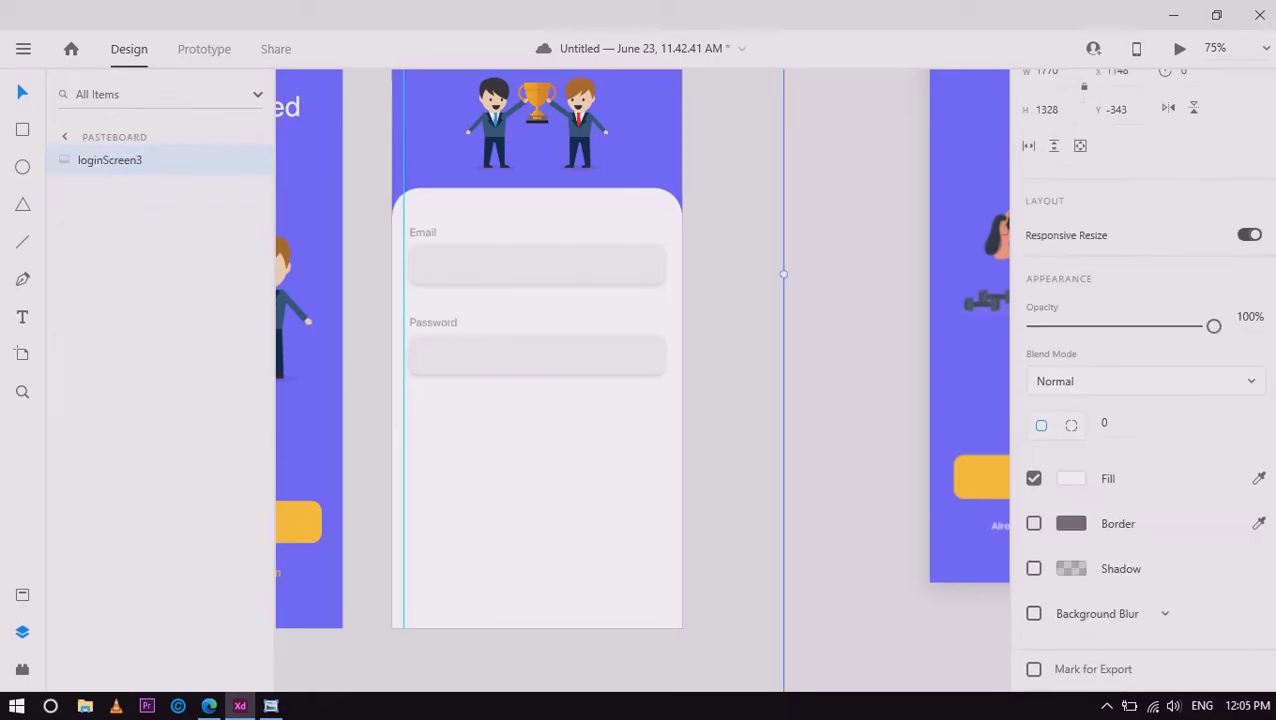
pyautogui.scroll(2, 560, 380)
pyautogui.click(449, 286)
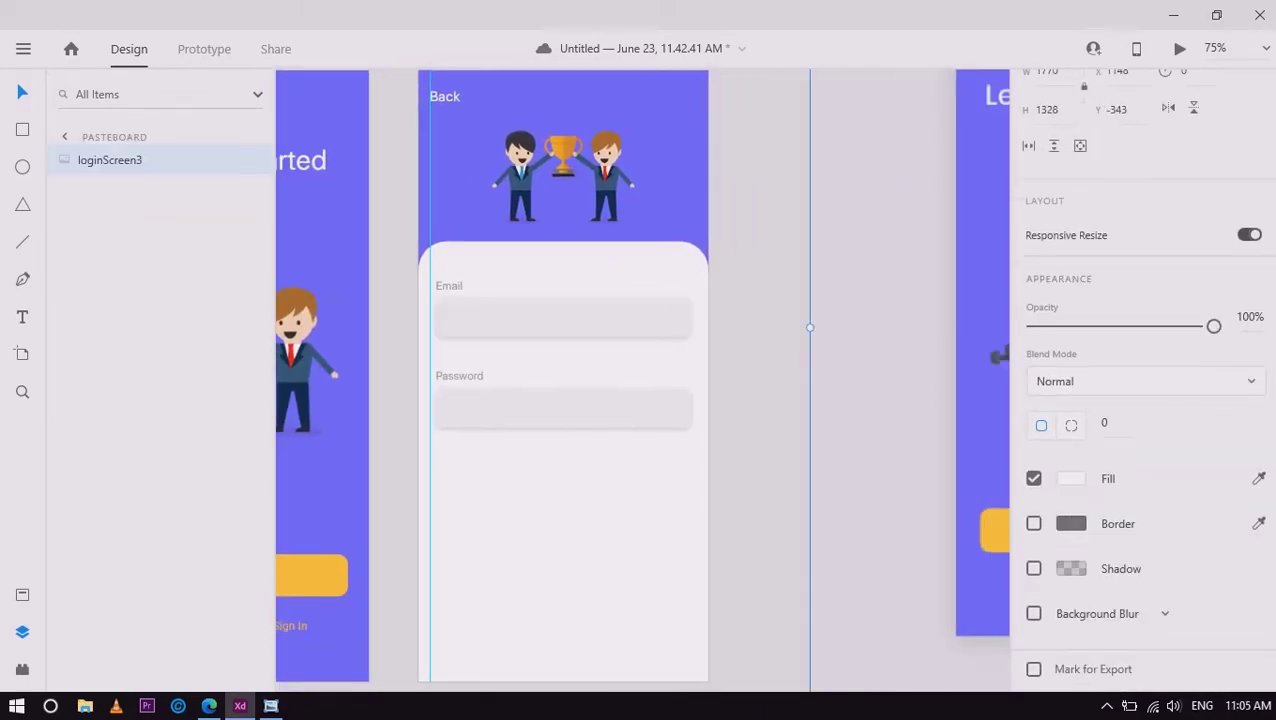
pyautogui.click(449, 286)
pyautogui.hotkey('ctrl', 'd')
pyautogui.moveTo(449, 286); pyautogui.dragTo(470, 317)
pyautogui.doubleClick(470, 317)
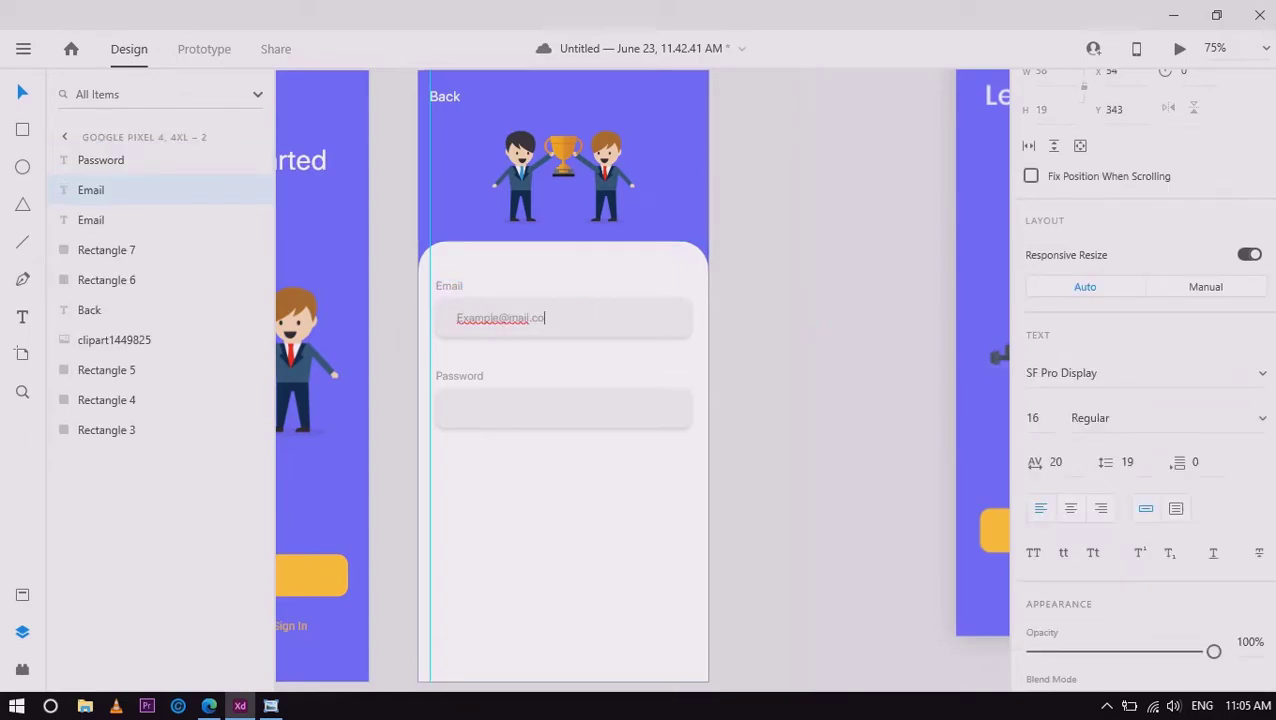
pyautogui.press('Escape')
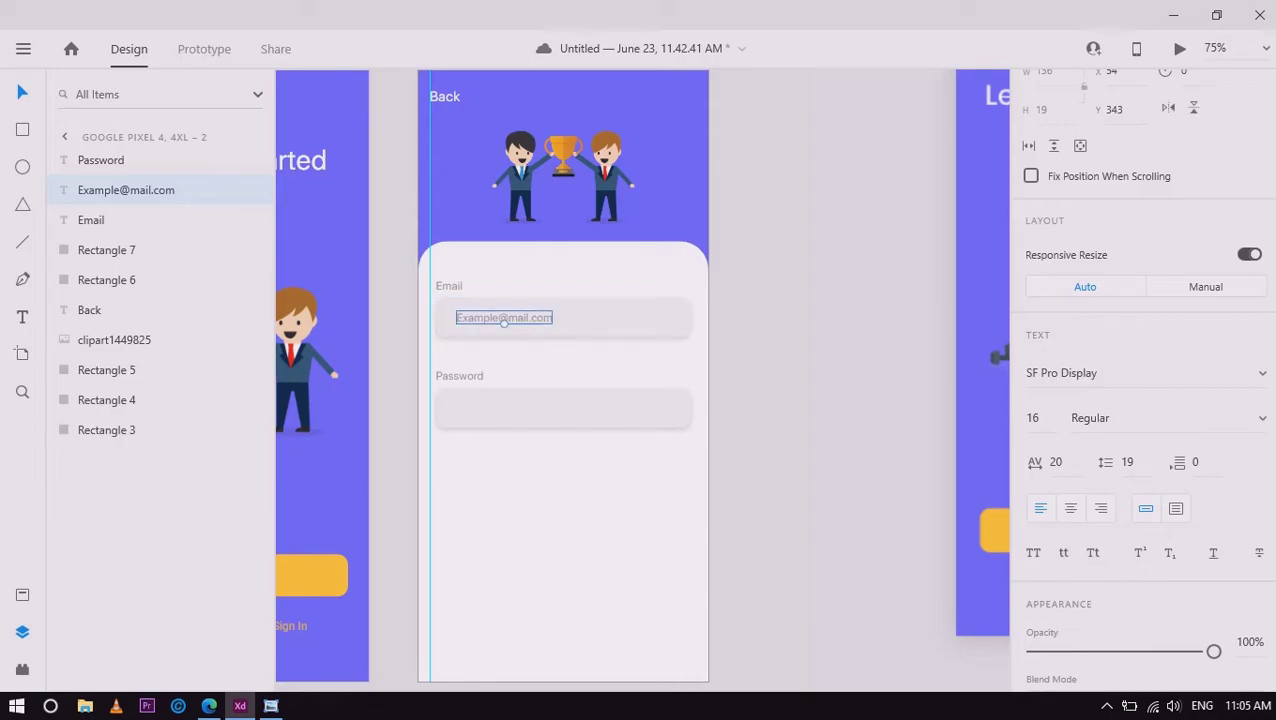
pyautogui.scroll(-3, 1140, 400)
pyautogui.click(1070, 522)
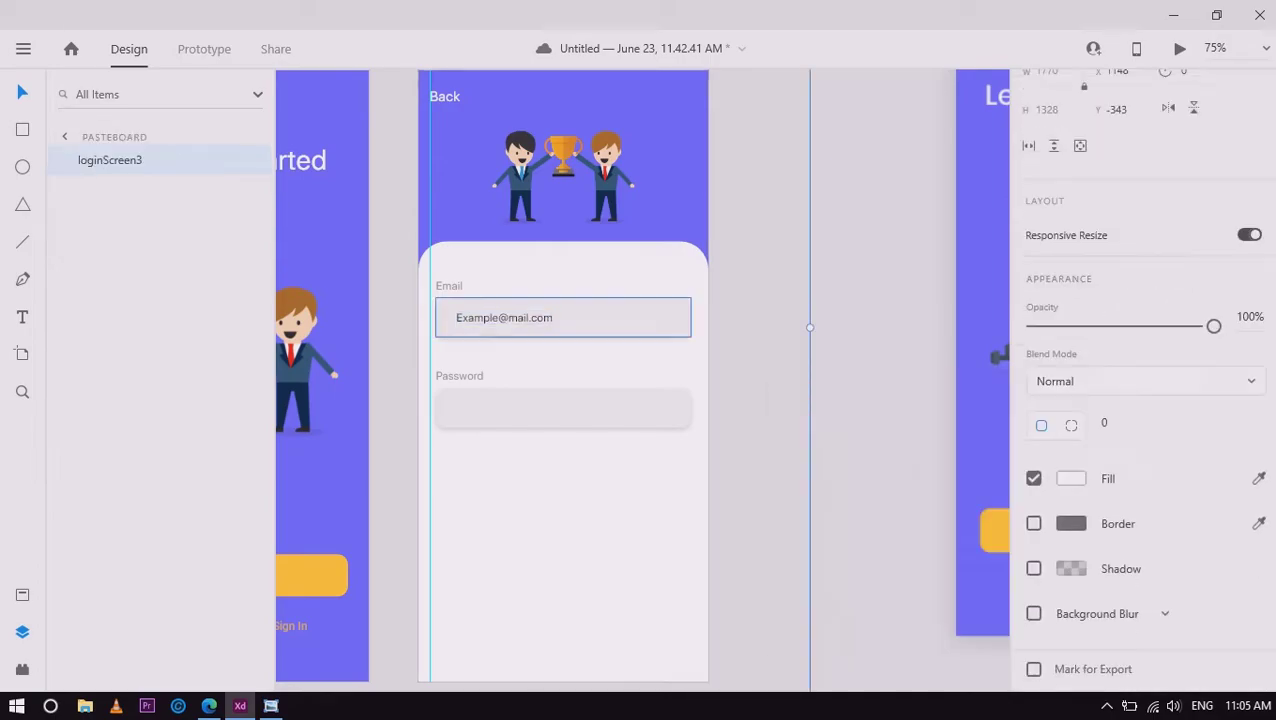
pyautogui.click(563, 408)
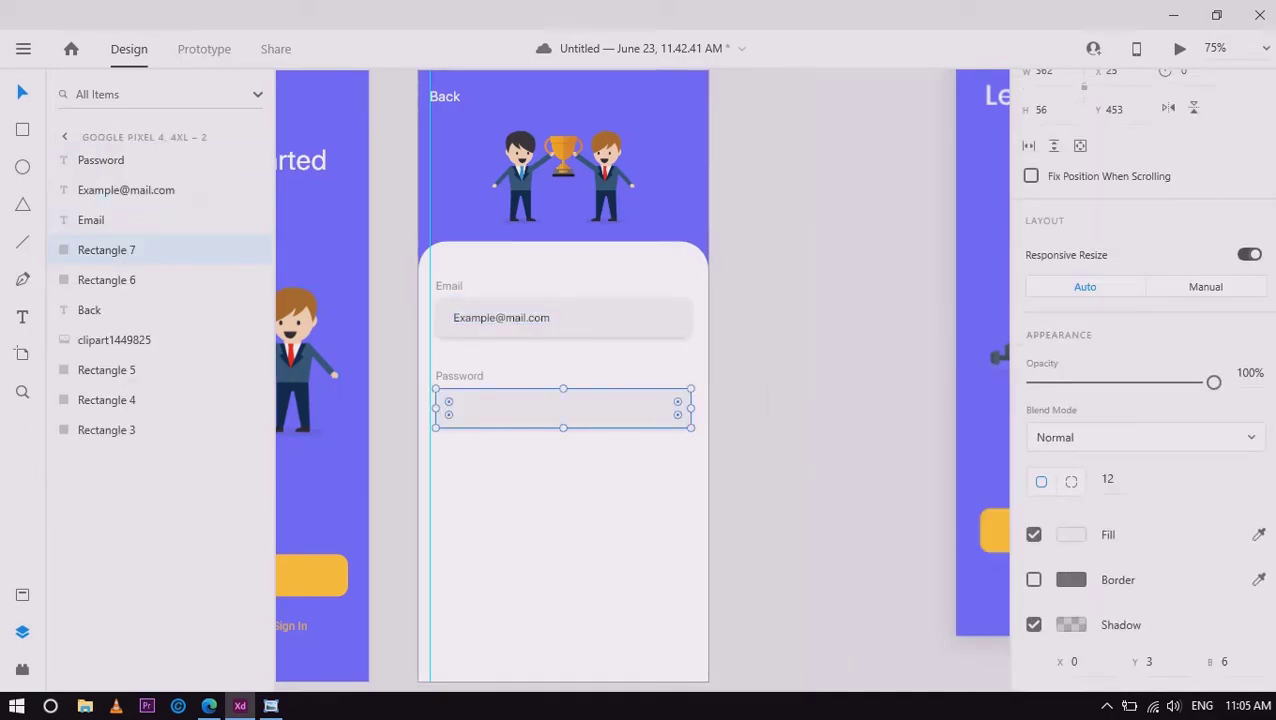
pyautogui.hotkey('ctrl', '=')
pyautogui.hotkey('ctrl', '=')
# Draw a small round dark grey dot inside the password box
pyautogui.moveTo(445, 385); pyautogui.dragTo(482, 403)
pyautogui.hotkey('ctrl', 'z')
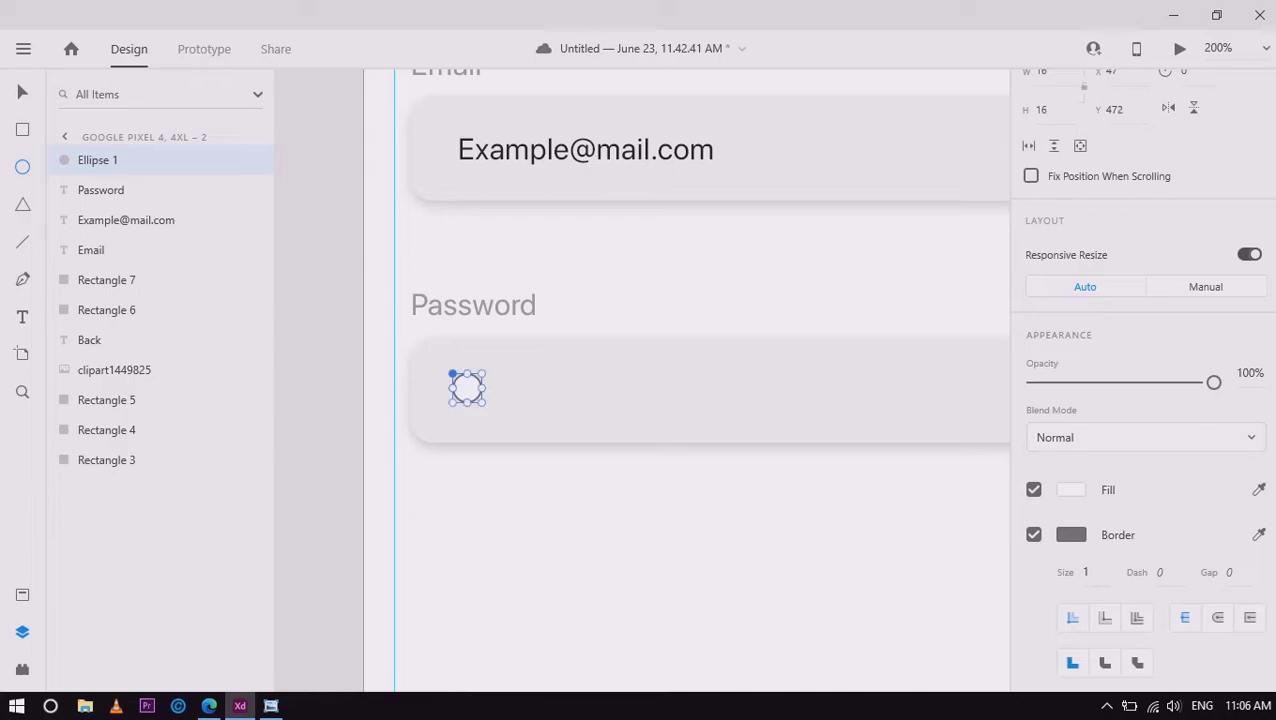
pyautogui.scroll(-3, 1140, 400)
pyautogui.click(1071, 342)
pyautogui.moveTo(790, 392); pyautogui.dragTo(790, 340)
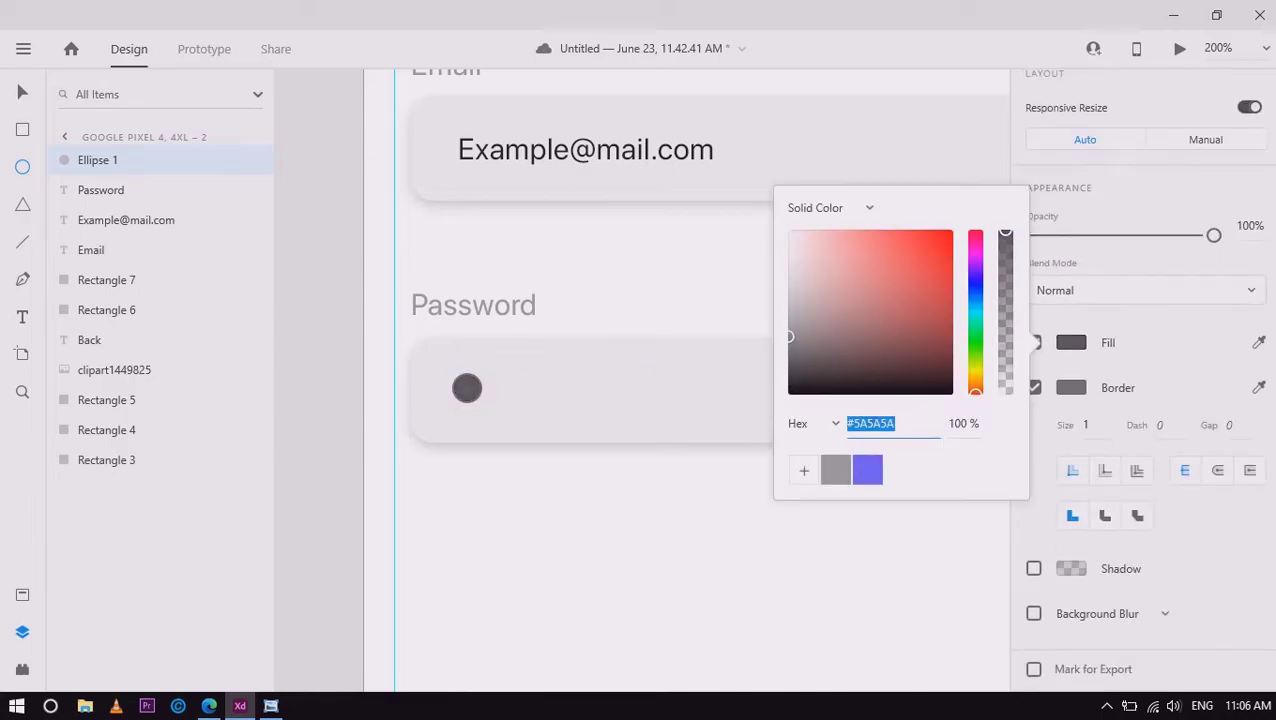
pyautogui.press('Escape')
# Duplicate the dot repeatedly to build a row of nine dots
pyautogui.hotkey('ctrl', 'd')
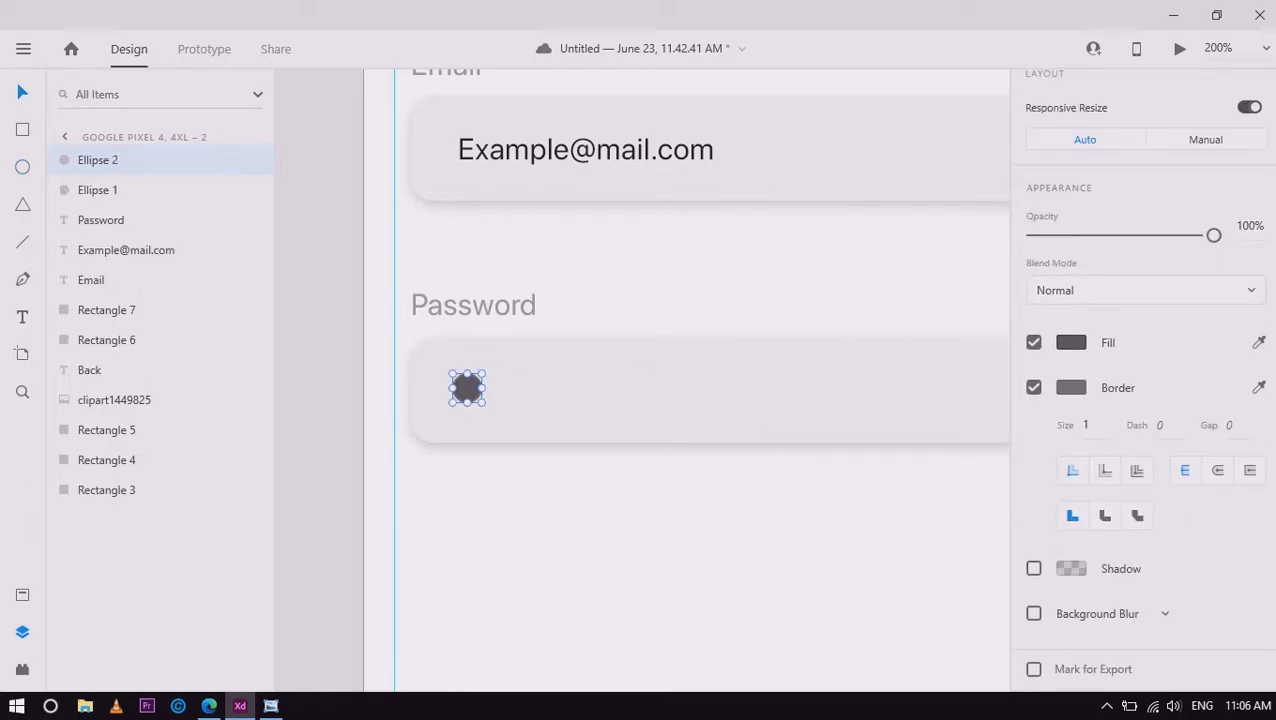
pyautogui.moveTo(467, 388); pyautogui.dragTo(545, 388)
pyautogui.hotkey('ctrl', 'd')
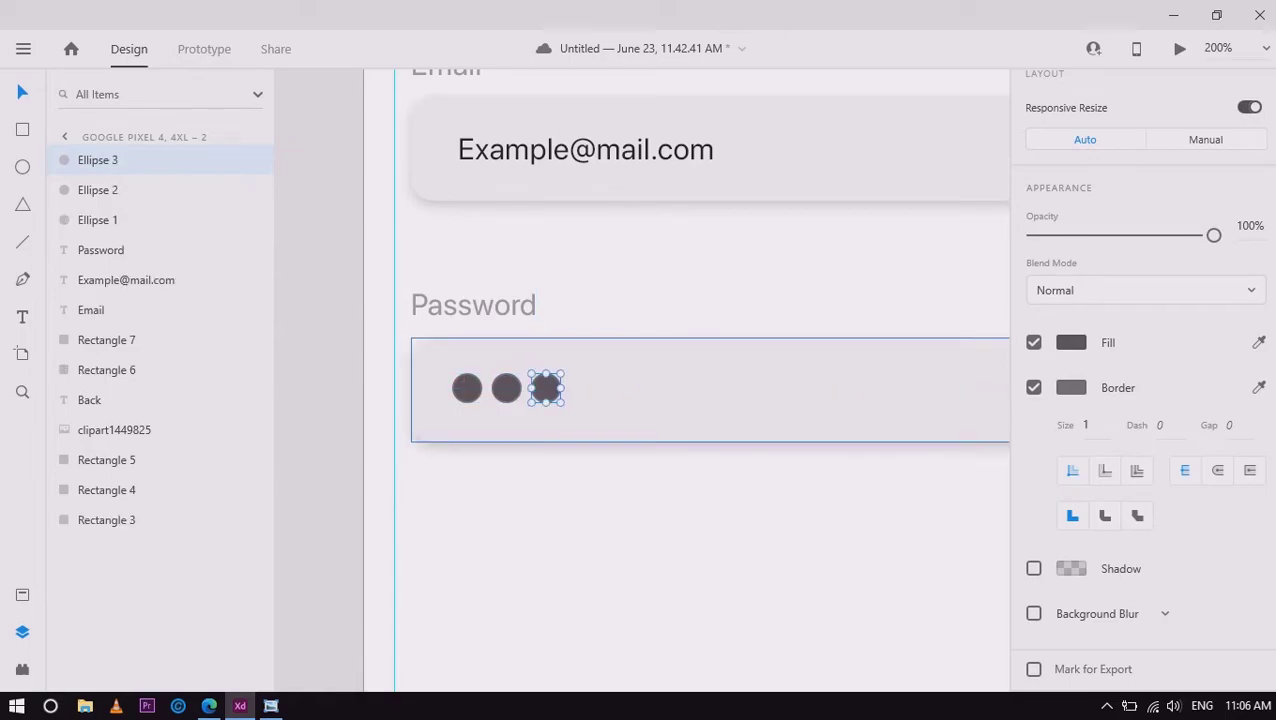
pyautogui.click(464, 440)
pyautogui.click(98, 220)
pyautogui.keyDown('shift'); pyautogui.click(98, 160); pyautogui.keyUp('shift')
pyautogui.hotkey('ctrl', 'd')
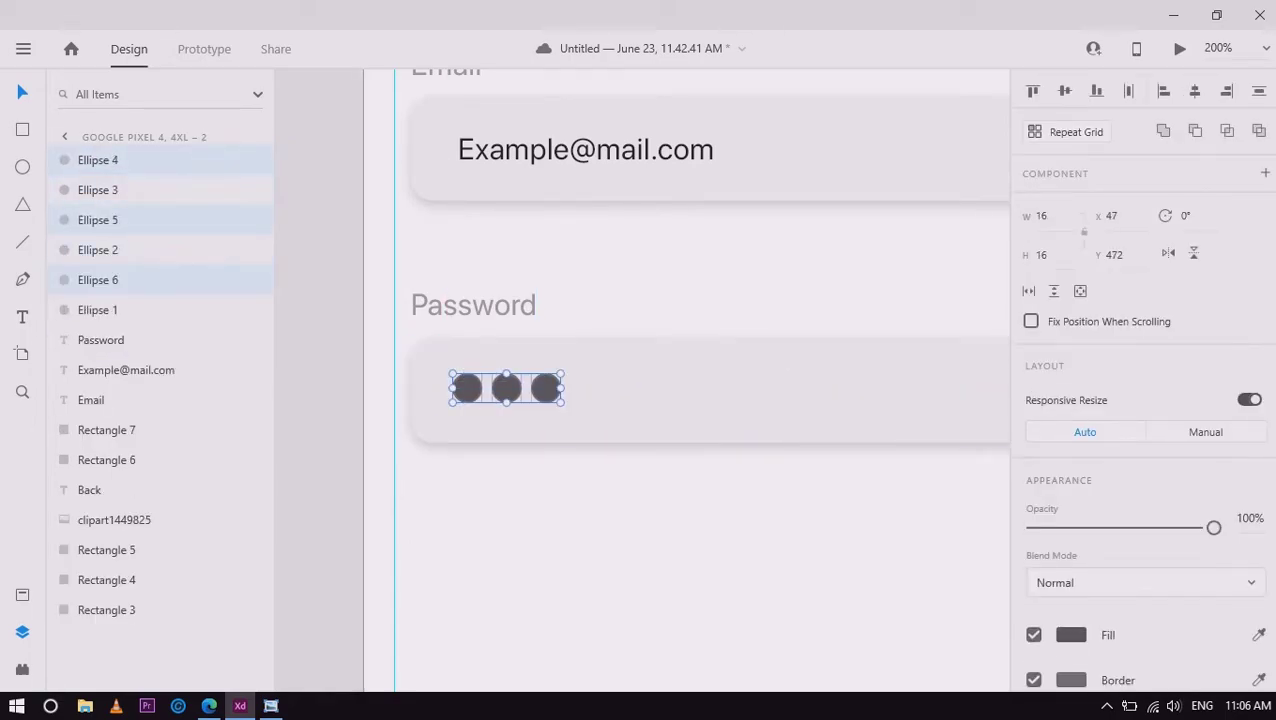
pyautogui.hotkey('shift', 'Right')
pyautogui.hotkey('shift', 'Right')
pyautogui.hotkey('shift', 'Right')
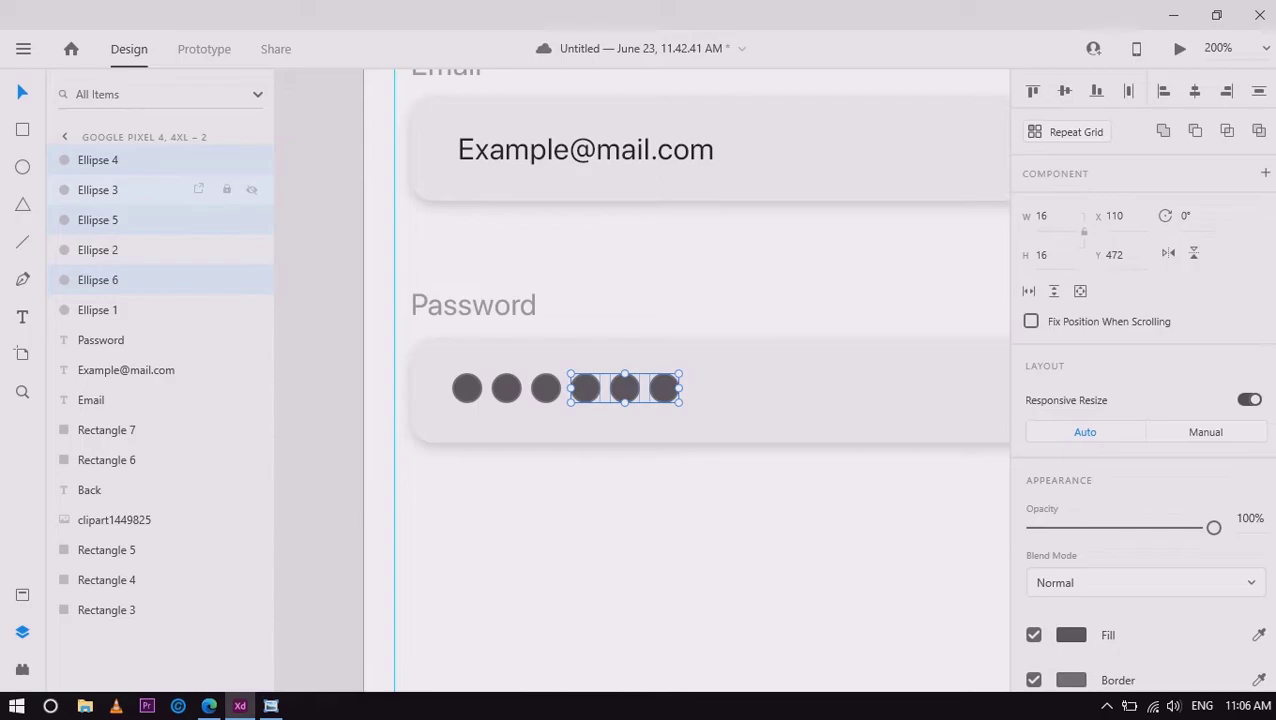
pyautogui.click(98, 160)
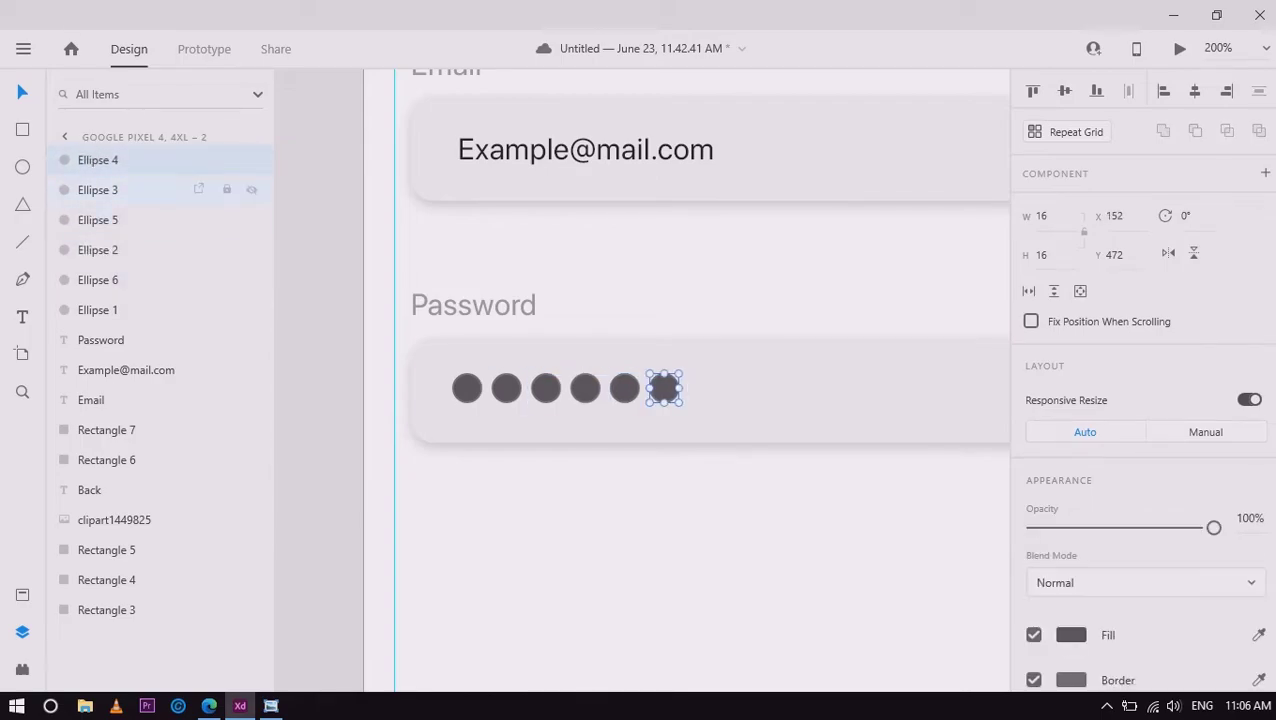
pyautogui.keyDown('shift'); pyautogui.click(98, 220); pyautogui.keyUp('shift')
pyautogui.hotkey('ctrl', 'd')
pyautogui.moveTo(664, 388); pyautogui.dragTo(703, 387)
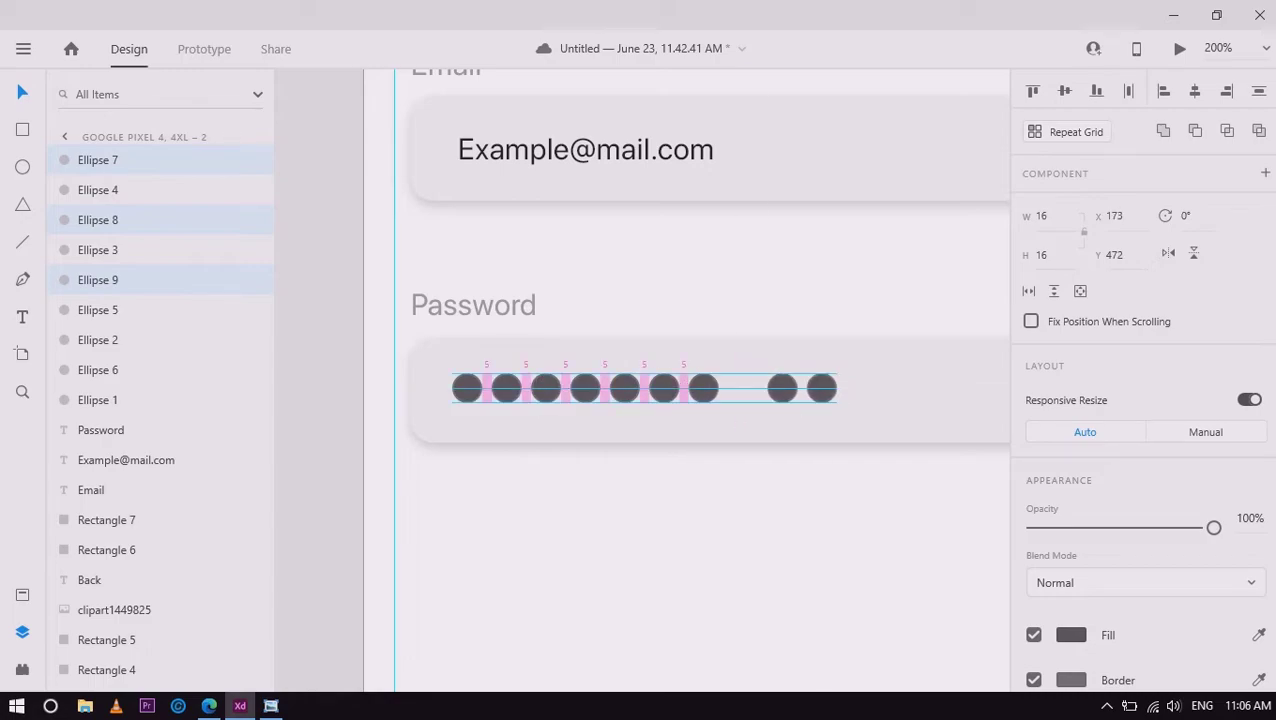
pyautogui.press('Escape')
# Pull the ninth dot into the row and distribute all nine dots horizontally
pyautogui.moveTo(782, 388); pyautogui.dragTo(743, 388)
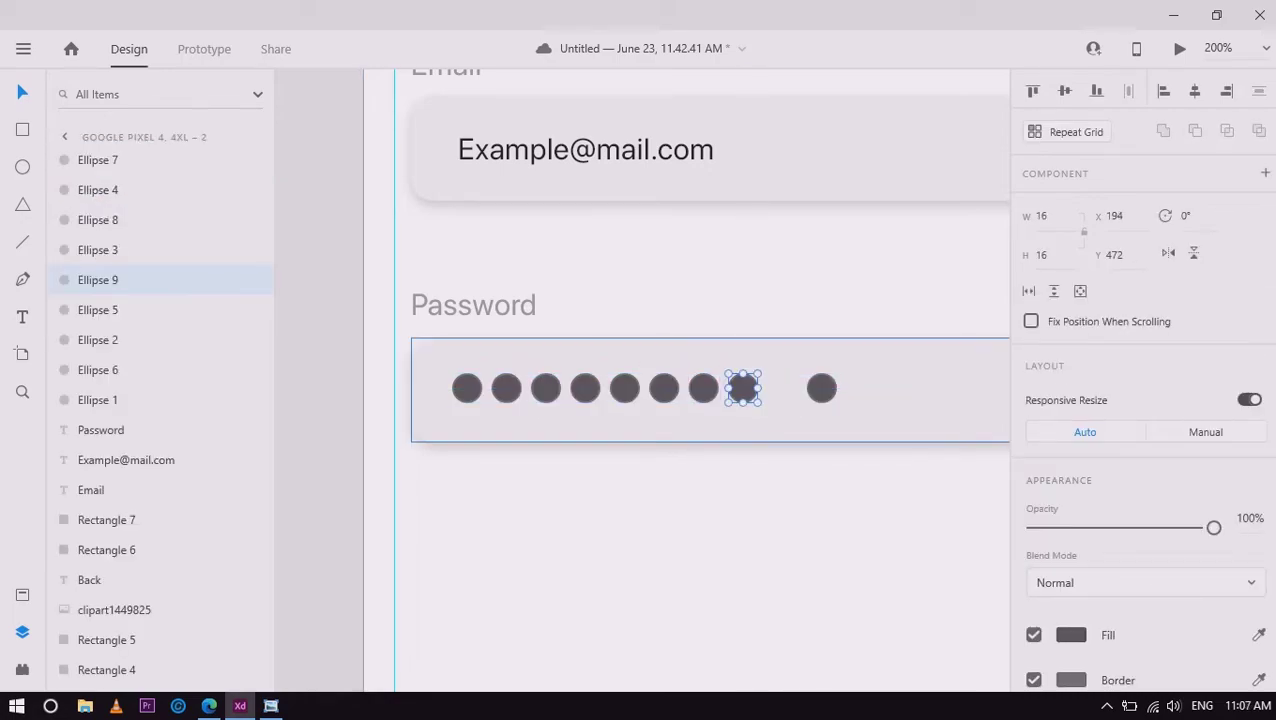
pyautogui.click(821, 388)
pyautogui.moveTo(829, 441); pyautogui.dragTo(413, 335)
pyautogui.hotkey('ctrl', 'shift', 'h')
pyautogui.press('Escape')
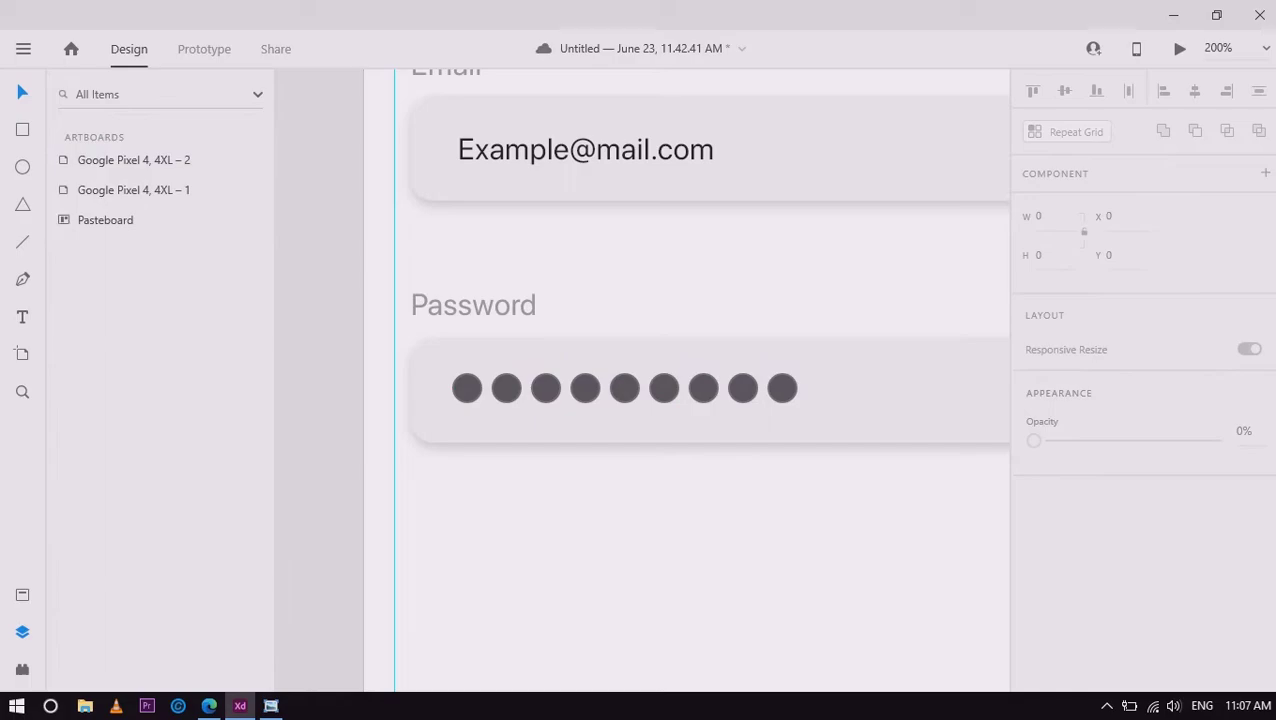
pyautogui.hotkey('ctrl', '-')
pyautogui.hotkey('ctrl', '-')
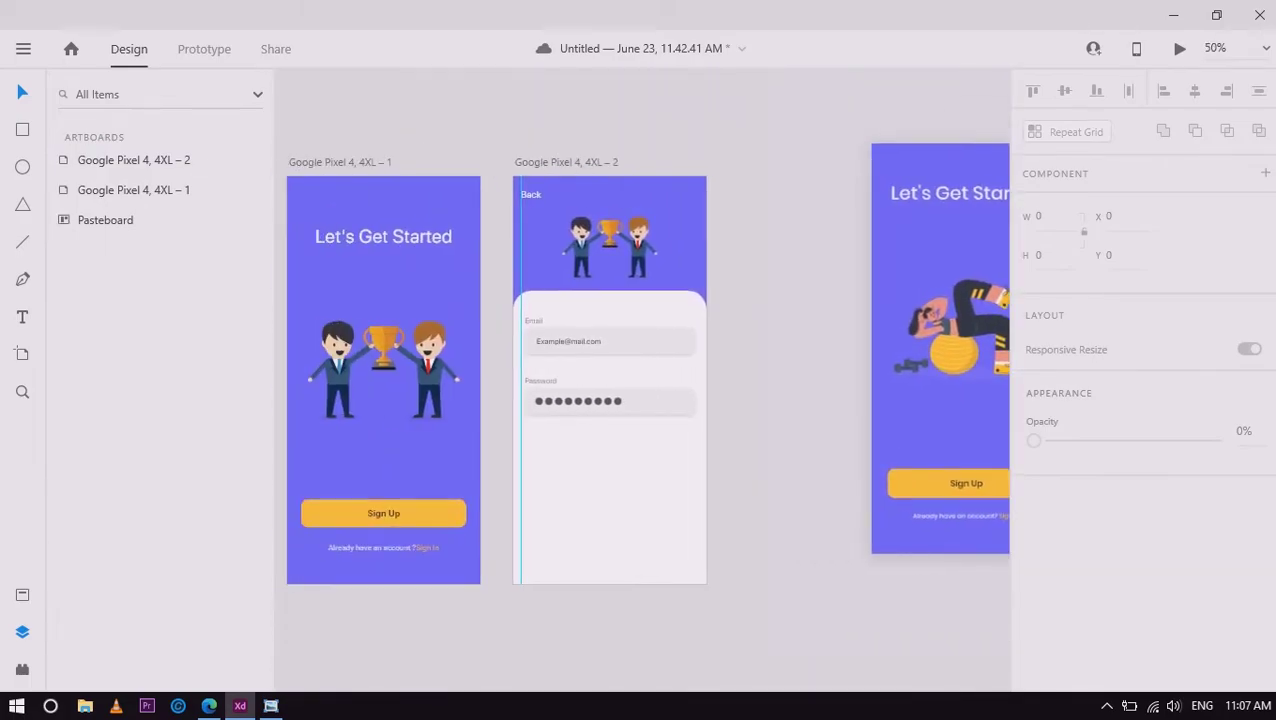
pyautogui.hotkey('ctrl', '+')
pyautogui.hotkey('ctrl', '+')
# Shrink all nine dots to 10×10 and close the gap after the first dot
pyautogui.click(830, 413)
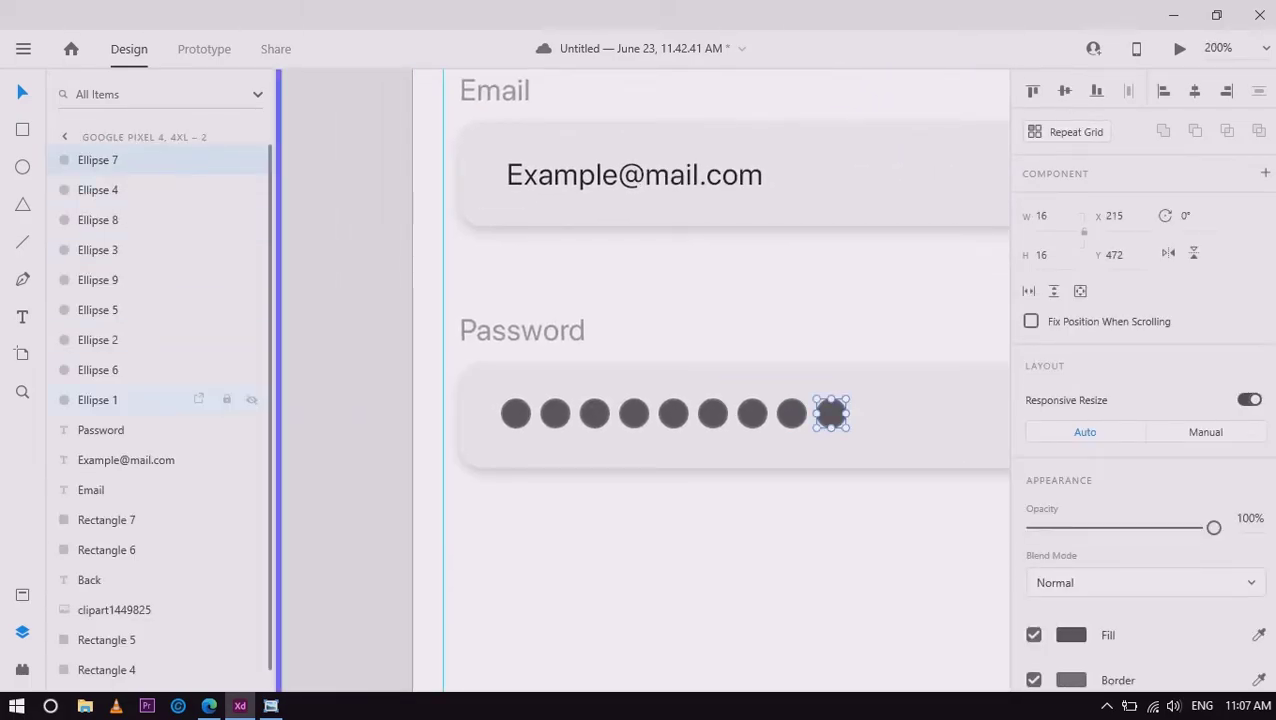
pyautogui.keyDown('shift'); pyautogui.click(130, 400); pyautogui.keyUp('shift')
pyautogui.write('10')
pyautogui.press('Return')
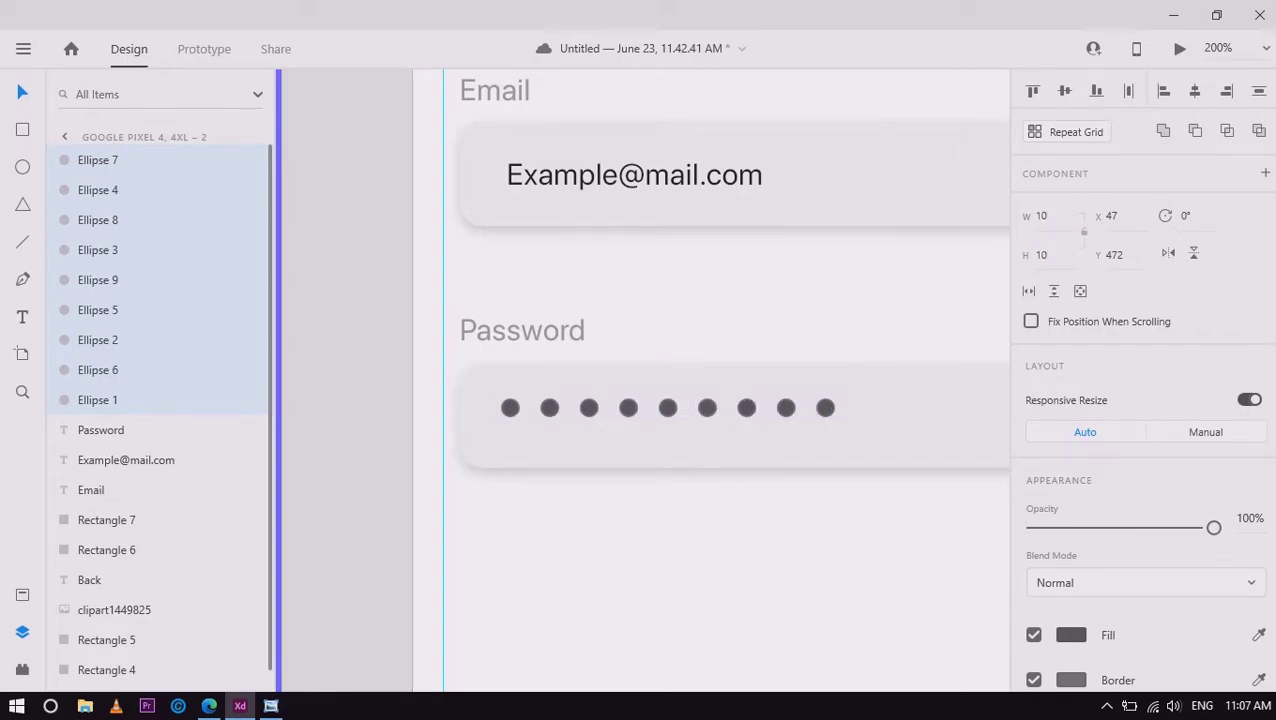
pyautogui.click(549, 407)
pyautogui.moveTo(549, 407); pyautogui.dragTo(534, 420)
pyautogui.click(589, 407)
# Slide the remaining dots left so all nine sit evenly spaced in the password field
pyautogui.hotkey('ctrl', '=')
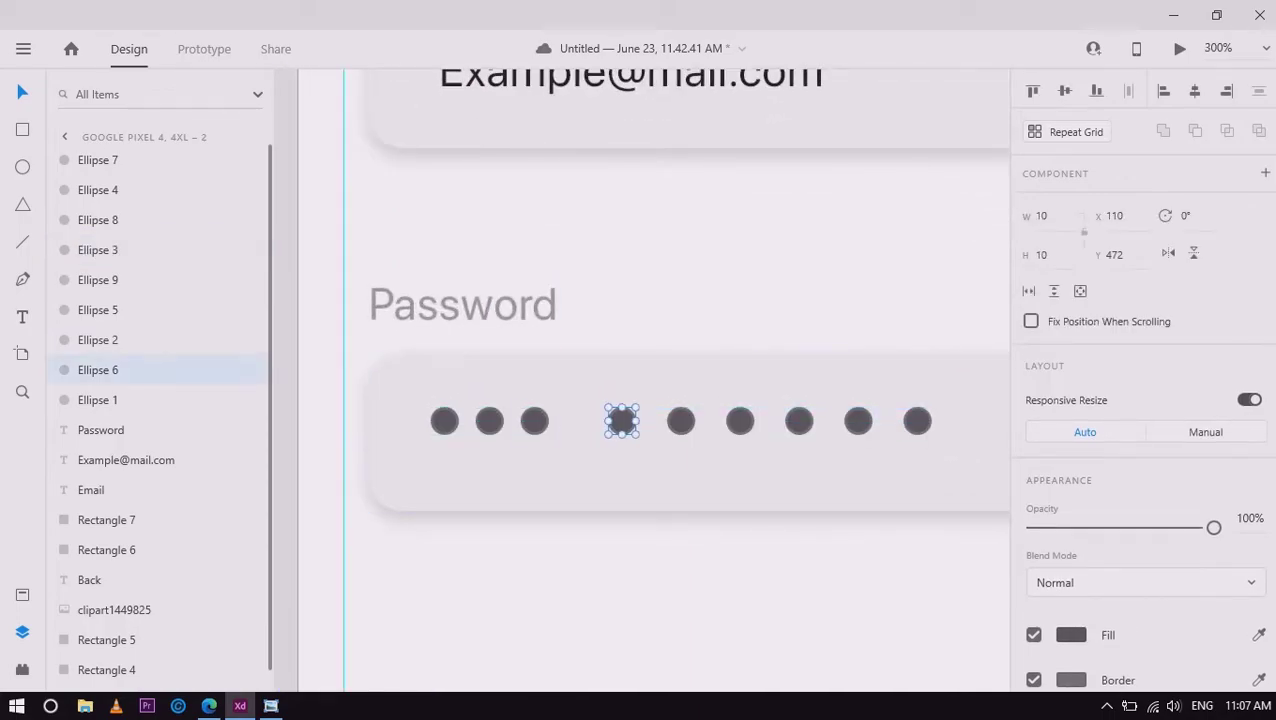
pyautogui.moveTo(621, 420); pyautogui.dragTo(579, 420)
pyautogui.moveTo(680, 420); pyautogui.dragTo(624, 420)
pyautogui.doubleClick(740, 420)
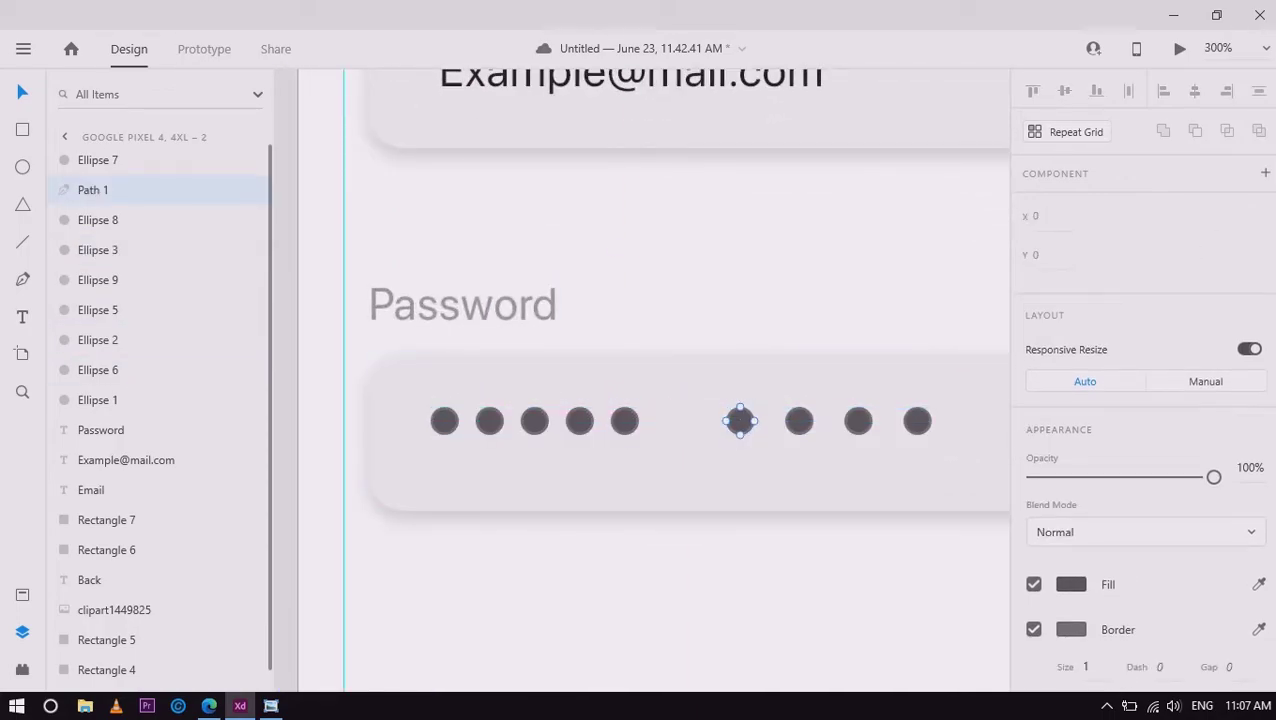
pyautogui.press('Escape')
pyautogui.moveTo(740, 420); pyautogui.dragTo(669, 420)
pyautogui.moveTo(798, 420); pyautogui.dragTo(714, 420)
pyautogui.moveTo(858, 420); pyautogui.dragTo(759, 420)
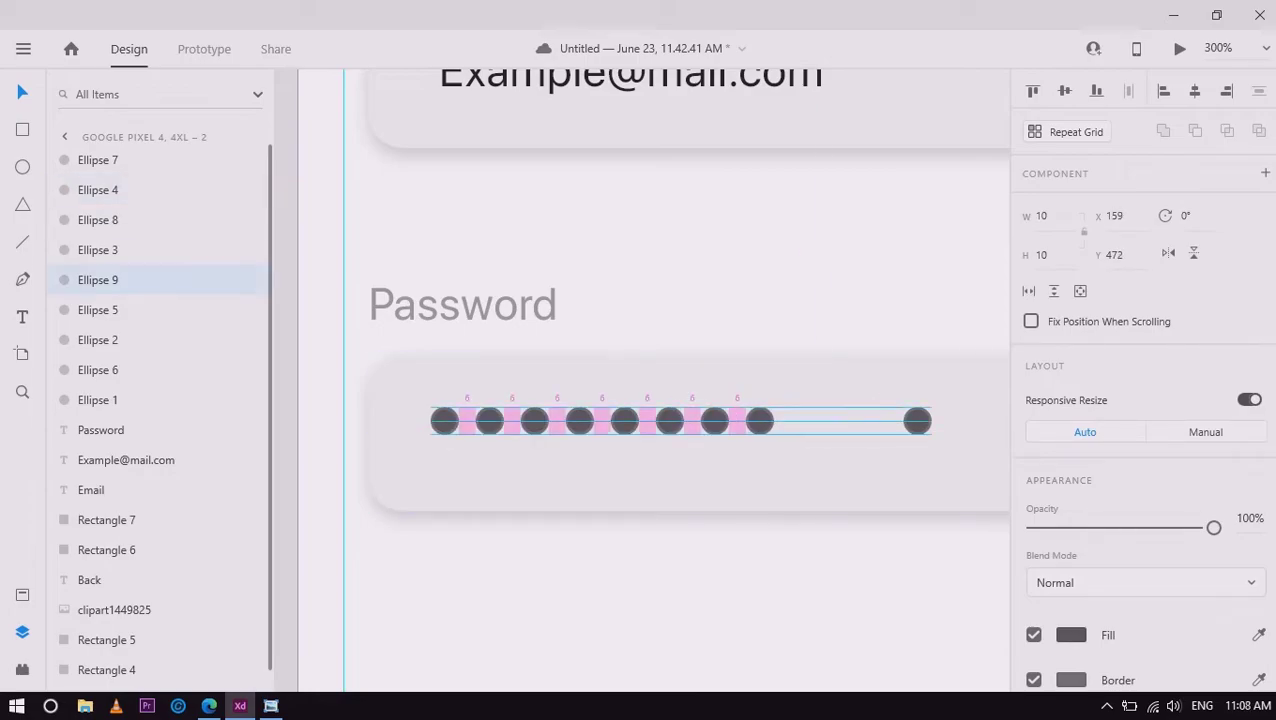
pyautogui.moveTo(917, 420); pyautogui.dragTo(804, 420)
pyautogui.click(870, 560)
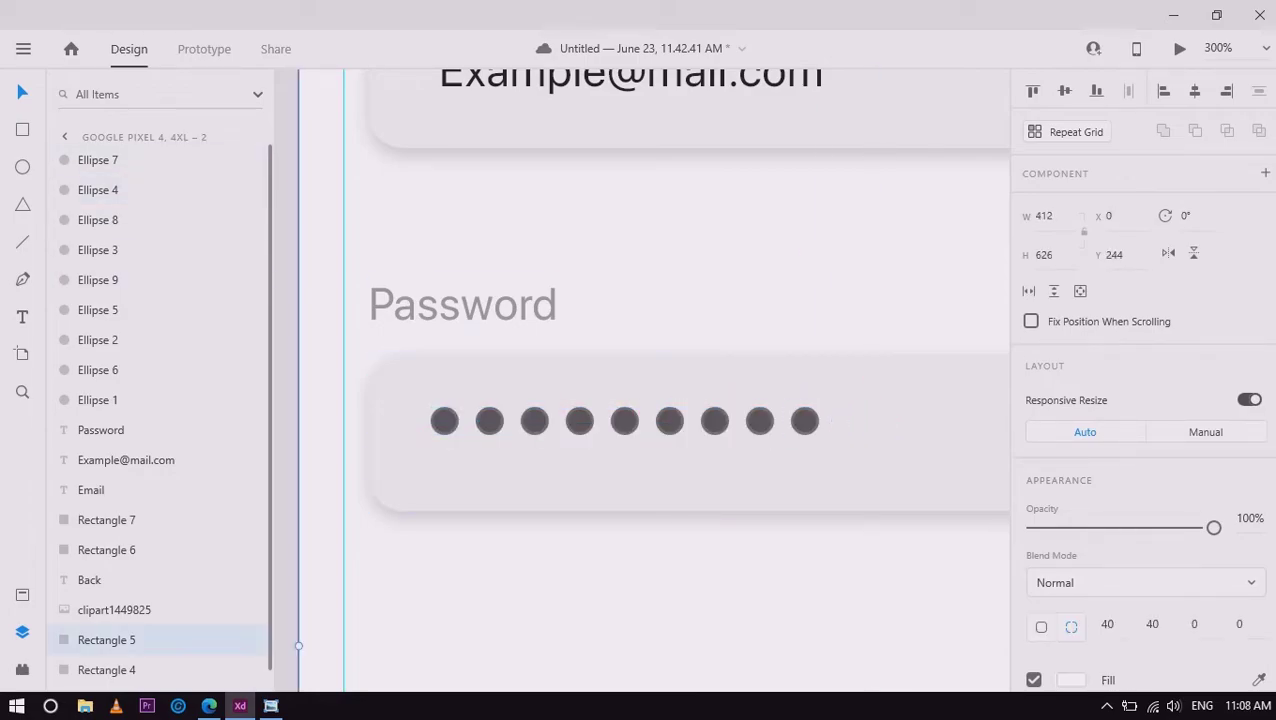
pyautogui.hotkey('ctrl', '-')
pyautogui.hotkey('ctrl', '-')
pyautogui.hotkey('ctrl', '-')
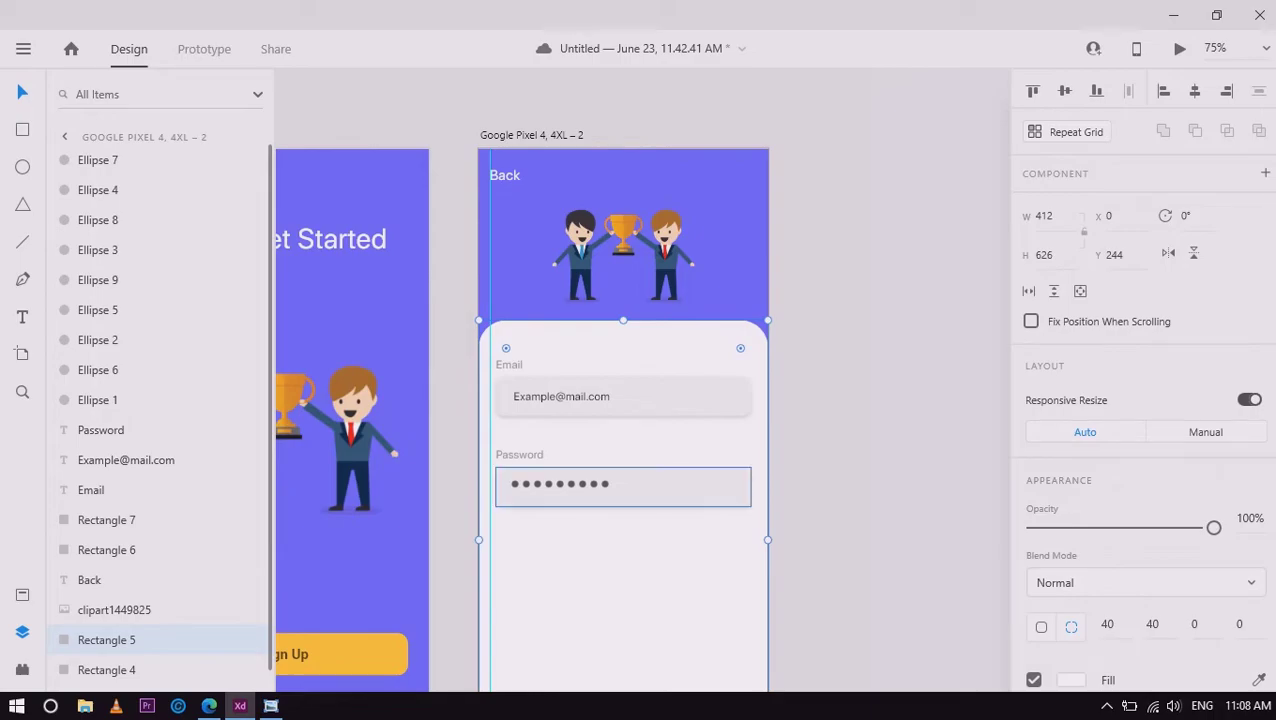
# Group the Password label with its input box as 'password'
pyautogui.click(680, 495)
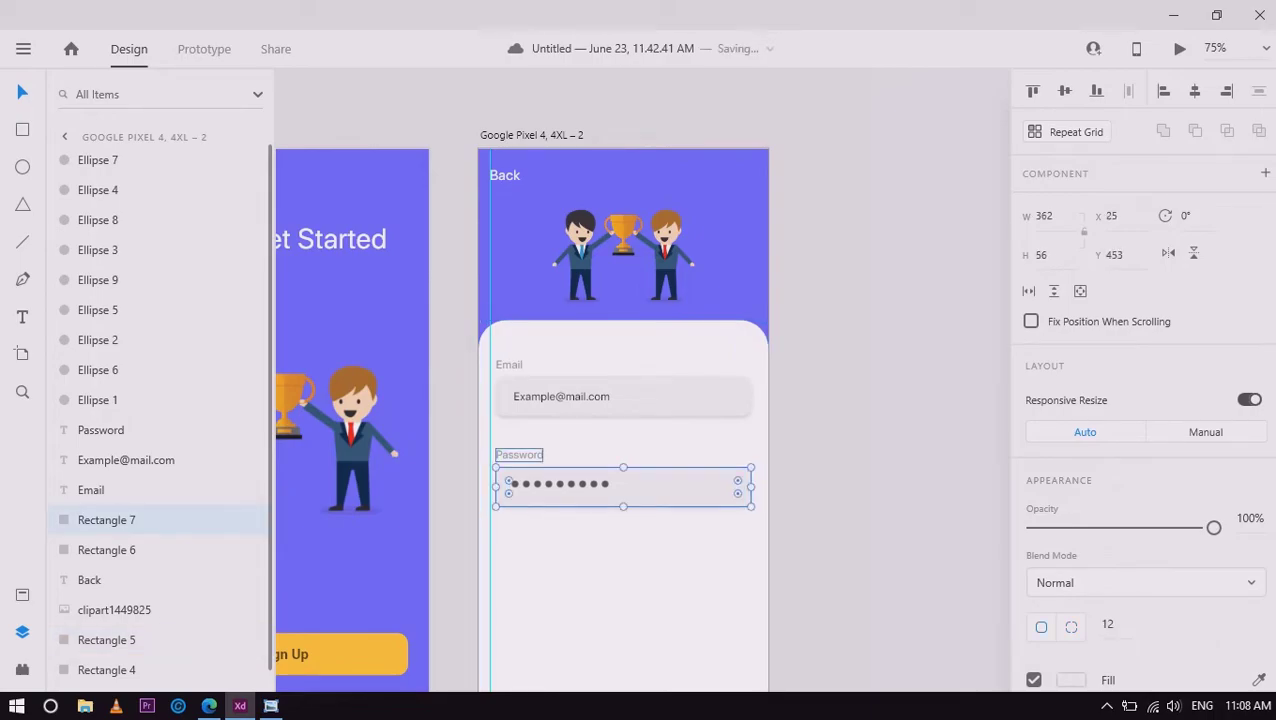
pyautogui.click(519, 456)
pyautogui.keyDown('shift'); pyautogui.click(520, 485); pyautogui.keyUp('shift')
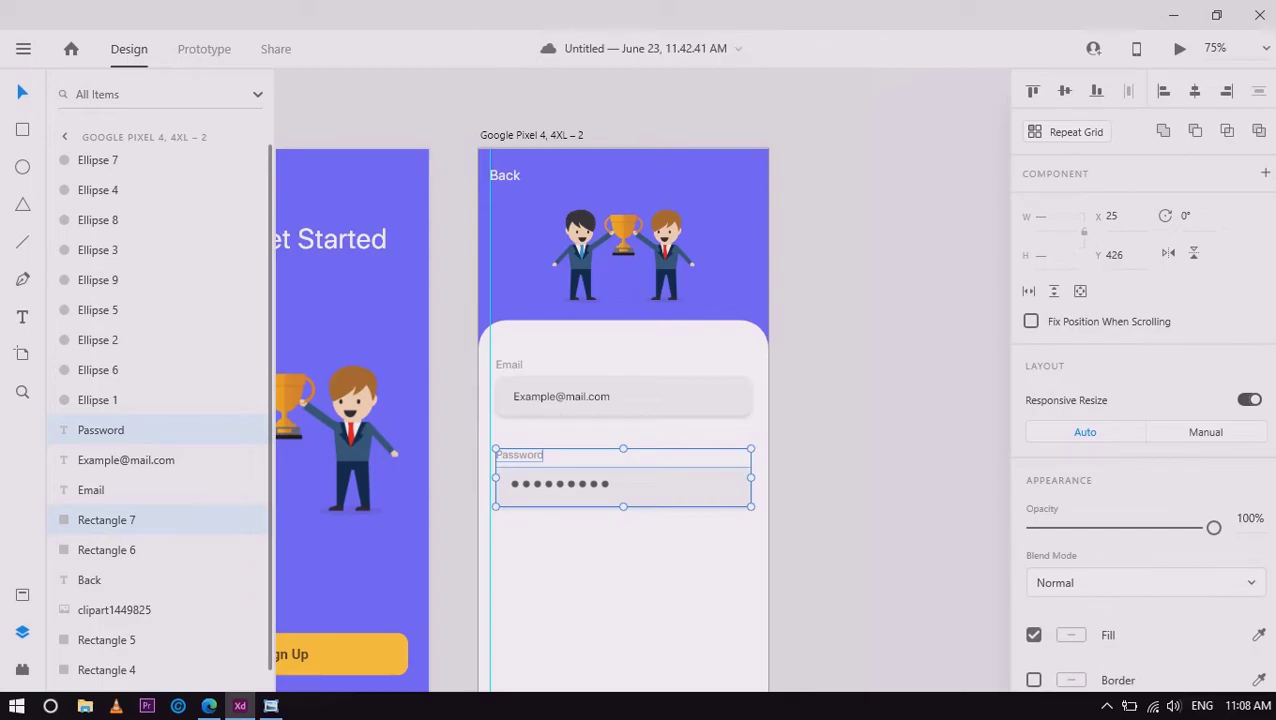
pyautogui.hotkey('ctrl', 'g')
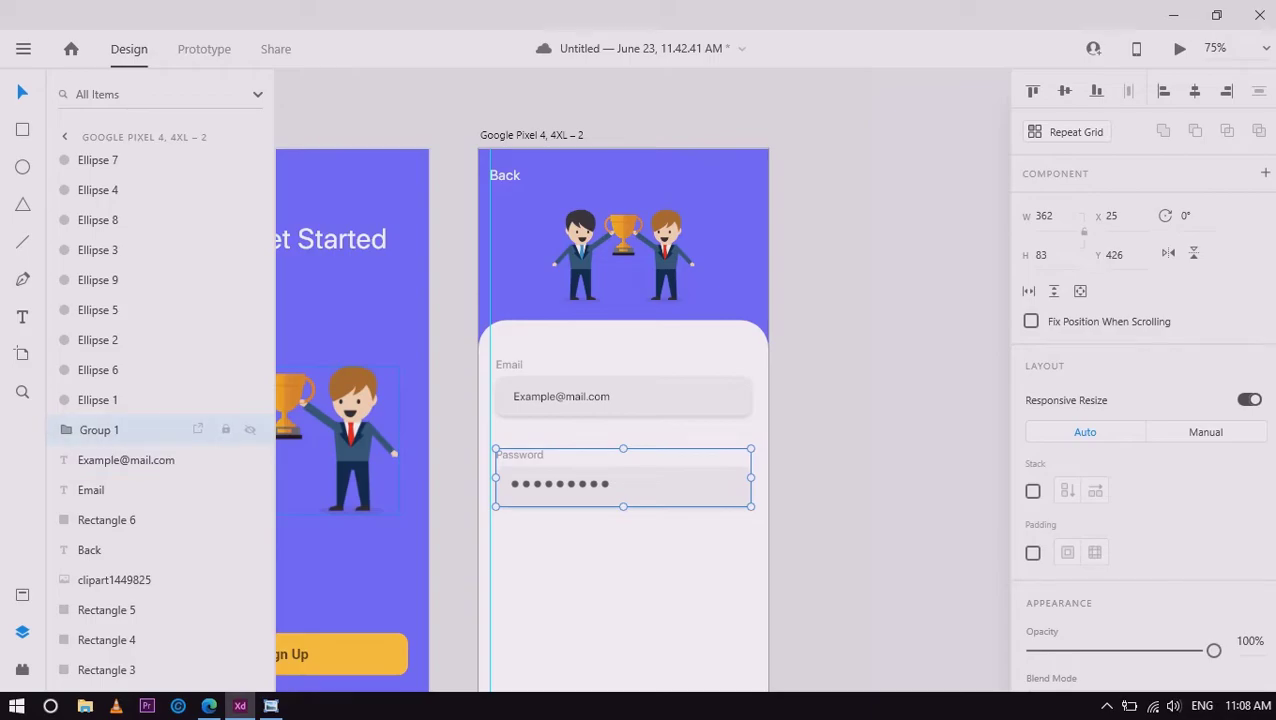
pyautogui.doubleClick(98, 430)
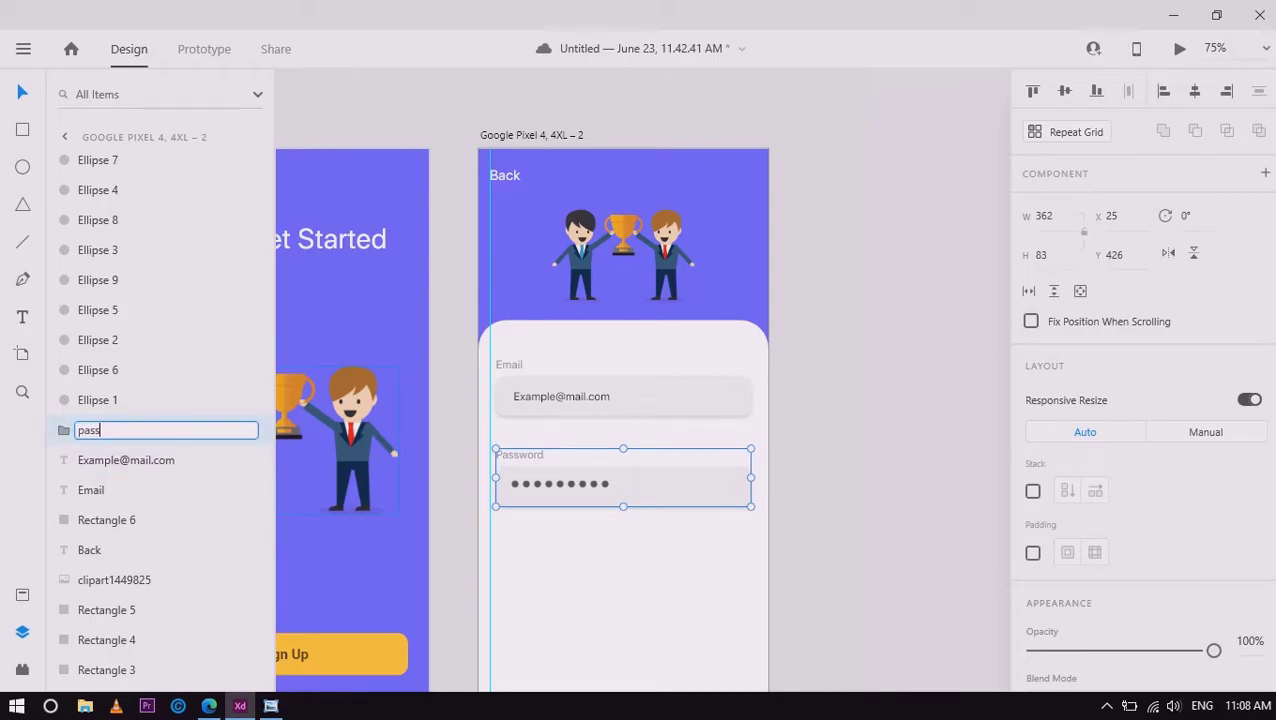
pyautogui.press('Return')
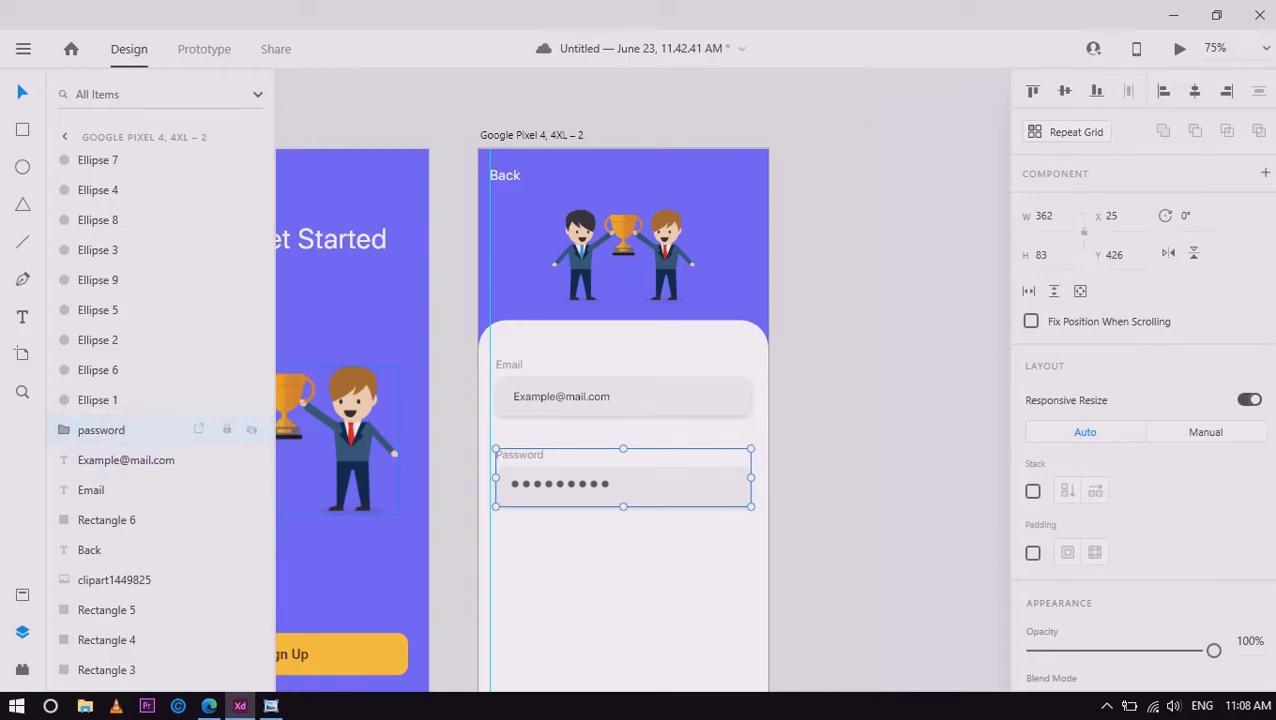
# Inspect the email elements and dots, then ungroup the incomplete password group
pyautogui.click(509, 365)
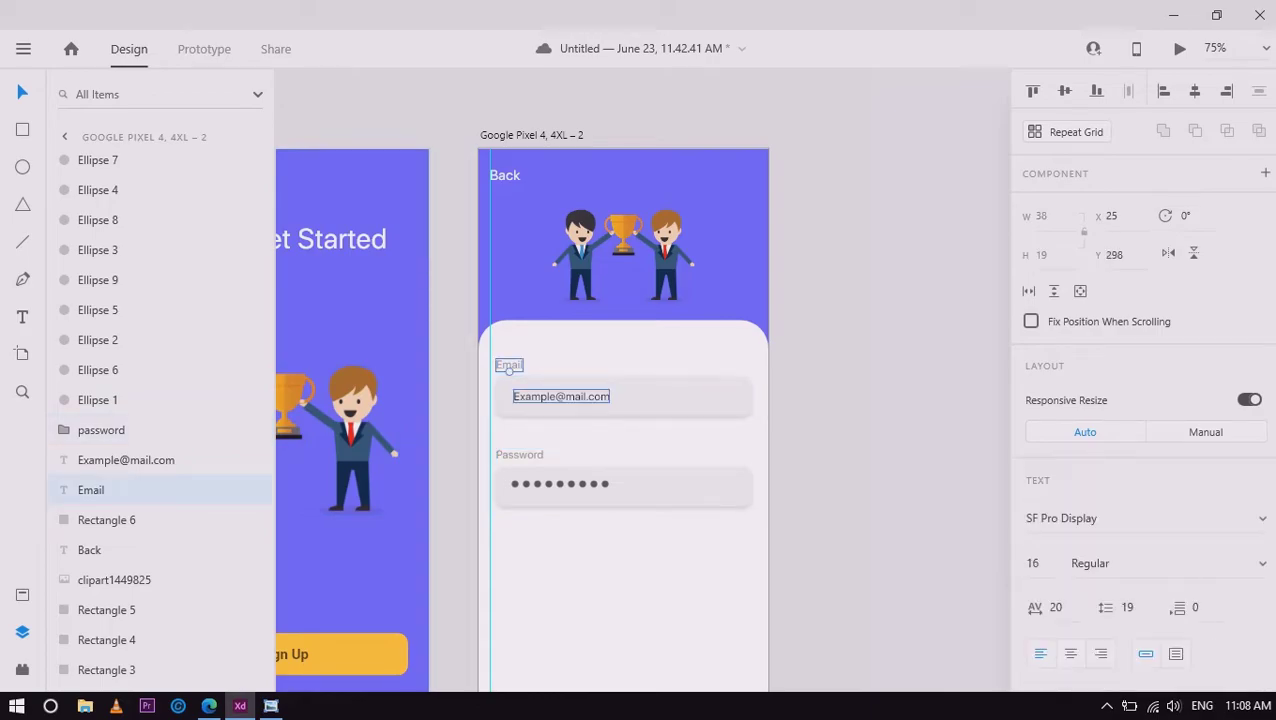
pyautogui.keyDown('shift'); pyautogui.click(560, 396); pyautogui.keyUp('shift')
pyautogui.click(690, 398)
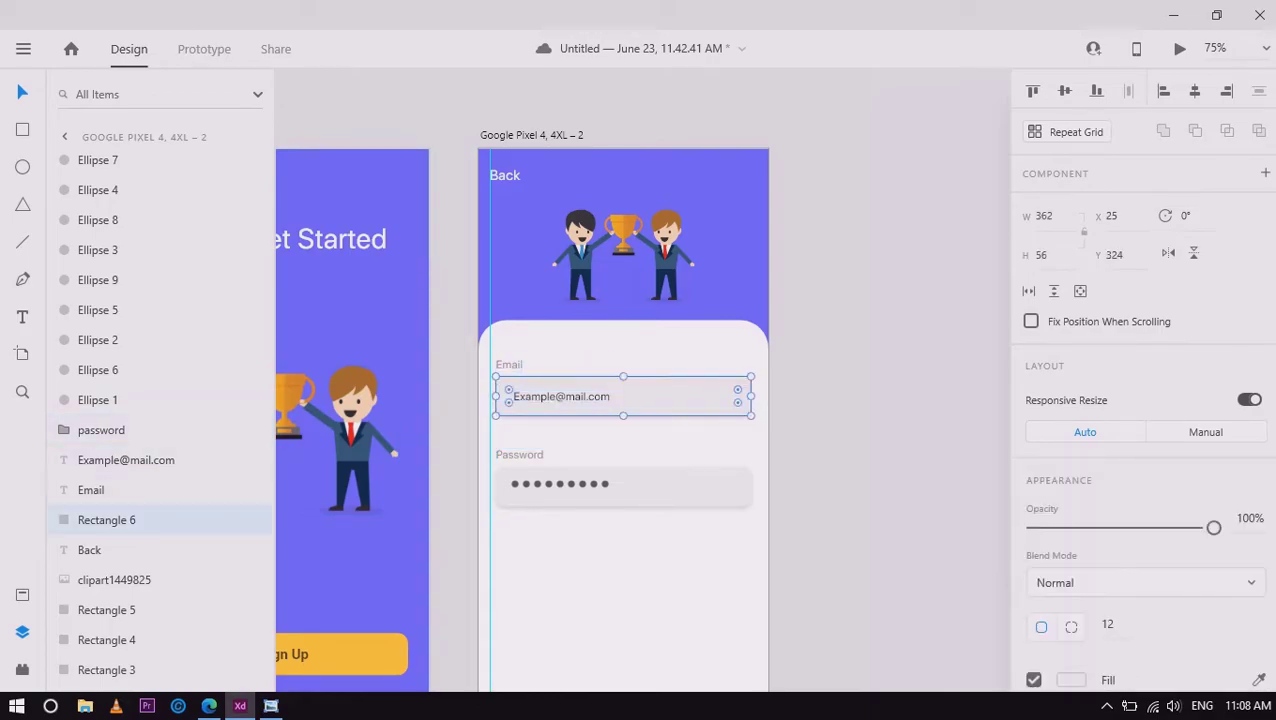
pyautogui.doubleClick(582, 484)
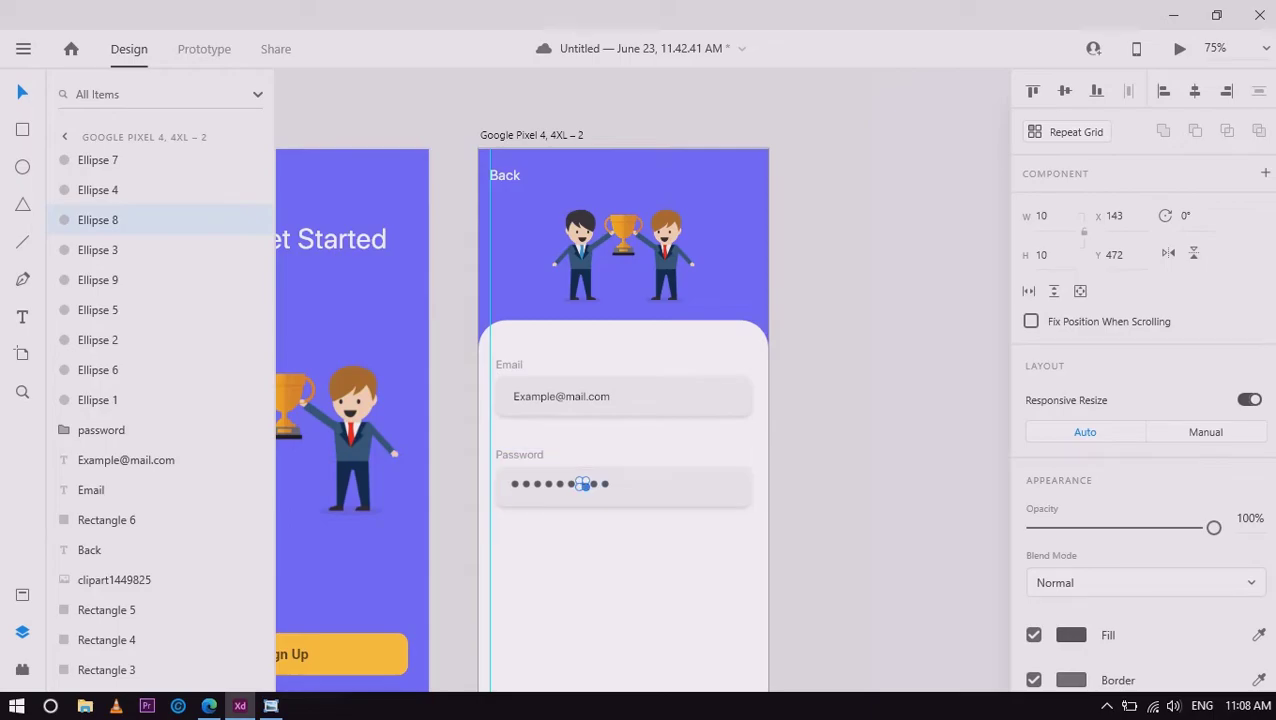
pyautogui.click(514, 484)
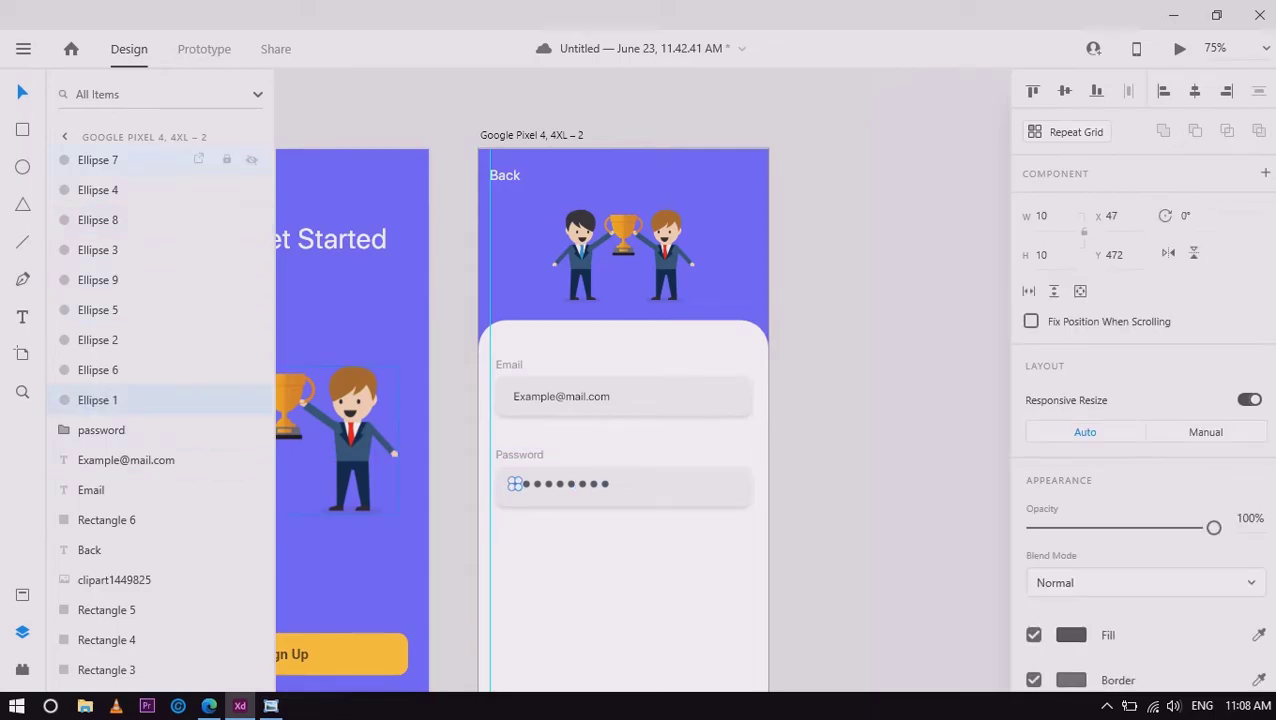
pyautogui.press('Escape')
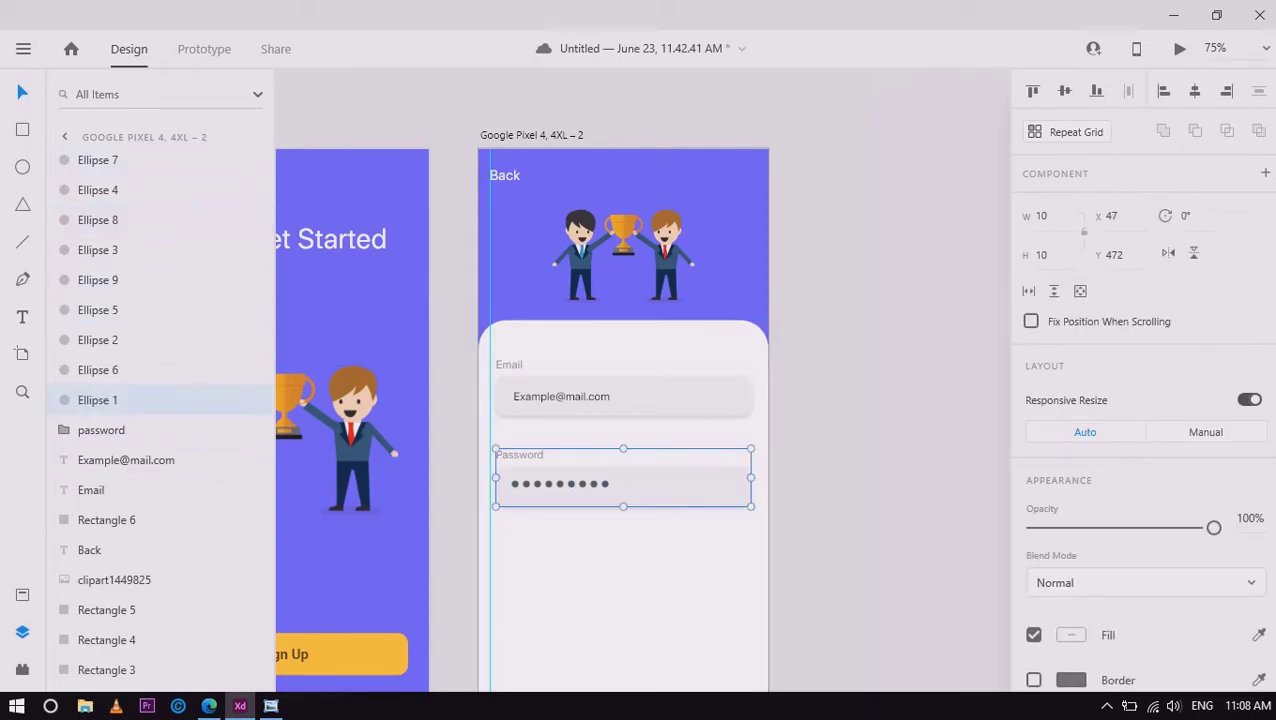
pyautogui.press('Escape')
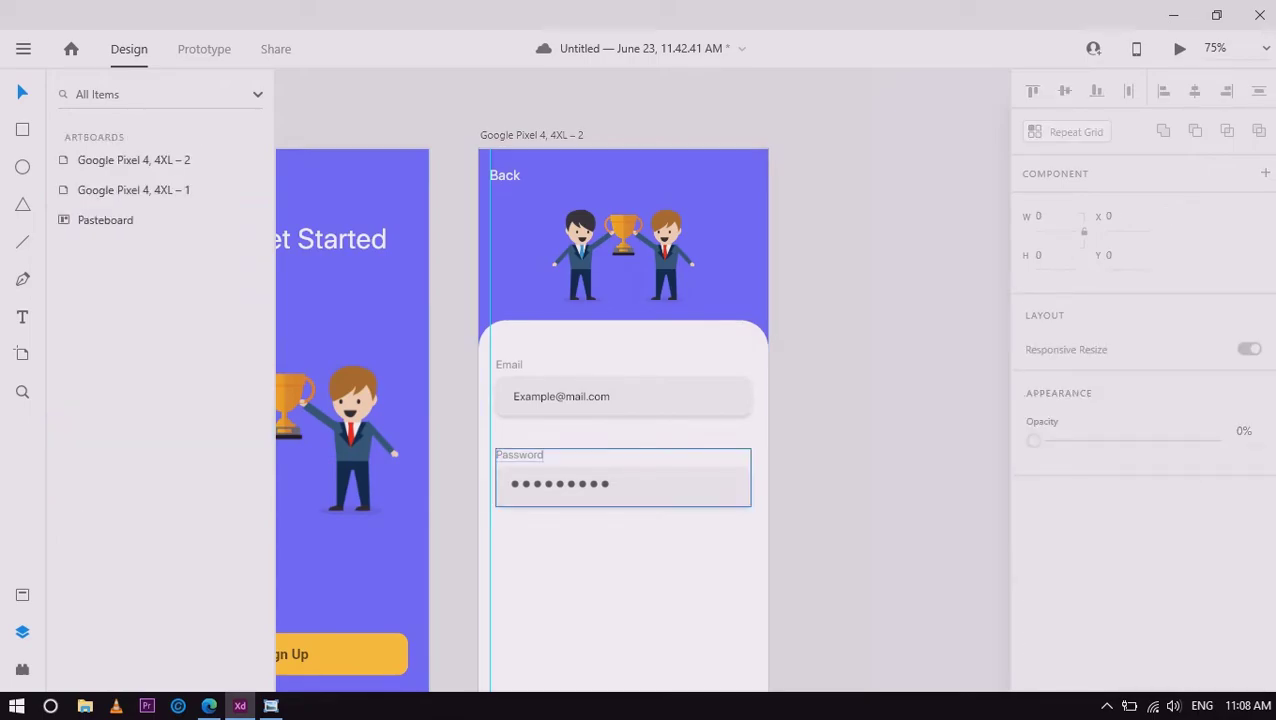
pyautogui.click(620, 490)
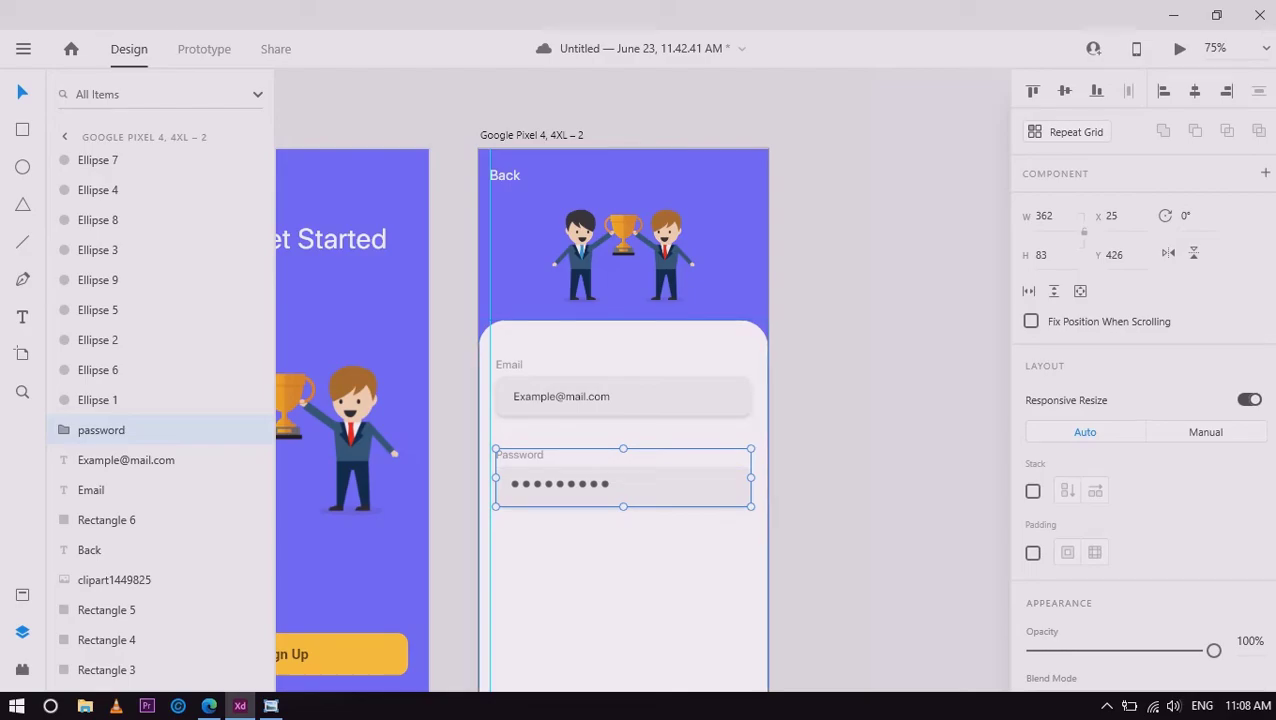
pyautogui.hotkey('ctrl', 'shift', 'g')
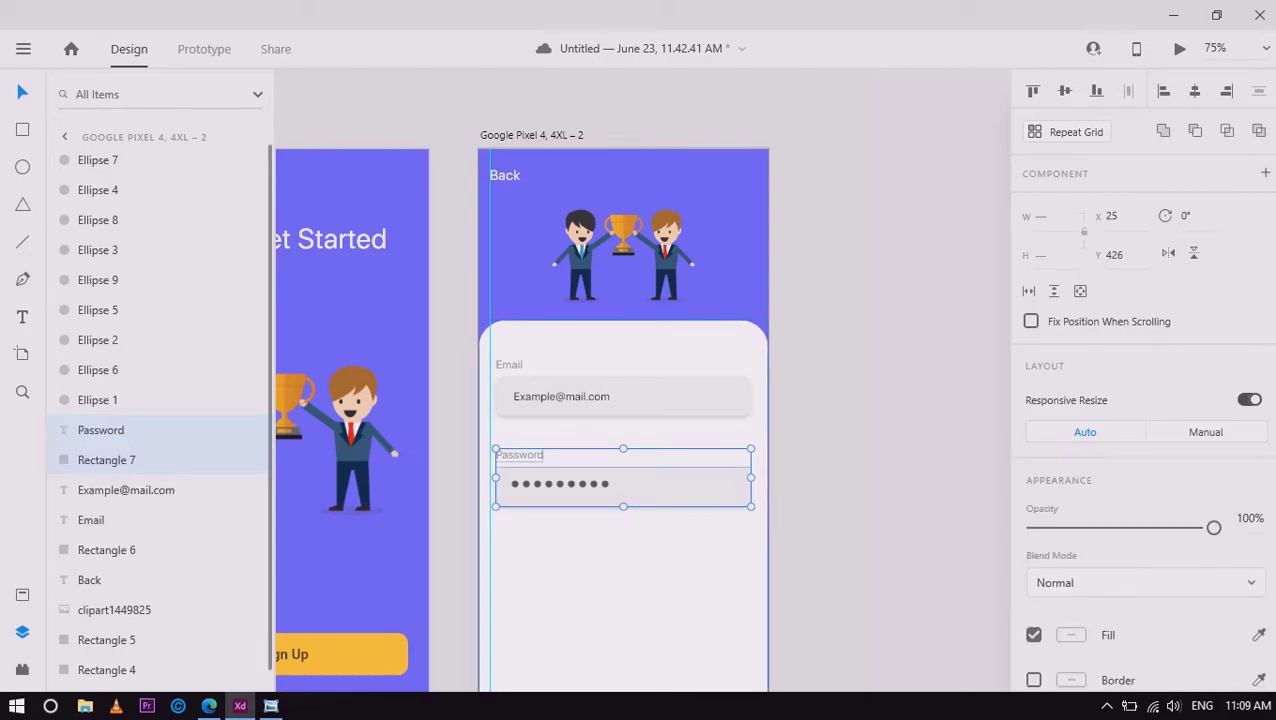
pyautogui.click(930, 400)
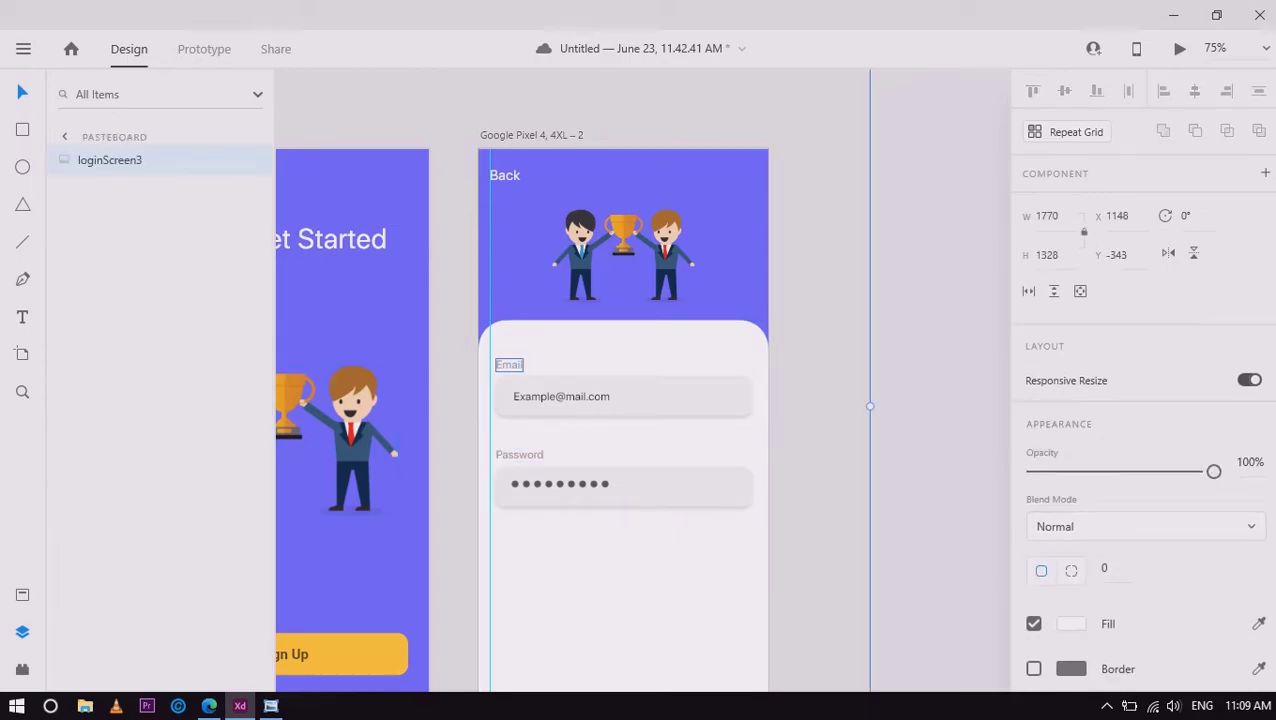
# Group the Password label, box and all nine dots, naming the group 'password'
pyautogui.click(519, 456)
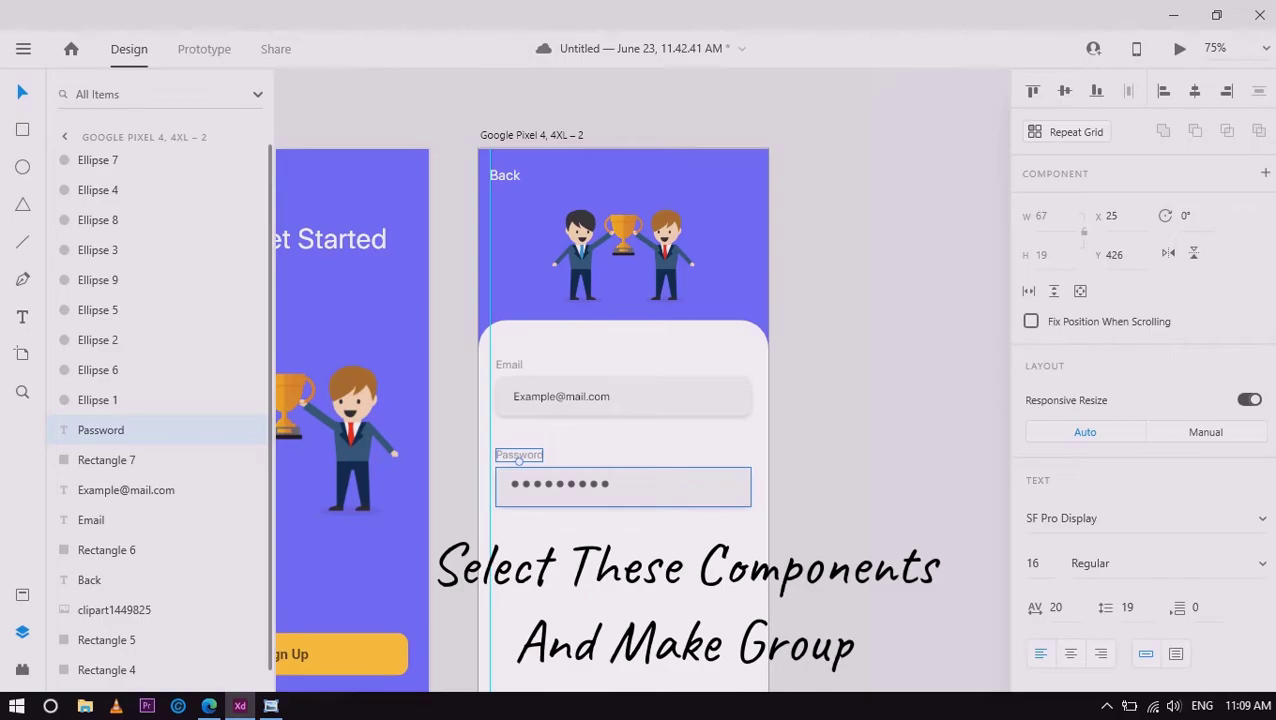
pyautogui.keyDown('shift'); pyautogui.click(620, 495); pyautogui.keyUp('shift')
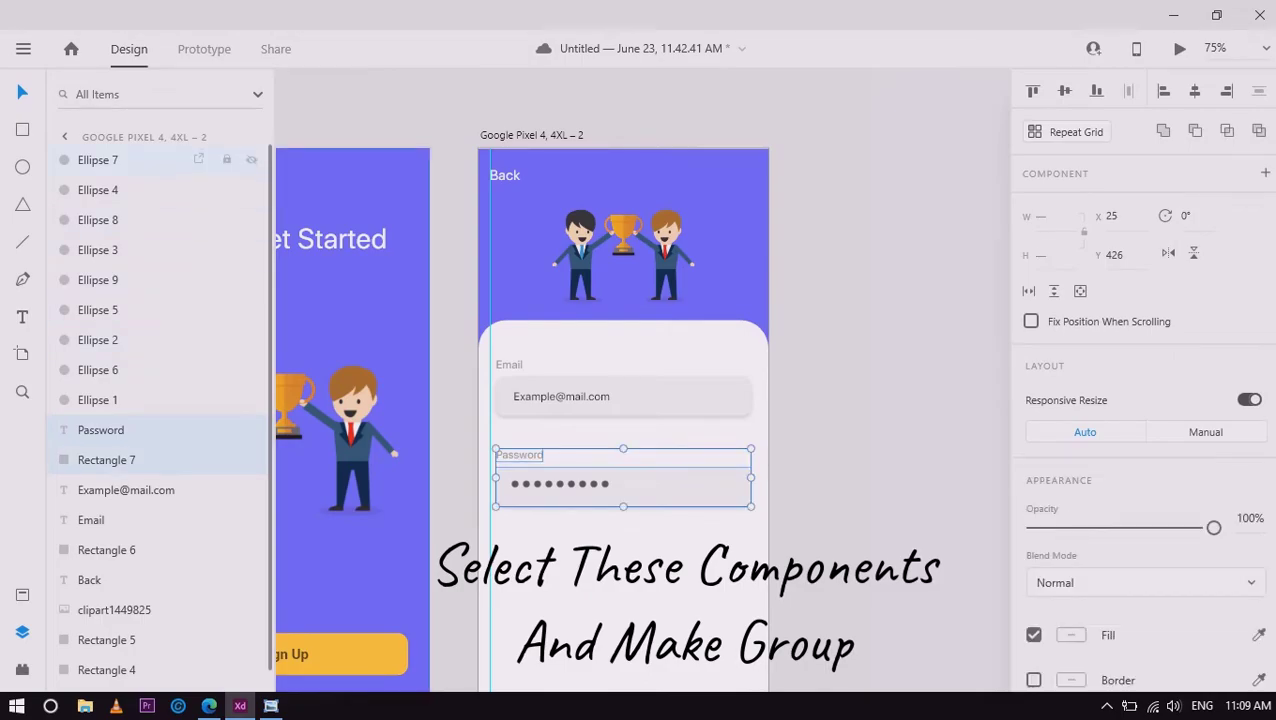
pyautogui.keyDown('shift'); pyautogui.click(140, 160); pyautogui.keyUp('shift')
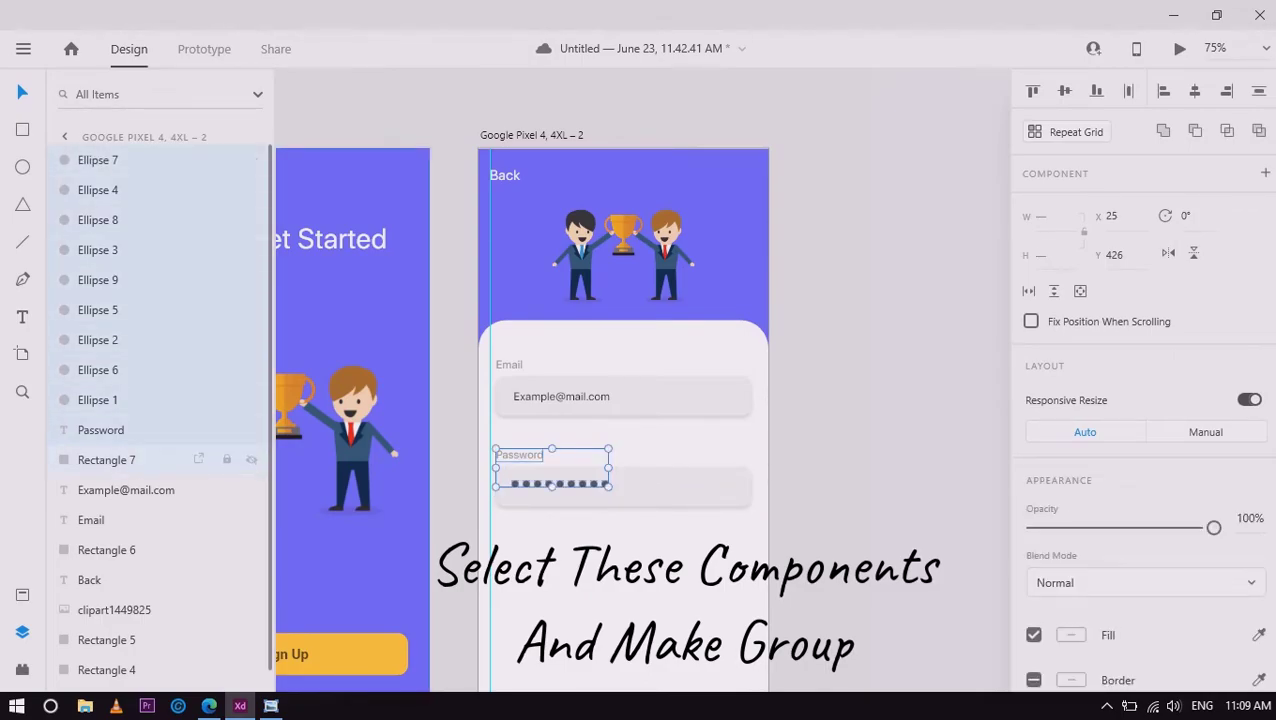
pyautogui.click(120, 460)
pyautogui.keyDown('shift'); pyautogui.click(100, 160); pyautogui.keyUp('shift')
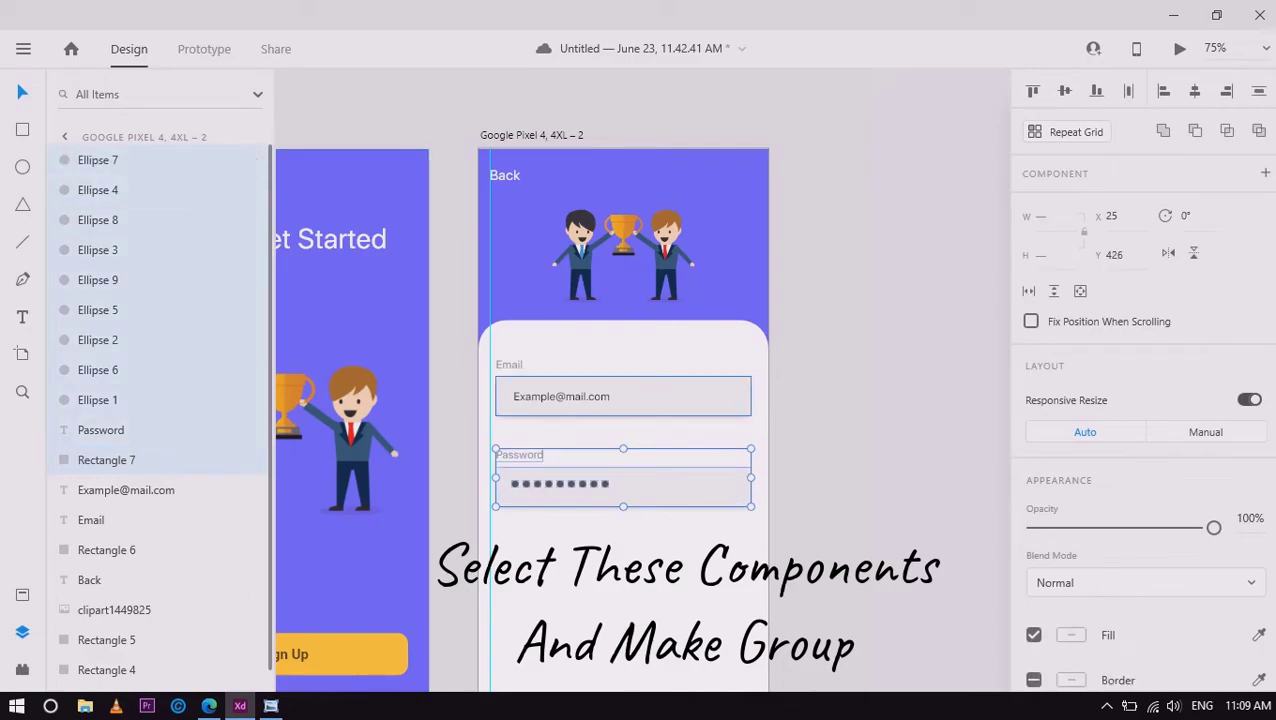
pyautogui.hotkey('ctrl', 'g')
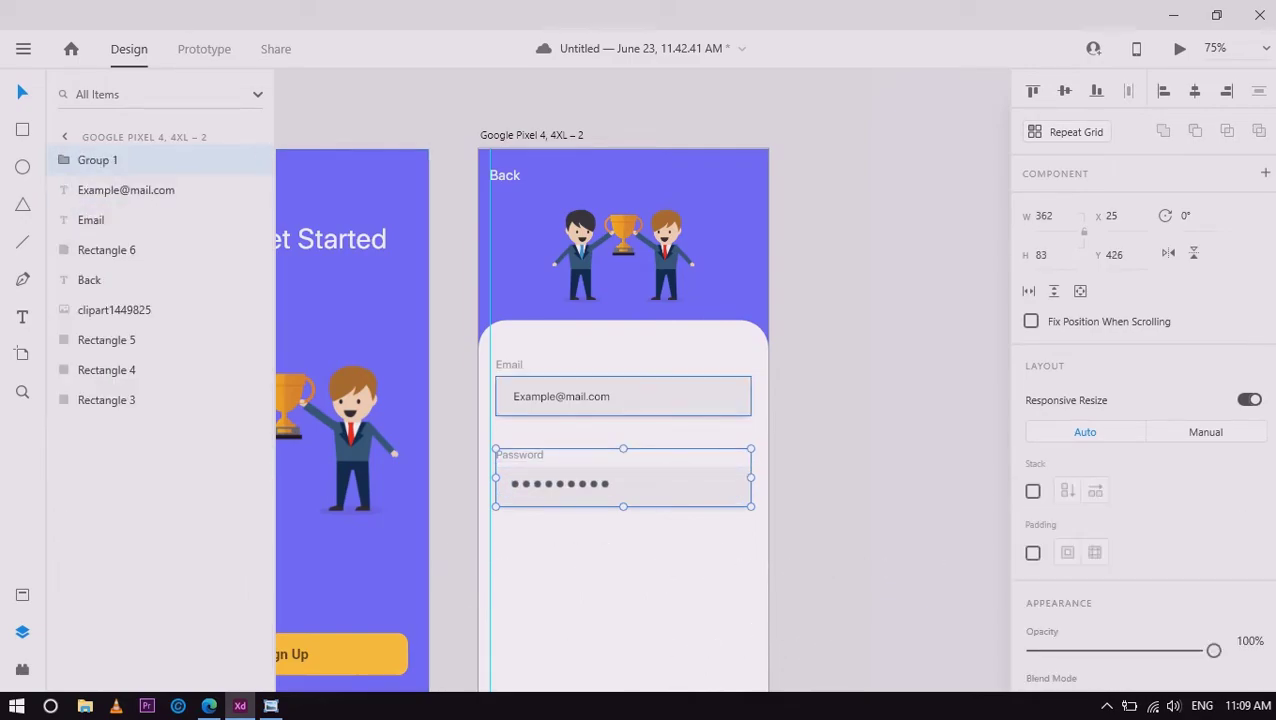
pyautogui.press('a')
pyautogui.press('r')
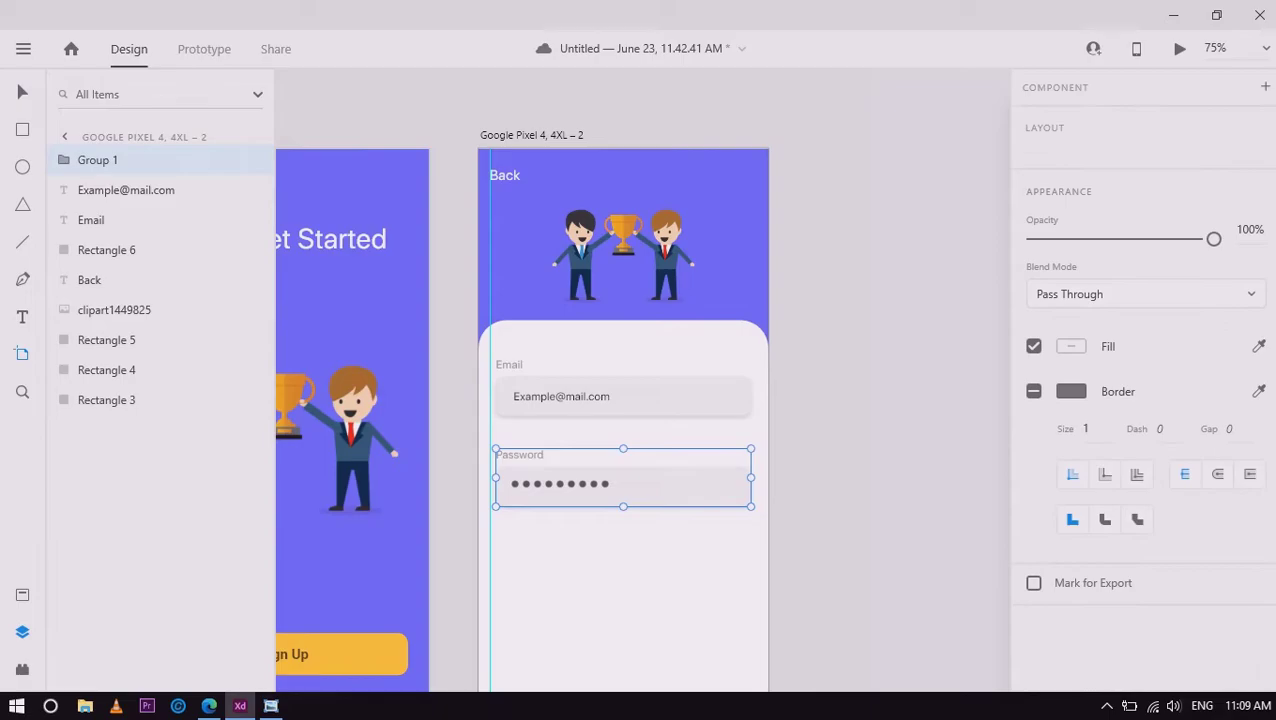
pyautogui.hotkey('ctrl', 'shift', 'g')
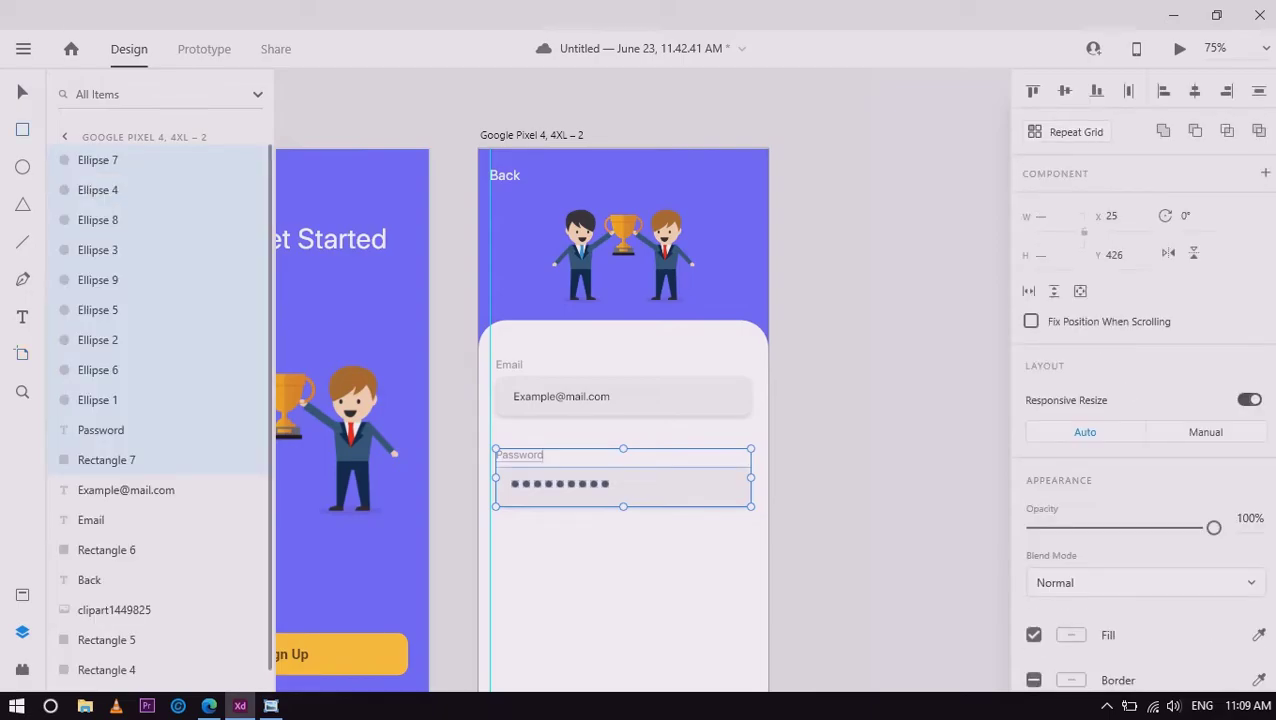
pyautogui.hotkey('ctrl', 'g')
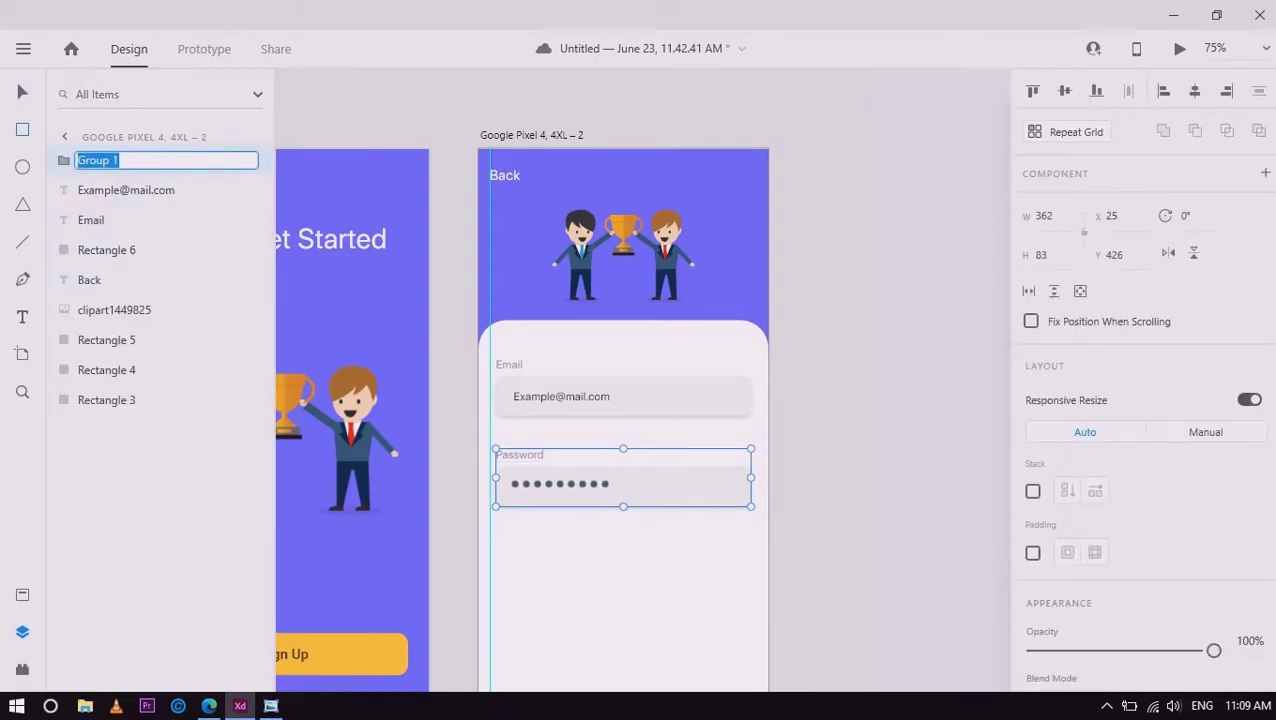
pyautogui.write('password')
pyautogui.press('Return')
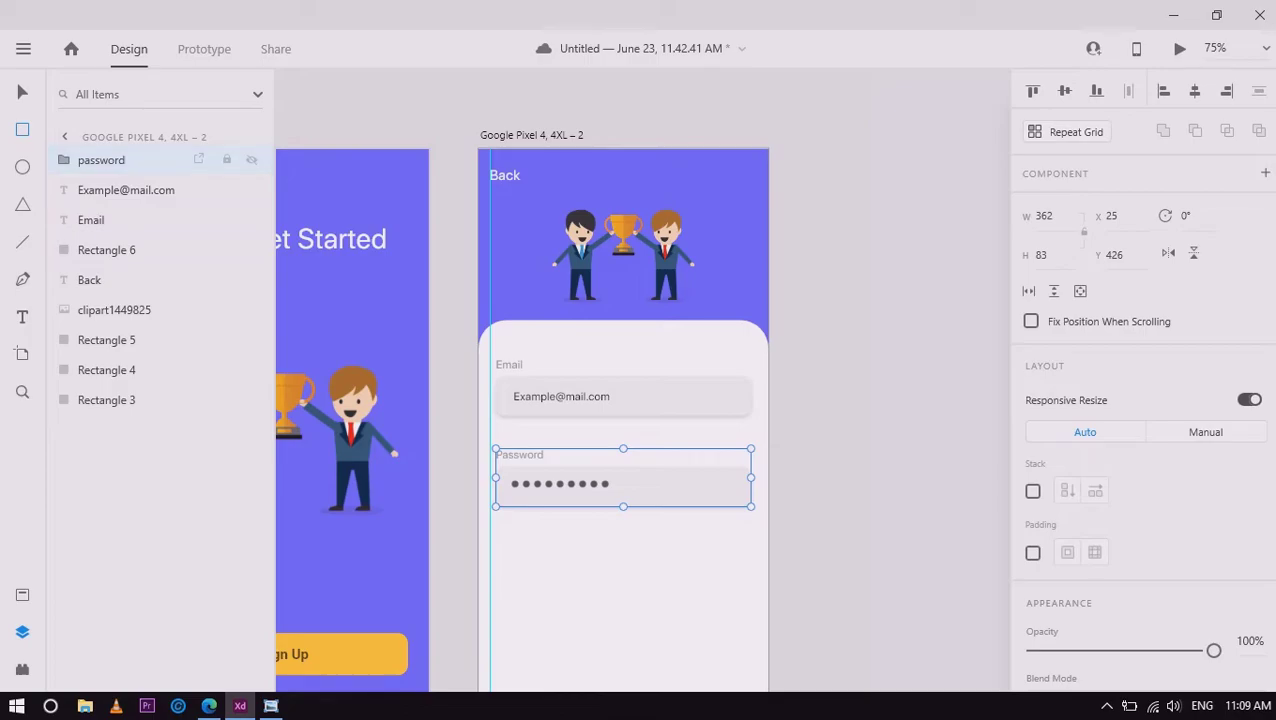
pyautogui.press('v')
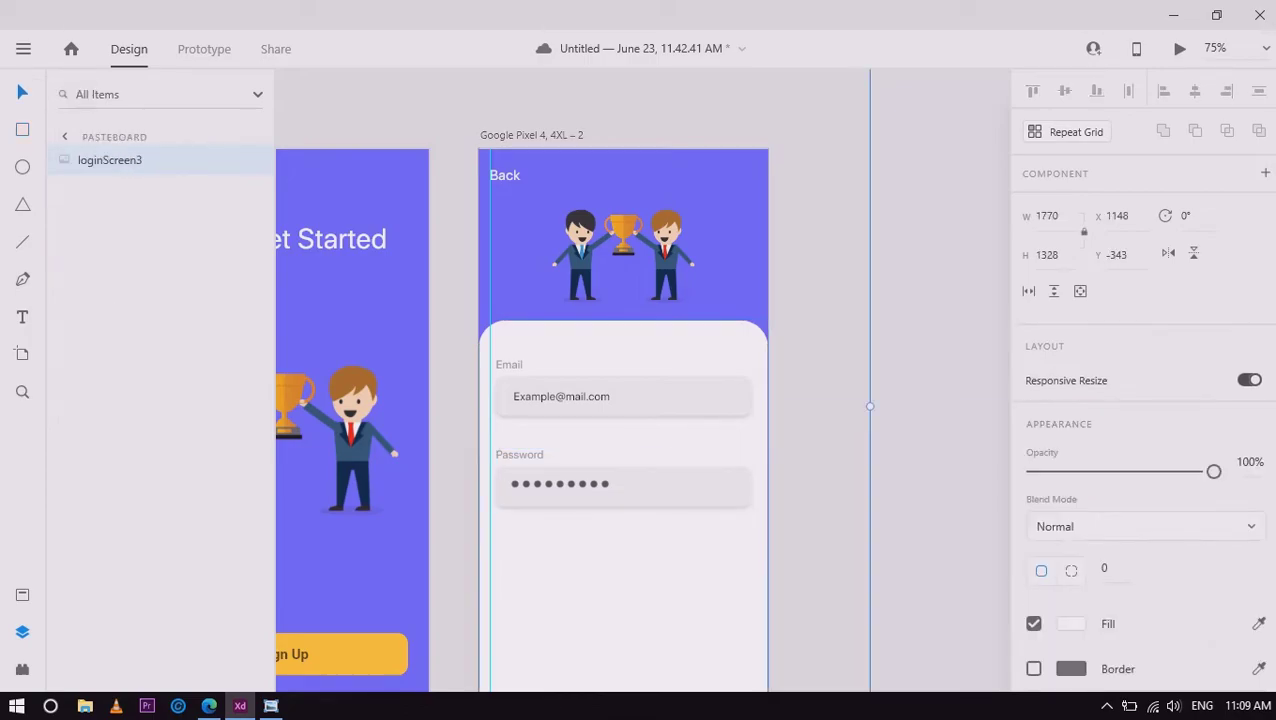
pyautogui.click(623, 396)
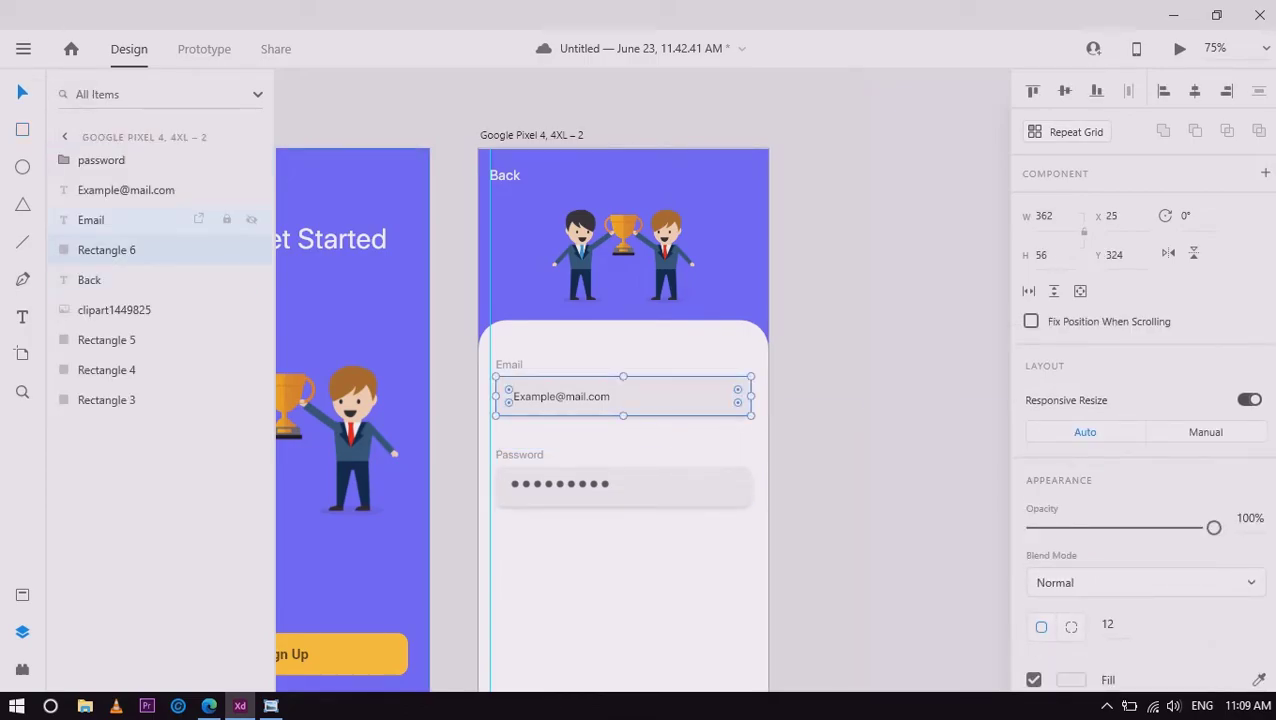
pyautogui.keyDown('shift'); pyautogui.click(90, 219); pyautogui.keyUp('shift')
pyautogui.keyDown('shift'); pyautogui.click(126, 190); pyautogui.keyUp('shift')
pyautogui.hotkey('ctrl', 'g')
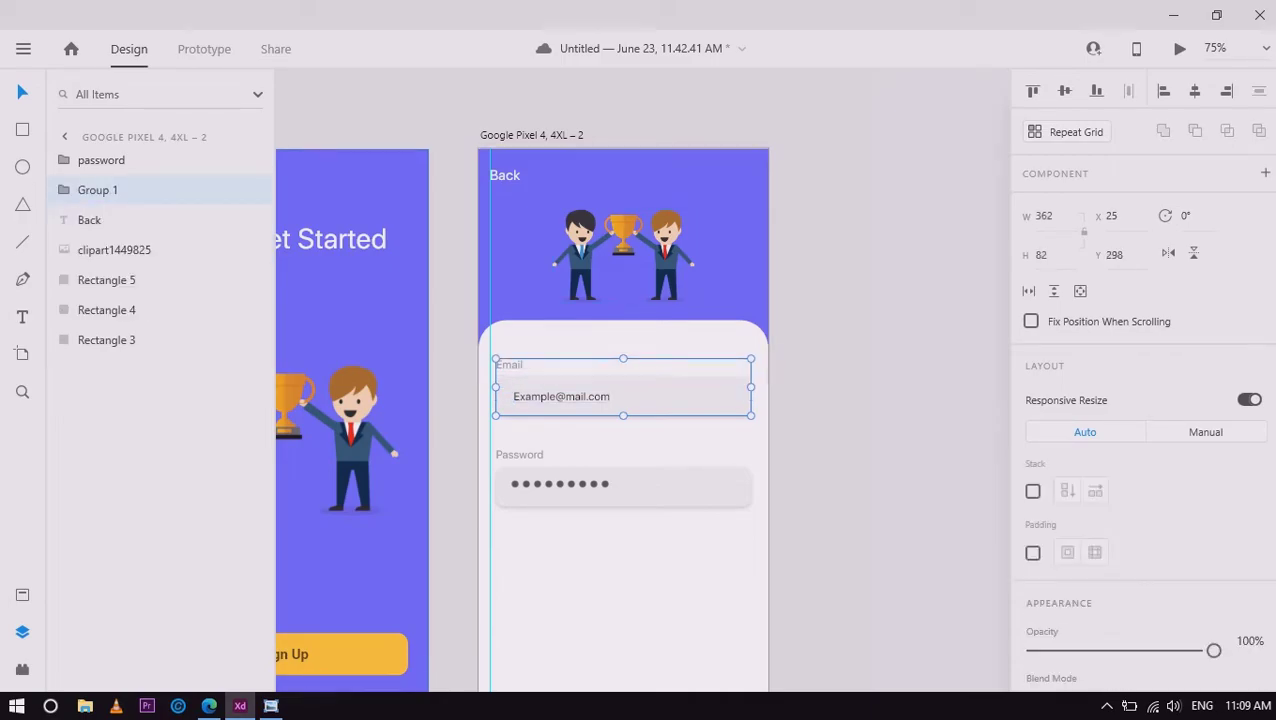
pyautogui.doubleClick(97, 190)
pyautogui.write('Email')
pyautogui.press('Return')
# Move the password group lower on the card and duplicate the Email group
pyautogui.click(200, 280)
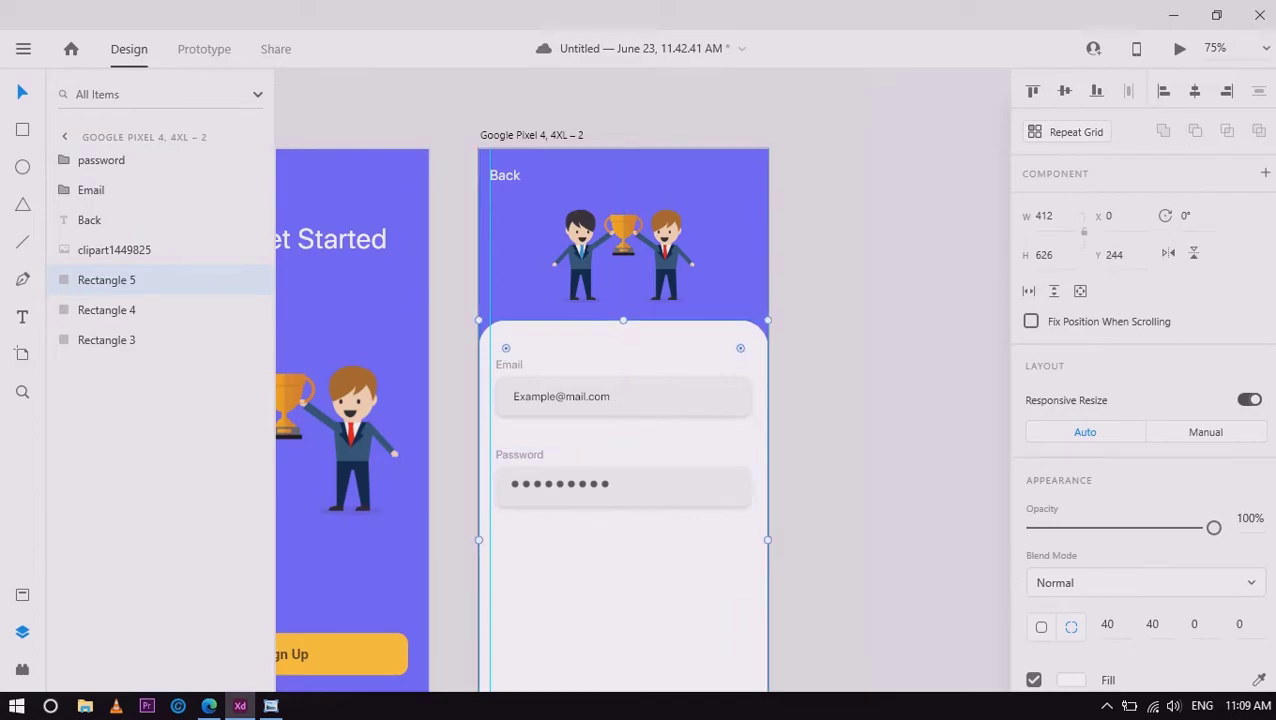
pyautogui.click(101, 160)
pyautogui.moveTo(600, 483); pyautogui.dragTo(594, 534)
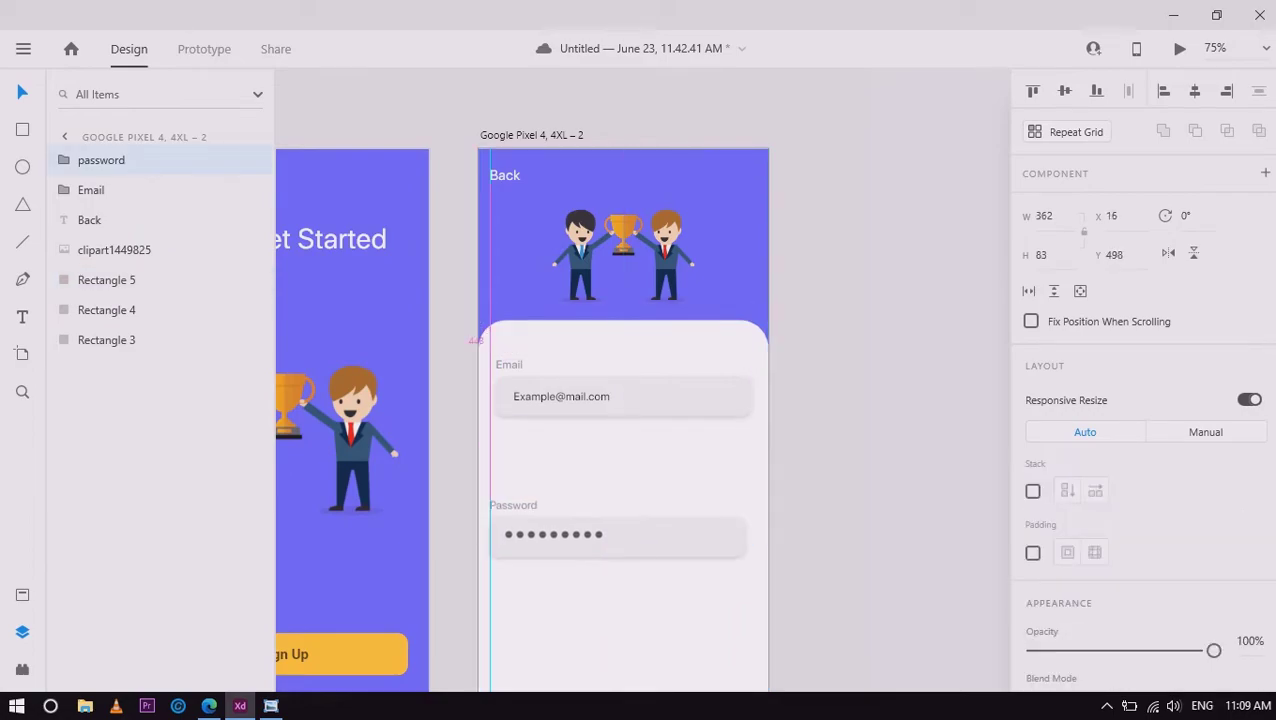
pyautogui.click(90, 190)
pyautogui.hotkey('ctrl', 'd')
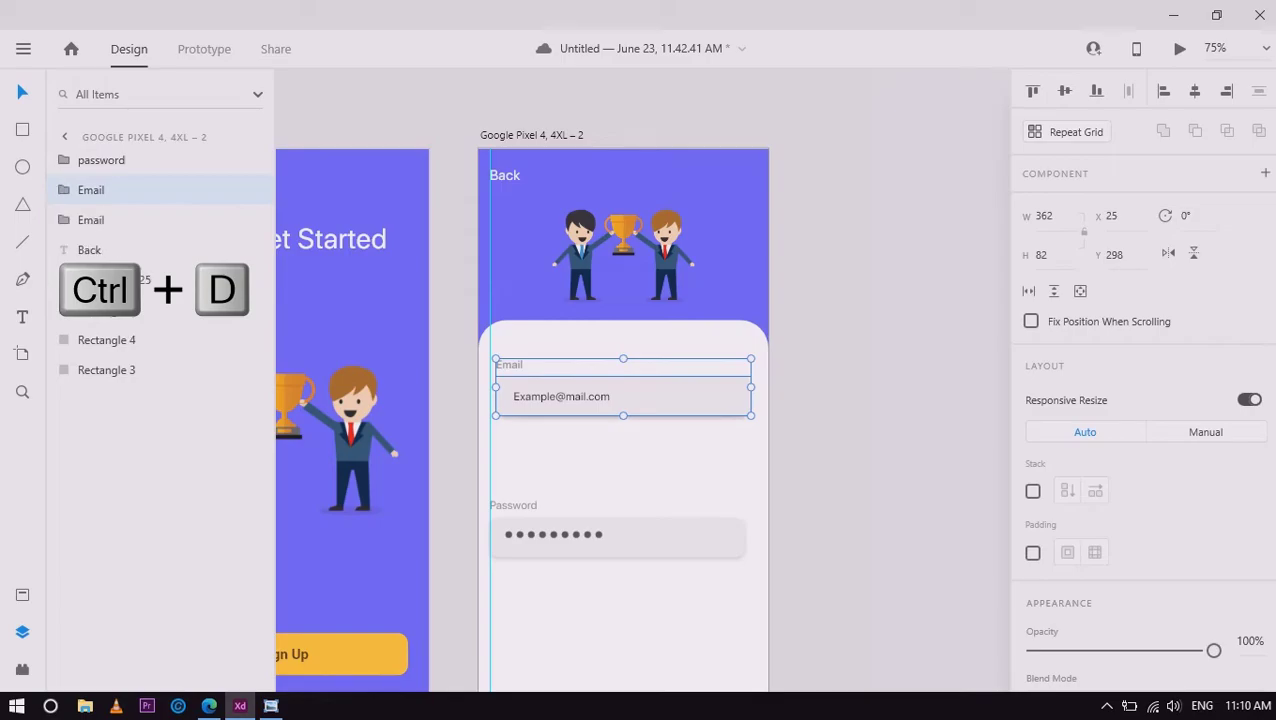
# Place the duplicated Email field below the original and move Password further down
pyautogui.moveTo(620, 396); pyautogui.dragTo(614, 464)
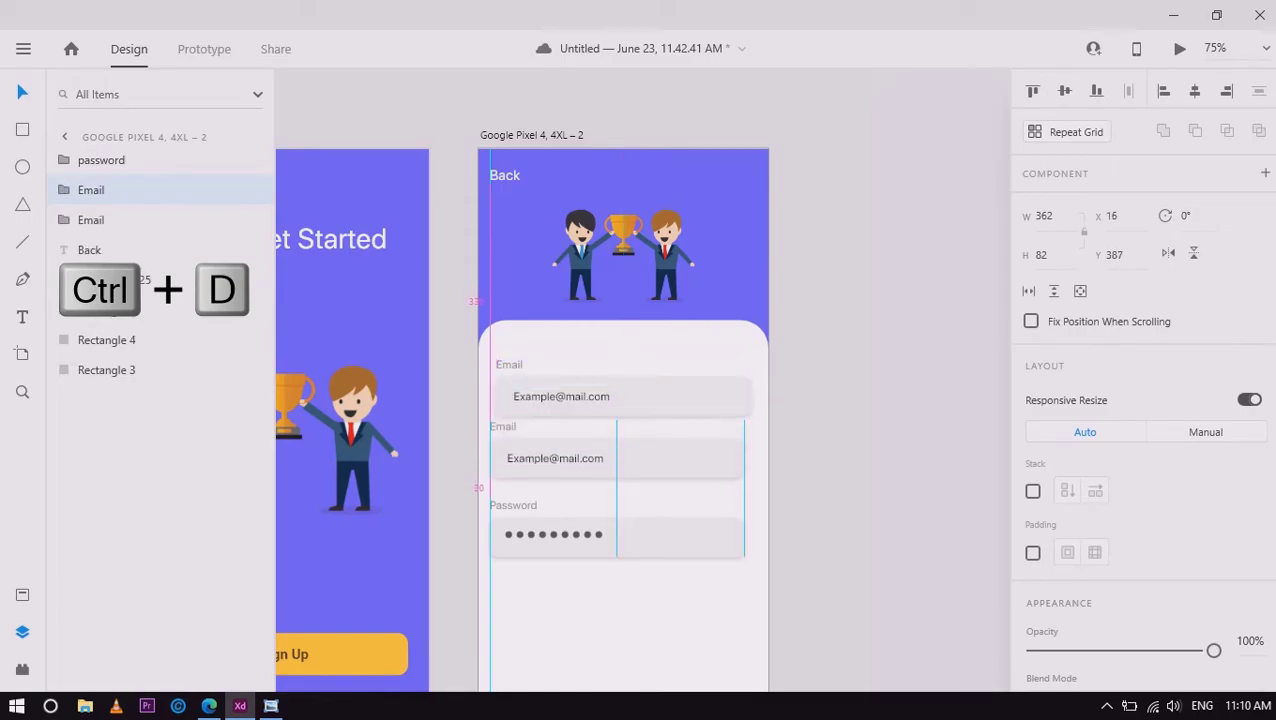
pyautogui.click(600, 534)
pyautogui.moveTo(600, 534); pyautogui.dragTo(600, 562)
pyautogui.moveTo(503, 435); pyautogui.dragTo(503, 452)
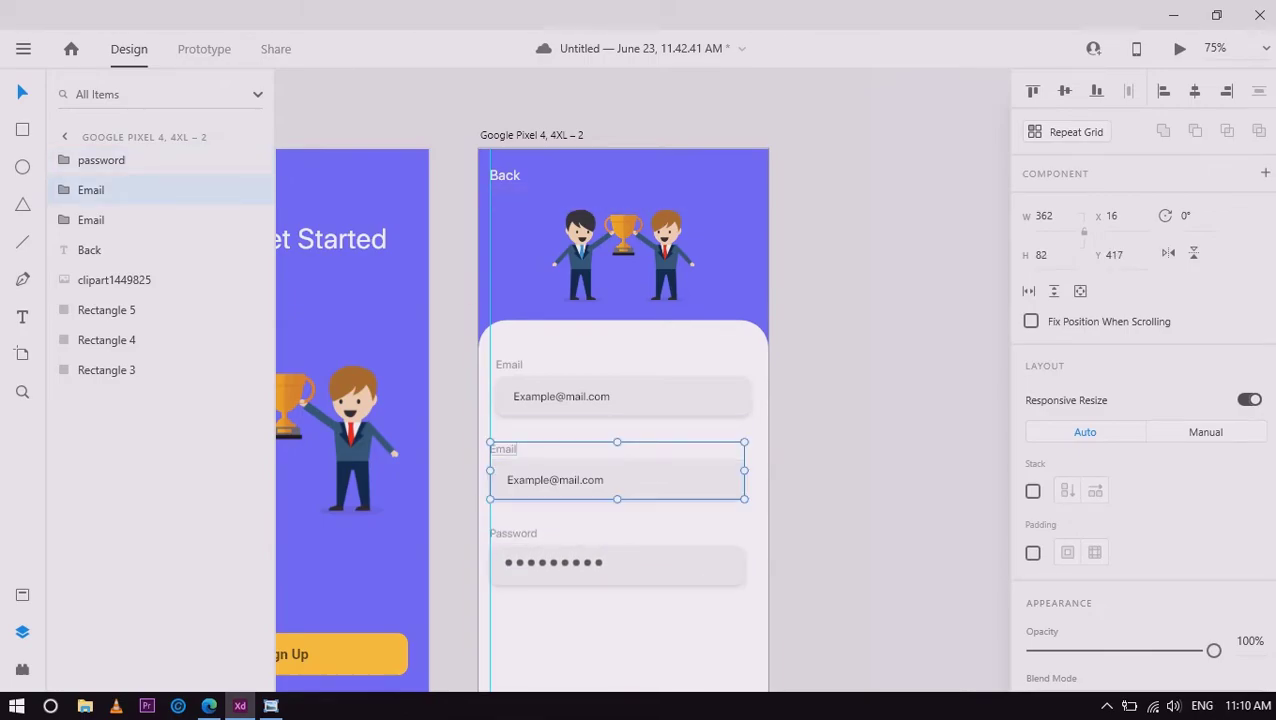
# Relabel the middle field 'Username' with 'User_123' as its sample text
pyautogui.doubleClick(503, 452)
pyautogui.doubleClick(503, 450)
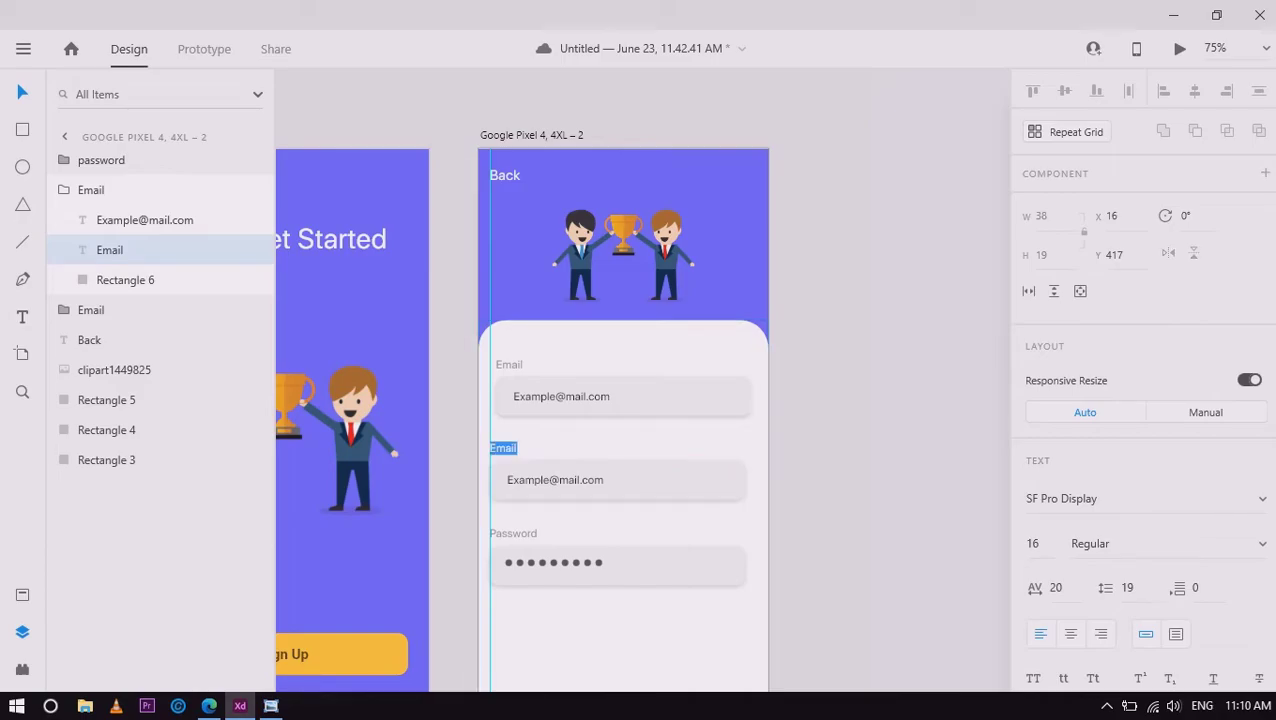
pyautogui.write('Username')
pyautogui.click(554, 484)
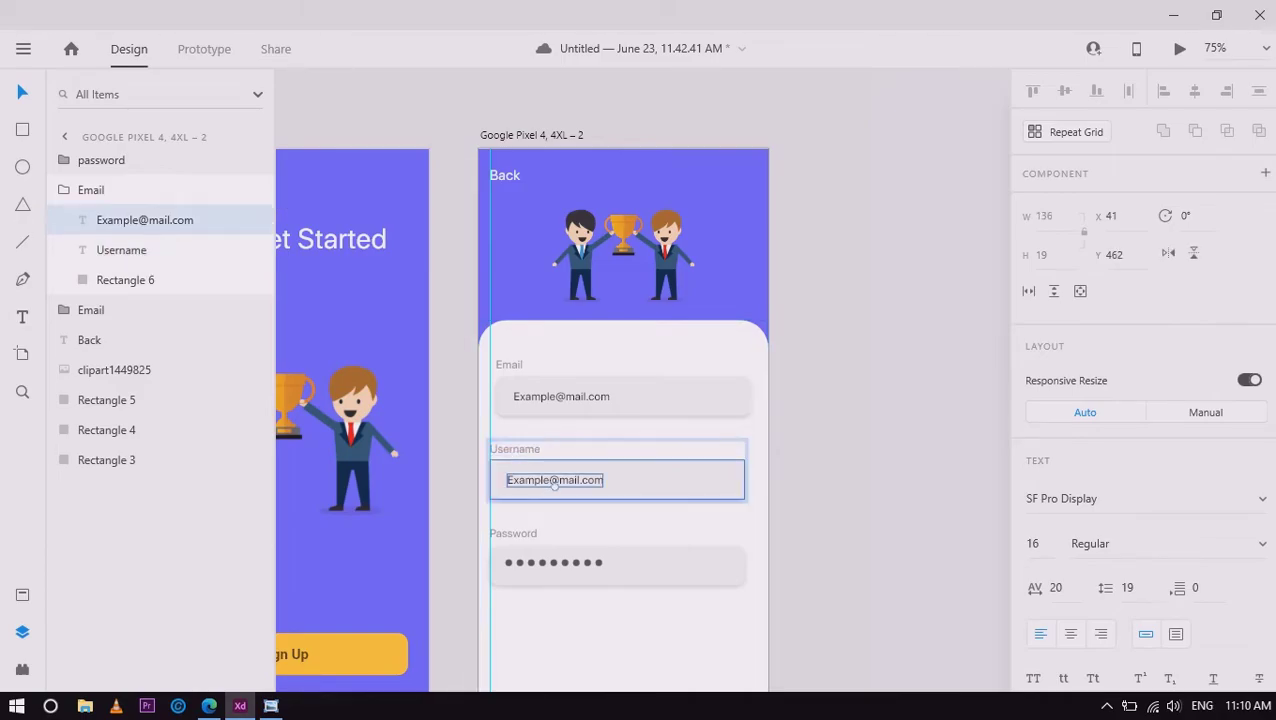
pyautogui.doubleClick(554, 482)
pyautogui.write('User_123')
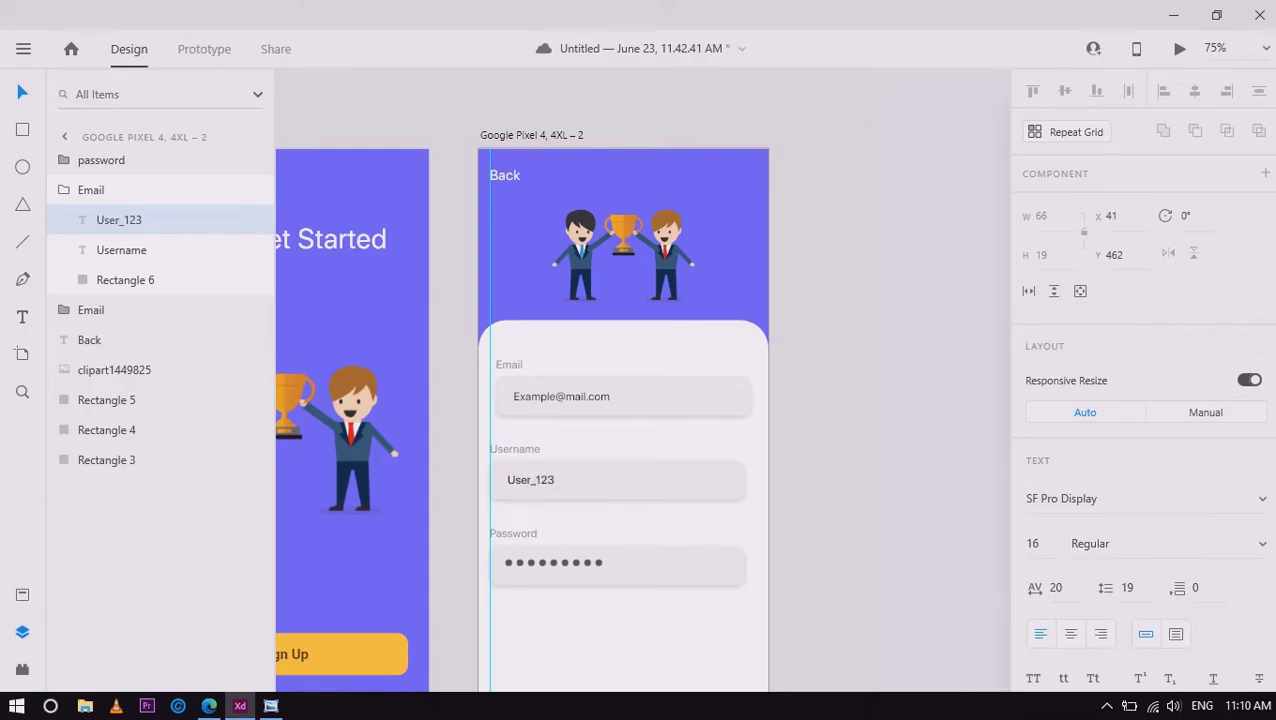
pyautogui.press('Escape')
pyautogui.press('Escape')
pyautogui.hscroll(3, 640, 380)
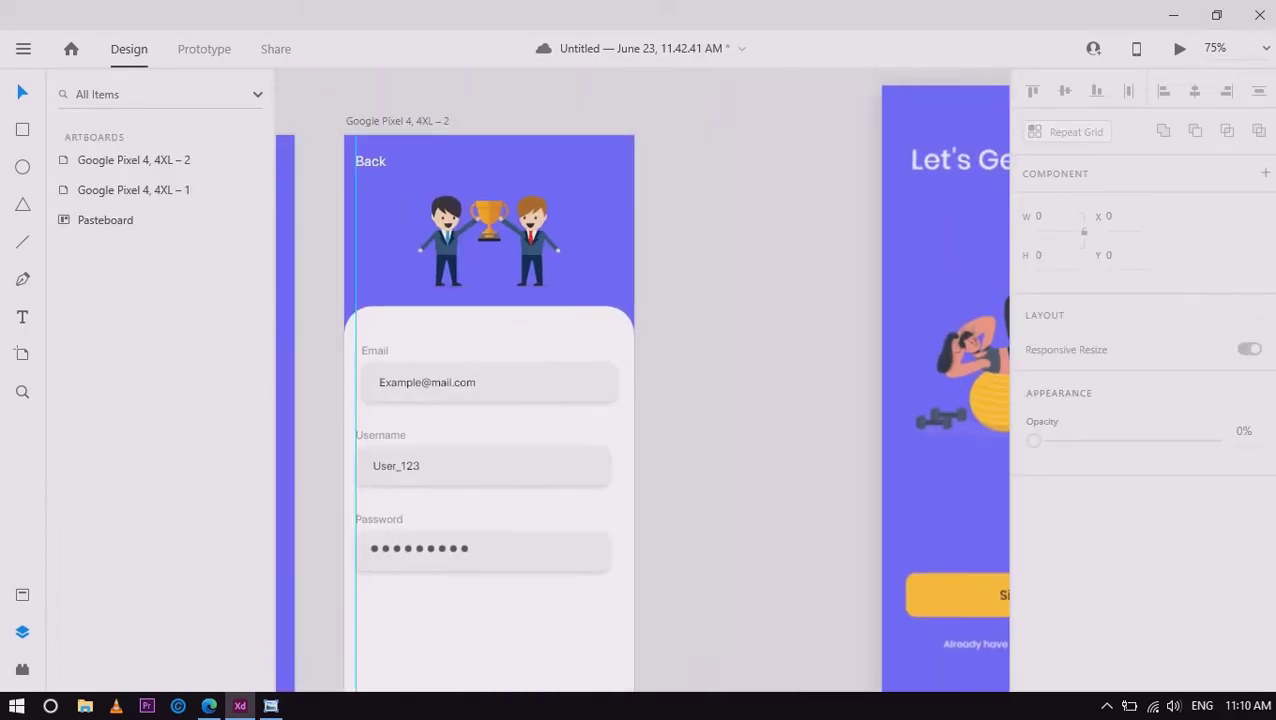
# Nudge the Password field so its left edge matches the Email and Username fields
pyautogui.hscroll(-2, 640, 400)
pyautogui.click(540, 457)
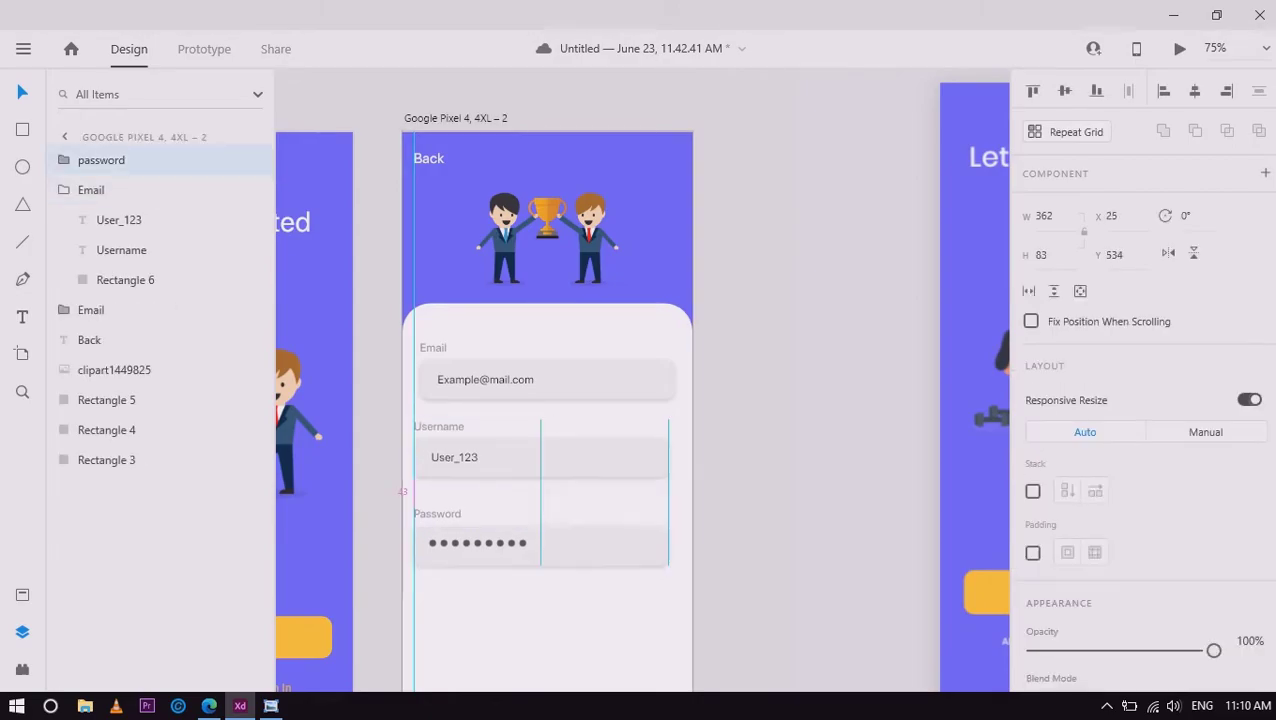
pyautogui.moveTo(480, 542); pyautogui.dragTo(486, 538)
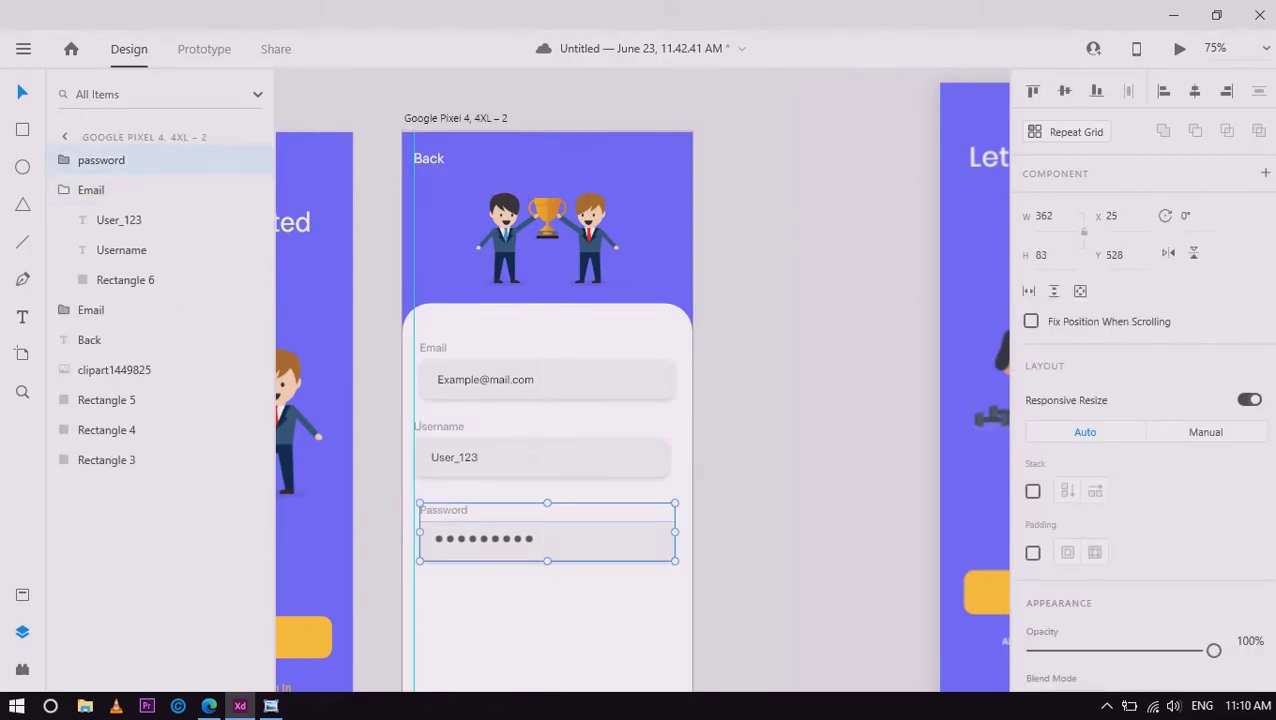
pyautogui.press('Escape')
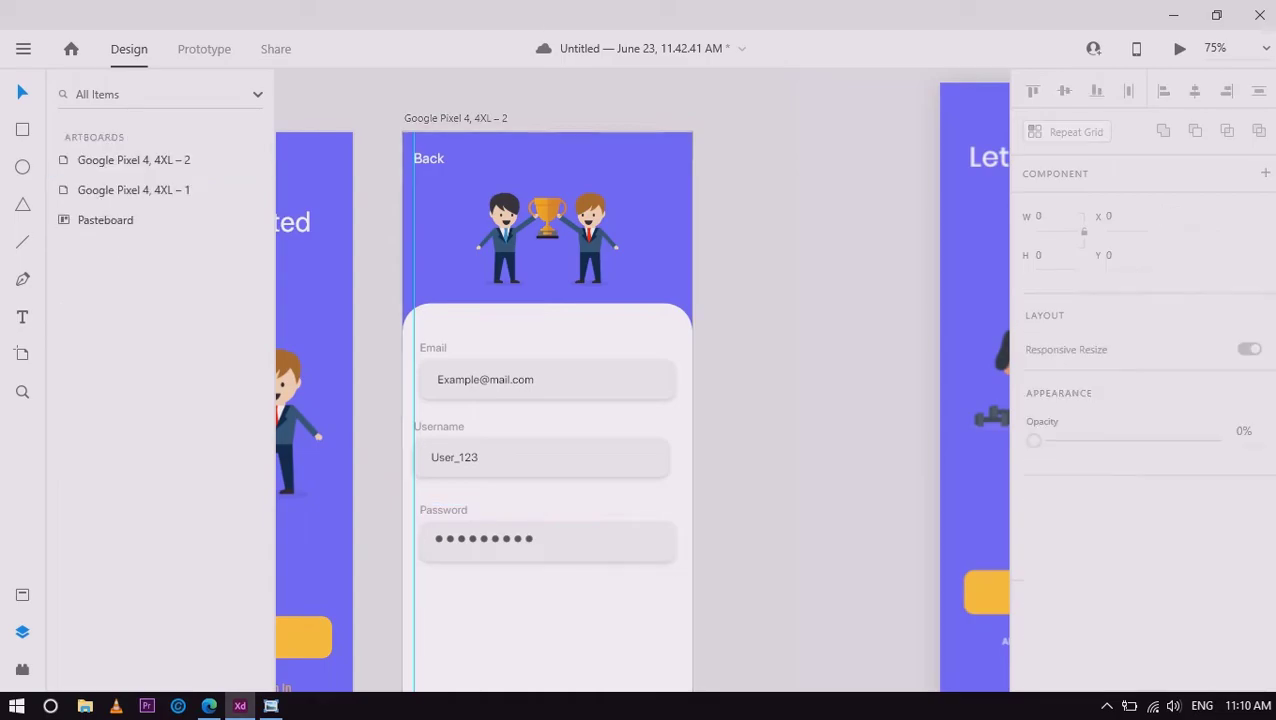
pyautogui.moveTo(480, 538); pyautogui.dragTo(474, 538)
pyautogui.press('Escape')
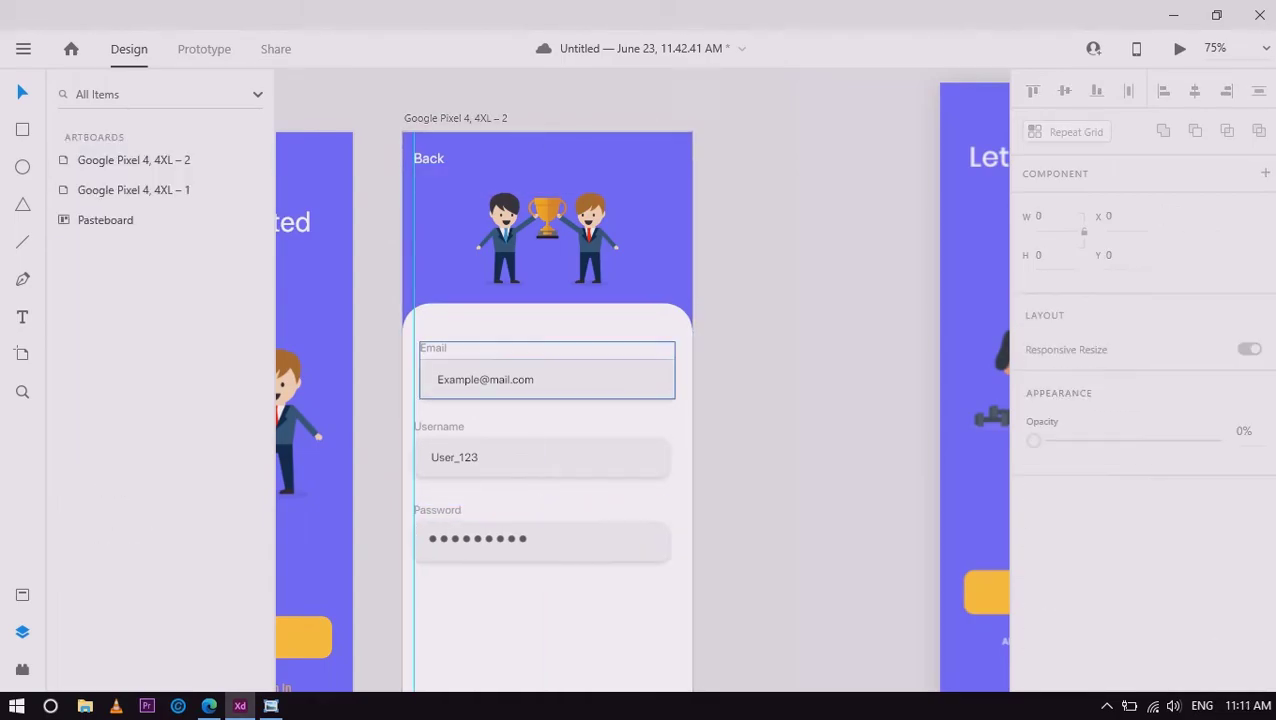
pyautogui.click(540, 457)
pyautogui.click(480, 538)
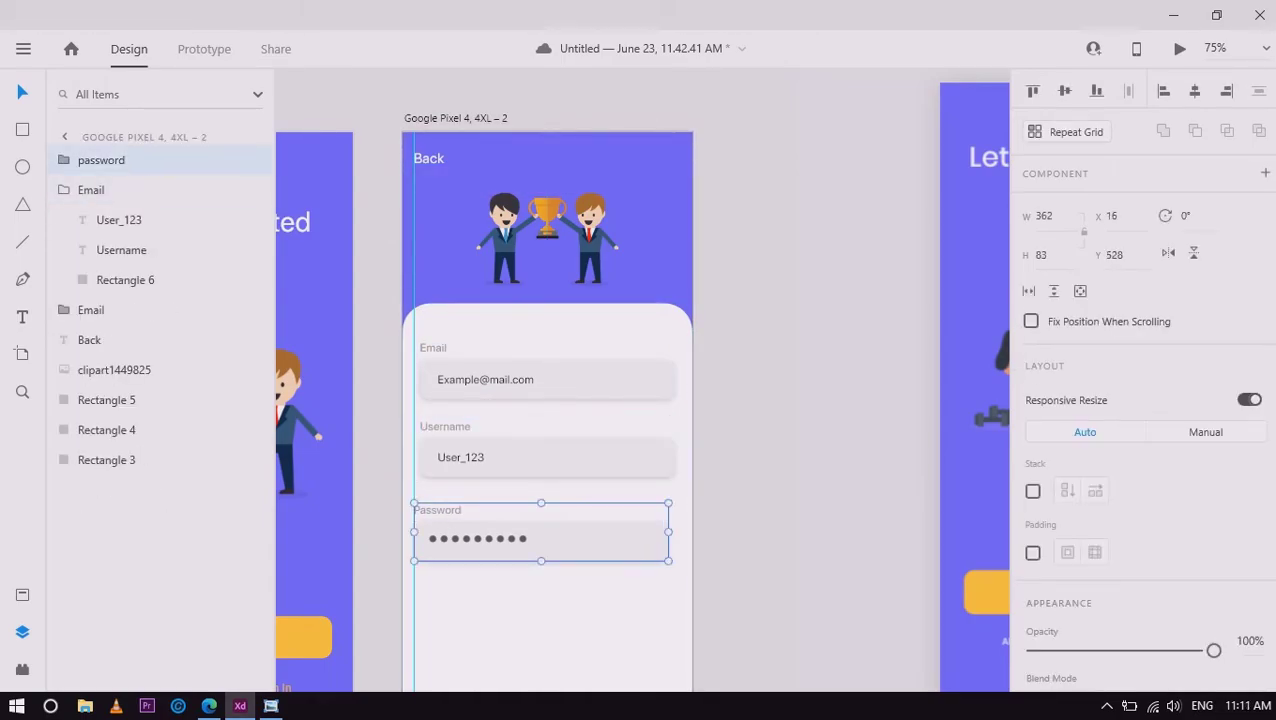
pyautogui.moveTo(480, 538); pyautogui.dragTo(486, 538)
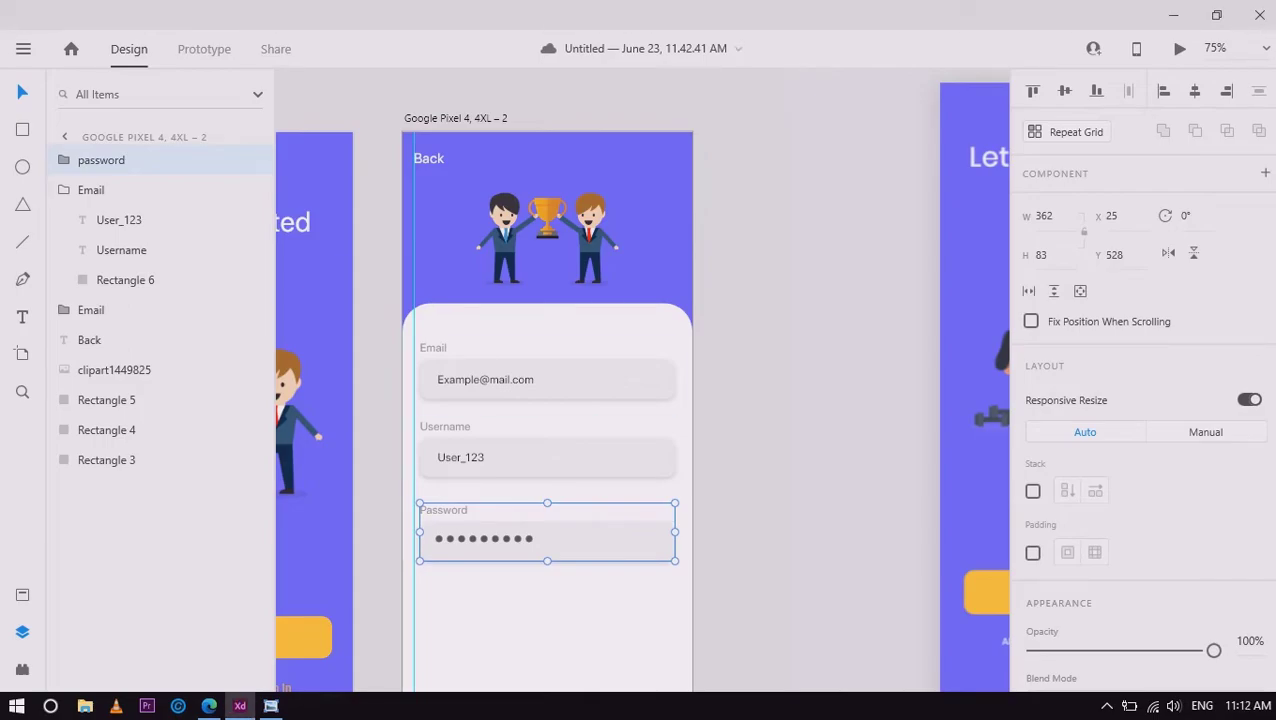
pyautogui.scroll(-3, 540, 300)
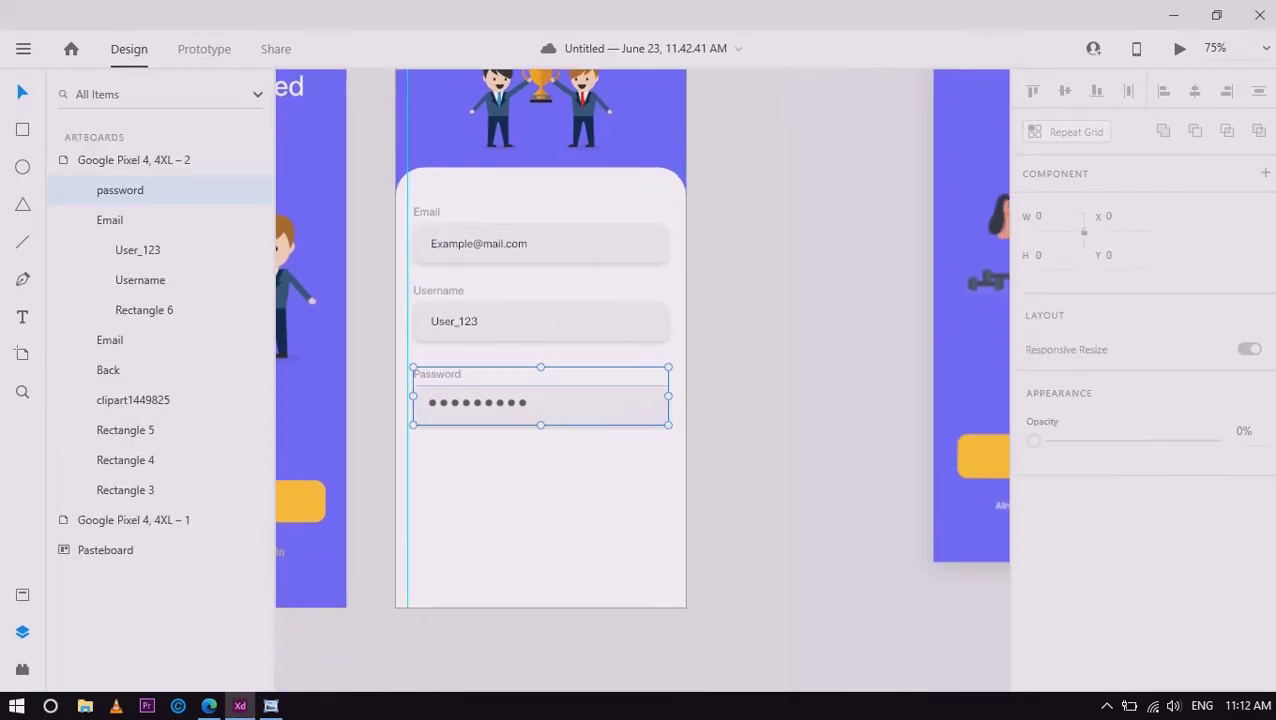
pyautogui.hotkey('ctrl', 'z')
pyautogui.press('Escape')
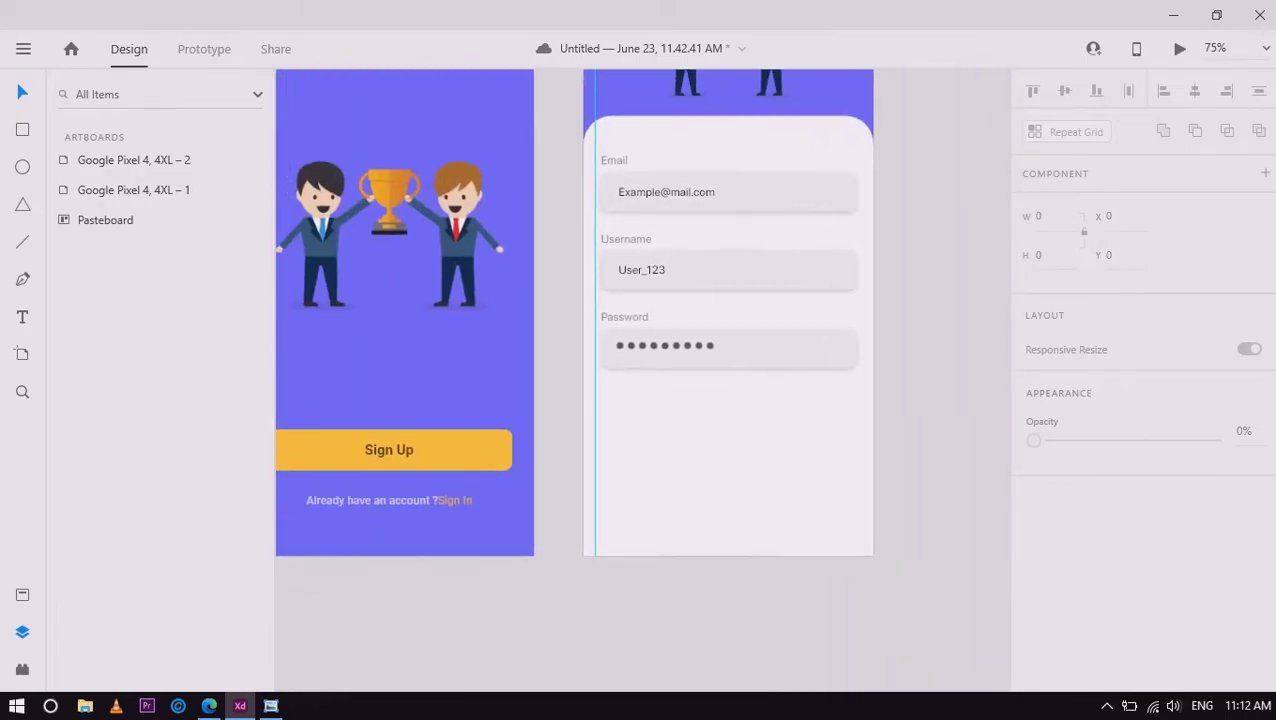
# Group the Sign Up text with yellow Rectangle 2 (Ctrl+G) and rename Group 1 to Button
pyautogui.click(395, 450)
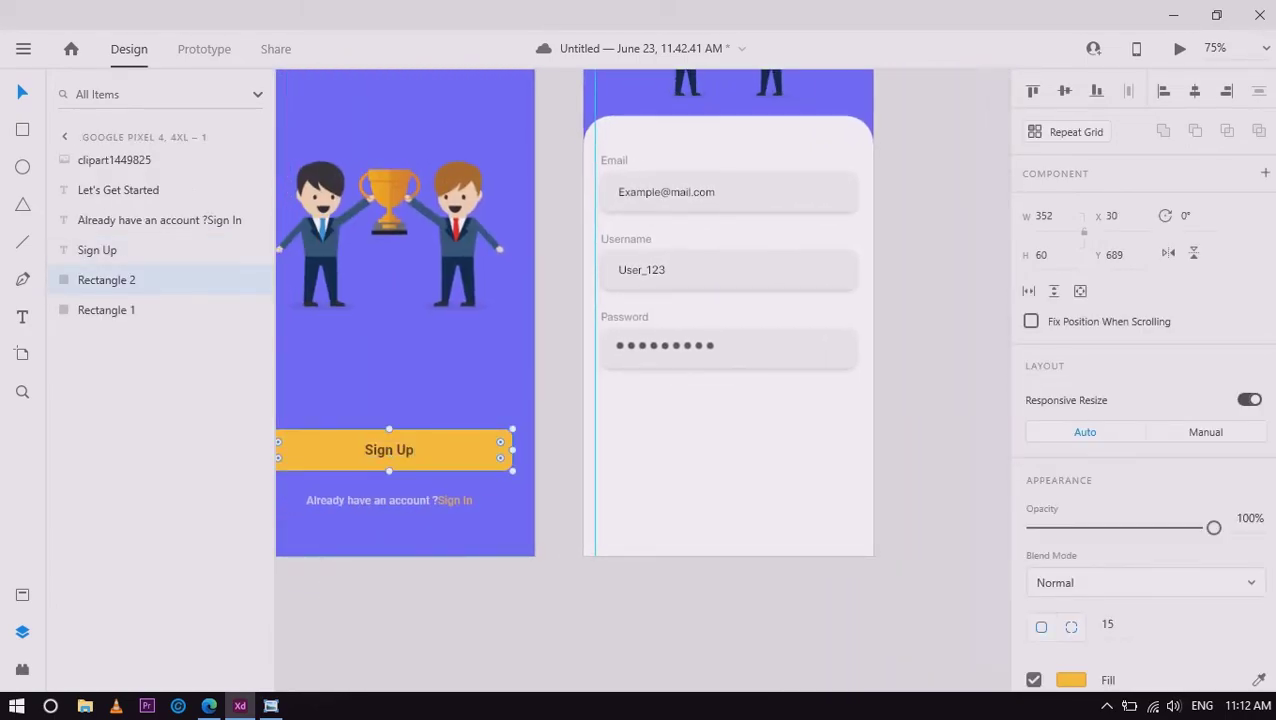
pyautogui.doubleClick(389, 452)
pyautogui.click(366, 455)
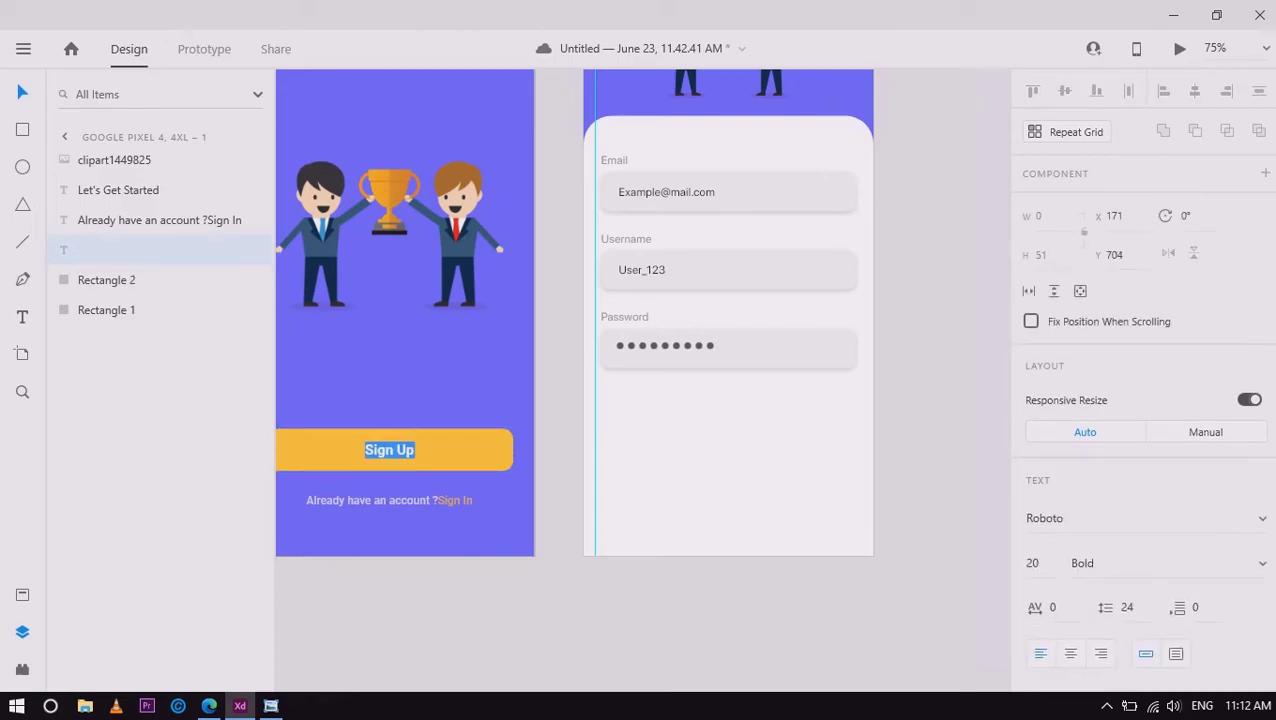
pyautogui.press('Escape')
pyautogui.click(480, 450)
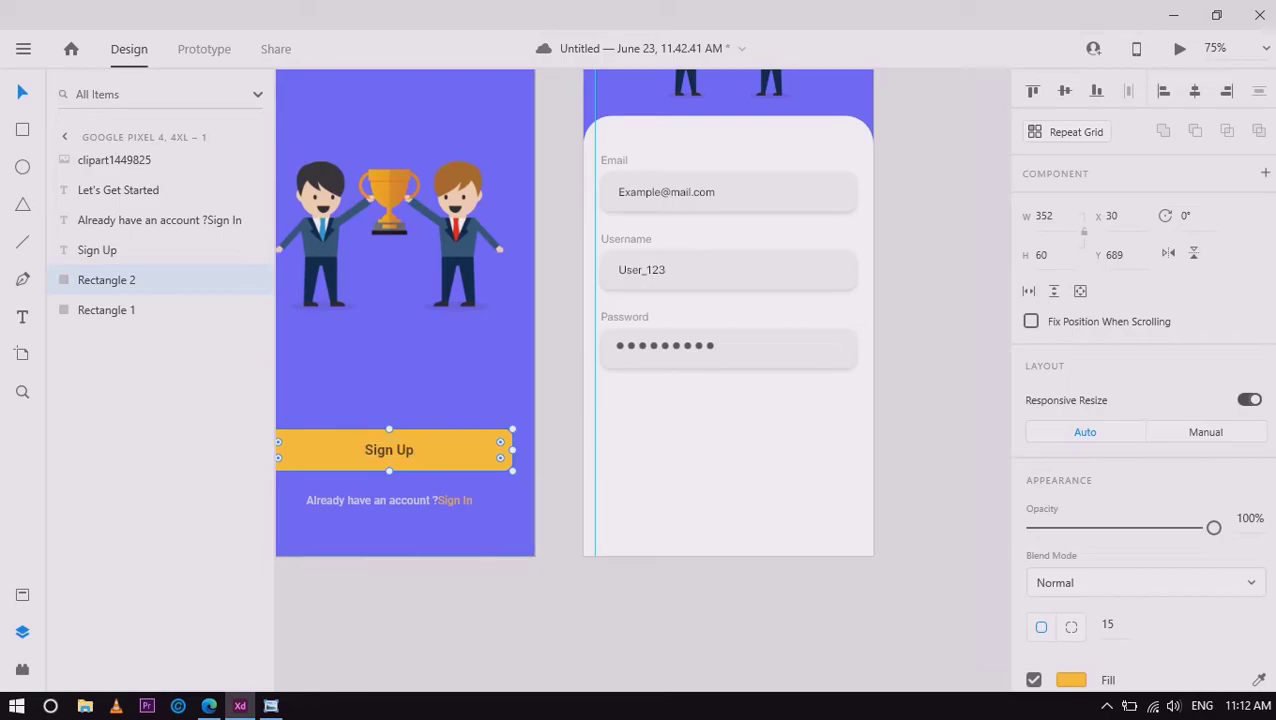
pyautogui.keyDown('shift'); pyautogui.click(389, 450); pyautogui.keyUp('shift')
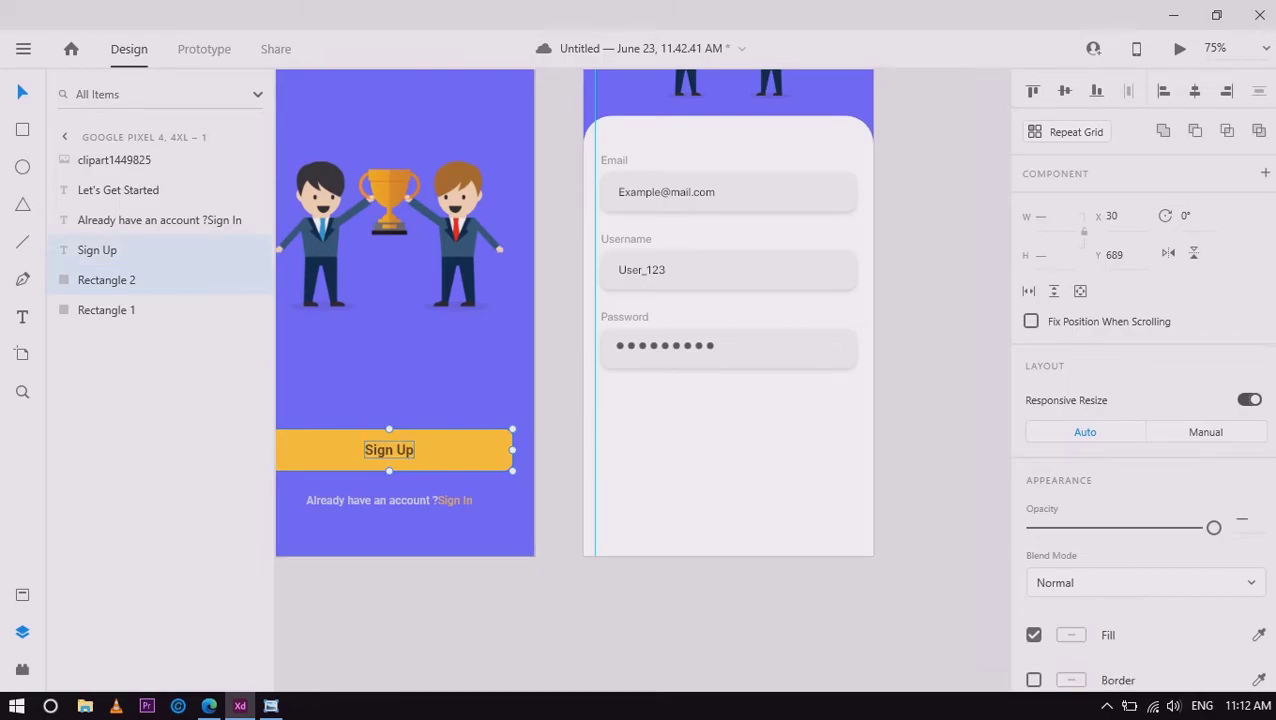
pyautogui.hotkey('ctrl', 'g')
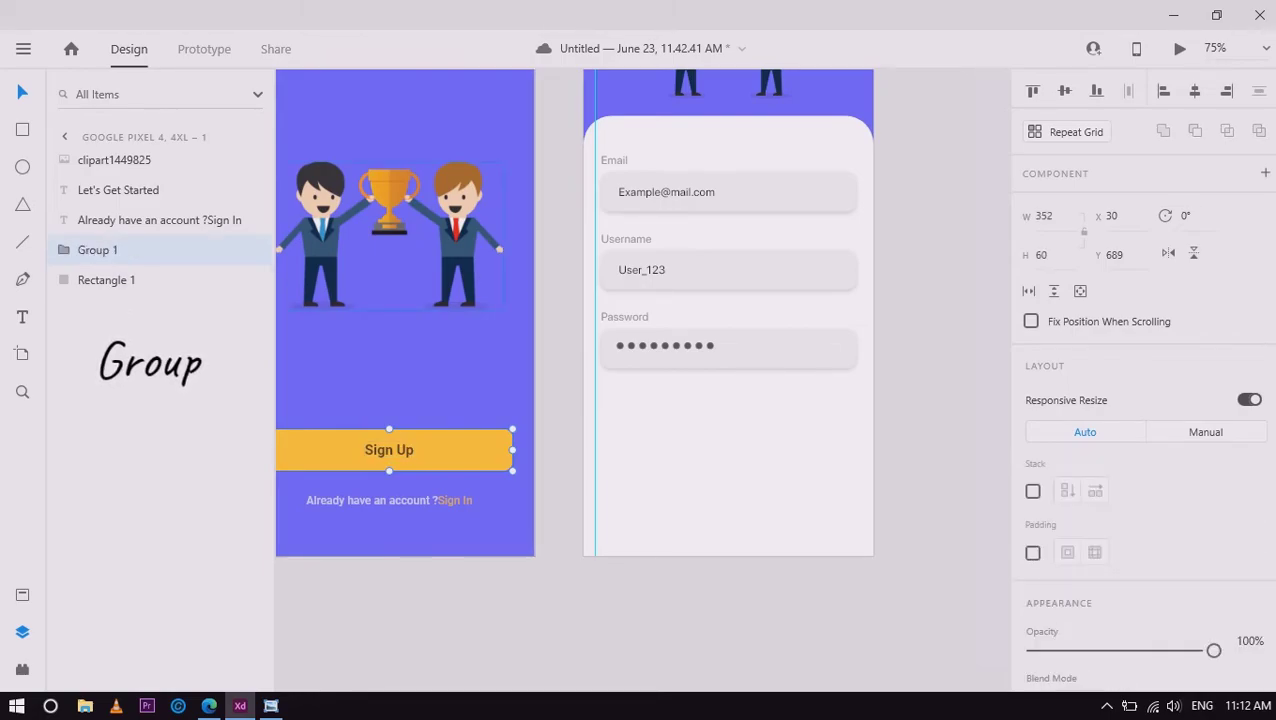
pyautogui.click(65, 250)
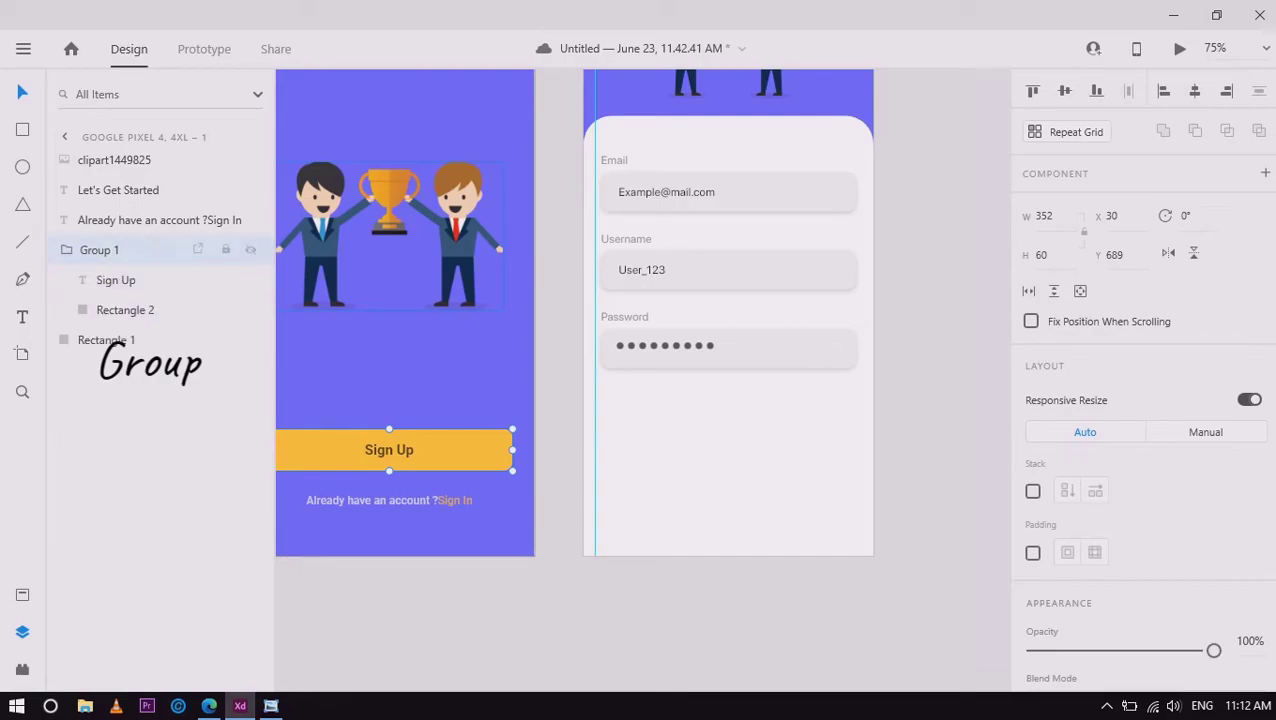
pyautogui.doubleClick(97, 250)
pyautogui.write('Button')
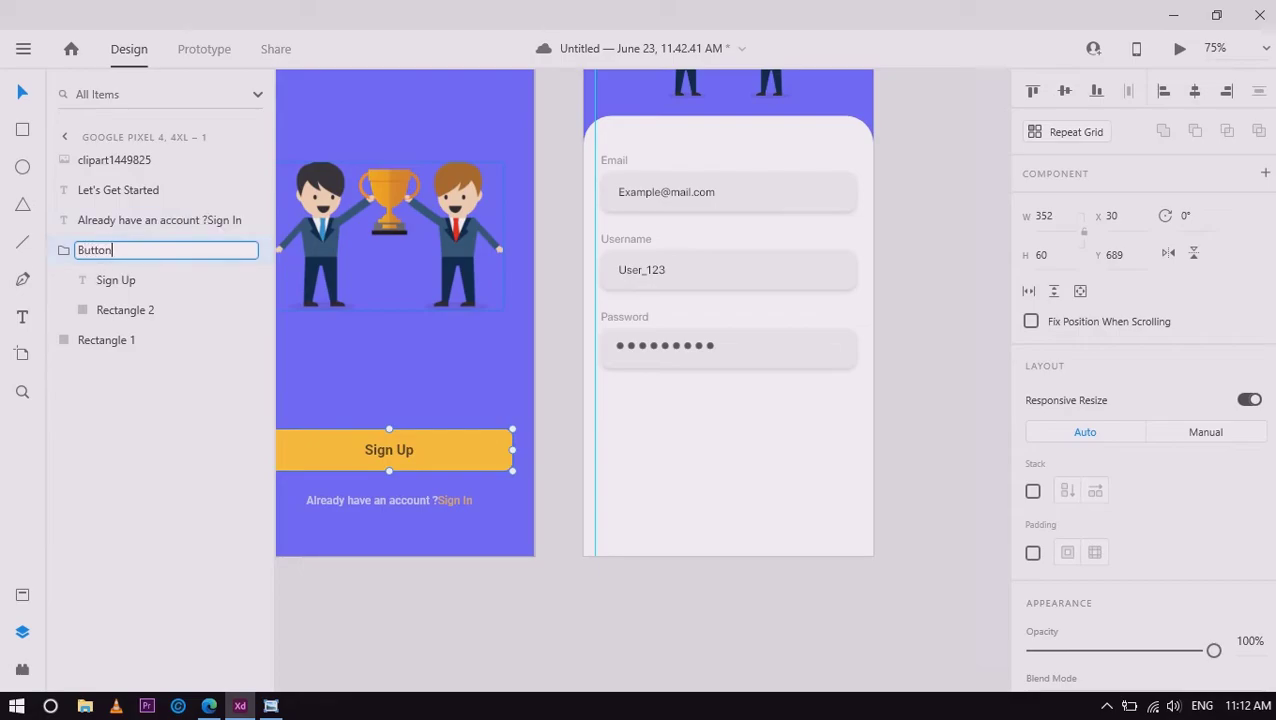
# Turn the Button group into a component and centre an instance below Password on the second artboard
pyautogui.press('Return')
pyautogui.hotkey('ctrl', 'shift', 'y')
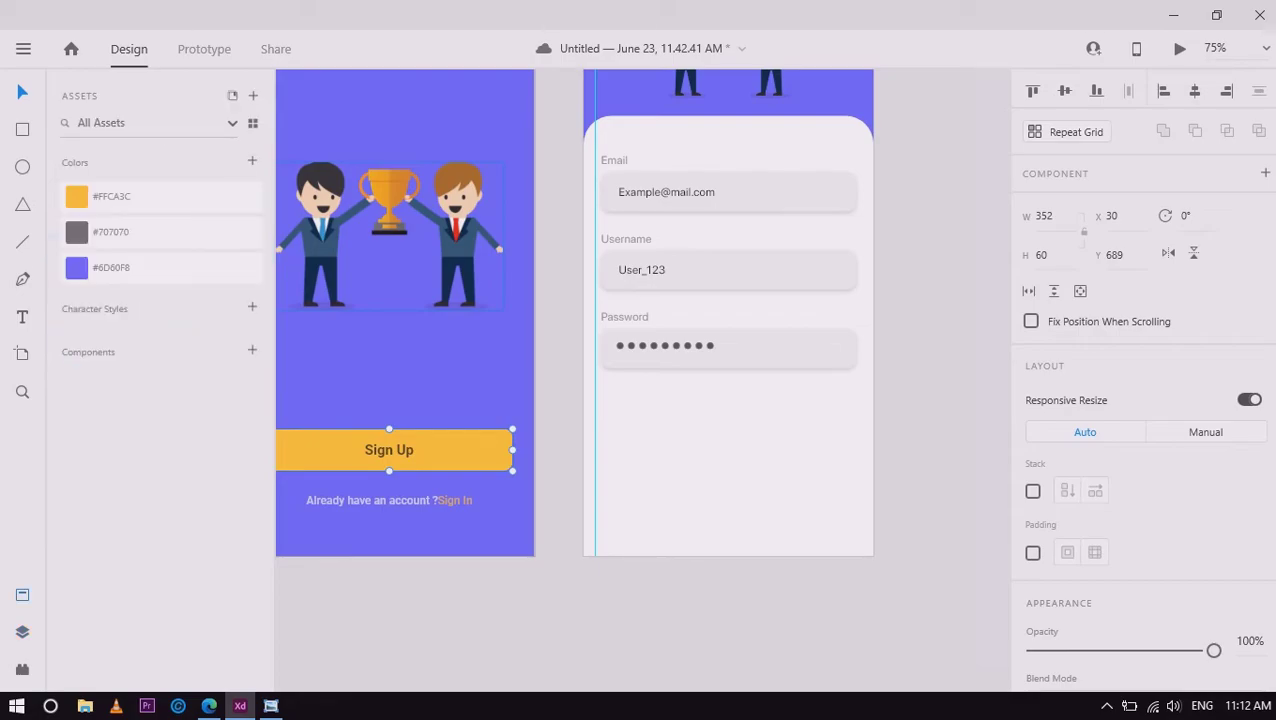
pyautogui.hotkey('ctrl', 'k')
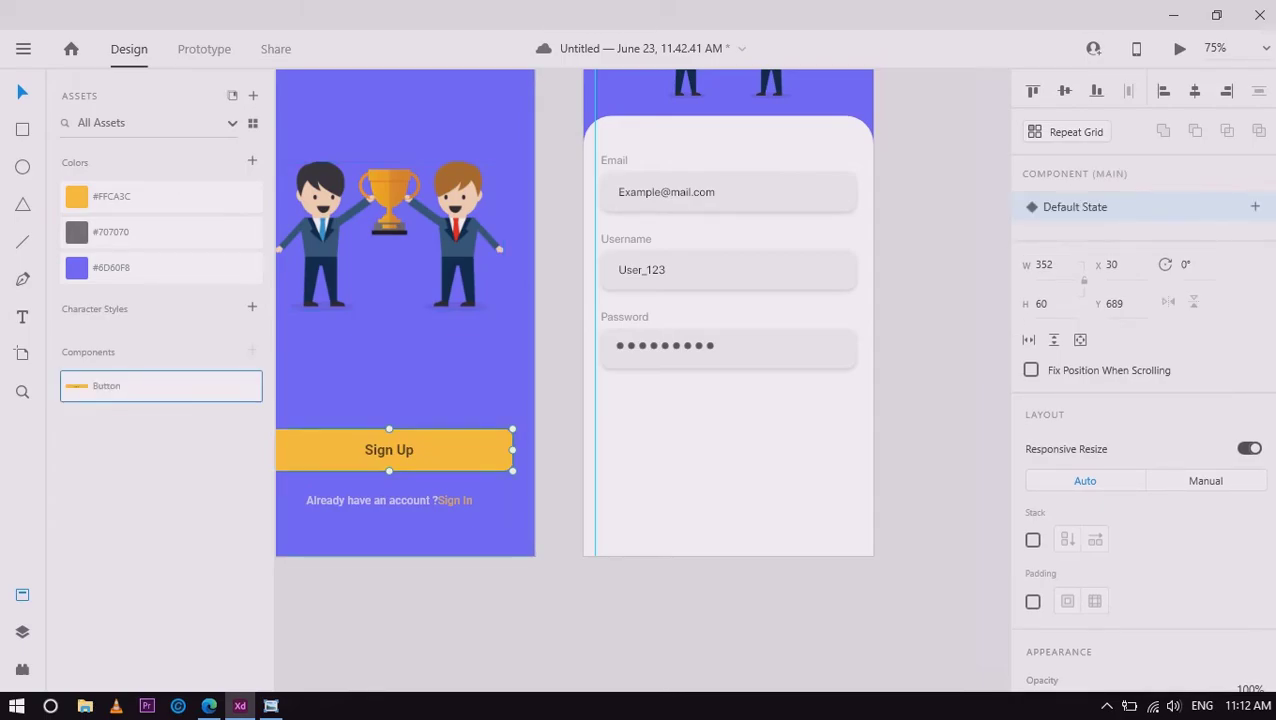
pyautogui.moveTo(106, 385); pyautogui.dragTo(700, 400)
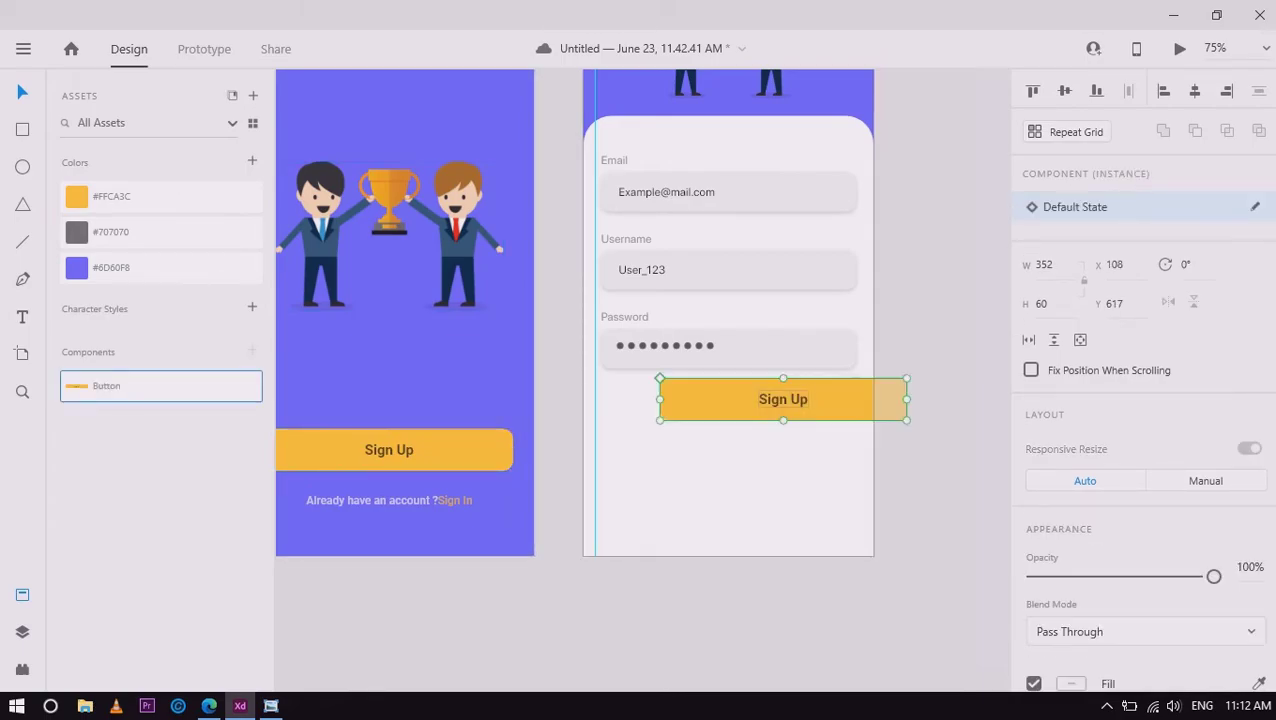
pyautogui.moveTo(783, 399); pyautogui.dragTo(728, 410)
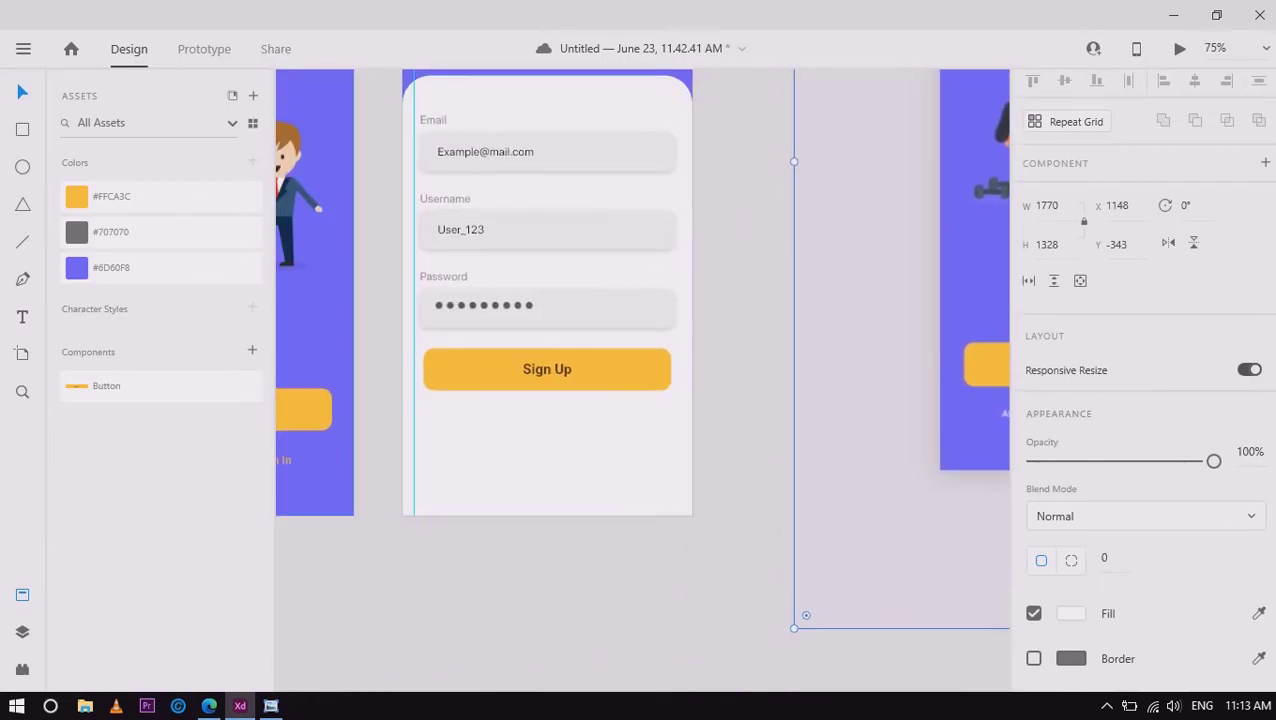
# Add an 'Or' text label below the Sign Up button in Bold at size 20
pyautogui.press('t')
pyautogui.click(530, 420)
pyautogui.write('Or')
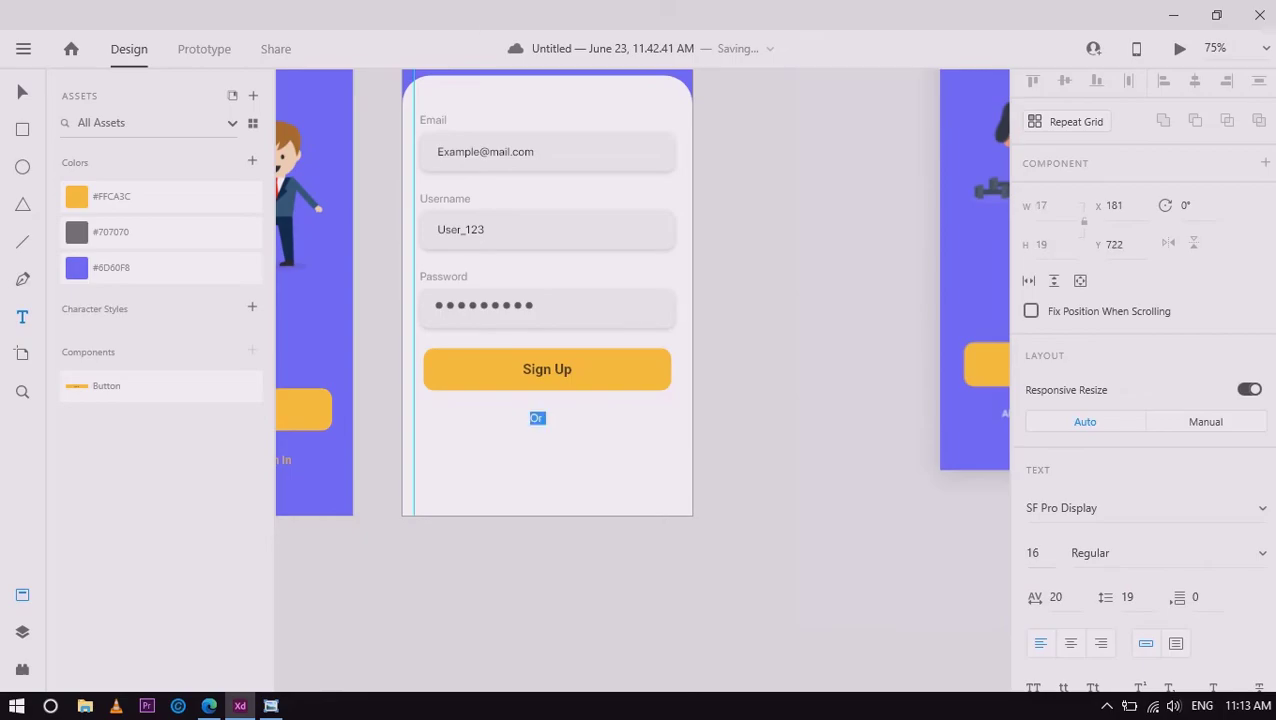
pyautogui.click(1032, 552)
pyautogui.write('20')
pyautogui.press('Return')
pyautogui.scroll(-3, 1140, 400)
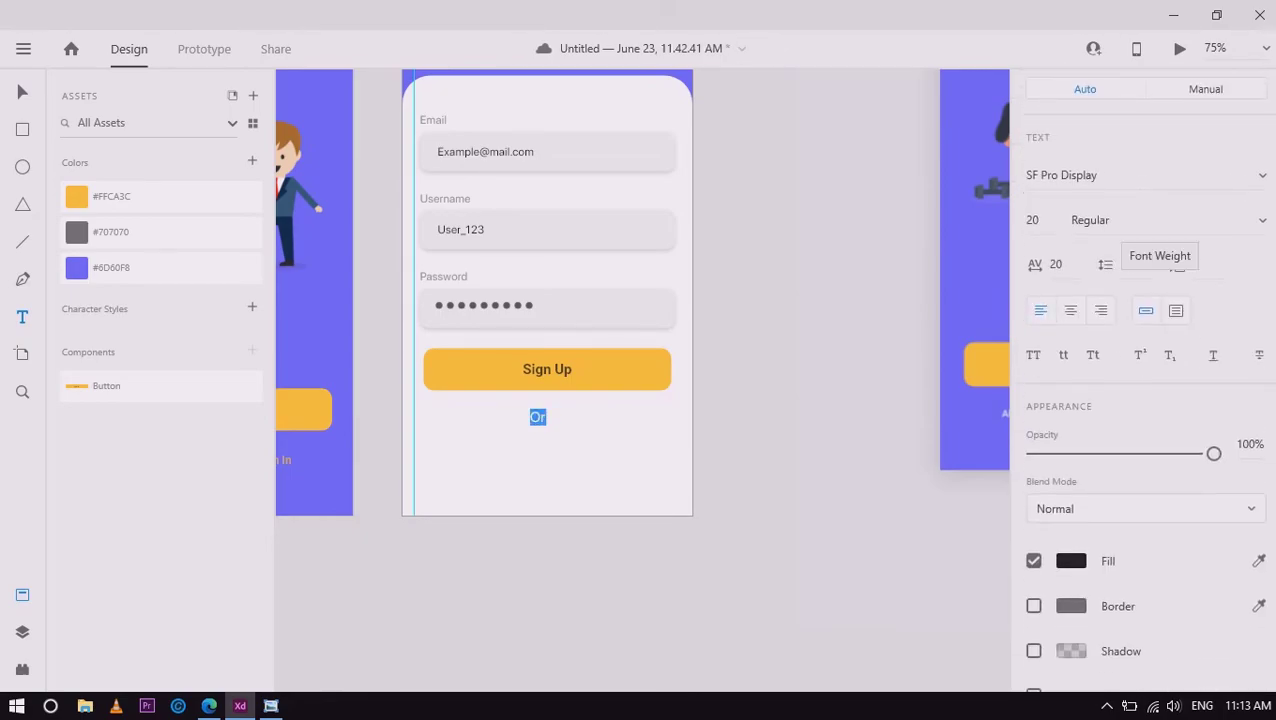
pyautogui.click(1100, 220)
pyautogui.write('Bold')
pyautogui.press('Return')
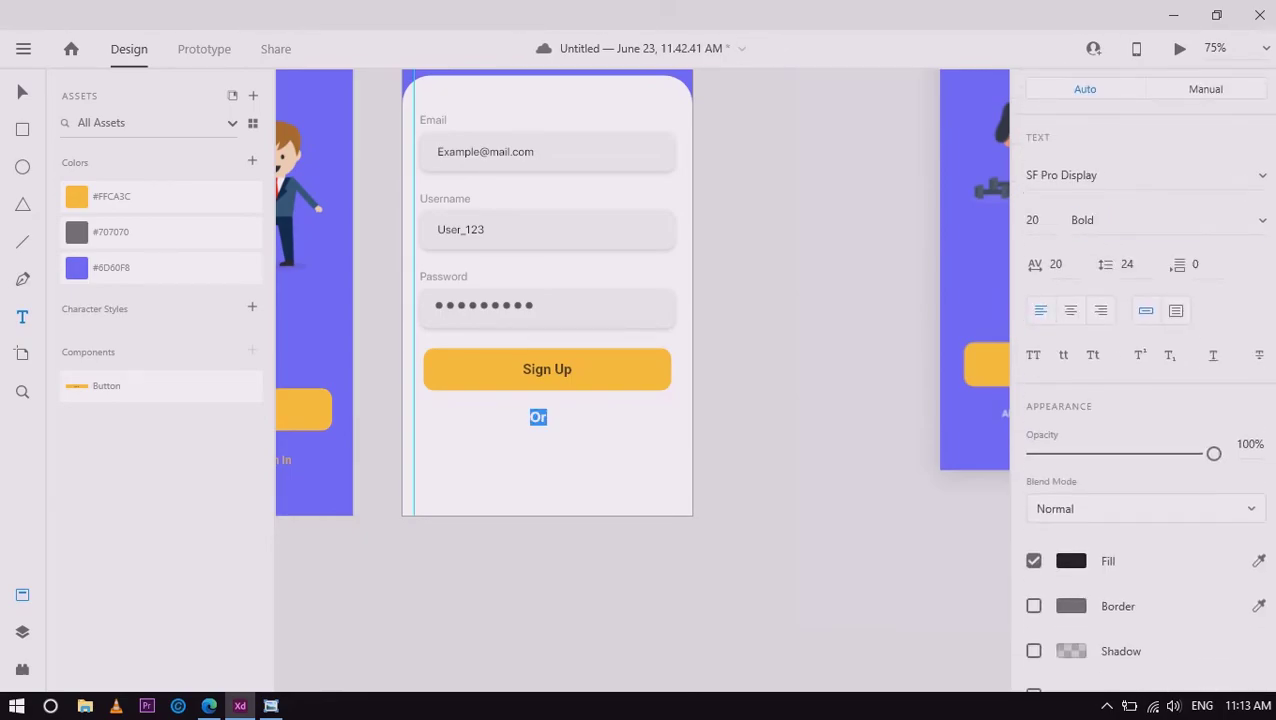
# Centre the Or label under the button and set its character spacing to 30
pyautogui.moveTo(537, 421); pyautogui.dragTo(547, 422)
pyautogui.write('25')
pyautogui.press('Return')
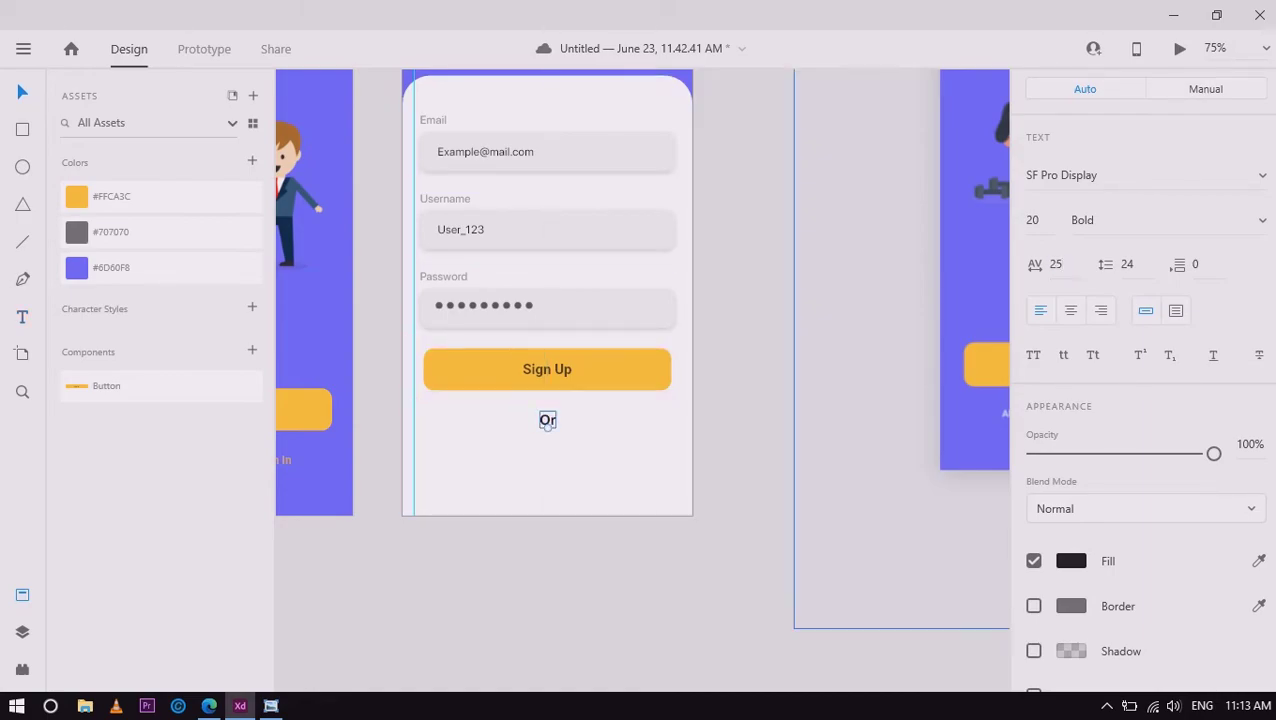
pyautogui.write('30')
pyautogui.press('Return')
pyautogui.press('Escape')
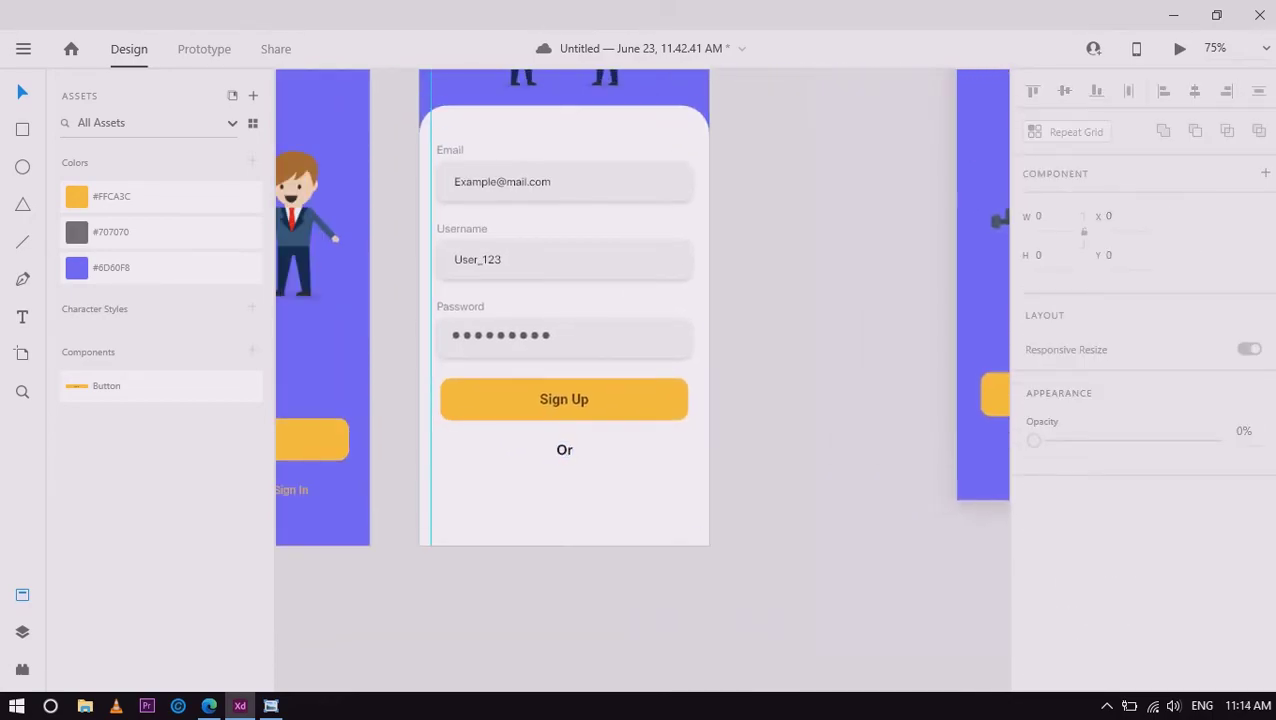
# Import the facebook_black_24dp, twitter and search logo files from Vector Import Files
pyautogui.hotkey('ctrl', 'shift', 'i')
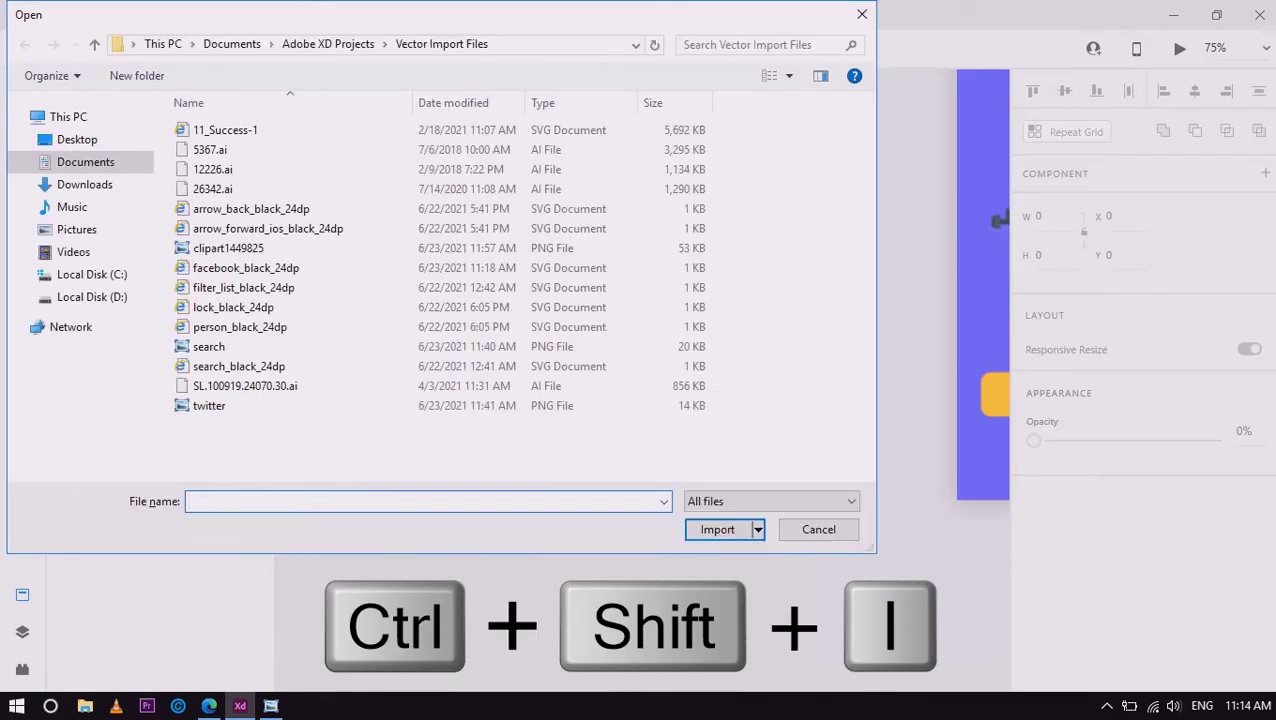
pyautogui.click(245, 268)
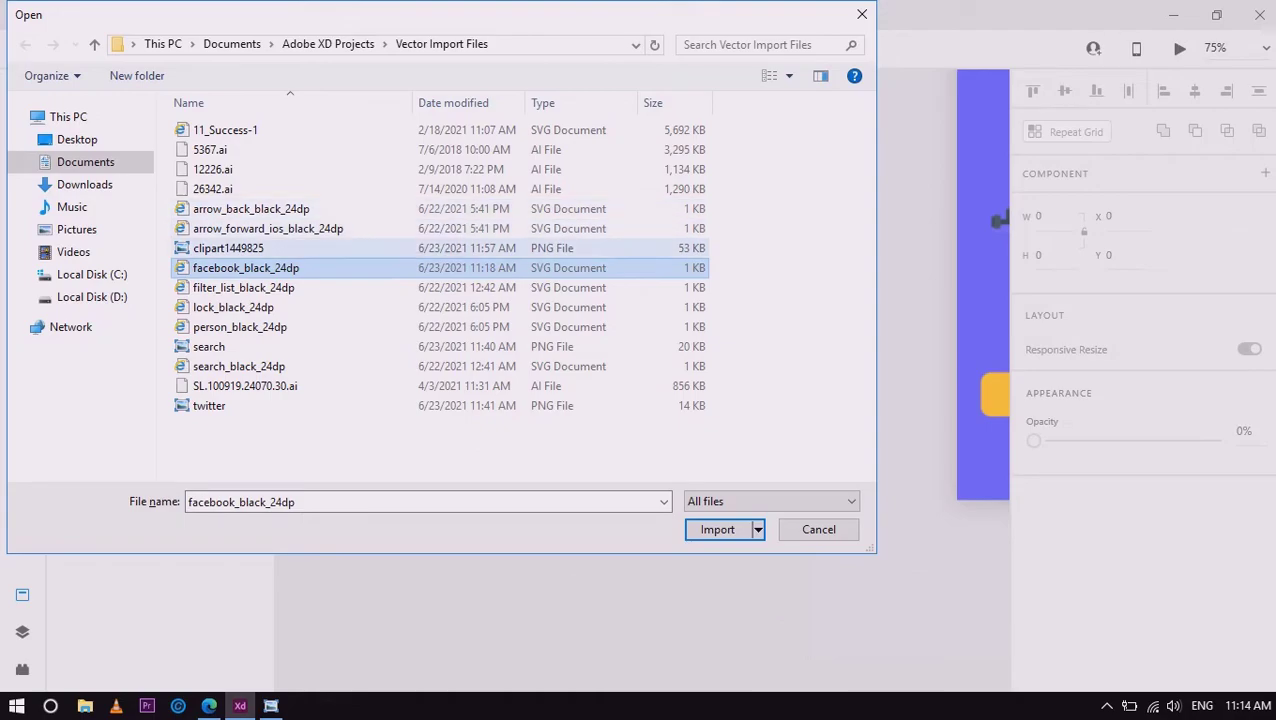
pyautogui.keyDown('shift'); pyautogui.click(209, 405); pyautogui.keyUp('shift')
pyautogui.keyDown('ctrl'); pyautogui.click(245, 268); pyautogui.keyUp('ctrl')
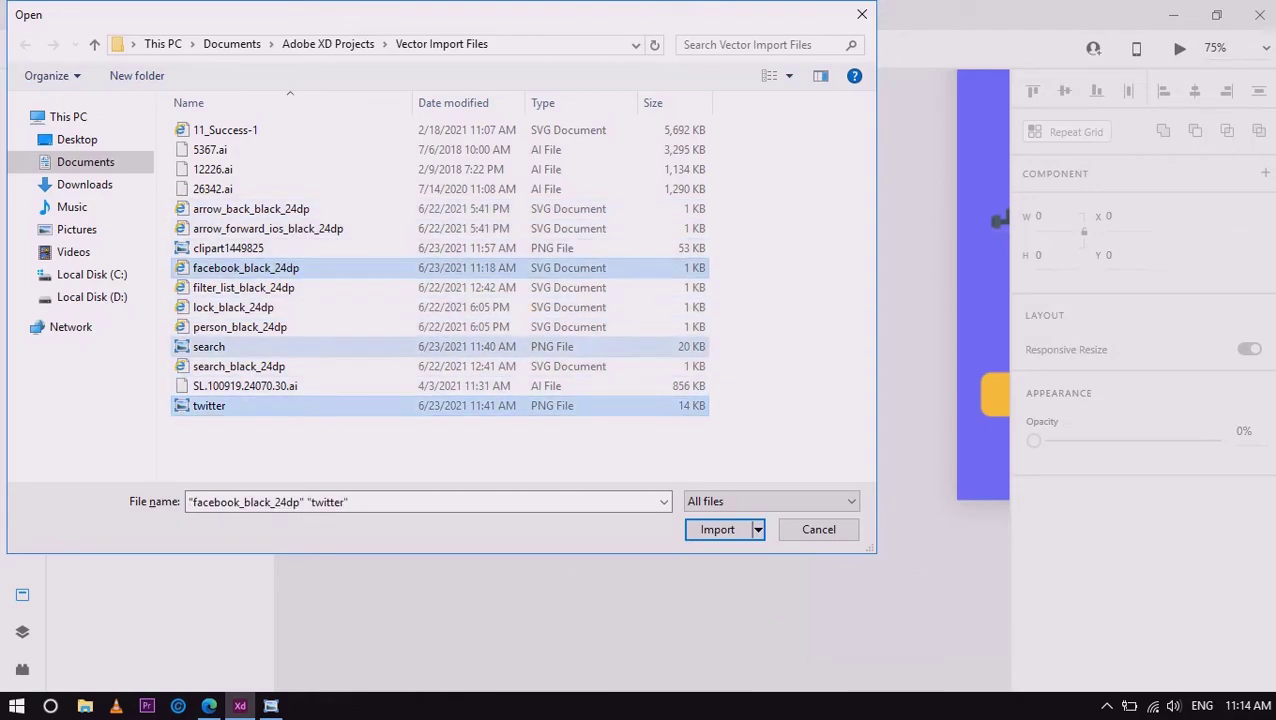
pyautogui.click(717, 529)
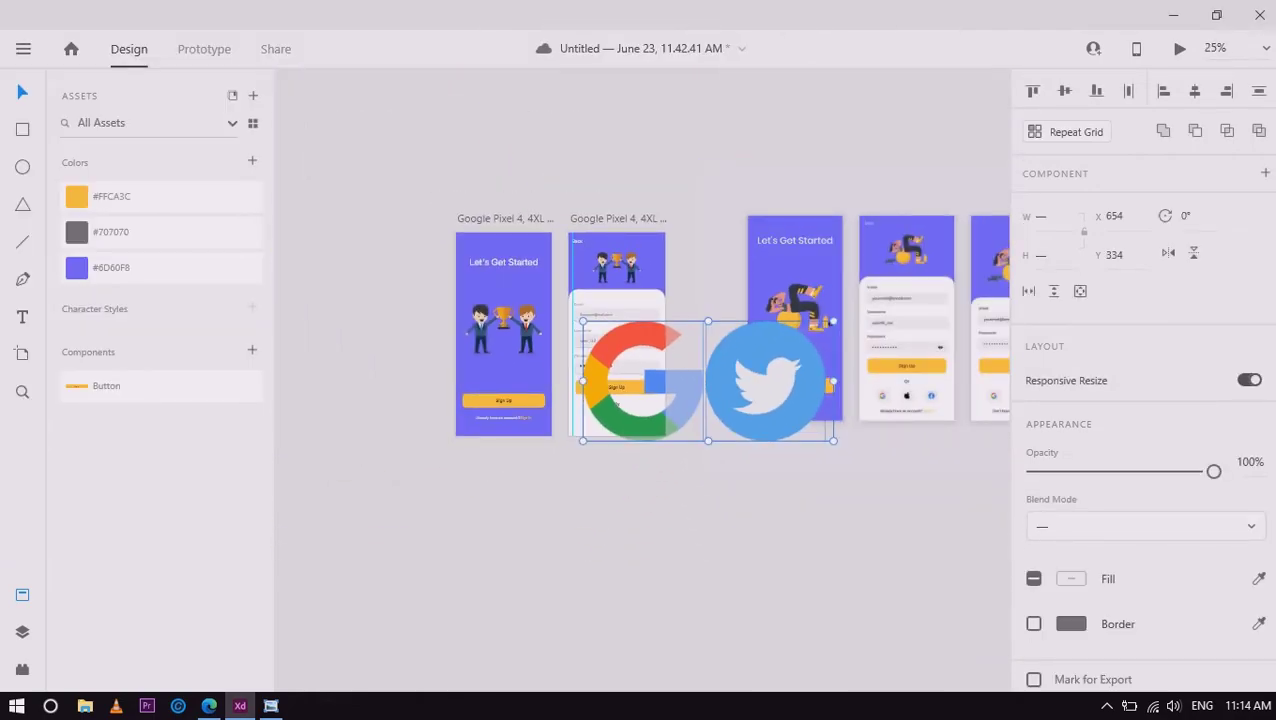
# Move the oversized Google and Twitter logos below the artboards and shrink them
pyautogui.moveTo(661, 429); pyautogui.dragTo(610, 586)
pyautogui.scroll(3, 610, 586)
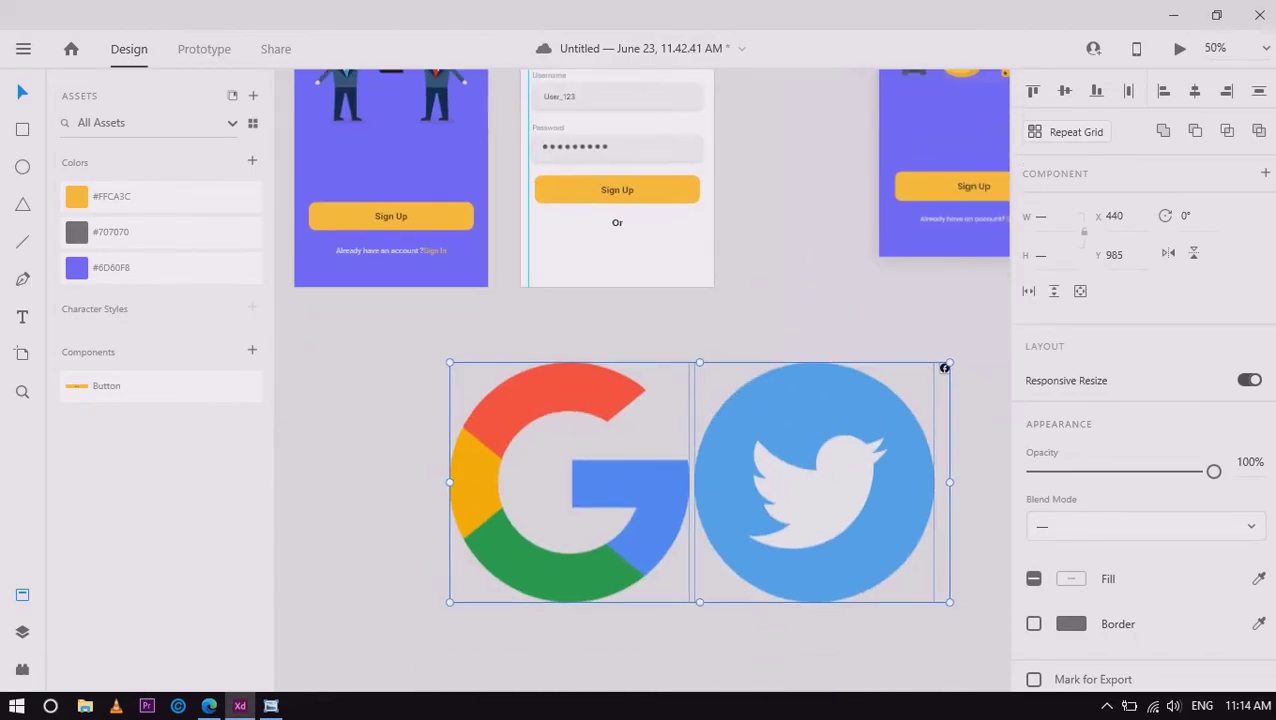
pyautogui.moveTo(944, 368); pyautogui.dragTo(819, 424)
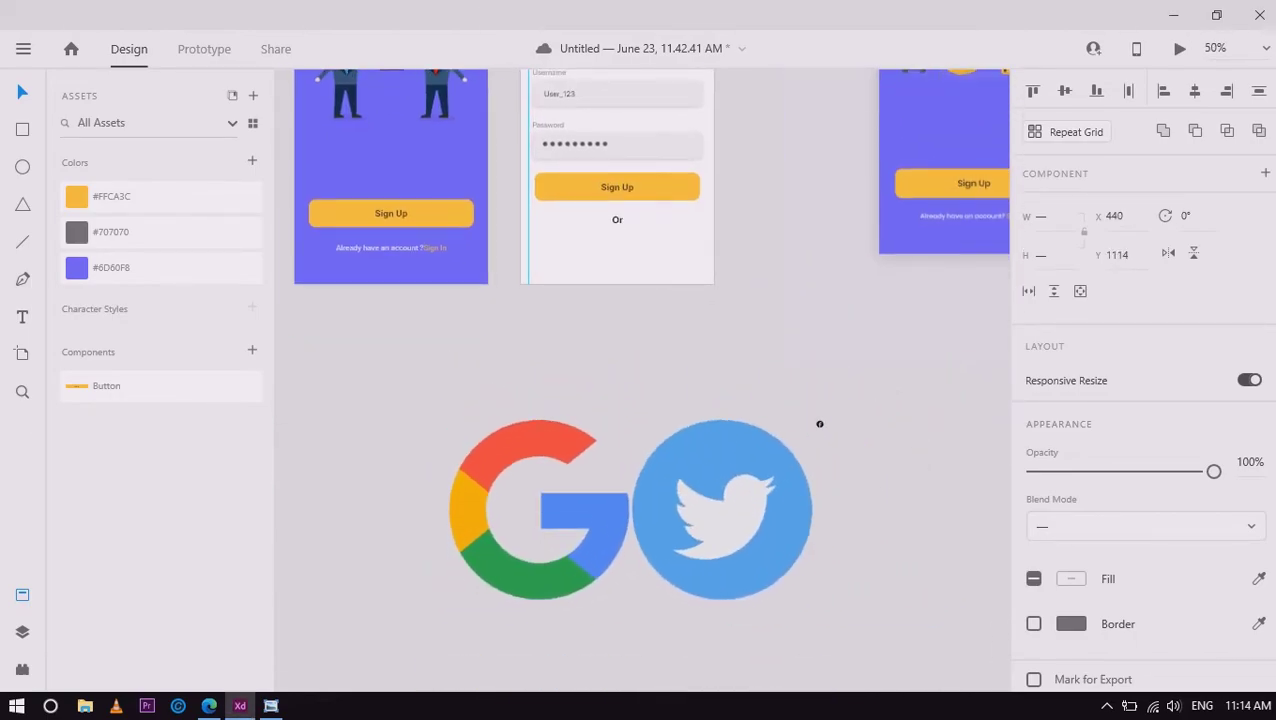
pyautogui.scroll(5, 819, 424)
# Place the Facebook icon below the Or label and colour it purple
pyautogui.click(766, 461)
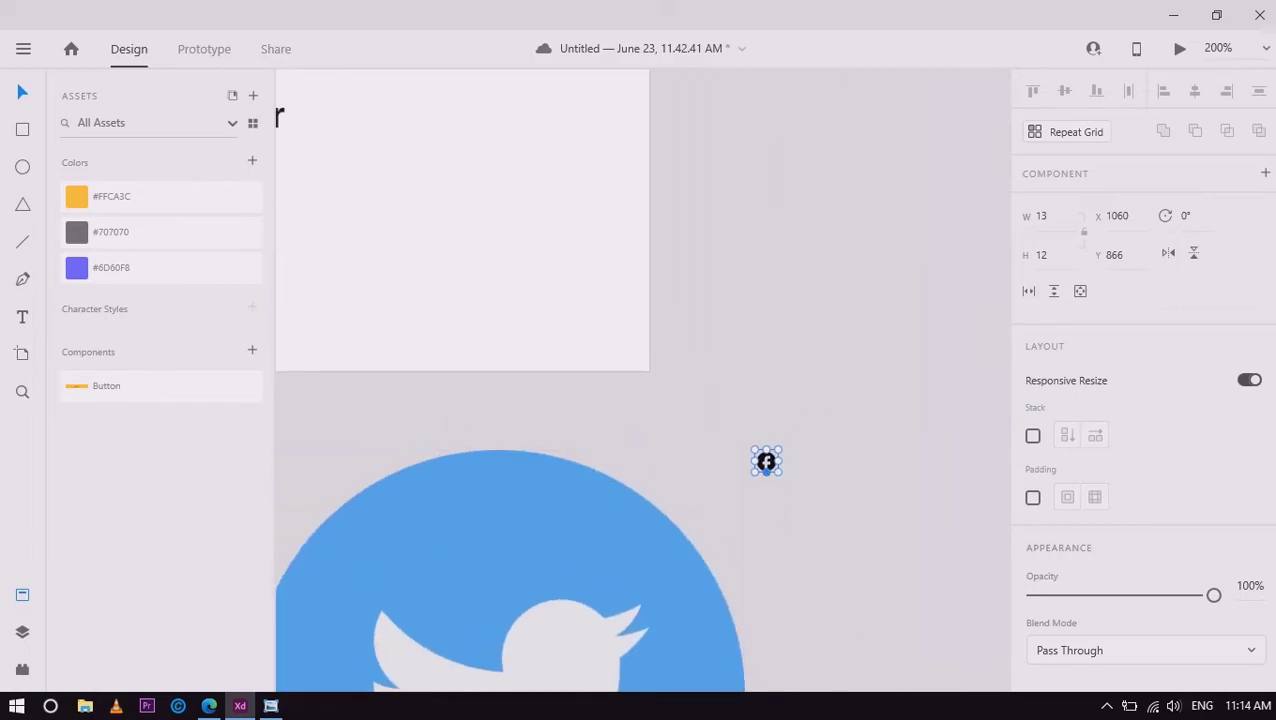
pyautogui.moveTo(766, 461)
pyautogui.mouseDown()
pyautogui.moveTo(625, 336)
pyautogui.moveTo(319, 227)
pyautogui.mouseUp()
pyautogui.scroll(5, 640, 400)
pyautogui.moveTo(719, 392); pyautogui.dragTo(792, 327)
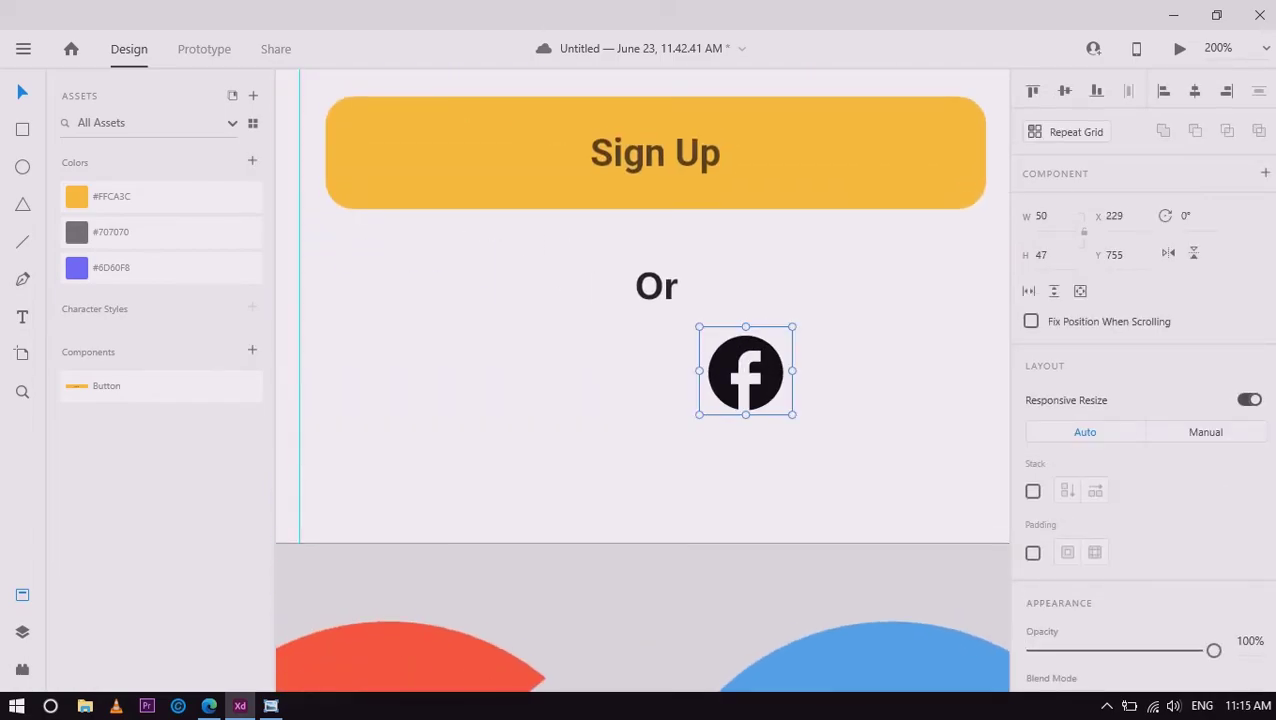
pyautogui.moveTo(746, 370); pyautogui.dragTo(852, 382)
pyautogui.scroll(-2, 1140, 450)
pyautogui.click(1068, 570)
pyautogui.click(866, 661)
pyautogui.click(640, 480)
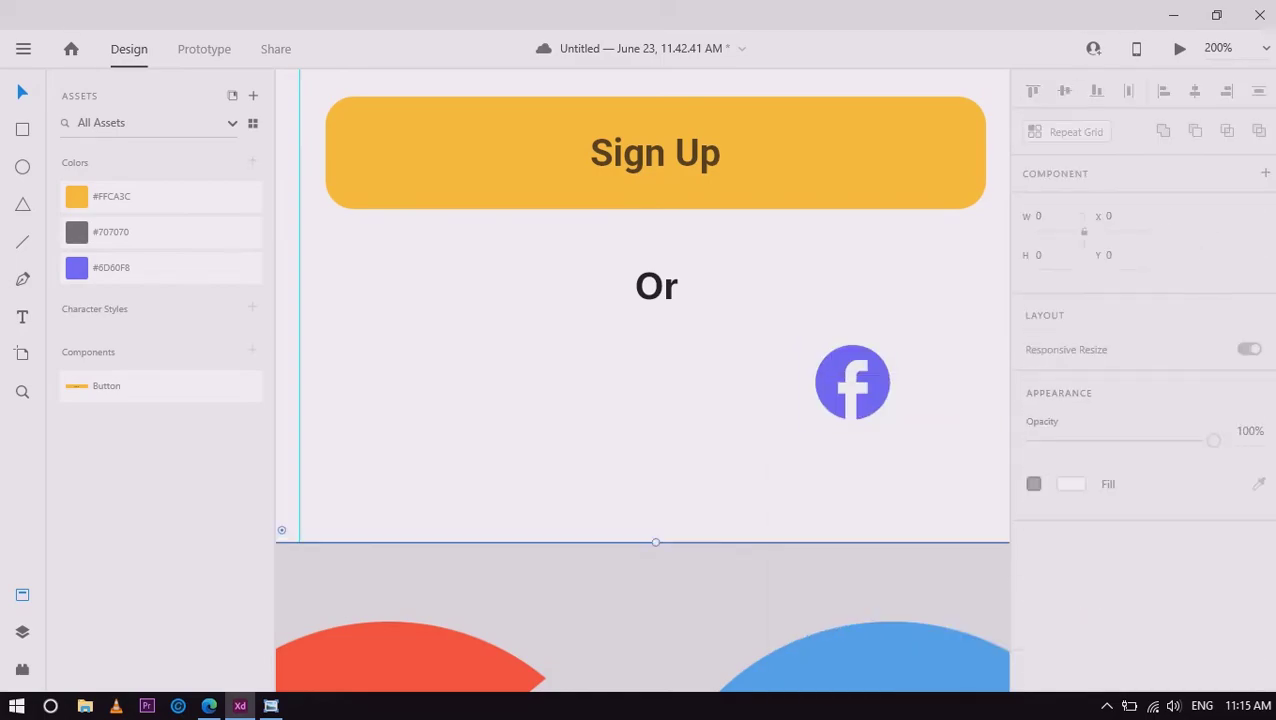
pyautogui.click(852, 382)
# Shrink the Twitter and Google logos and line them up beside the Facebook icon
pyautogui.hotkey('ctrl', '0')
pyautogui.scroll(5, 640, 450)
pyautogui.moveTo(735, 555); pyautogui.dragTo(651, 398)
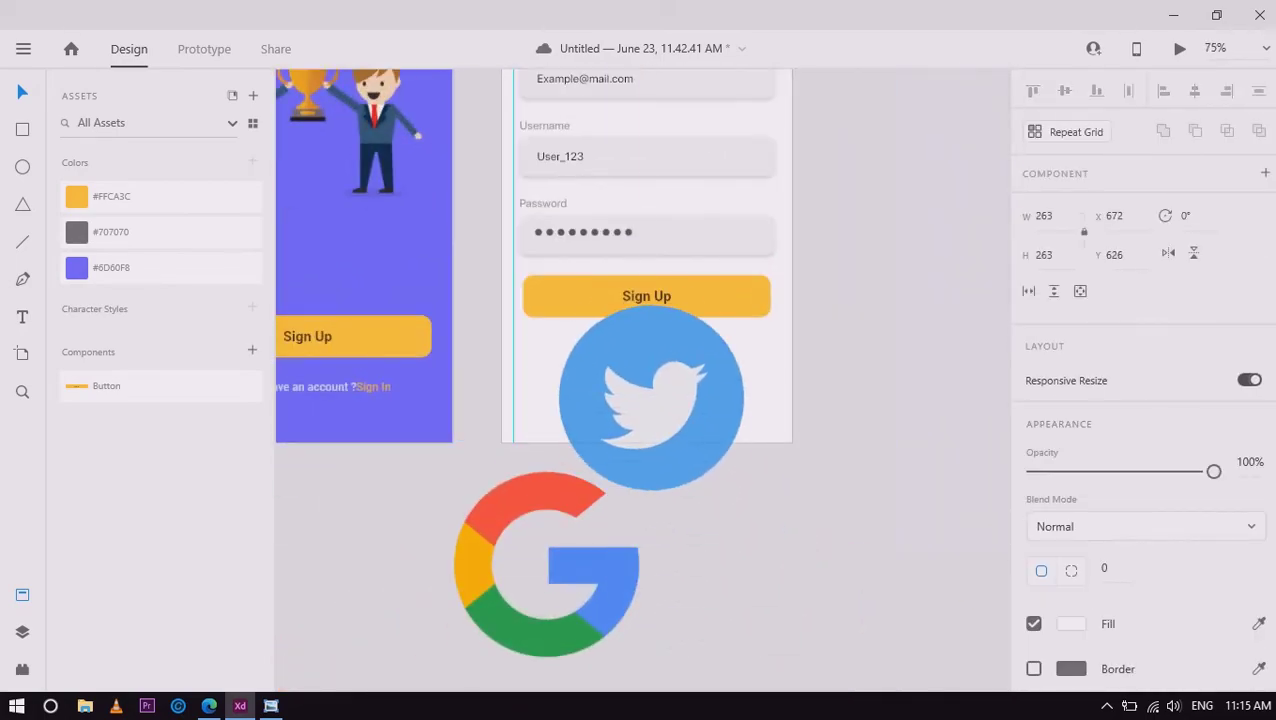
pyautogui.moveTo(736, 276)
pyautogui.mouseDown()
pyautogui.moveTo(598, 414)
pyautogui.moveTo(647, 382)
pyautogui.mouseUp()
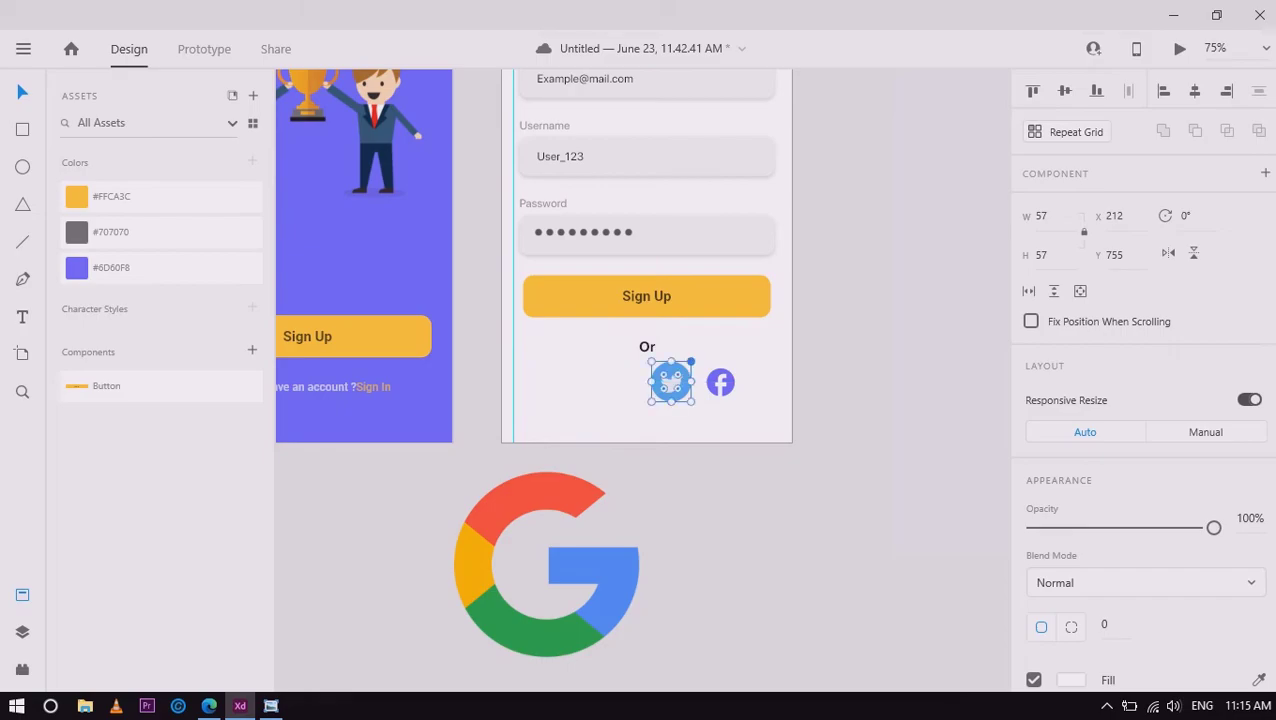
pyautogui.moveTo(546, 565); pyautogui.dragTo(587, 334)
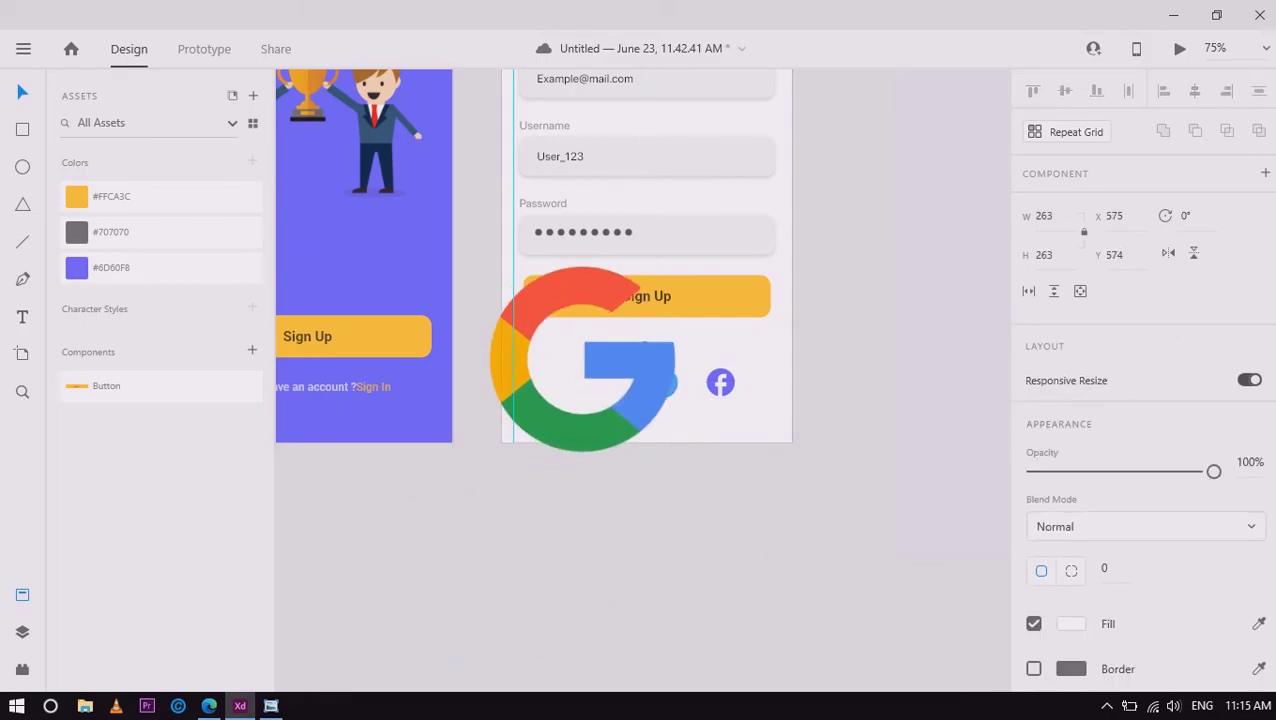
pyautogui.moveTo(672, 242)
pyautogui.mouseDown()
pyautogui.moveTo(522, 400)
pyautogui.moveTo(589, 380)
pyautogui.moveTo(671, 382)
pyautogui.mouseUp()
pyautogui.click(661, 382)
# Set the Google icon width to 47 and space Google, Twitter and Facebook evenly
pyautogui.click(589, 380)
pyautogui.click(745, 410)
pyautogui.click(589, 381)
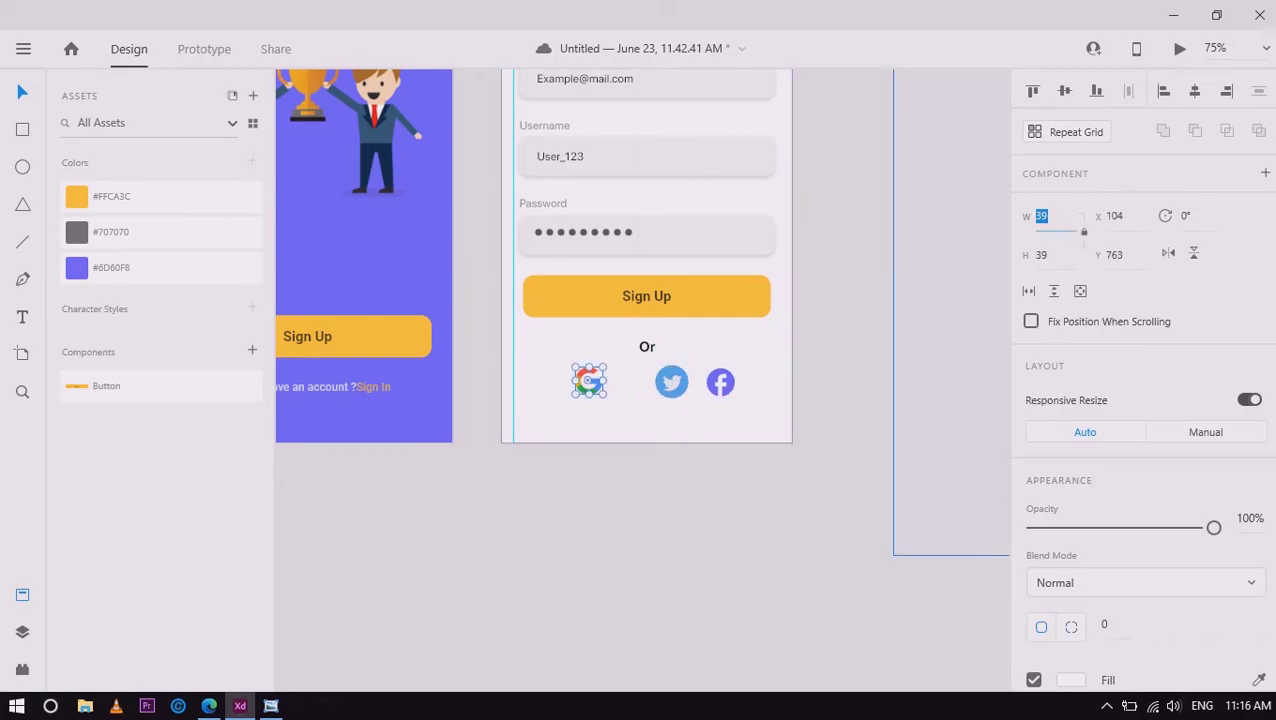
pyautogui.write('47')
pyautogui.press('Return')
pyautogui.hotkey('ctrl', '=')
pyautogui.hotkey('ctrl', '=')
pyautogui.click(661, 382)
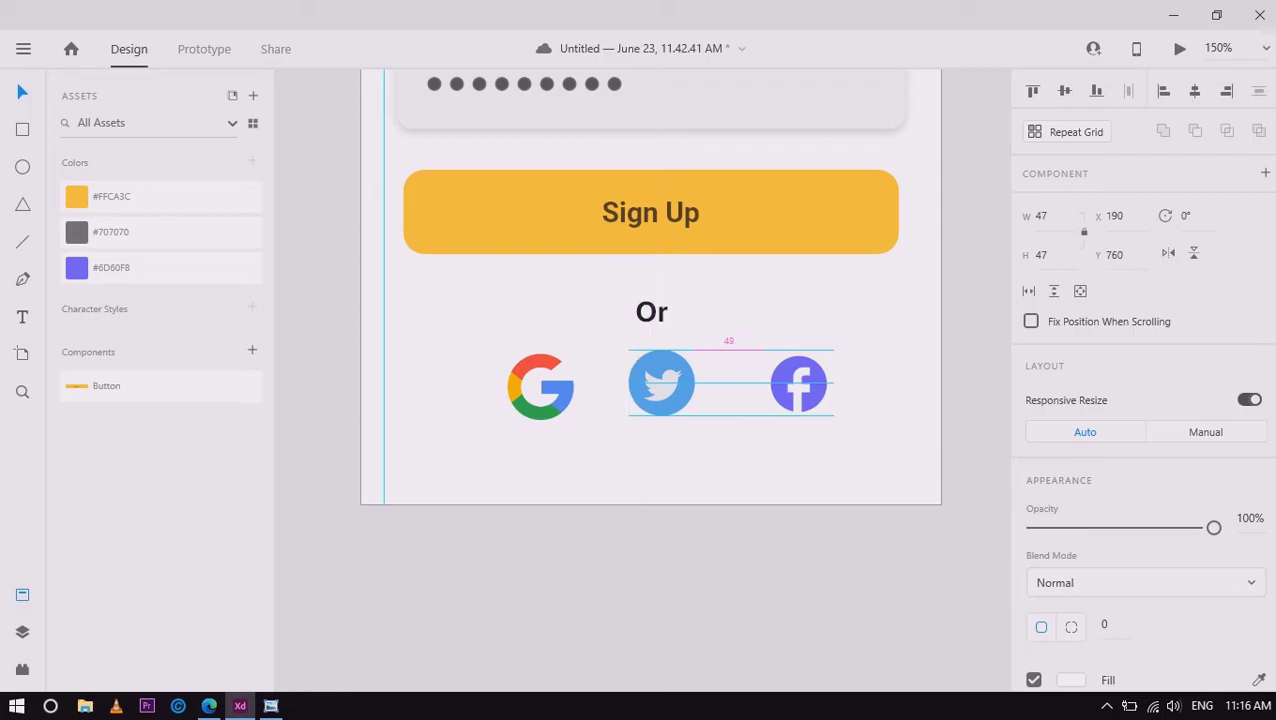
pyautogui.moveTo(661, 382); pyautogui.dragTo(652, 382)
pyautogui.moveTo(798, 384); pyautogui.dragTo(765, 384)
pyautogui.press('Escape')
pyautogui.click(540, 386)
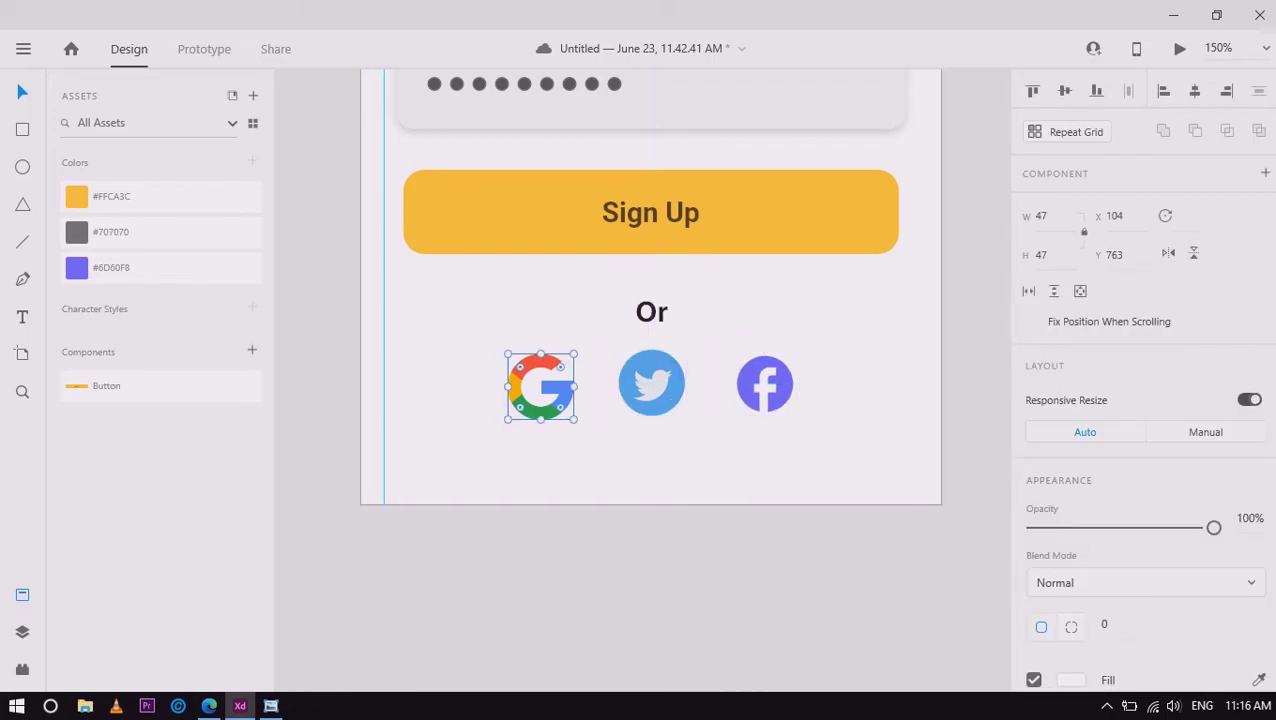
pyautogui.press('Escape')
pyautogui.hotkey('ctrl', '0')
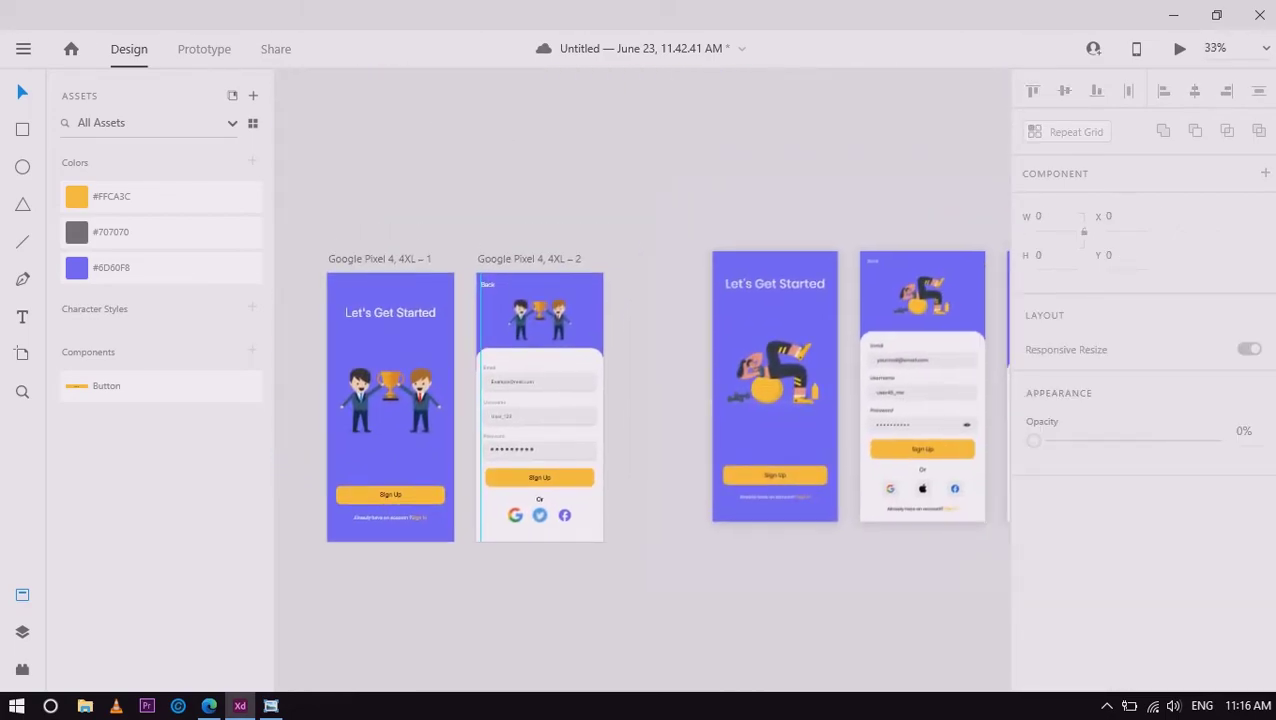
pyautogui.scroll(3, 583, 407)
pyautogui.scroll(-3, 597, 400)
pyautogui.click(537, 432)
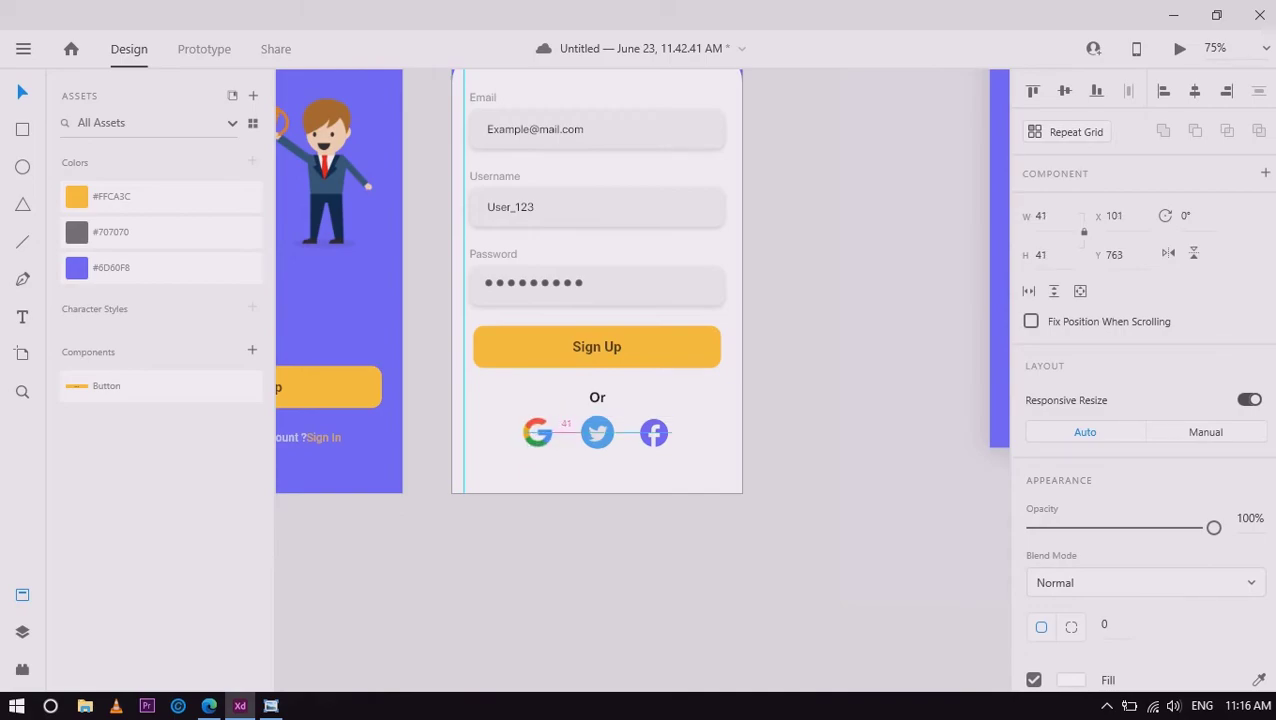
pyautogui.press('Escape')
pyautogui.hotkey('ctrl', '0')
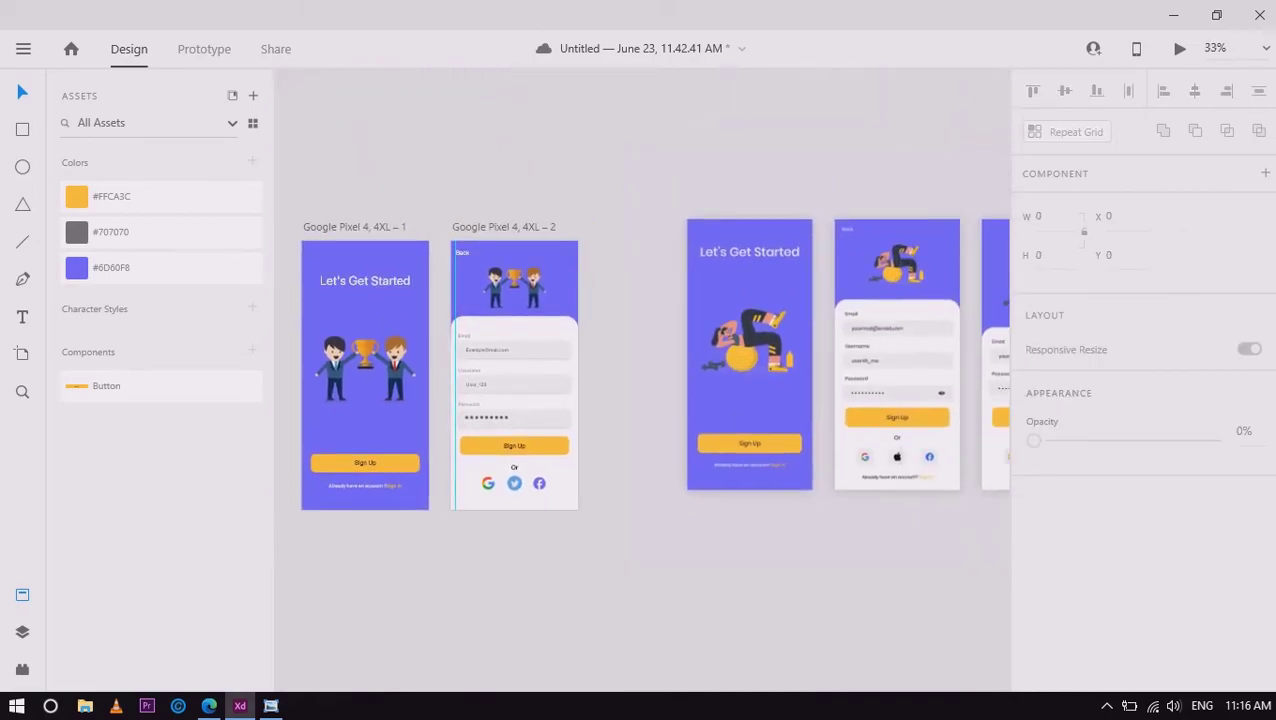
pyautogui.hscroll(1, 640, 360)
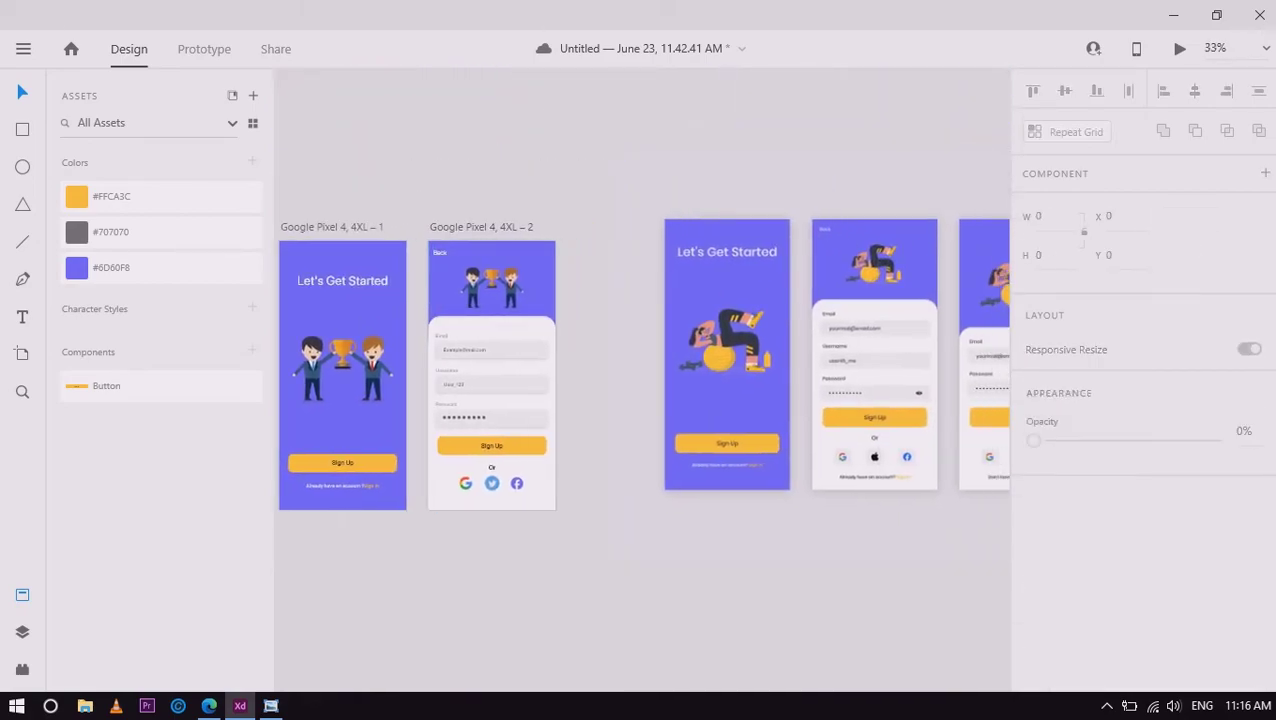
pyautogui.hscroll(1, 641, 358)
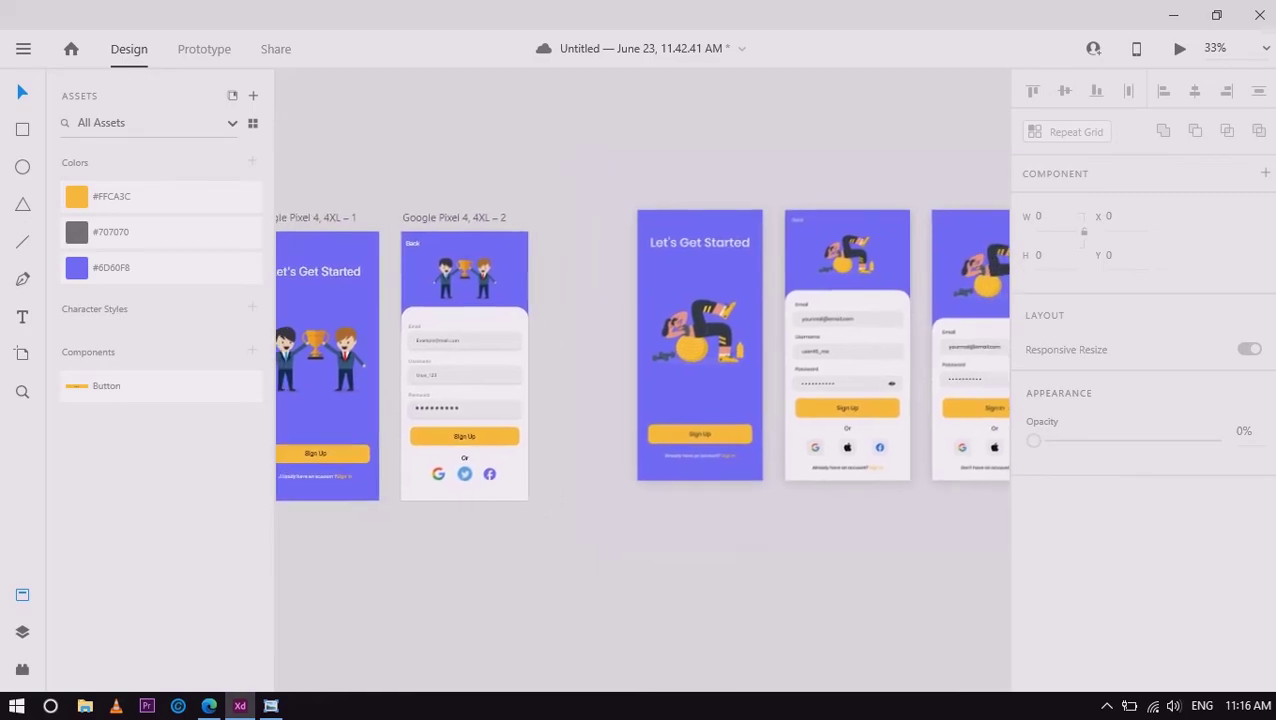
pyautogui.hscroll(2, 641, 358)
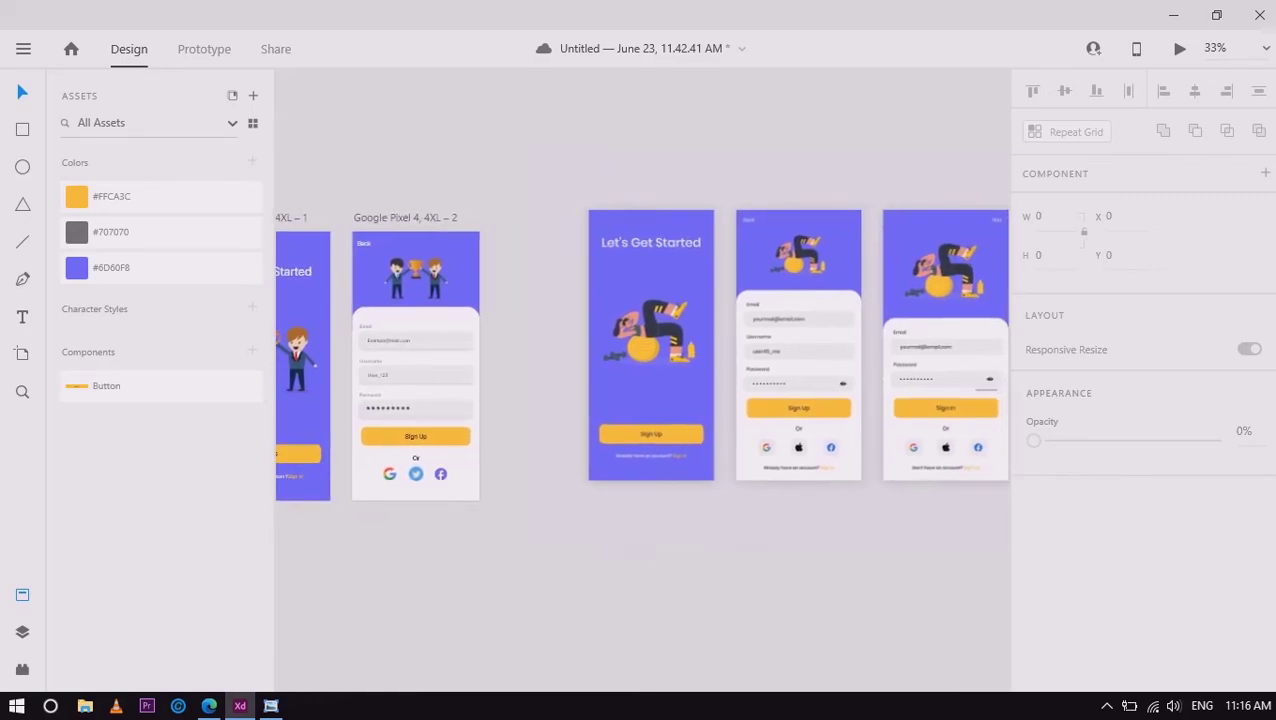
pyautogui.hscroll(1, 640, 355)
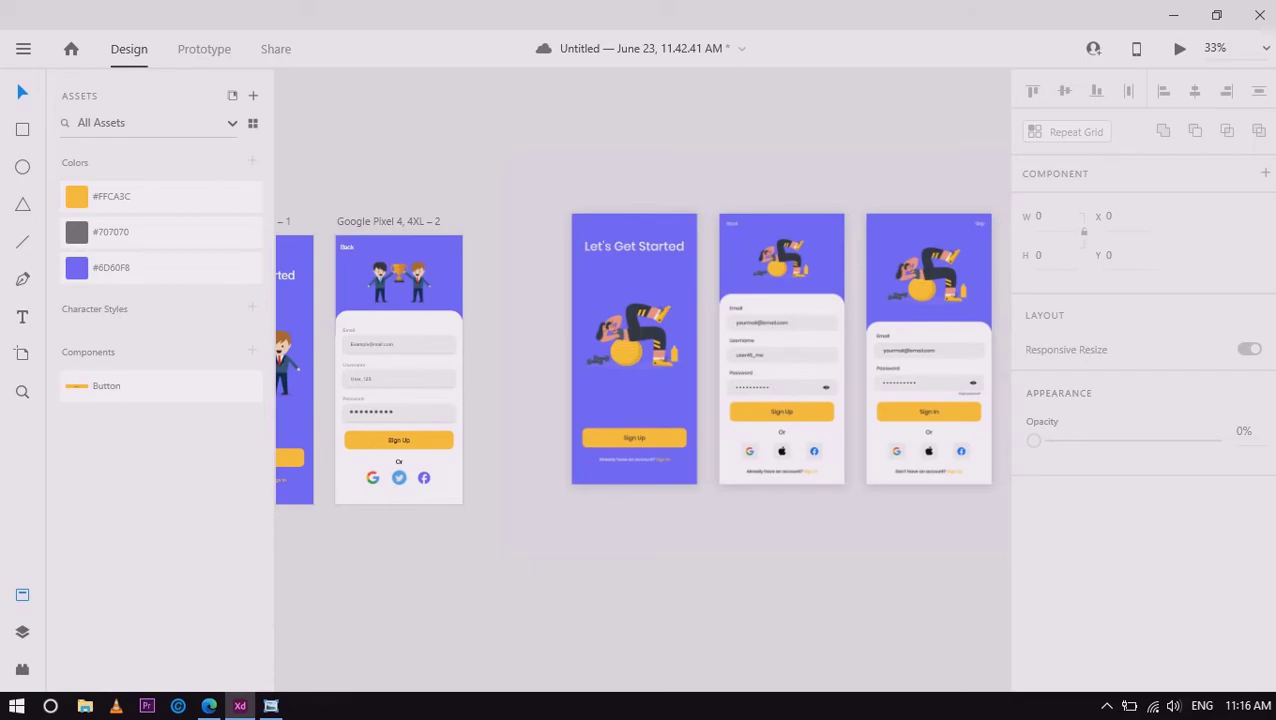
pyautogui.hscroll(-1, 640, 358)
pyautogui.hscroll(-3, 640, 358)
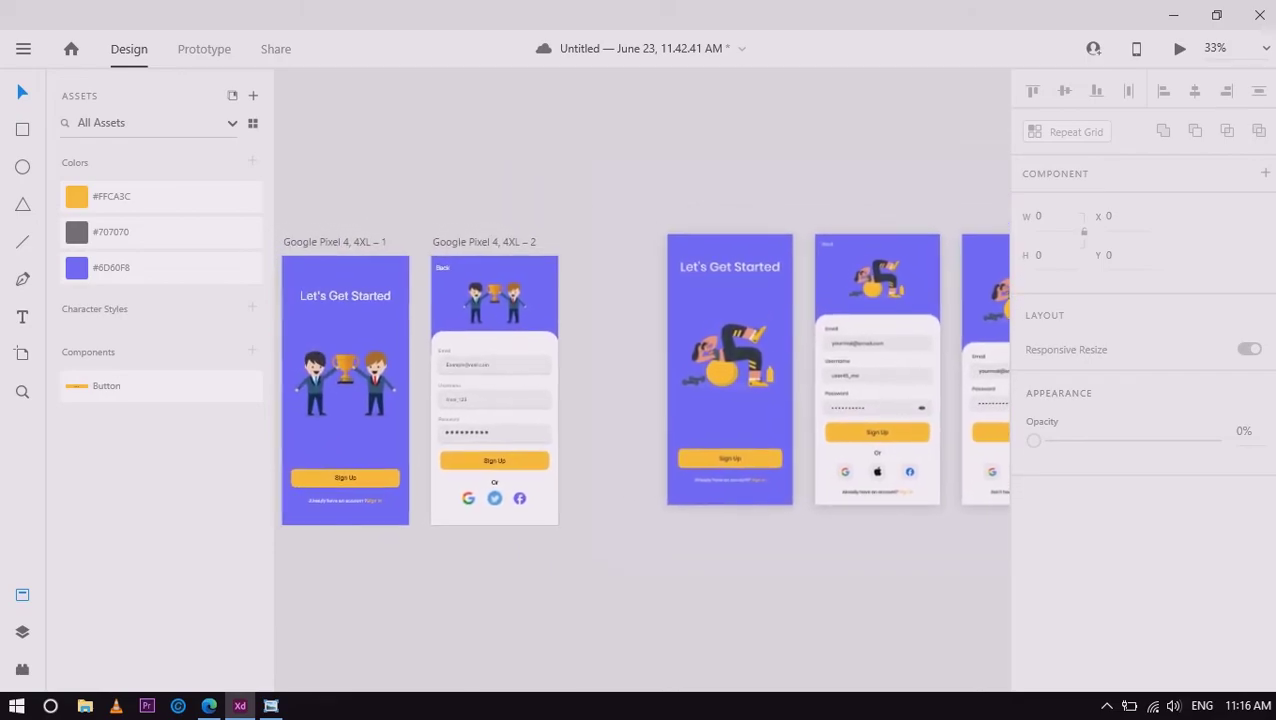
pyautogui.scroll(1, 640, 358)
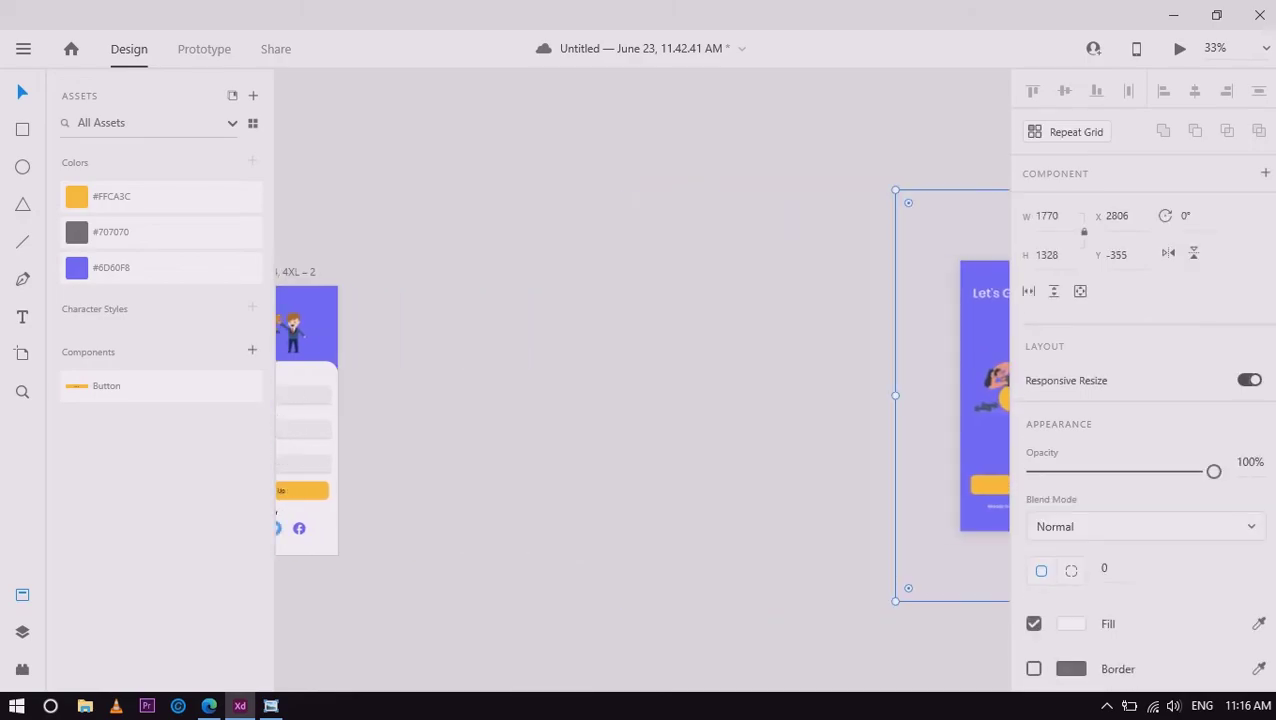
# With the Artboard tool, drag a copy of the second artboard to its right
pyautogui.press('a')
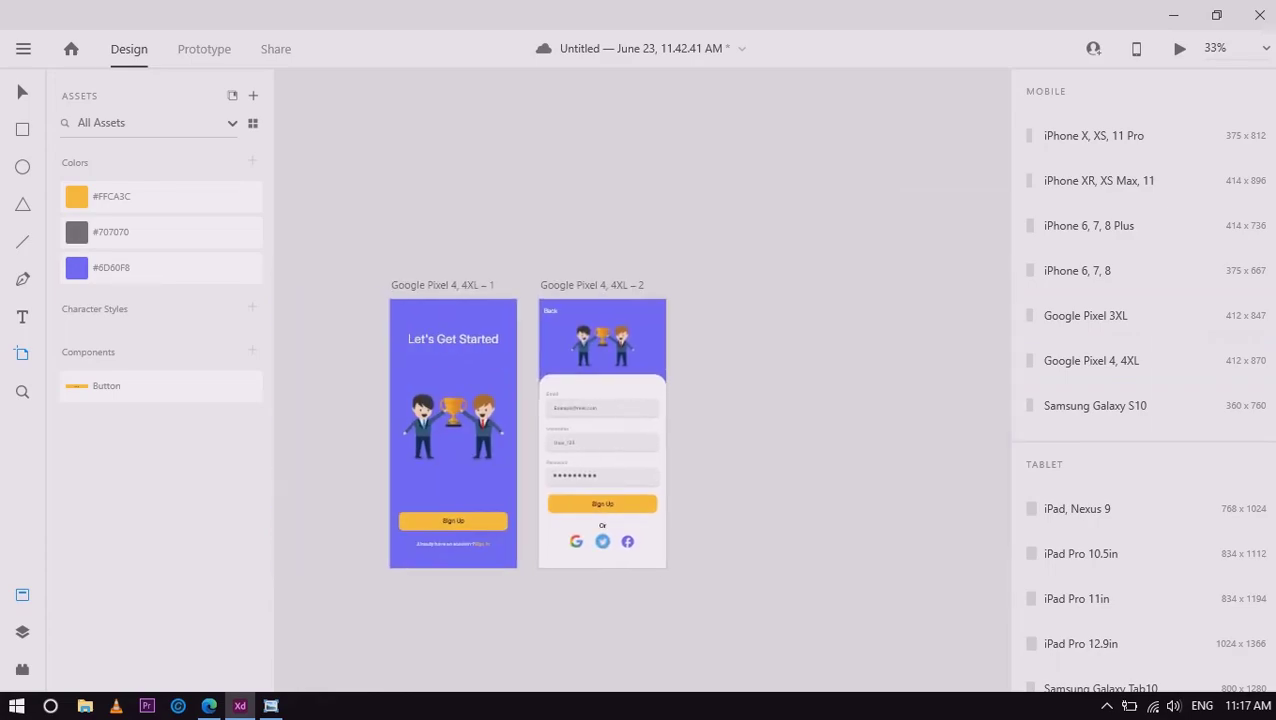
pyautogui.moveTo(602, 430); pyautogui.dragTo(757, 430)
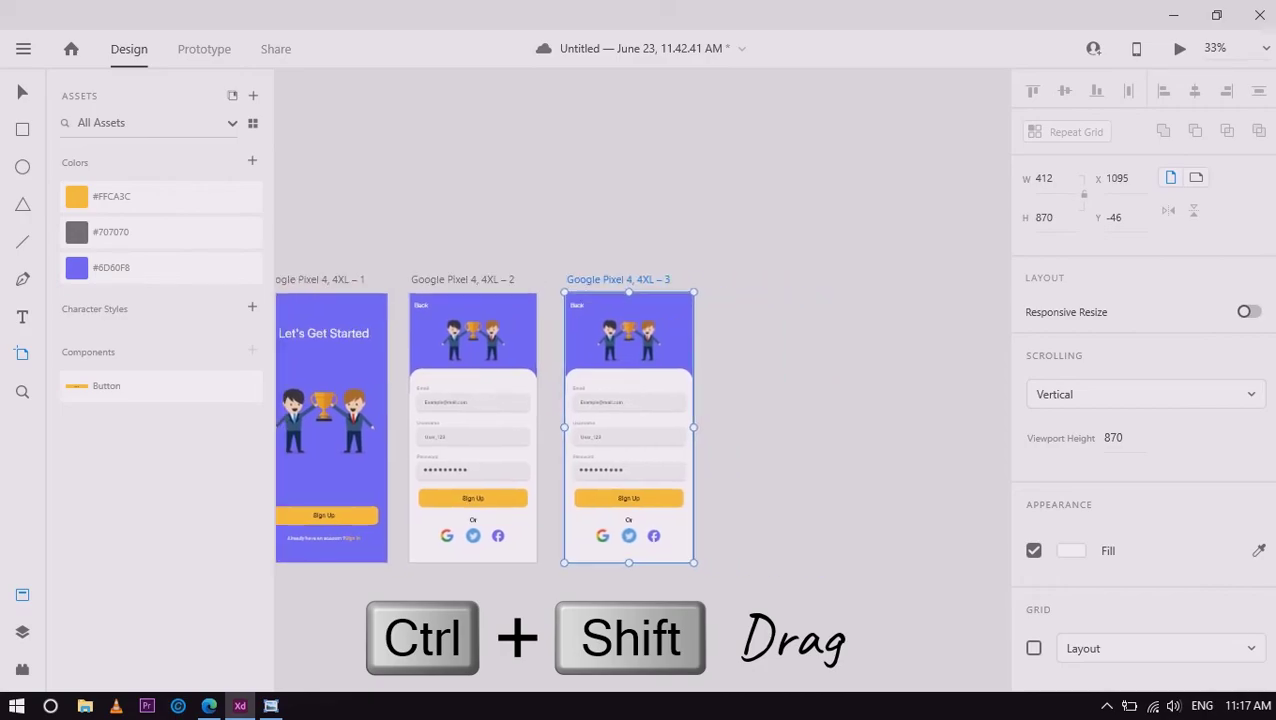
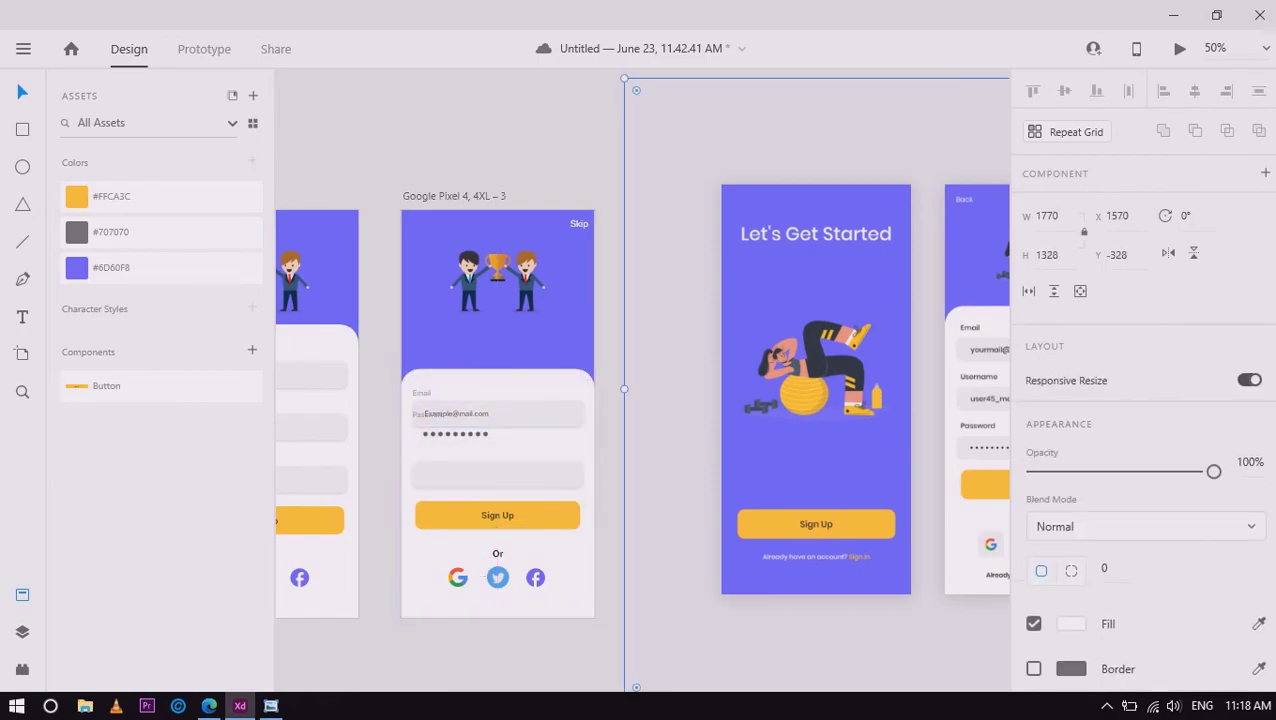
# At 100% zoom, push Password and Sign Up lower and move Email down directly above Password
pyautogui.hotkey('ctrl', '1')
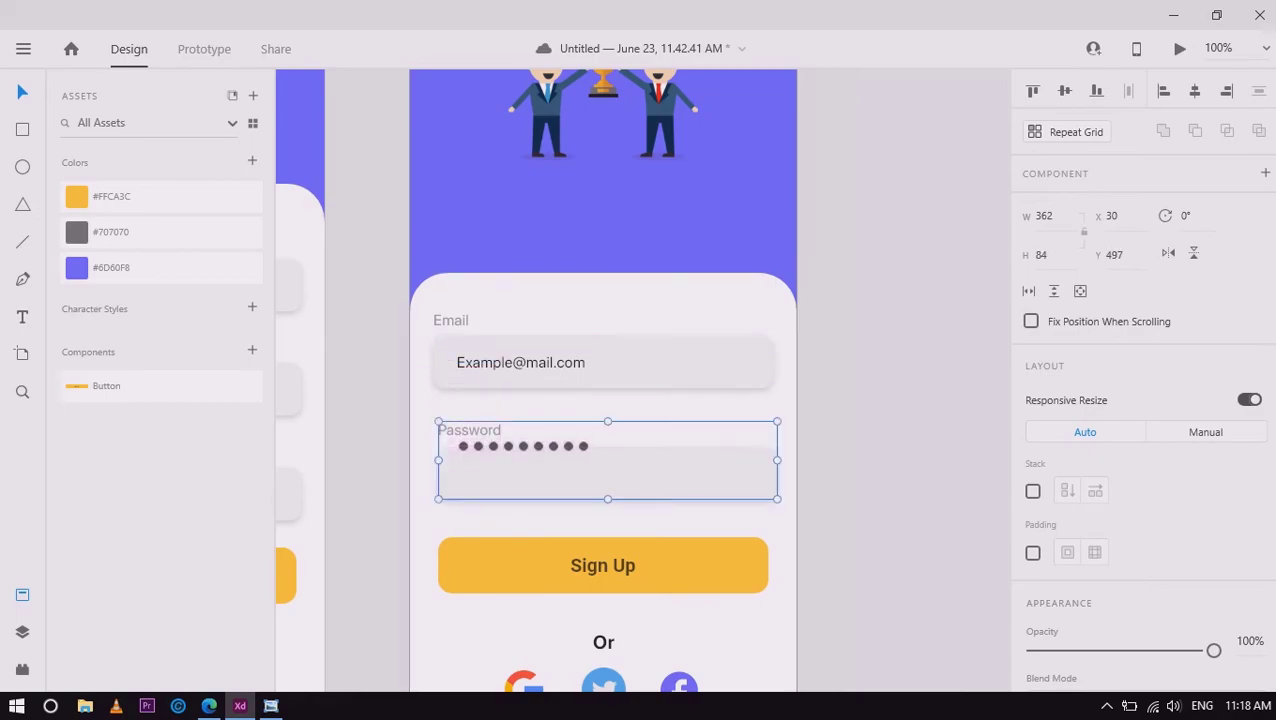
pyautogui.moveTo(541, 444); pyautogui.dragTo(537, 400)
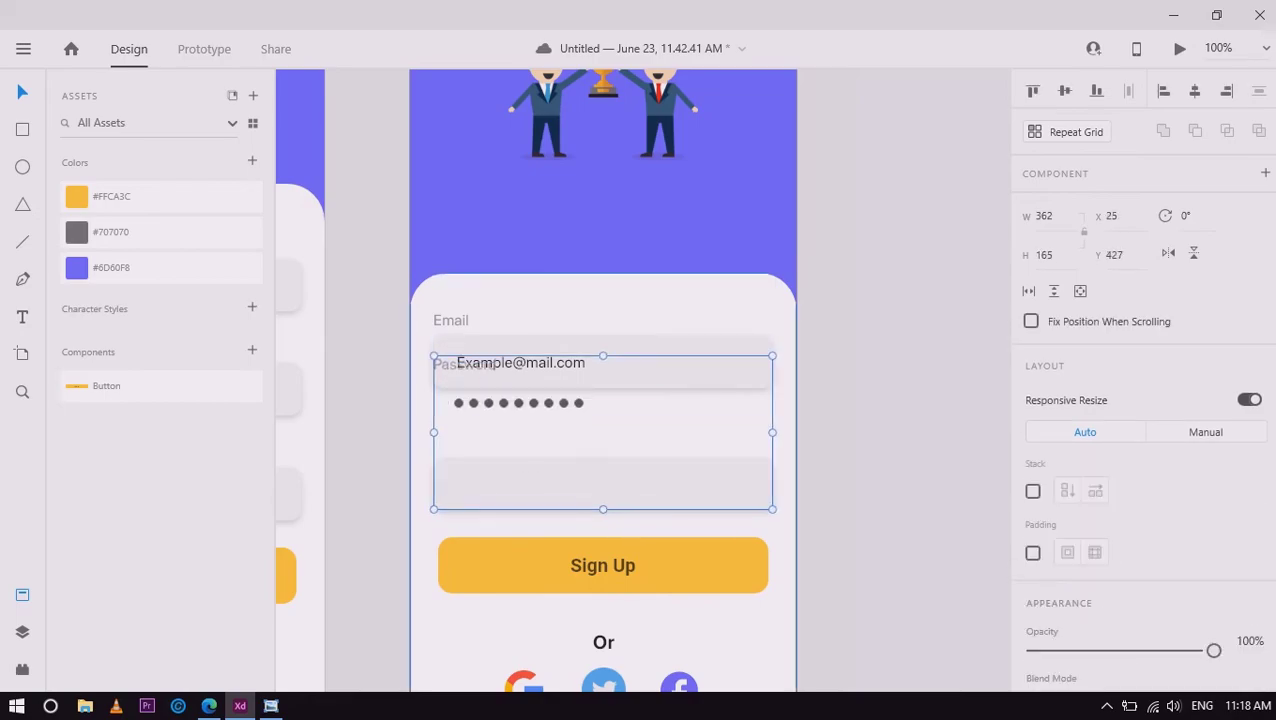
pyautogui.hotkey('ctrl', 'z')
pyautogui.hotkey('ctrl', 'z')
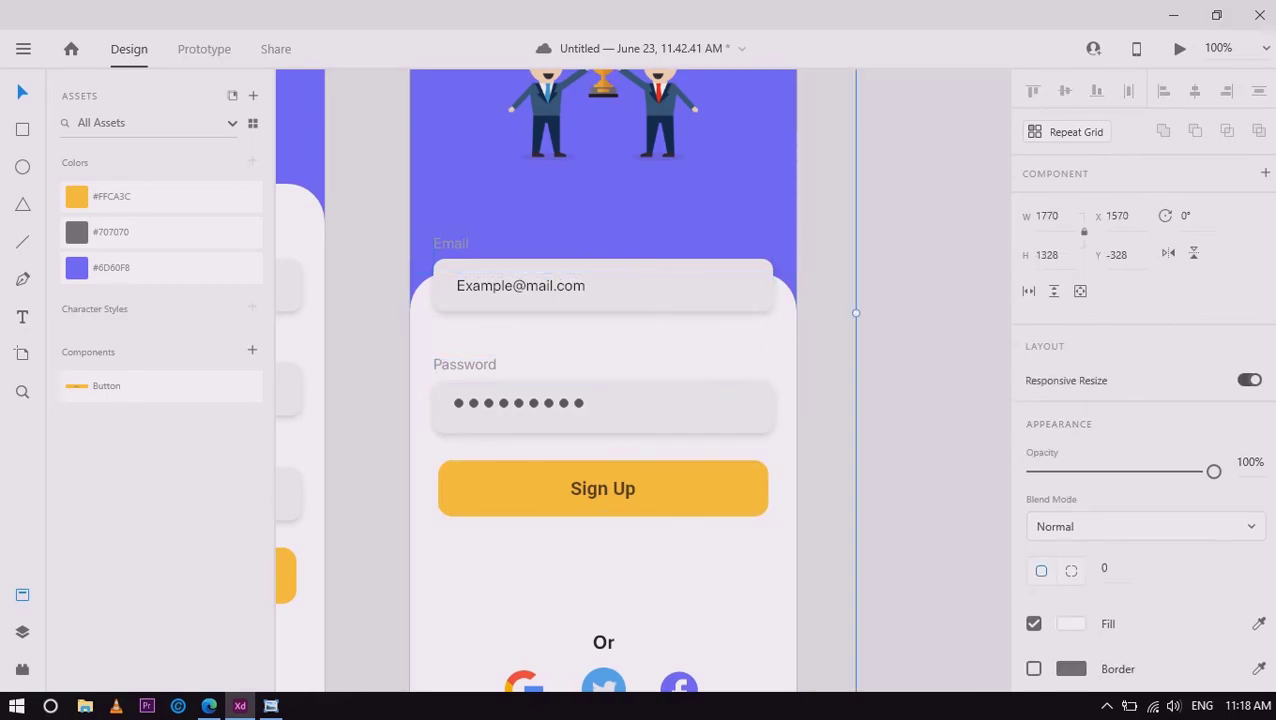
pyautogui.hotkey('ctrl', 'z')
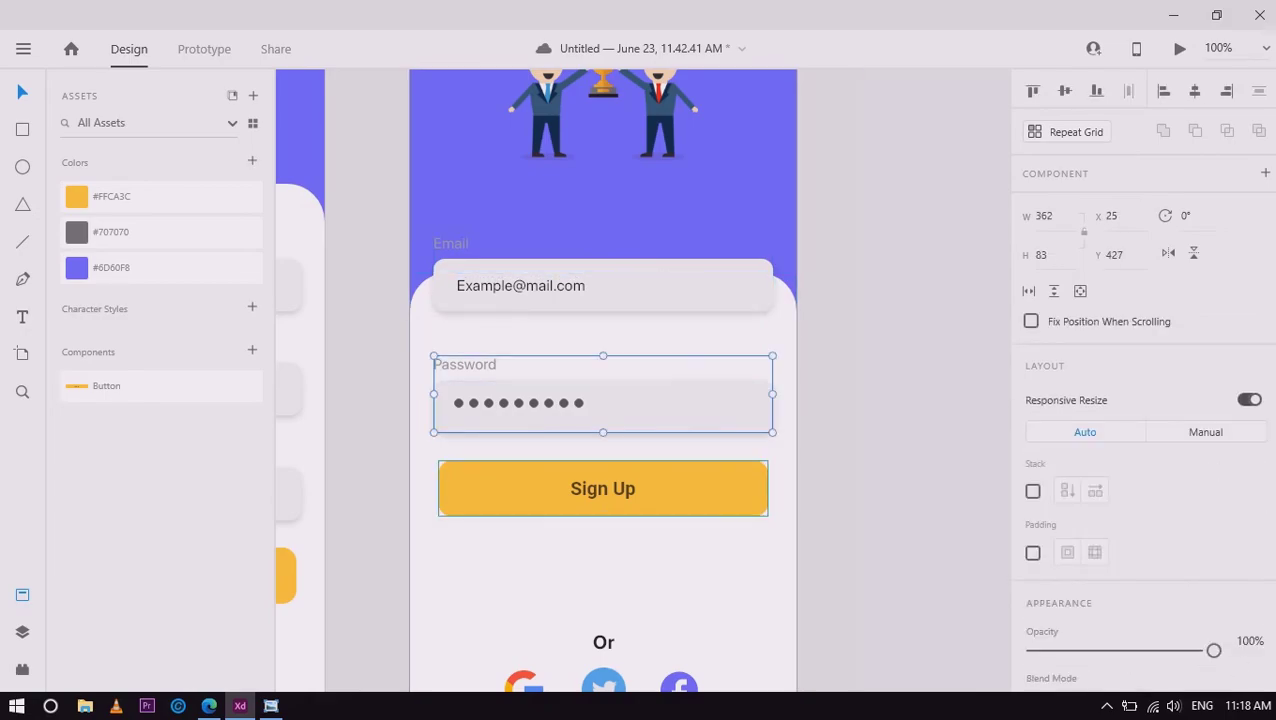
pyautogui.click(602, 495)
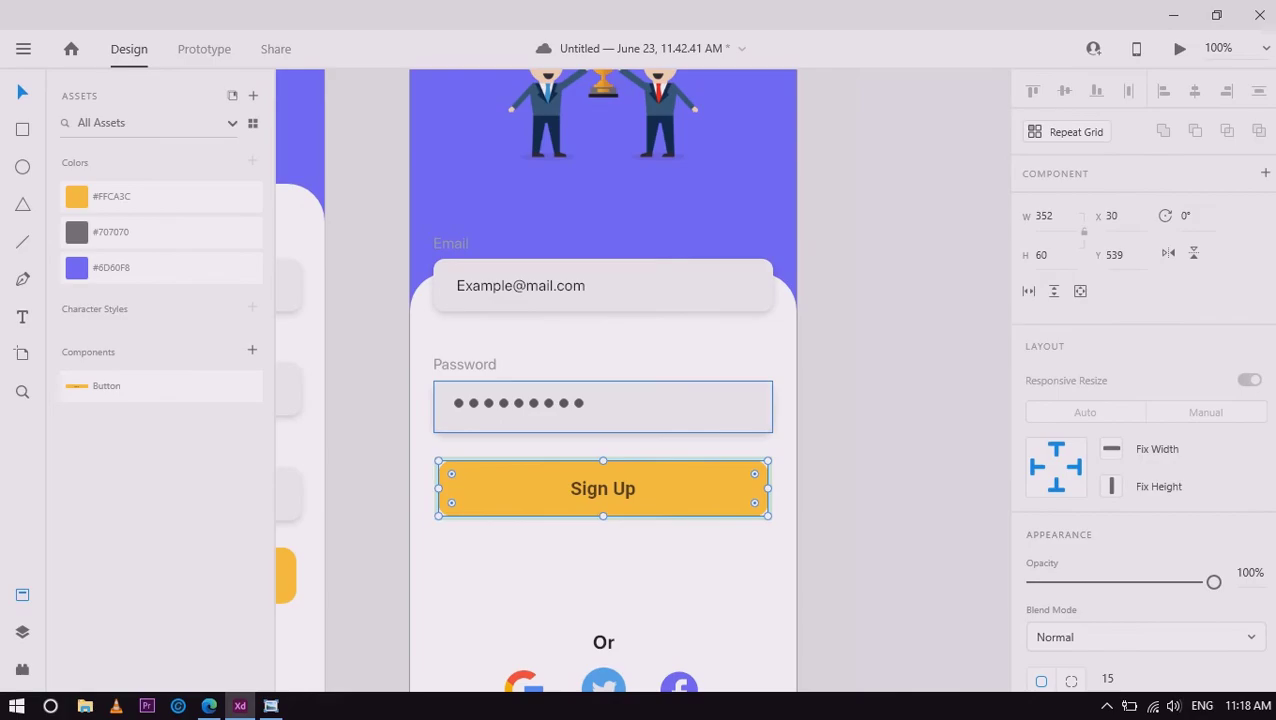
pyautogui.moveTo(603, 335)
pyautogui.mouseDown()
pyautogui.moveTo(603, 416)
pyautogui.moveTo(603, 373)
pyautogui.mouseUp()
pyautogui.hotkey('shift', 'Tab')
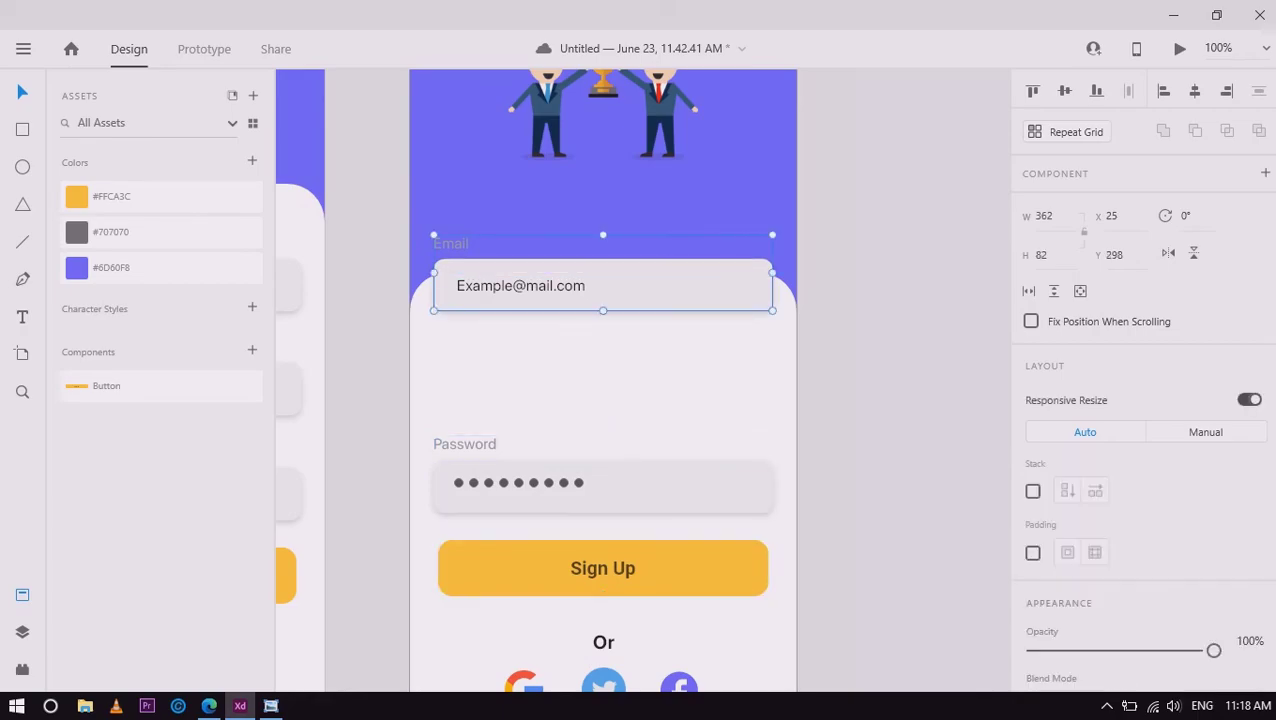
pyautogui.moveTo(603, 285); pyautogui.dragTo(603, 386)
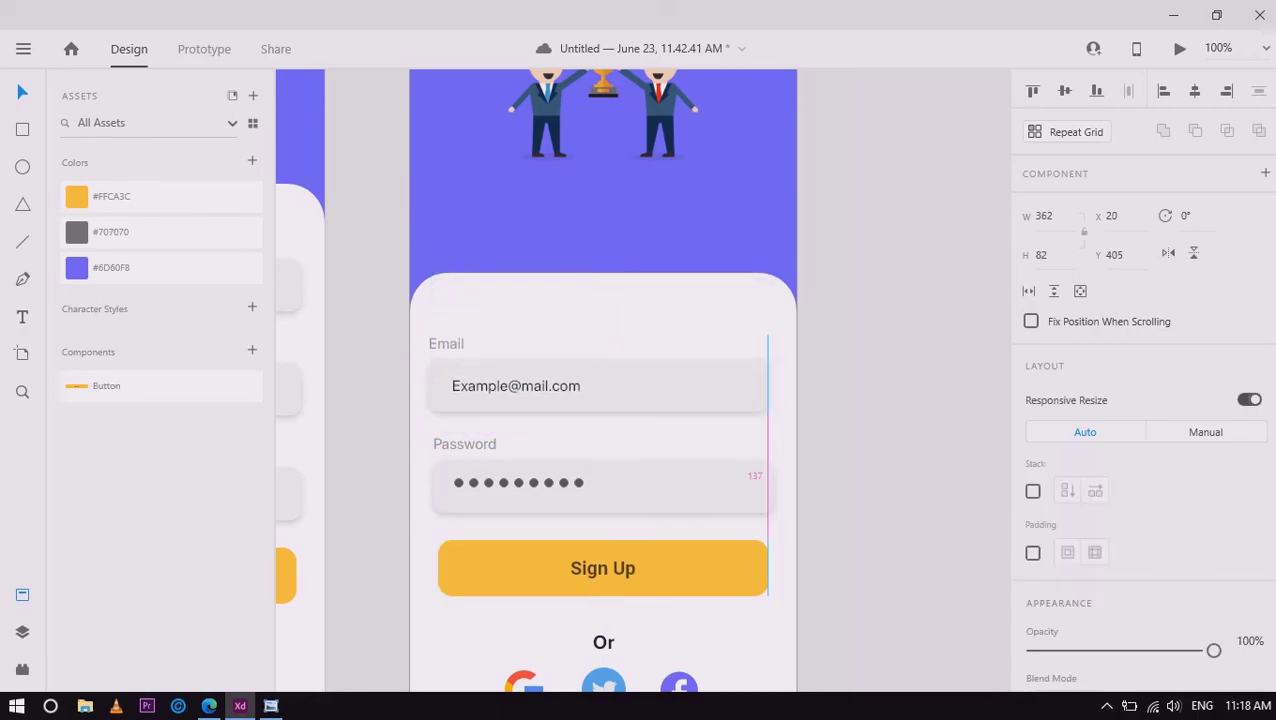
pyautogui.press('Escape')
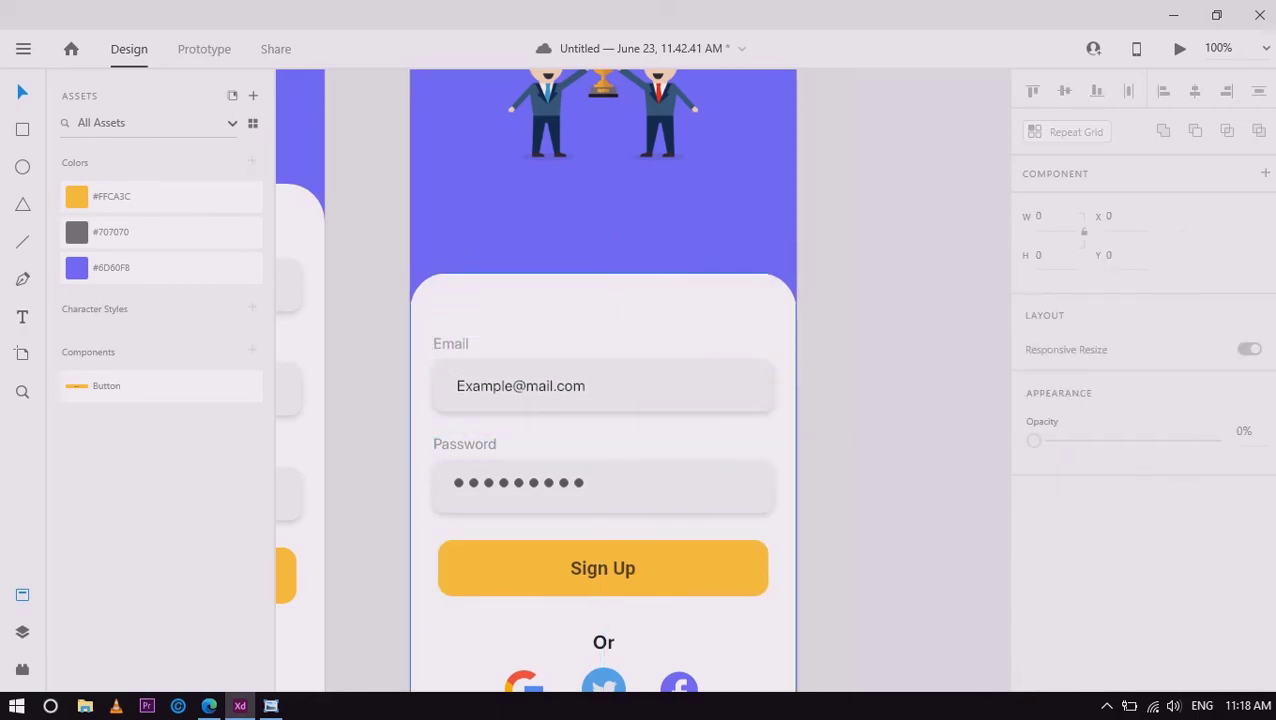
# Zoom in on the third sign-in screen and nudge its white rounded card down slightly
pyautogui.scroll(-1, 643, 380)
pyautogui.scroll(-3, 643, 380)
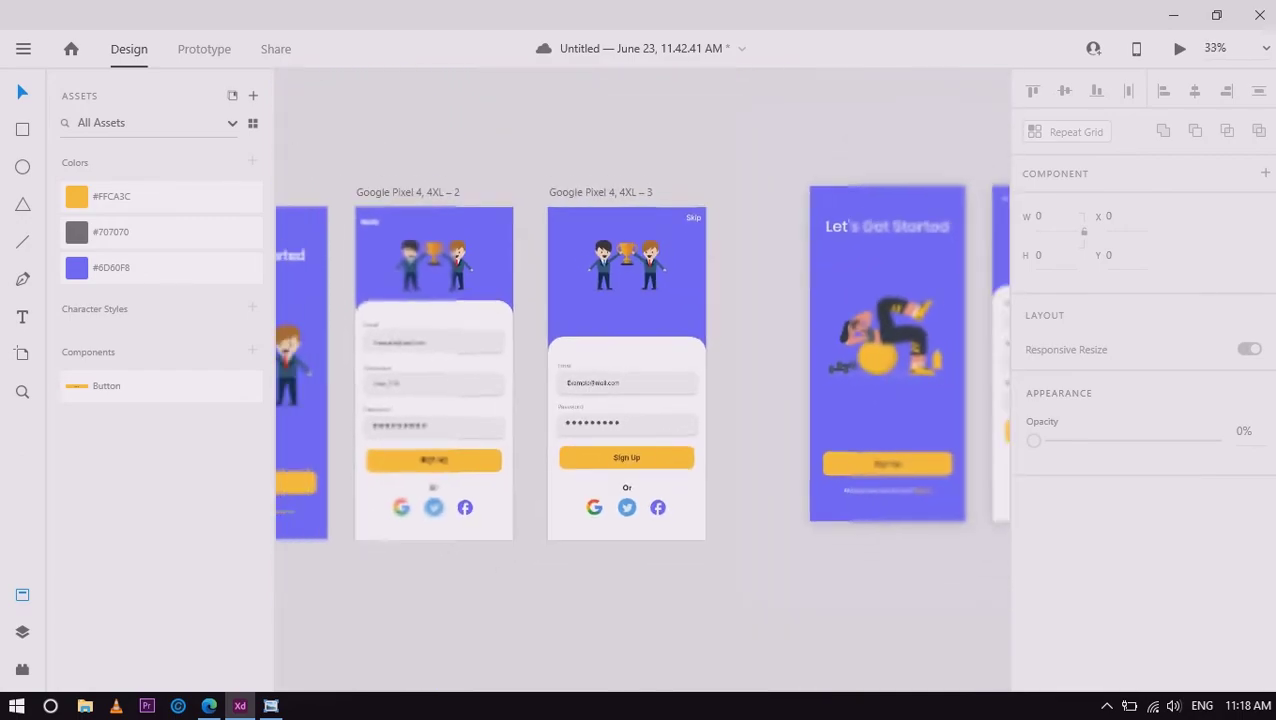
pyautogui.scroll(-1, 643, 380)
pyautogui.hscroll(3, 640, 380)
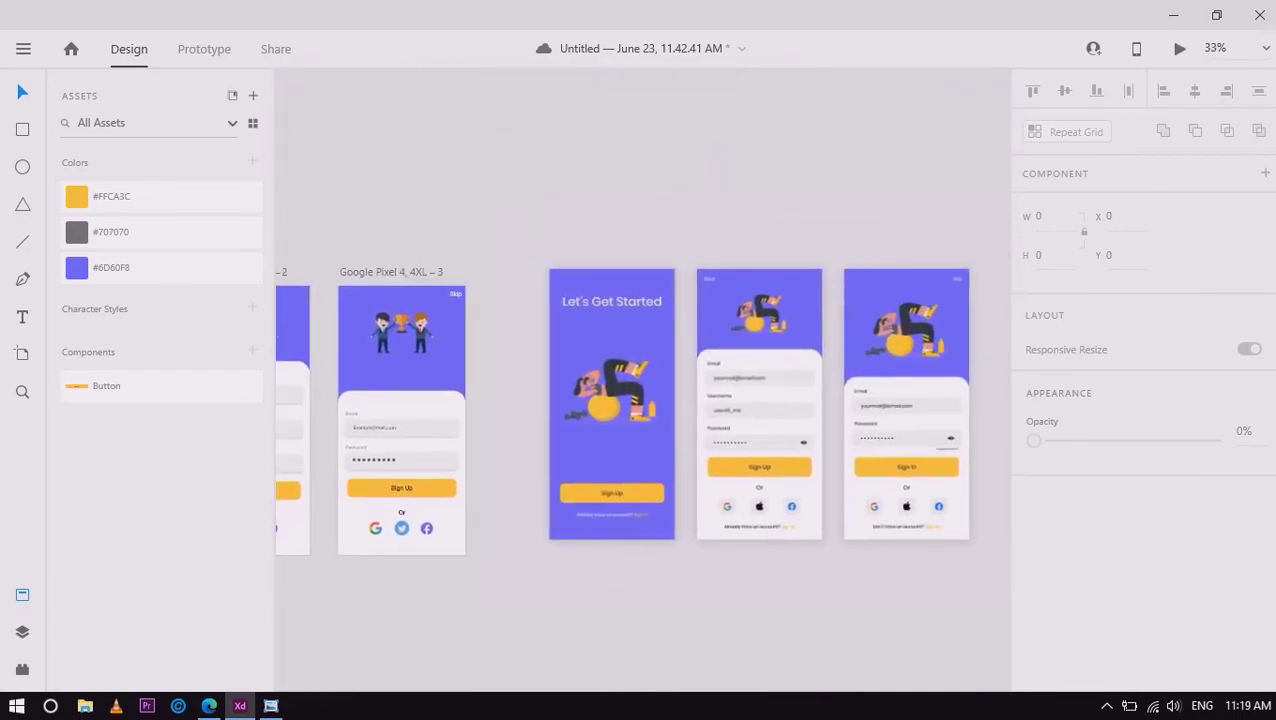
pyautogui.click(517, 340)
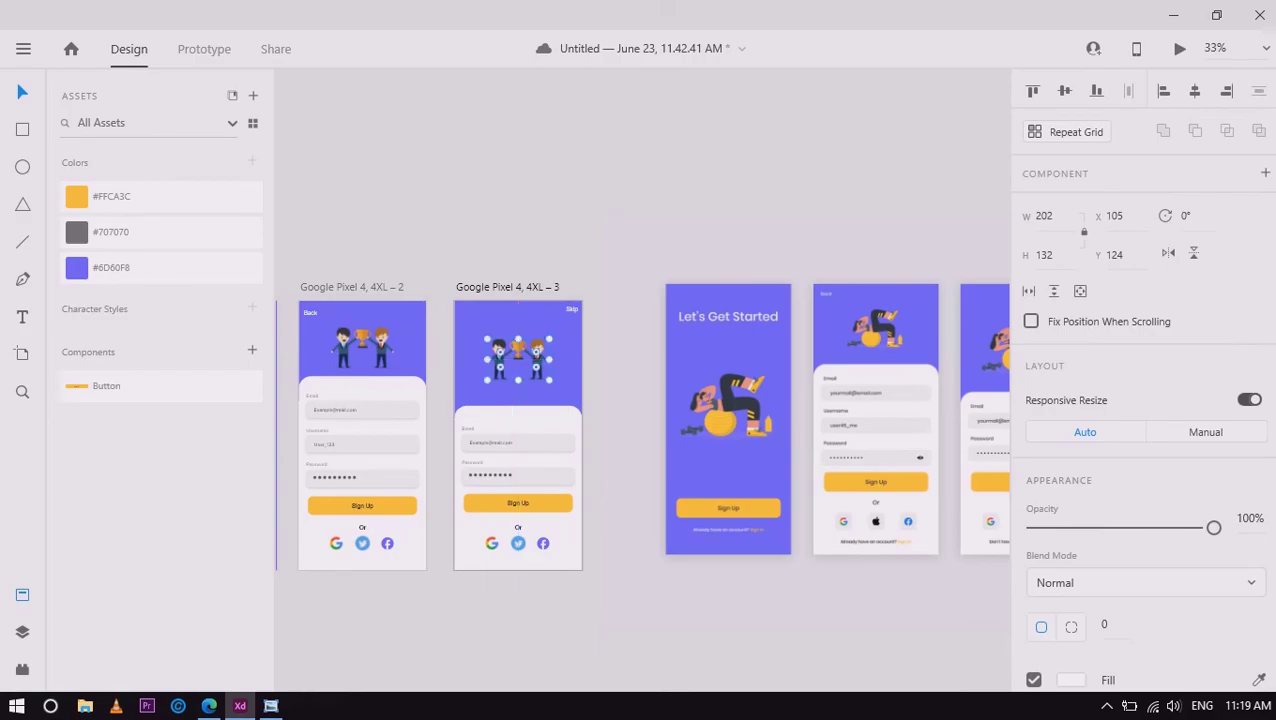
pyautogui.moveTo(601, 213); pyautogui.dragTo(1005, 625)
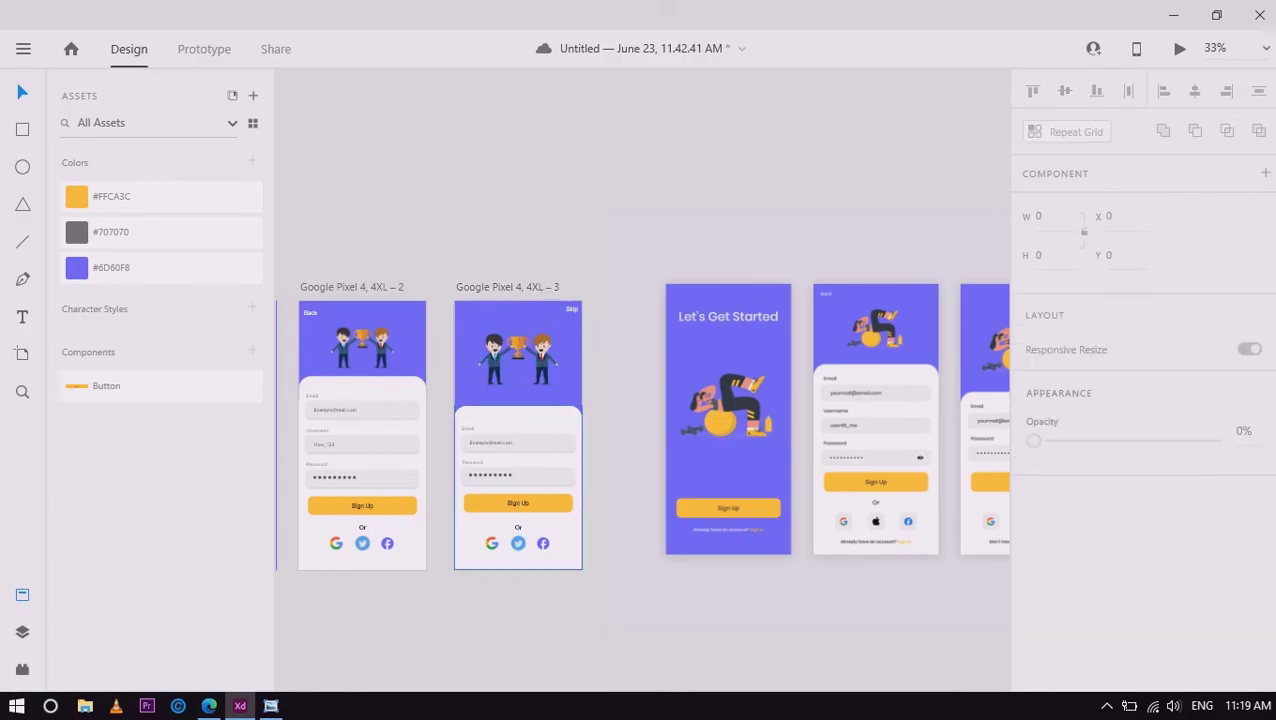
pyautogui.scroll(3, 616, 453)
pyautogui.click(550, 430)
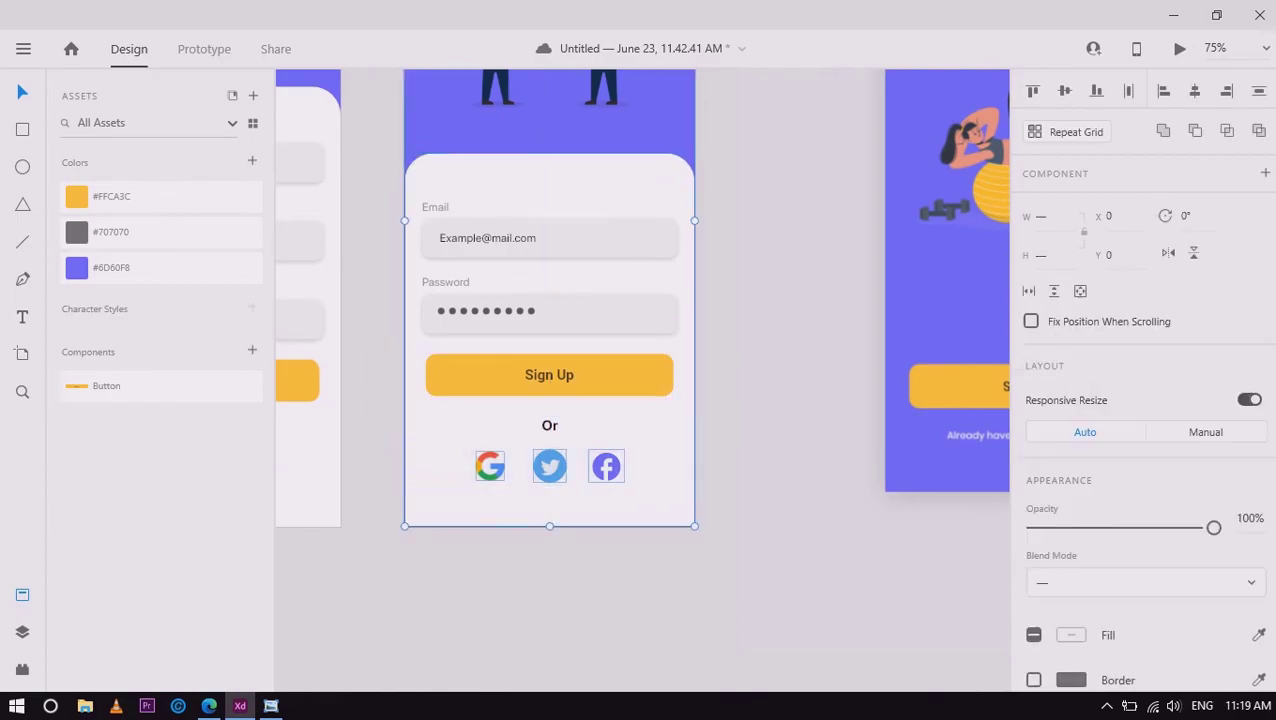
pyautogui.moveTo(394, 522); pyautogui.dragTo(700, 210)
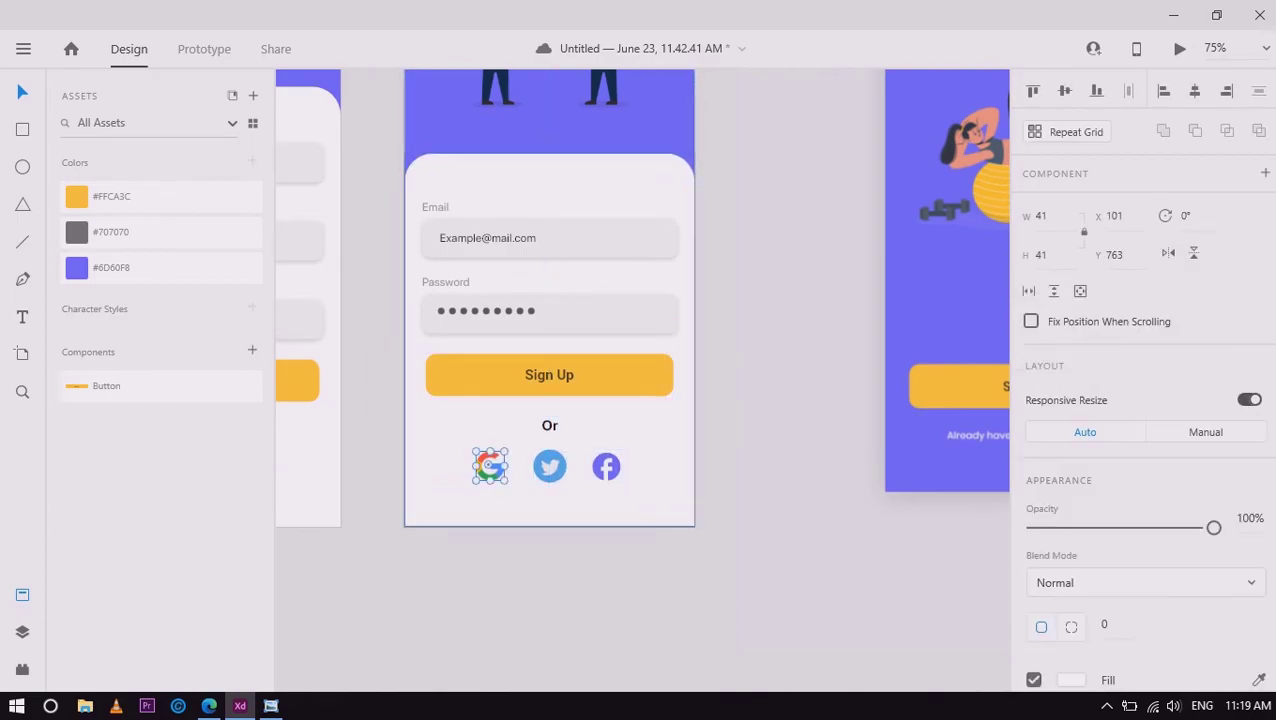
pyautogui.click(550, 500)
pyautogui.hotkey('shift', 'Down')
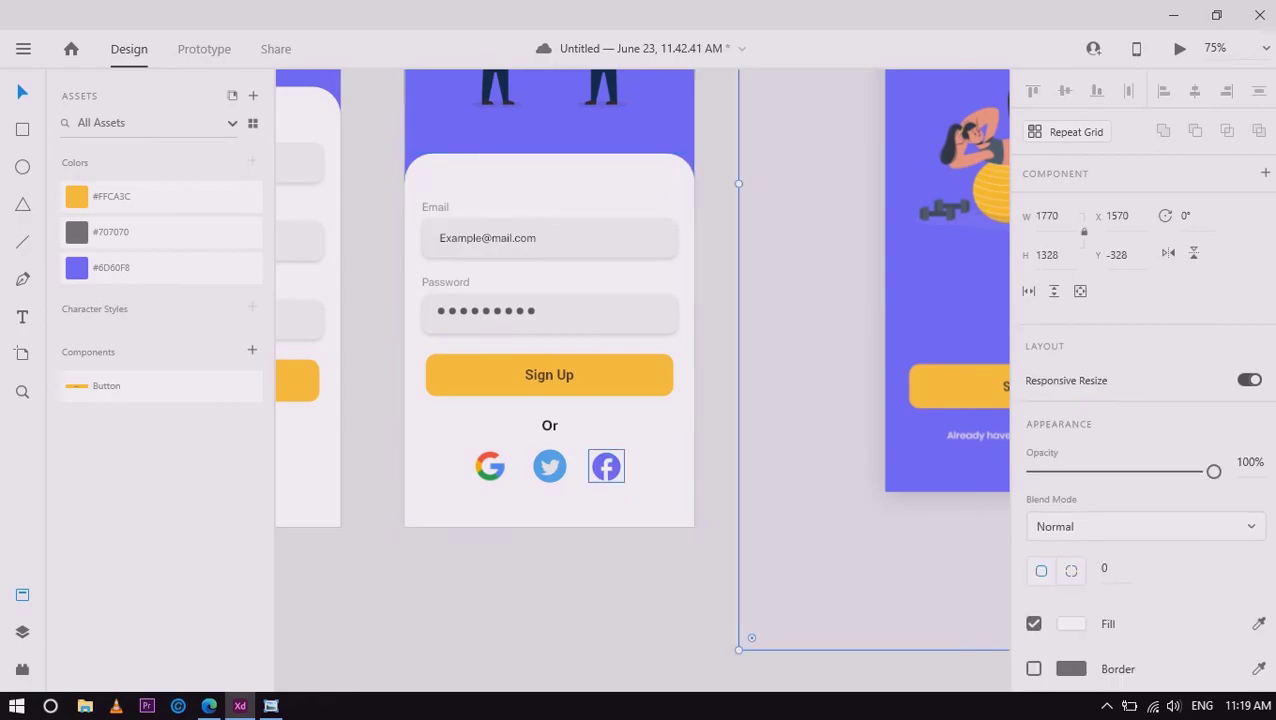
pyautogui.press('Escape')
# Move the Google, Twitter and Facebook icons up a few pixels beneath the Or label
pyautogui.click(606, 466)
pyautogui.keyDown('shift'); pyautogui.click(549, 466); pyautogui.keyUp('shift')
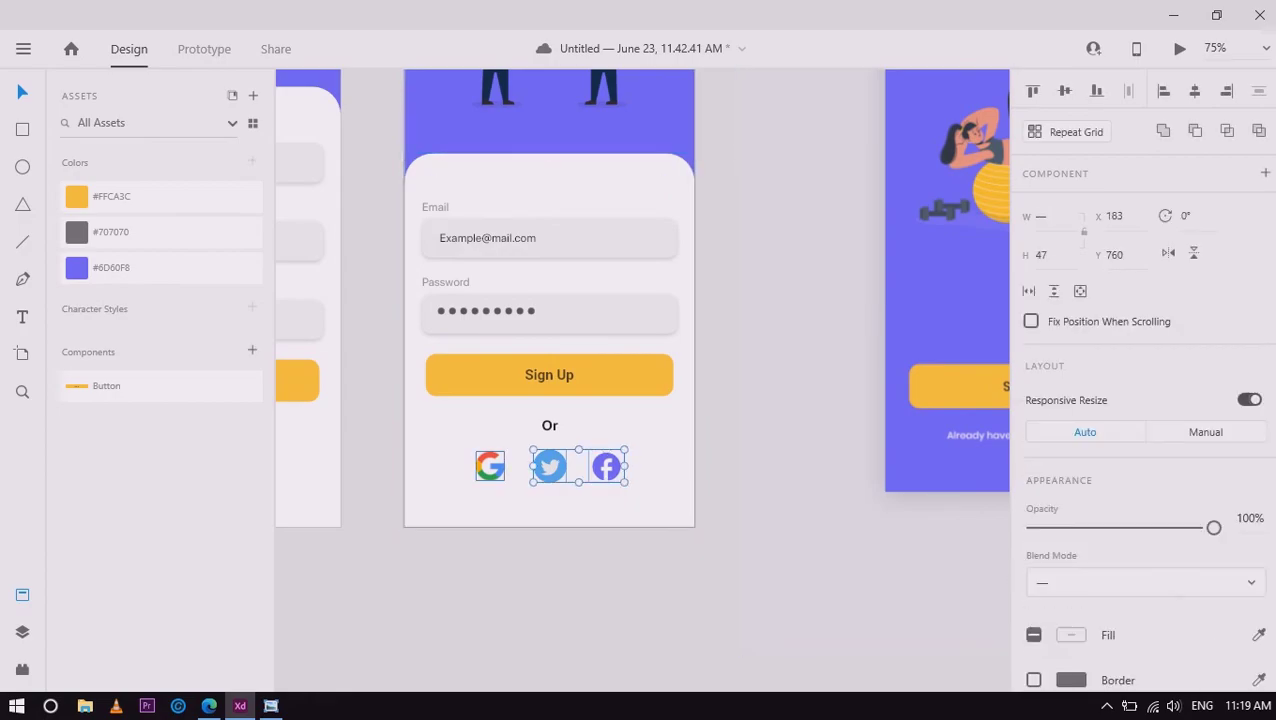
pyautogui.keyDown('shift'); pyautogui.click(490, 466); pyautogui.keyUp('shift')
pyautogui.moveTo(549, 466); pyautogui.dragTo(549, 459)
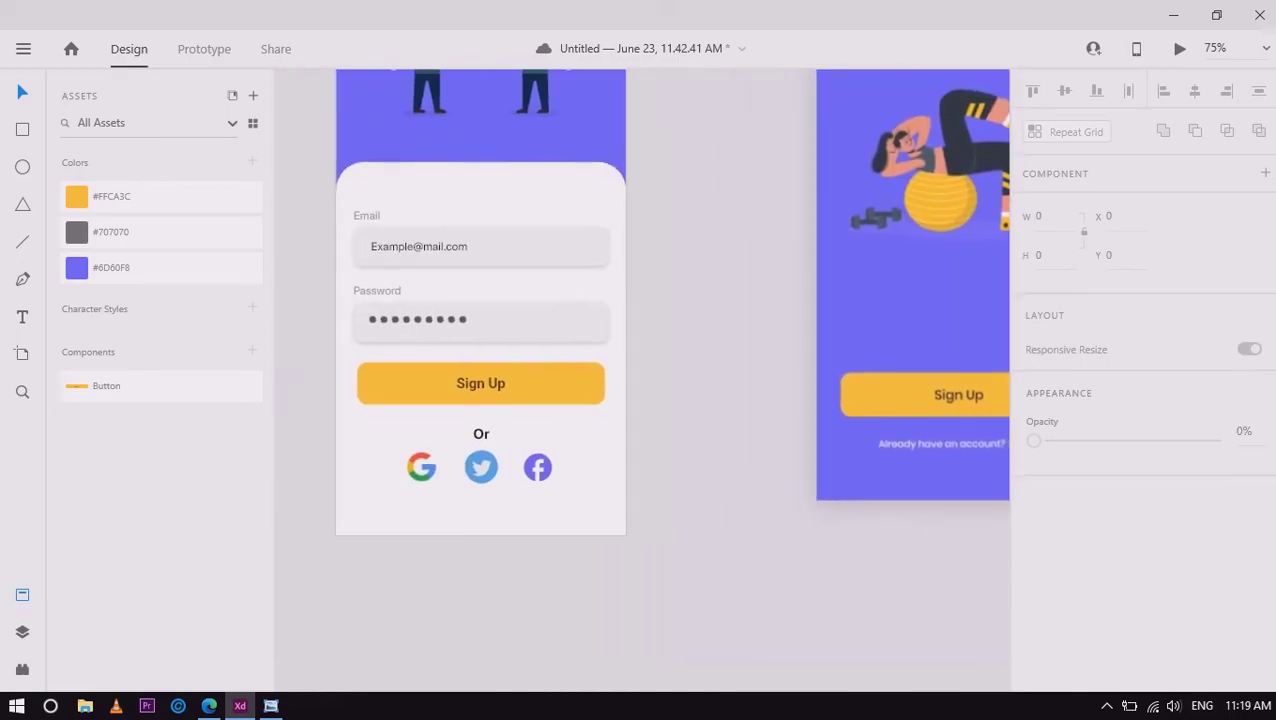
# Add a centred 16 pt 'Don't have an account ?Sign Up' line below the social icons
pyautogui.press('t')
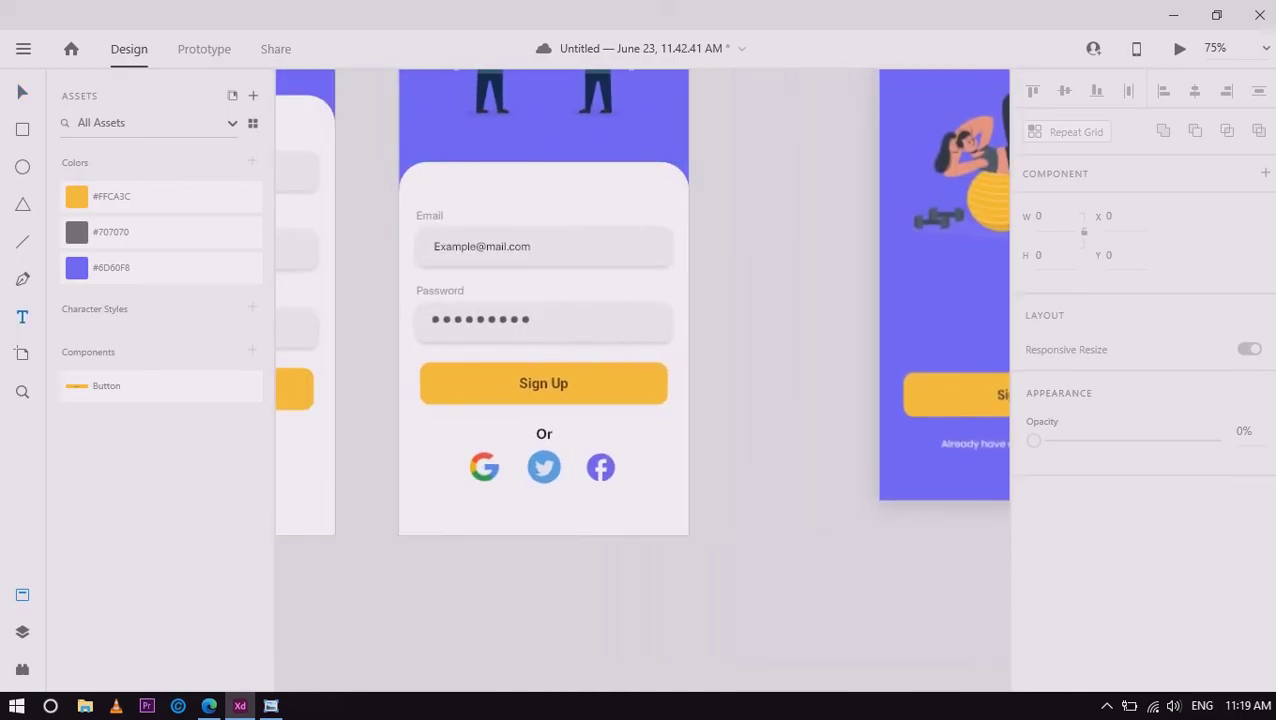
pyautogui.click(455, 506)
pyautogui.write("Don't have an account ?Sign Up")
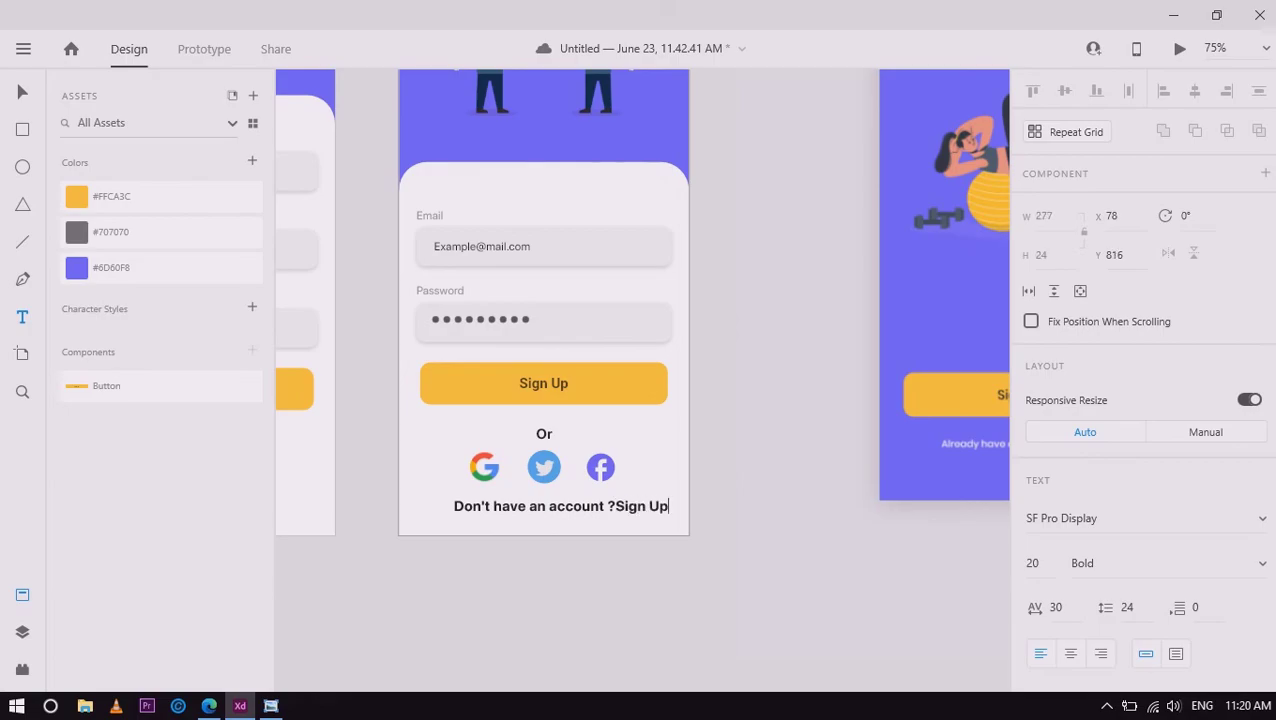
pyautogui.press('Escape')
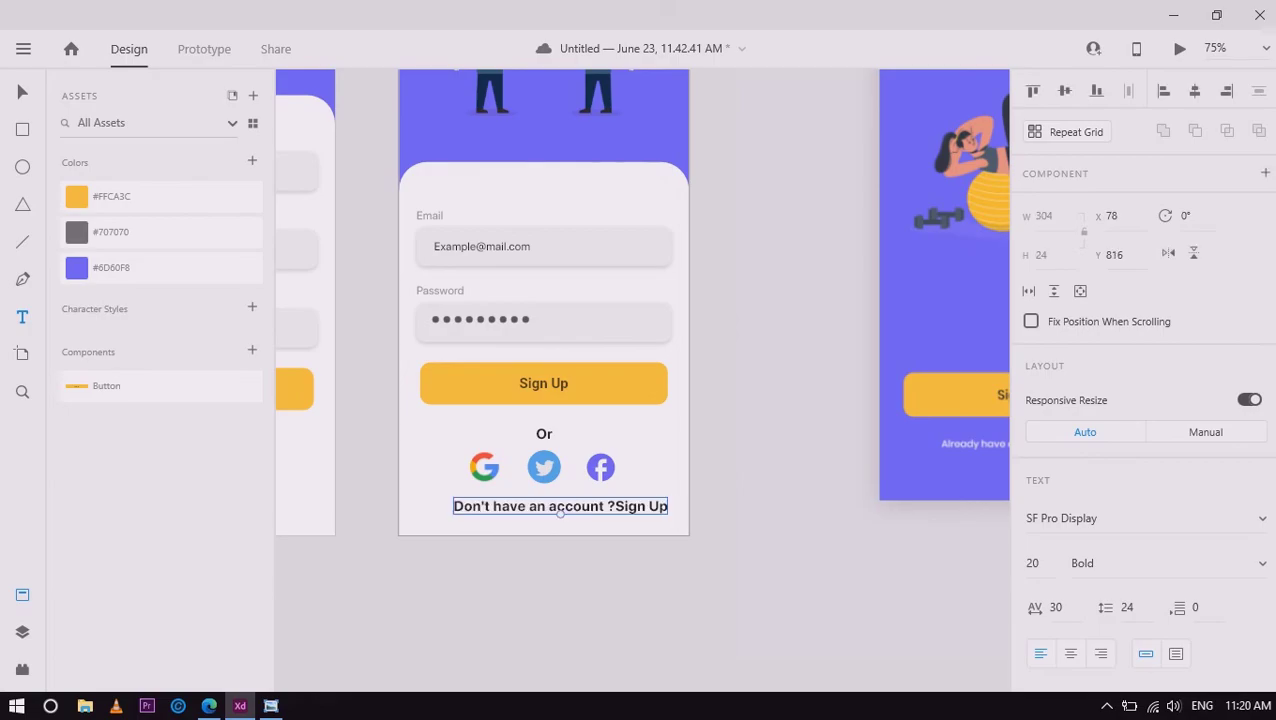
pyautogui.moveTo(560, 506); pyautogui.dragTo(542, 507)
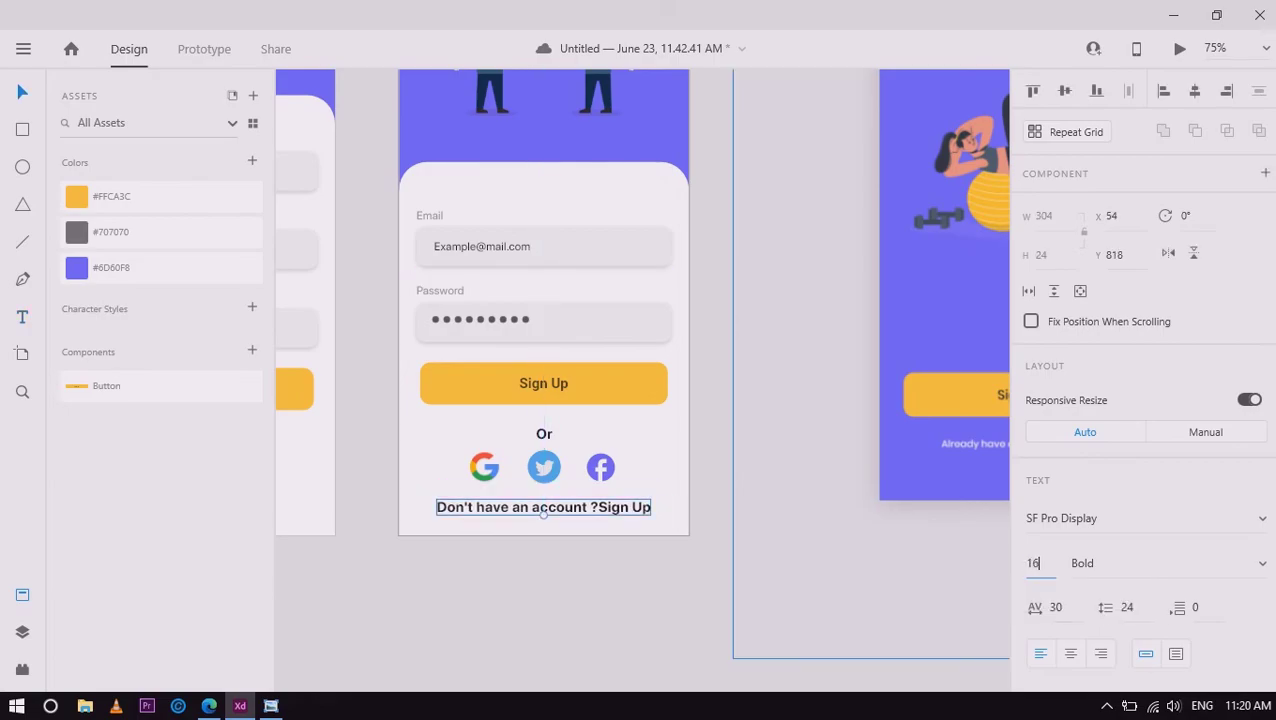
pyautogui.press('Return')
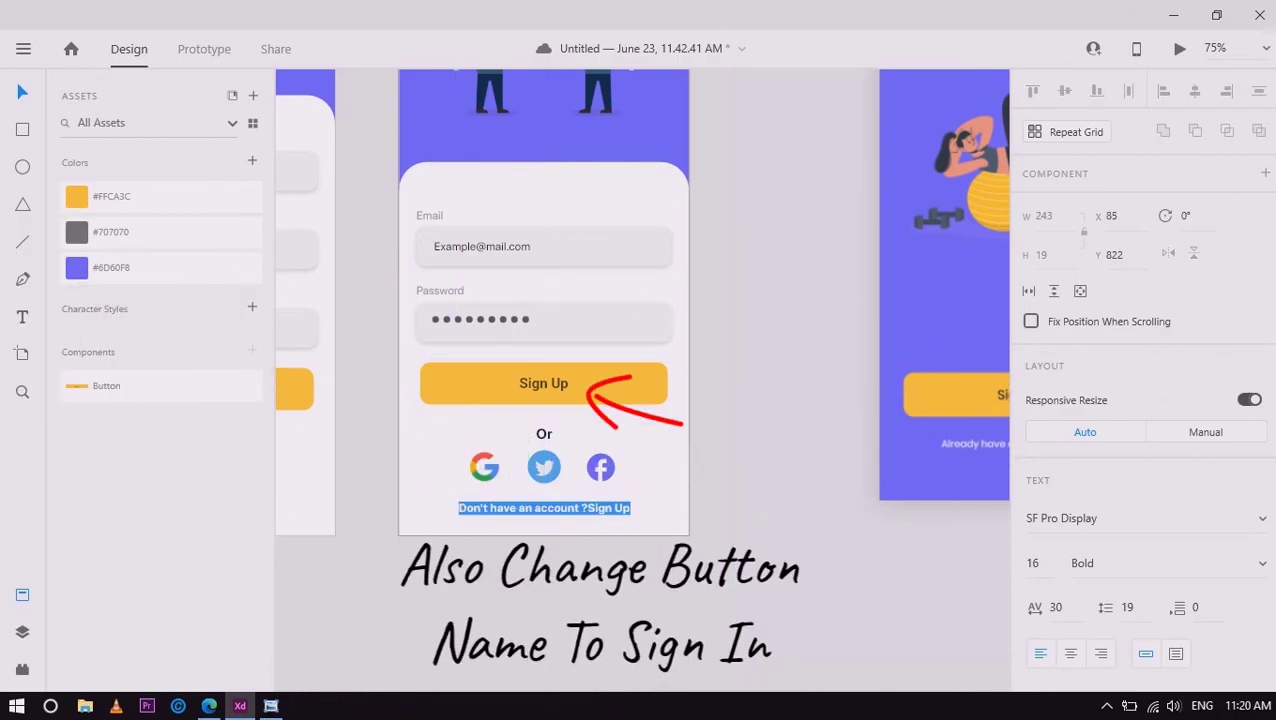
pyautogui.scroll(-1, 1140, 400)
pyautogui.scroll(-4, 1140, 400)
# Colour the 'Sign Up' words with the yellow #FFCA3C asset
pyautogui.click(1070, 571)
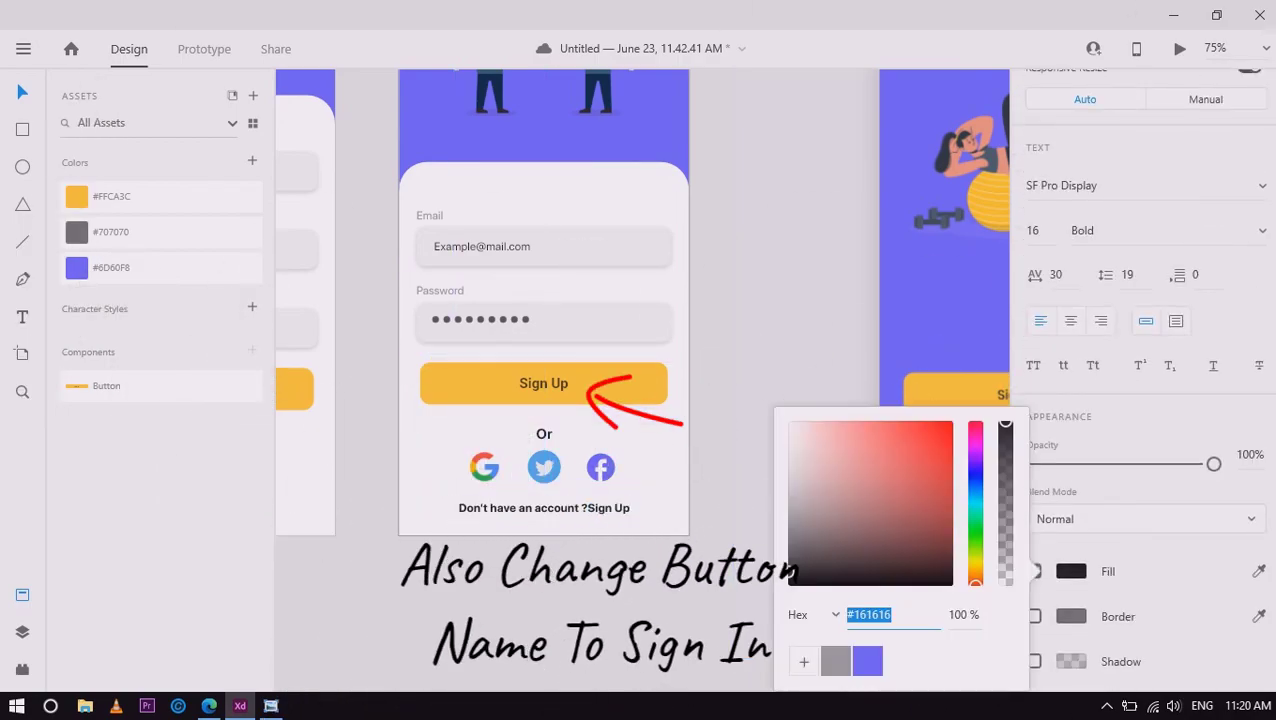
pyautogui.rightClick(78, 197)
pyautogui.press('Escape')
pyautogui.hscroll(2, 640, 300)
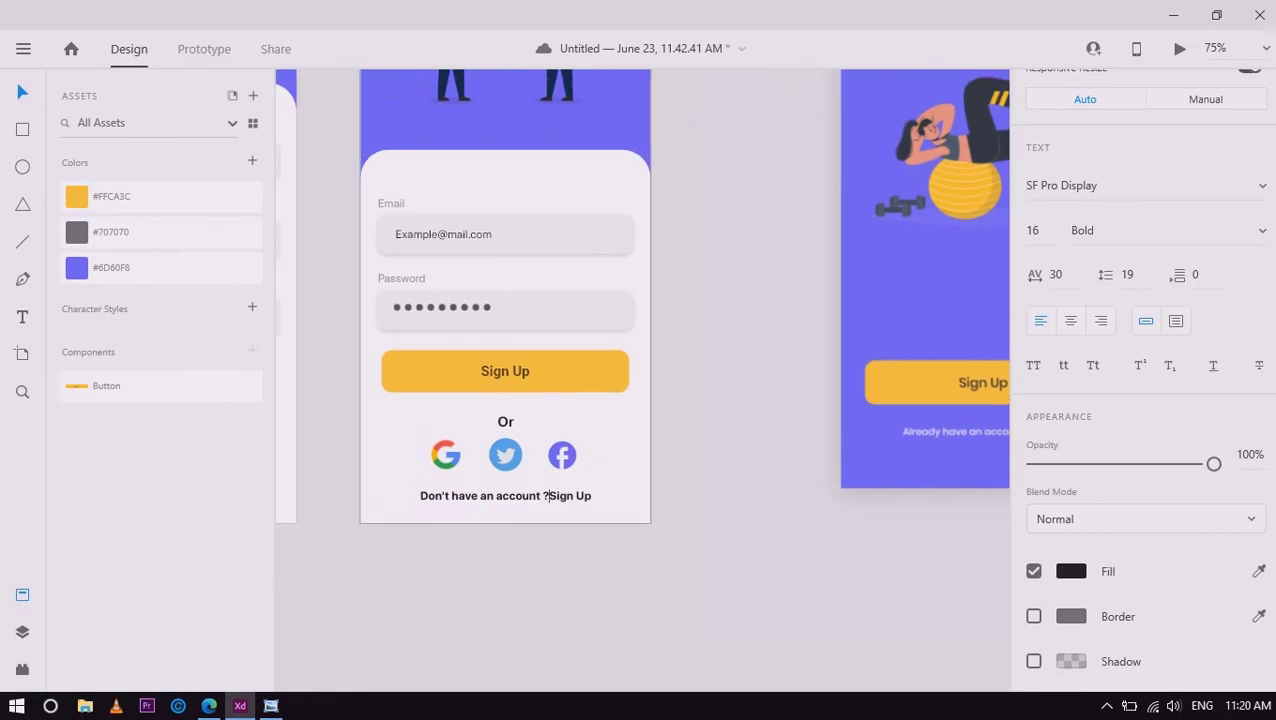
pyautogui.click(1070, 571)
pyautogui.press('Return')
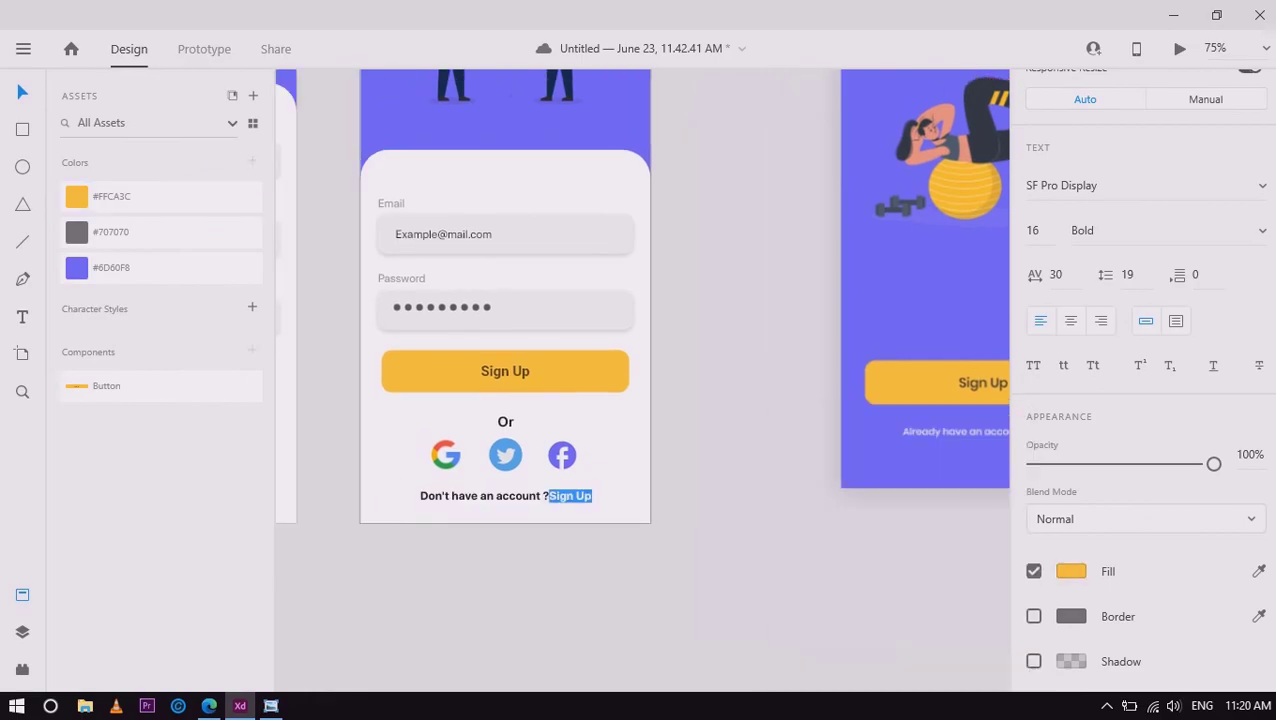
pyautogui.press('Escape')
pyautogui.press('Escape')
pyautogui.scroll(-3, 640, 400)
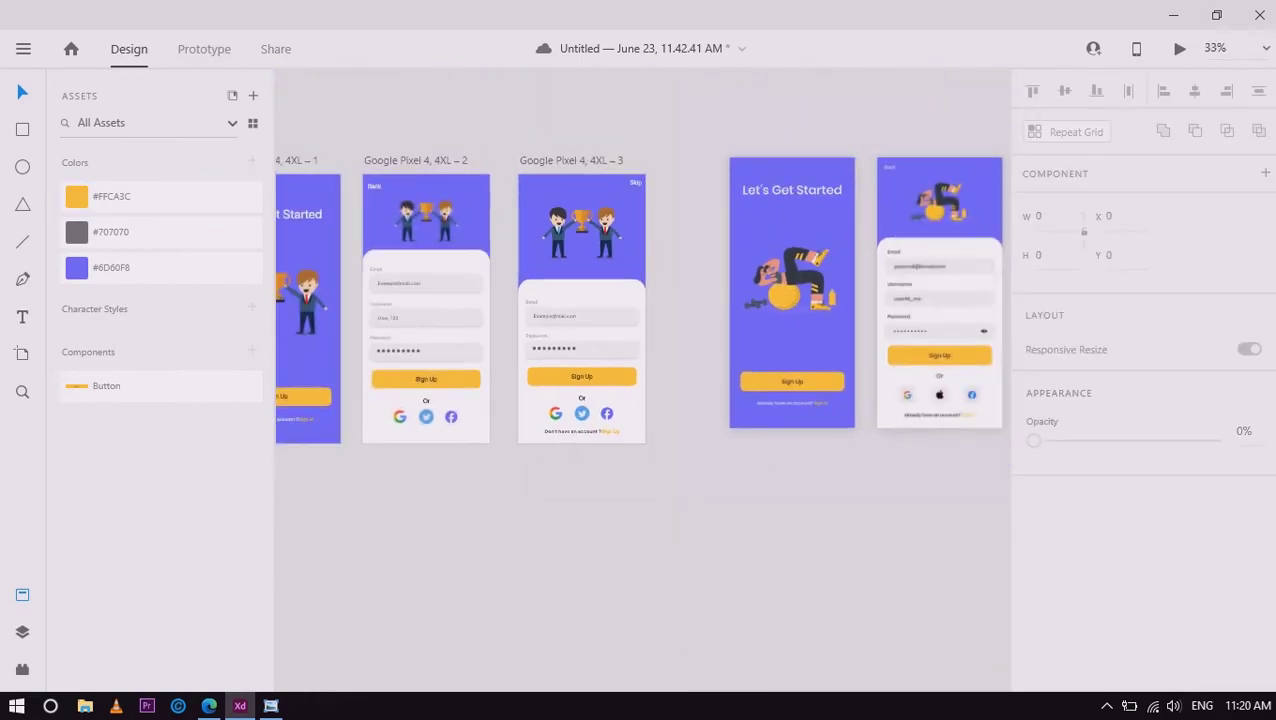
pyautogui.scroll(1, 640, 400)
pyautogui.scroll(5, 355, 507)
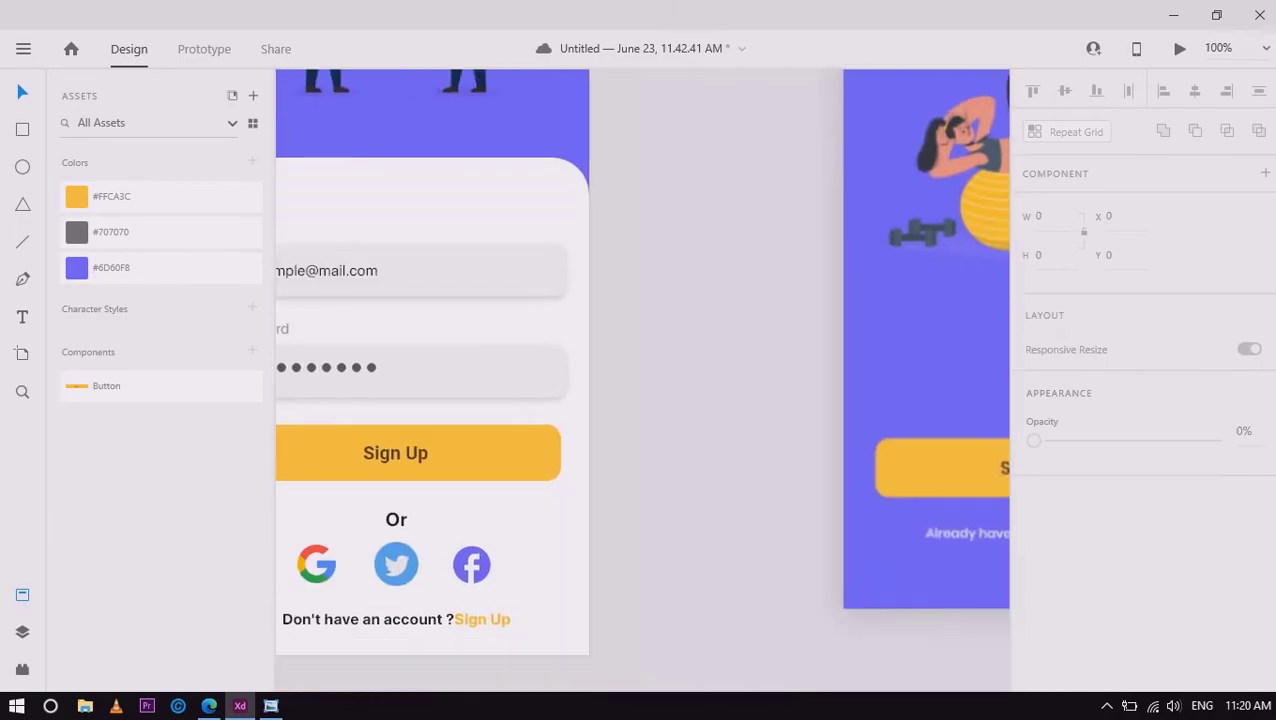
# Add a 'Forgot Password?' text line aligned to the Password field's right edge
pyautogui.click(530, 412)
pyautogui.press('t')
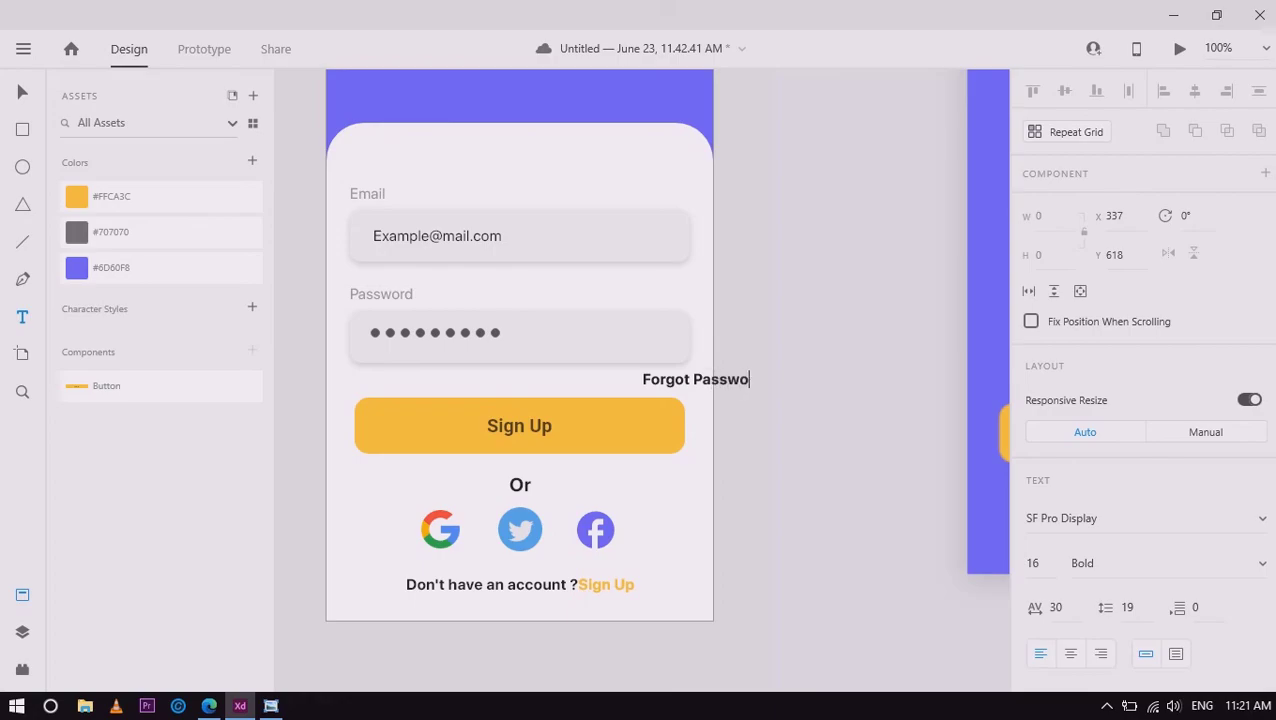
pyautogui.press('Escape')
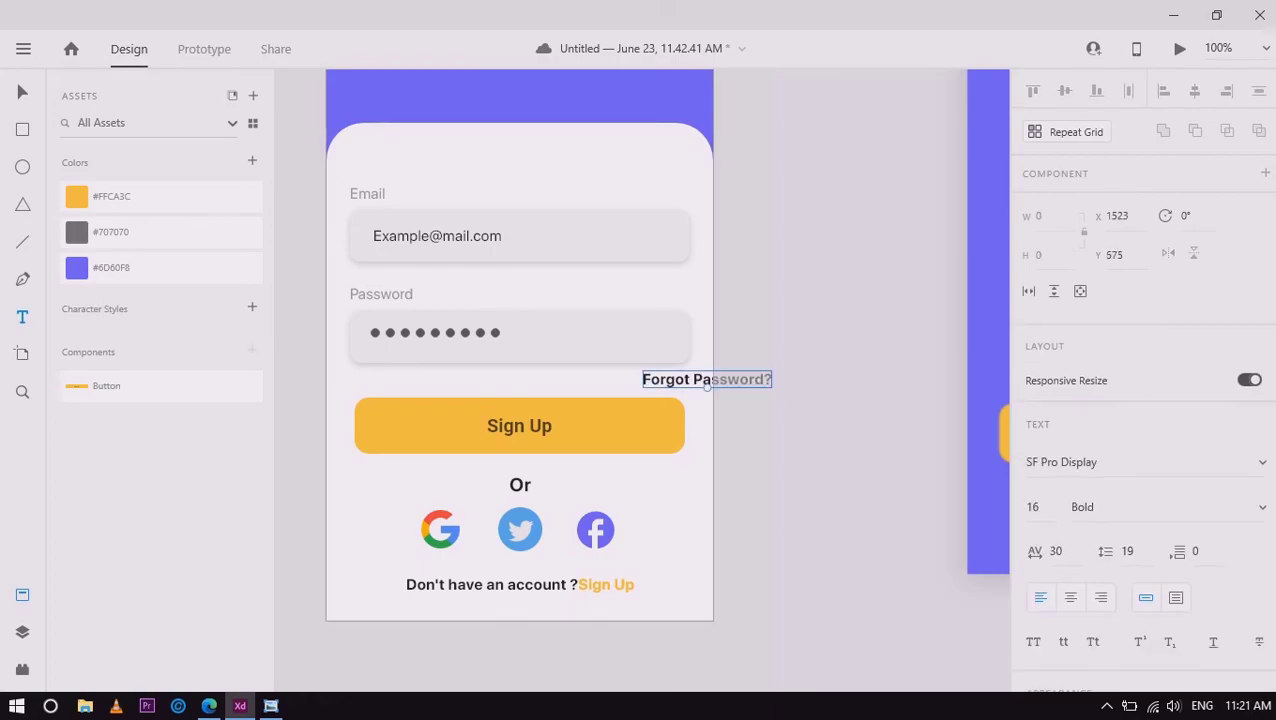
pyautogui.moveTo(707, 380); pyautogui.dragTo(636, 382)
# Set 'Forgot Password?' to Regular weight and shift the Sign Up button down slightly
pyautogui.scroll(-4, 1140, 450)
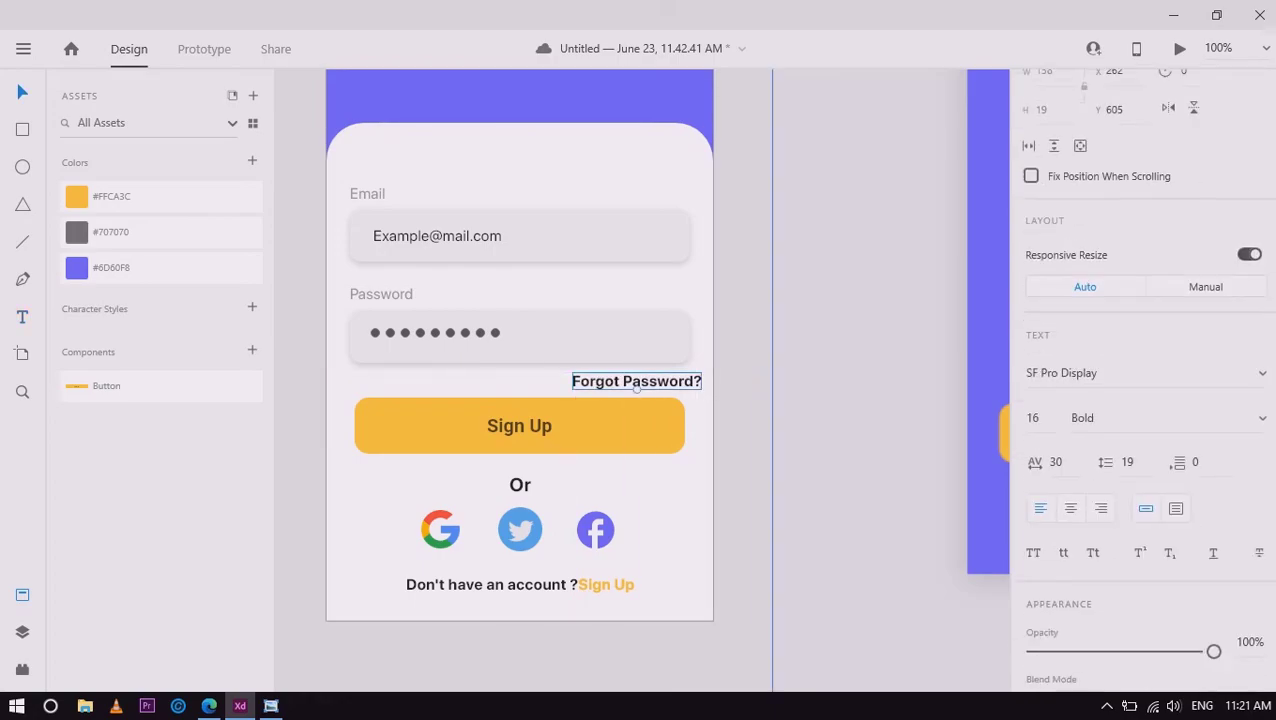
pyautogui.click(1090, 372)
pyautogui.write('Regular')
pyautogui.press('Return')
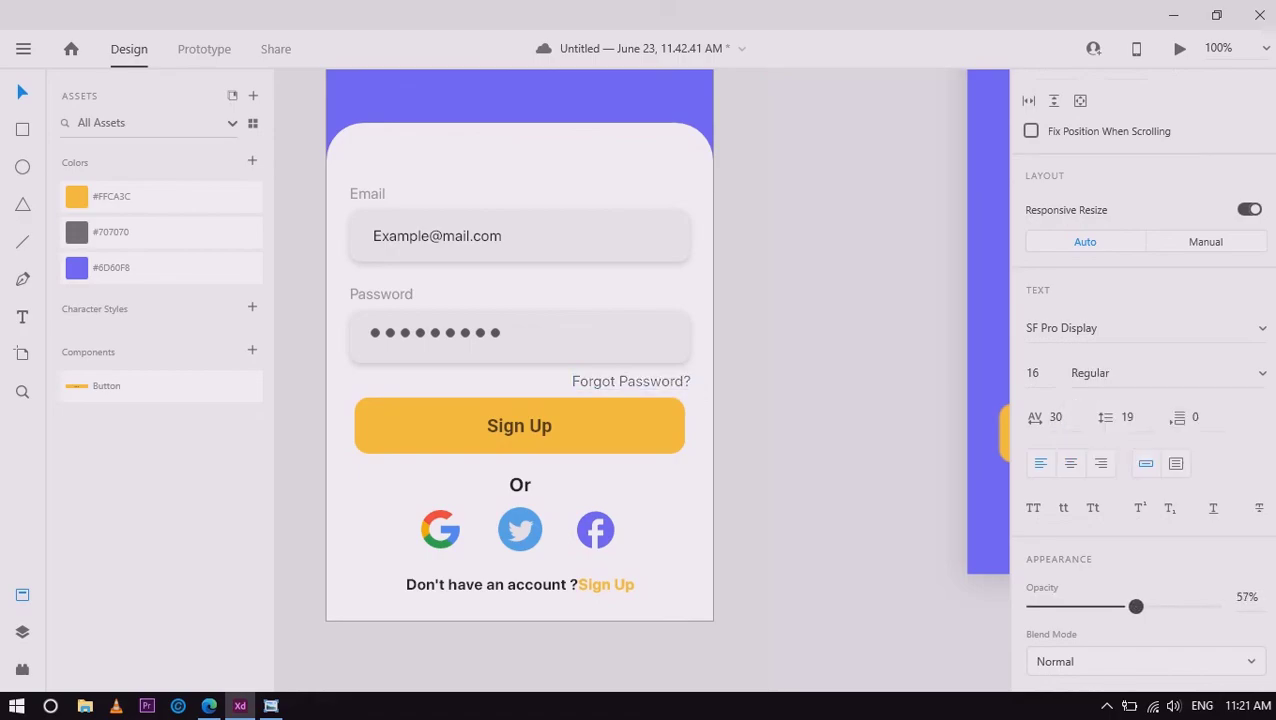
pyautogui.moveTo(630, 425); pyautogui.dragTo(630, 433)
pyautogui.click(630, 383)
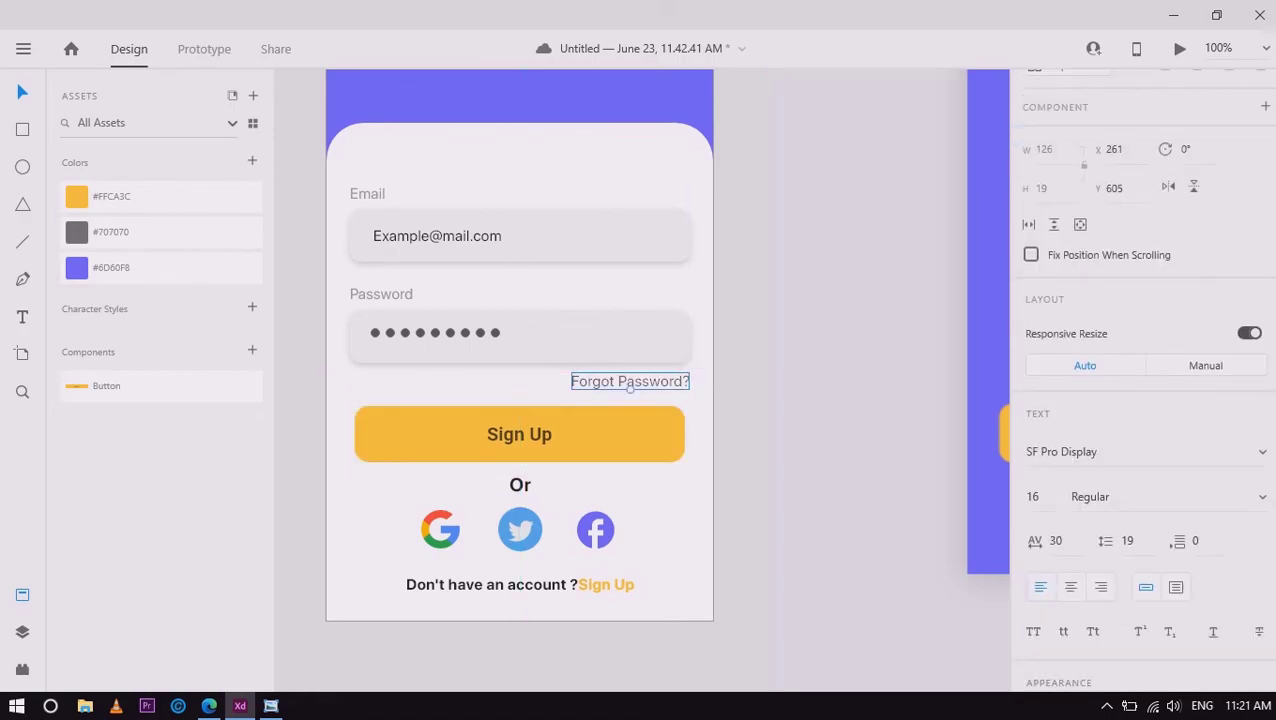